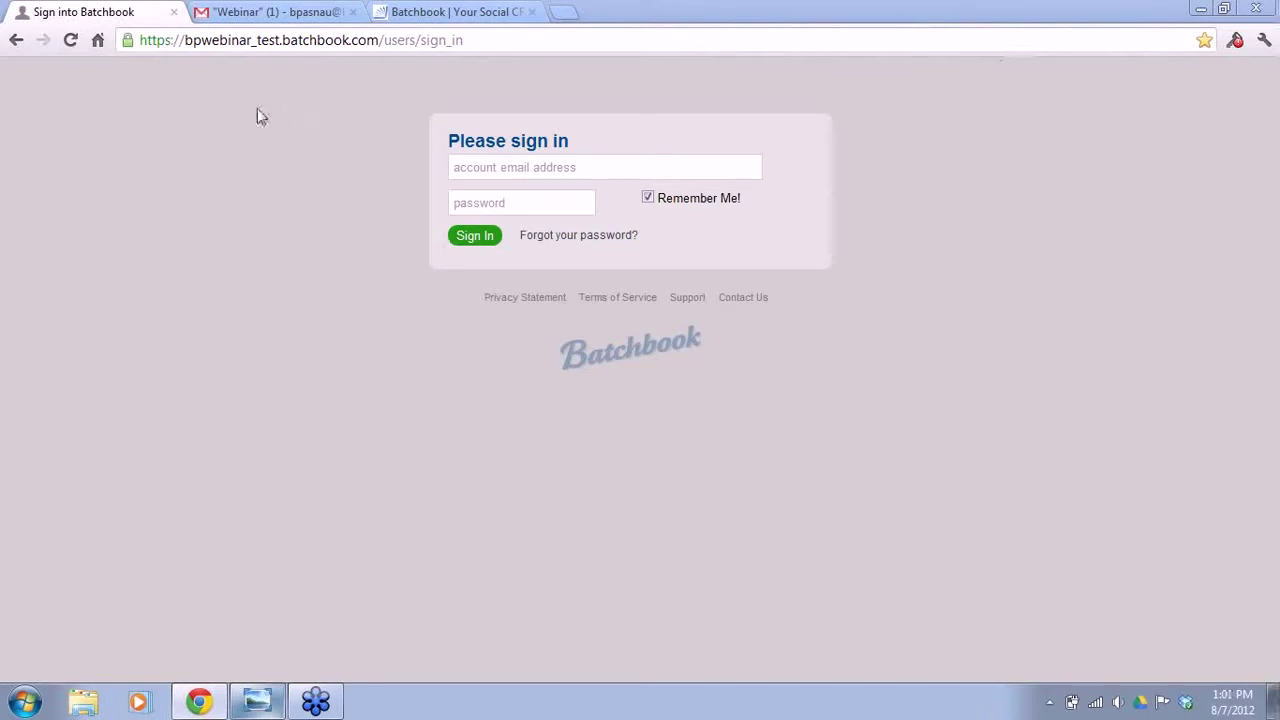
- Sign in to Batchbook with the account email and password
click(515, 172)
text(bpas)
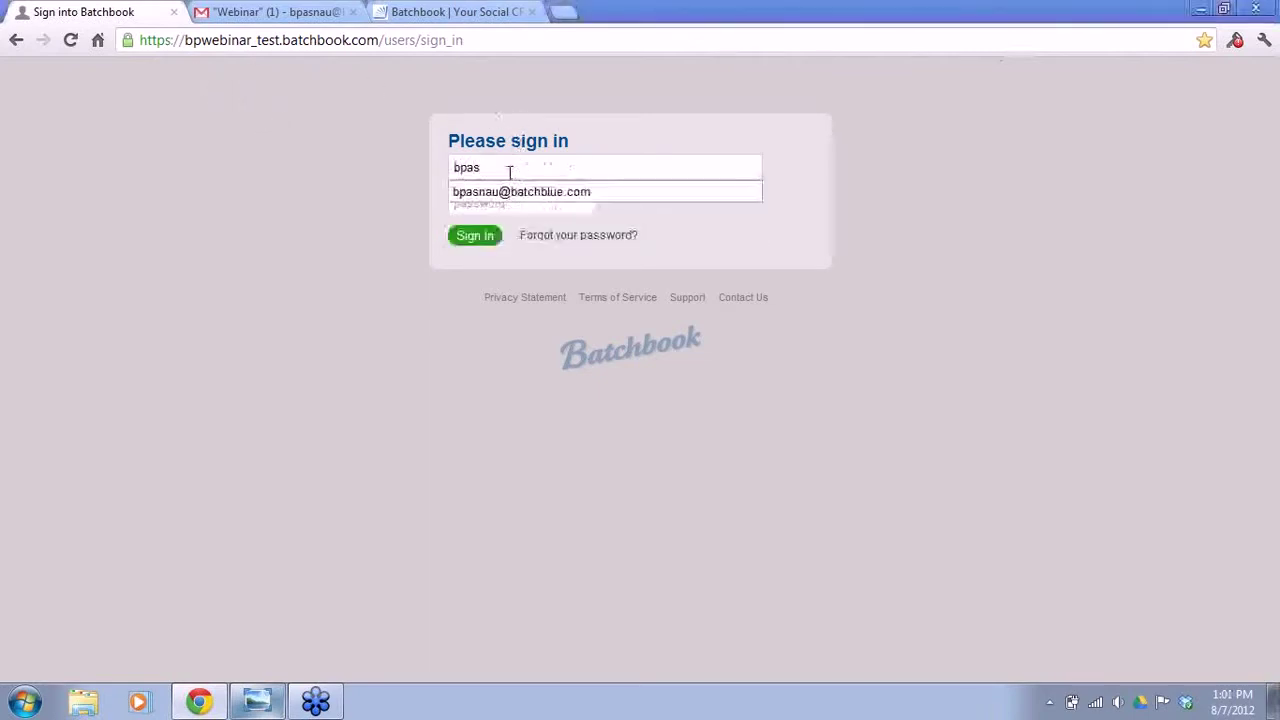
click(509, 191)
click(494, 200)
text(••••••••••)
key(Return)
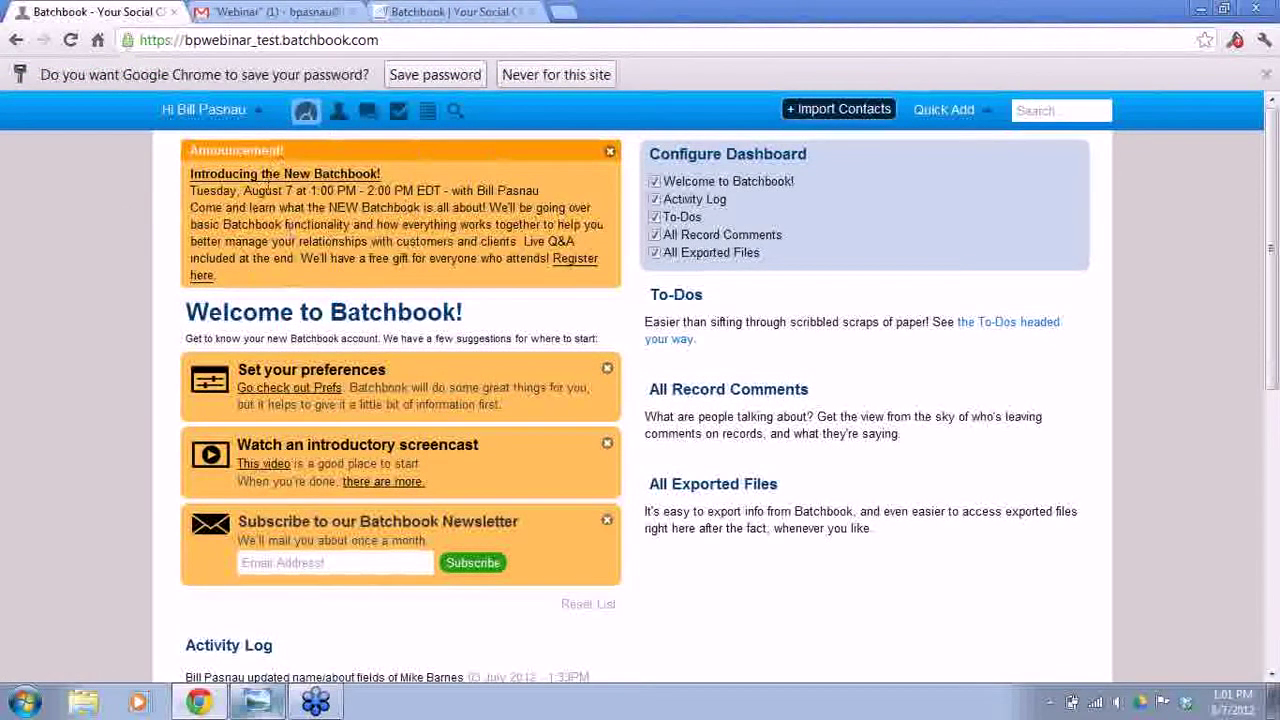
- Dismiss the announcement and switch the Welcome and Activity Log sections off, then back on
click(610, 154)
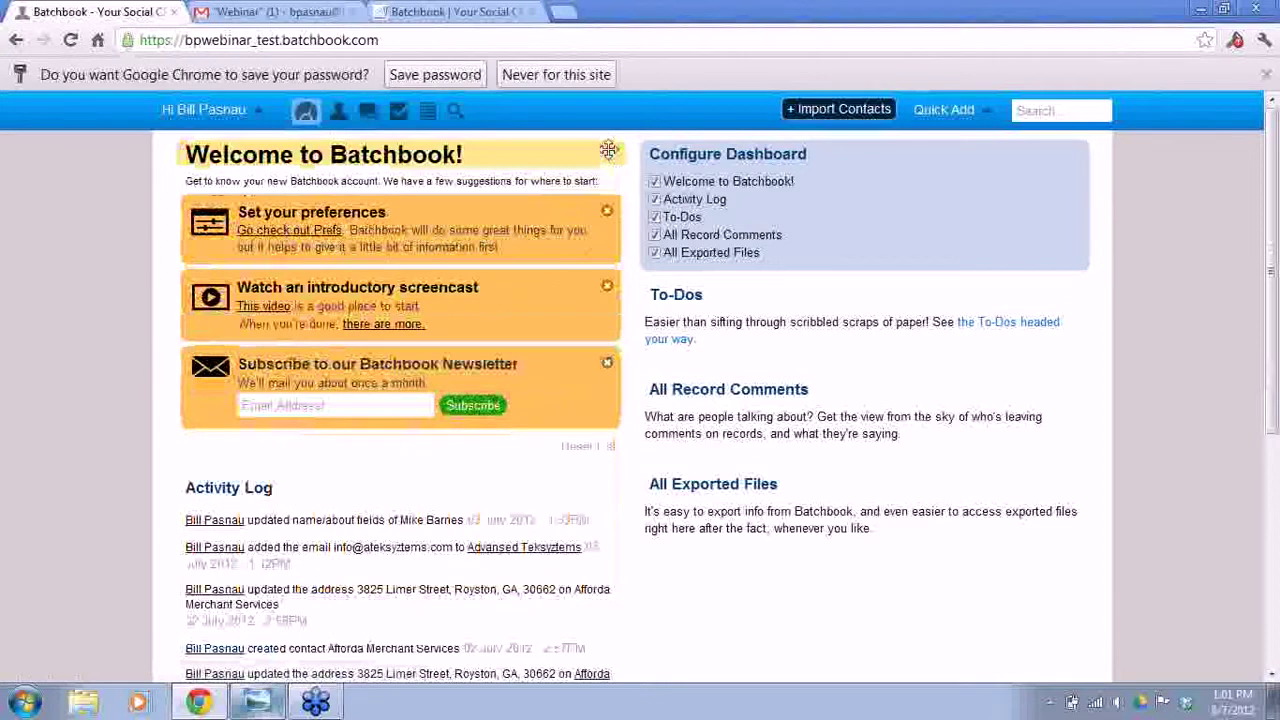
click(654, 181)
click(654, 199)
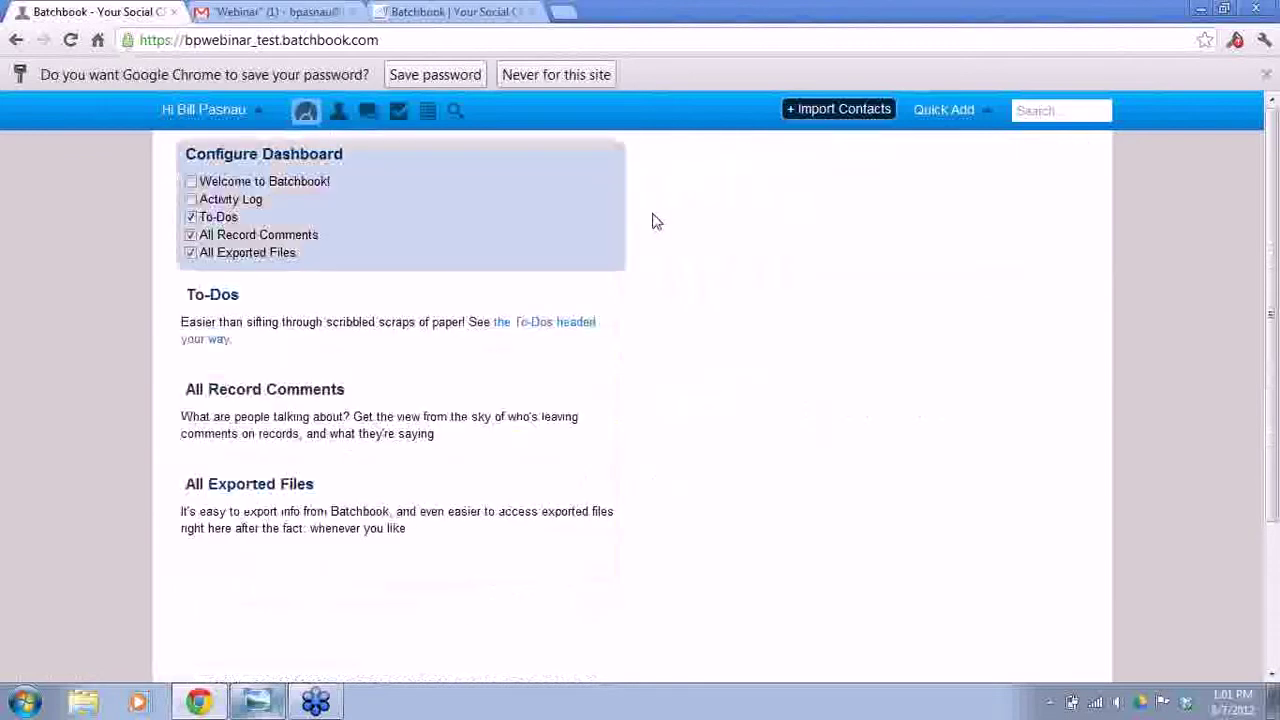
click(190, 199)
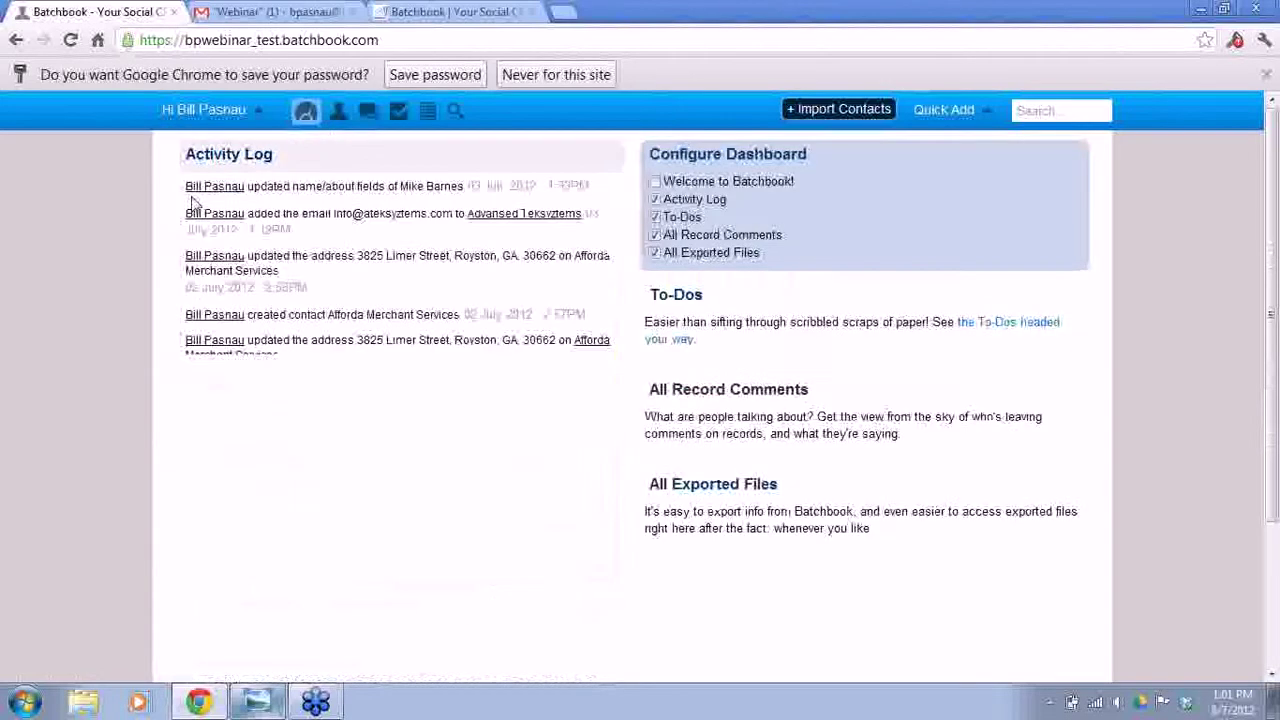
click(654, 181)
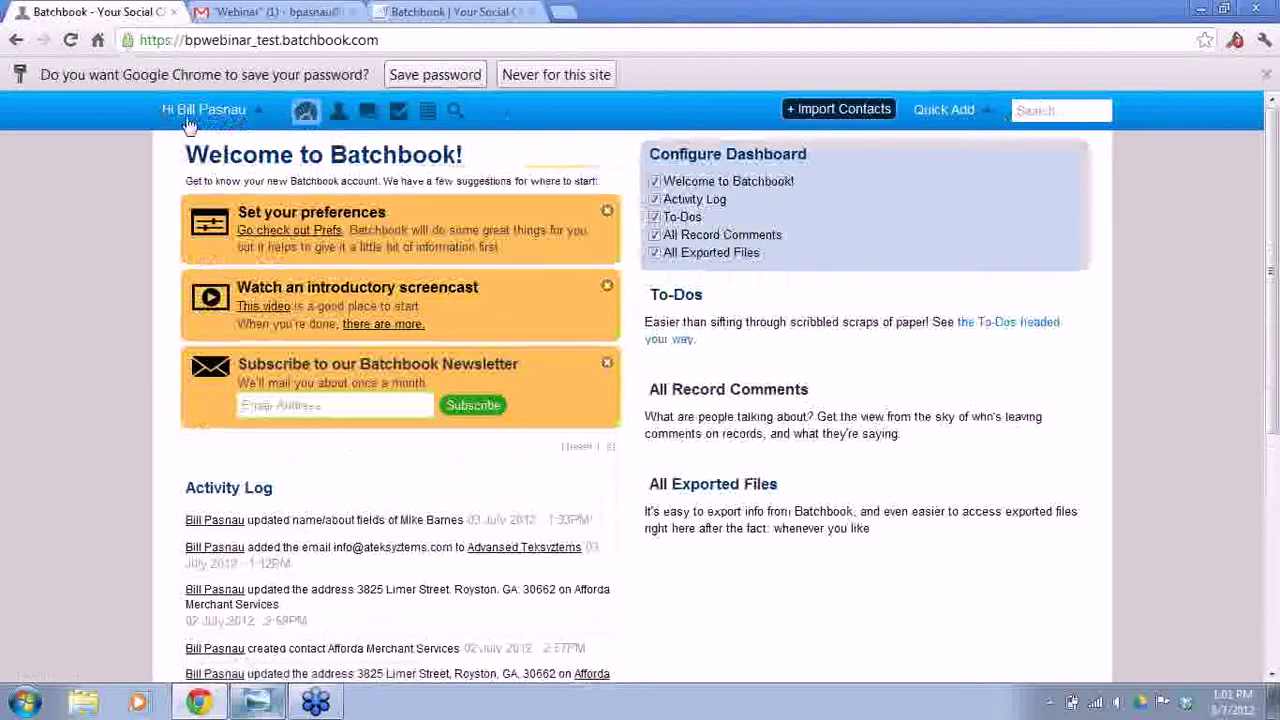
- Open Preferences from the account menu and connect the account to Twitter
click(257, 116)
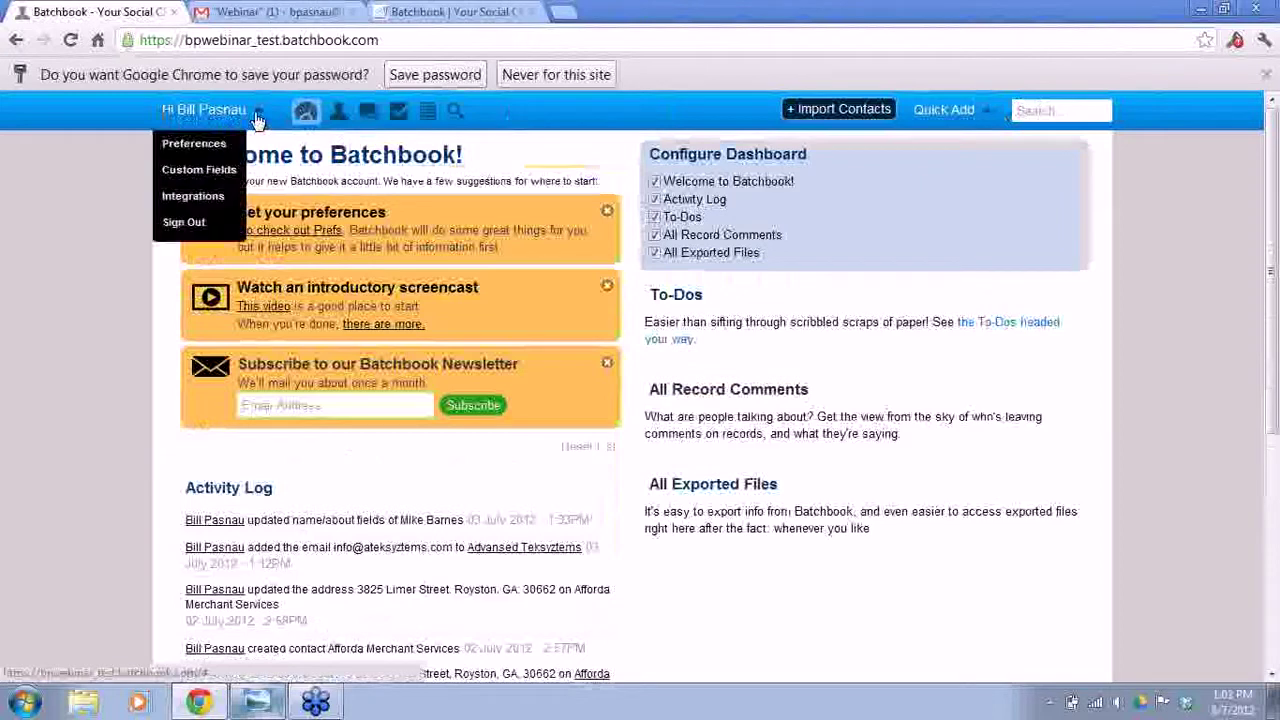
click(194, 144)
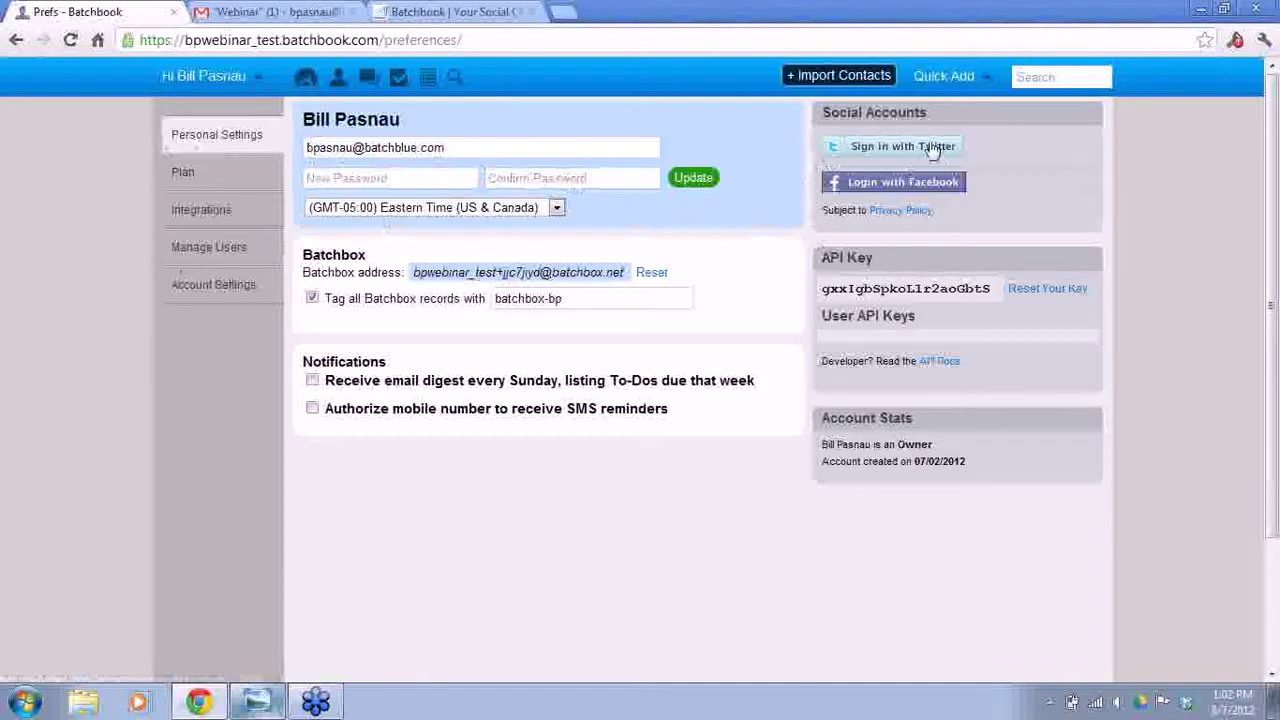
click(868, 156)
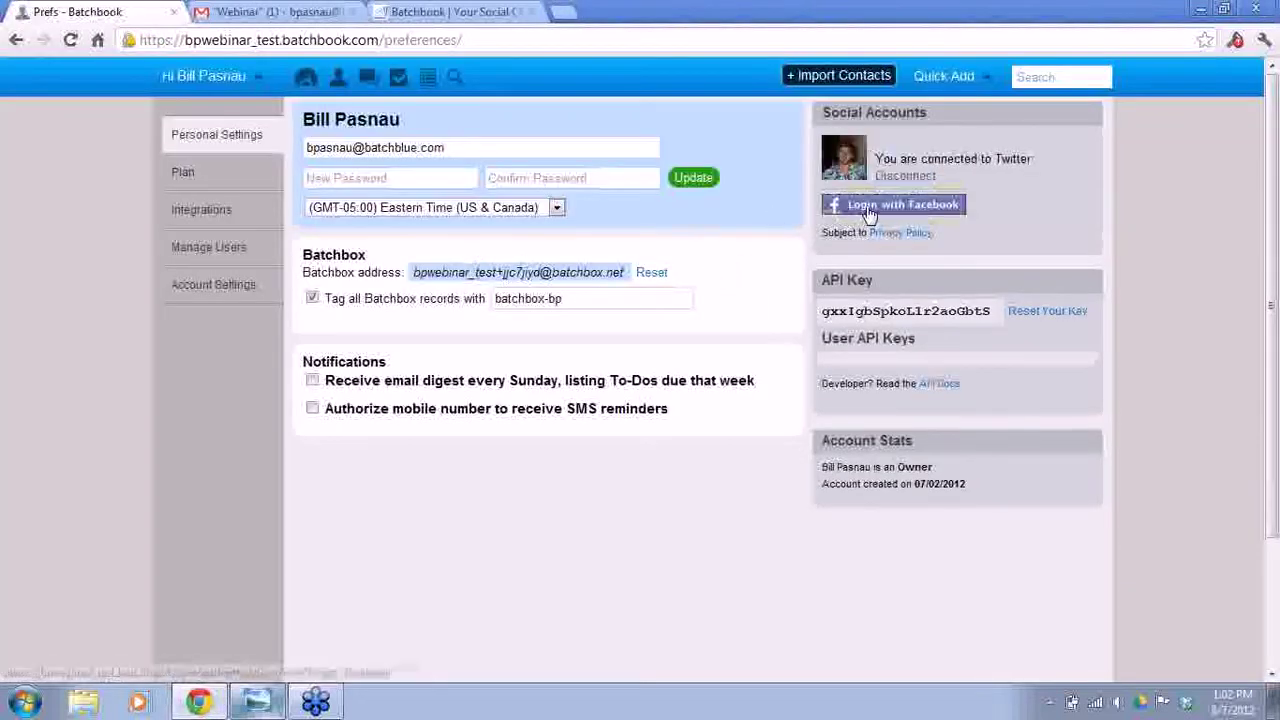
- Try connecting Facebook twice, closing the Facebook login popup each time
click(860, 206)
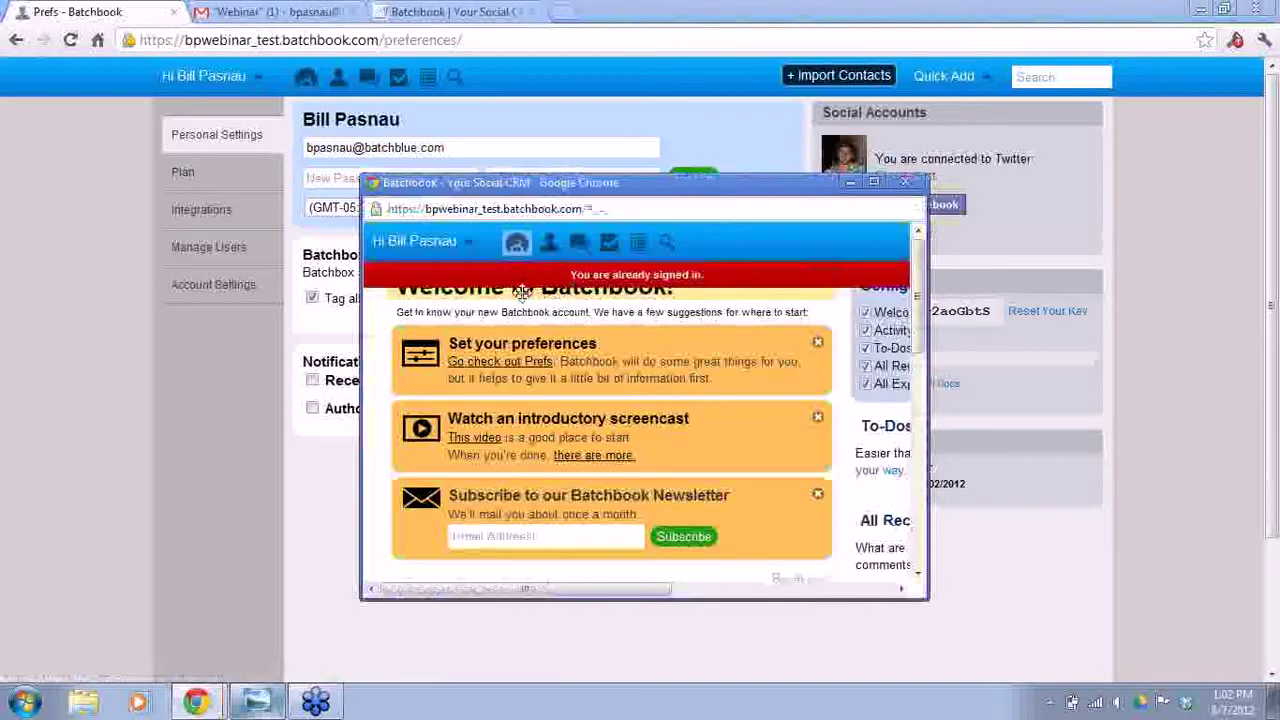
drag(918, 295, 912, 230)
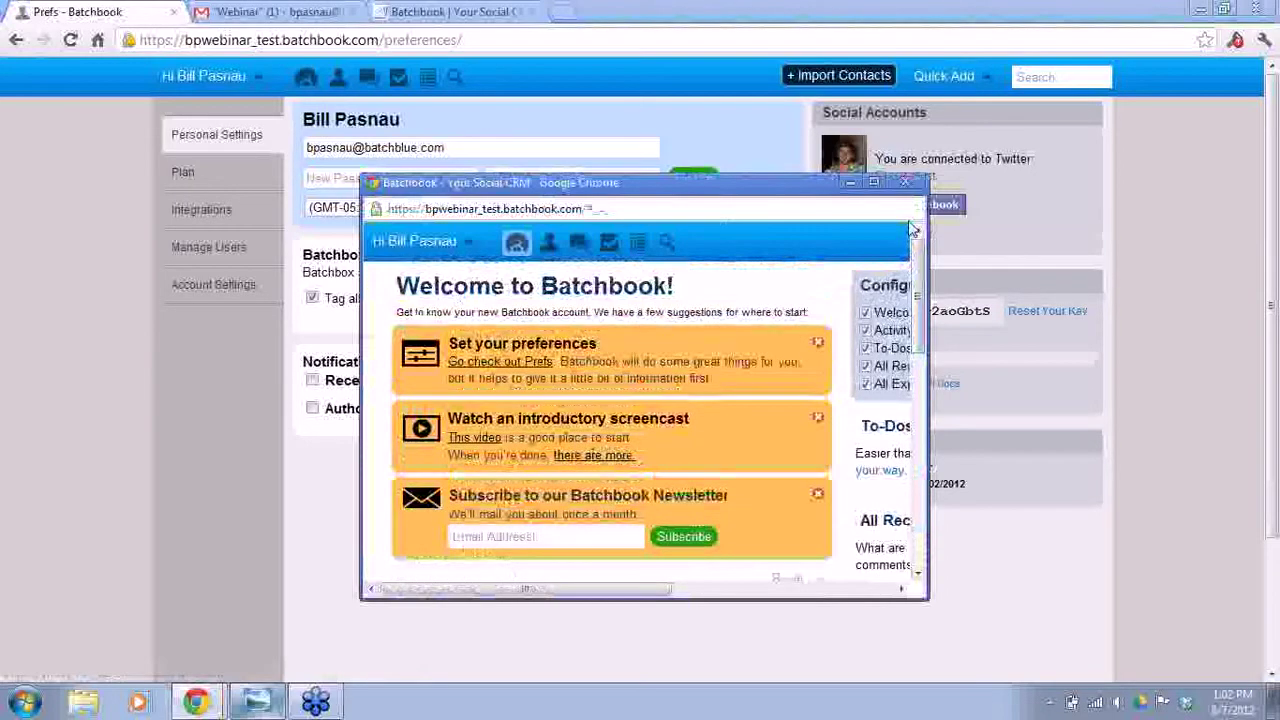
click(906, 182)
click(916, 206)
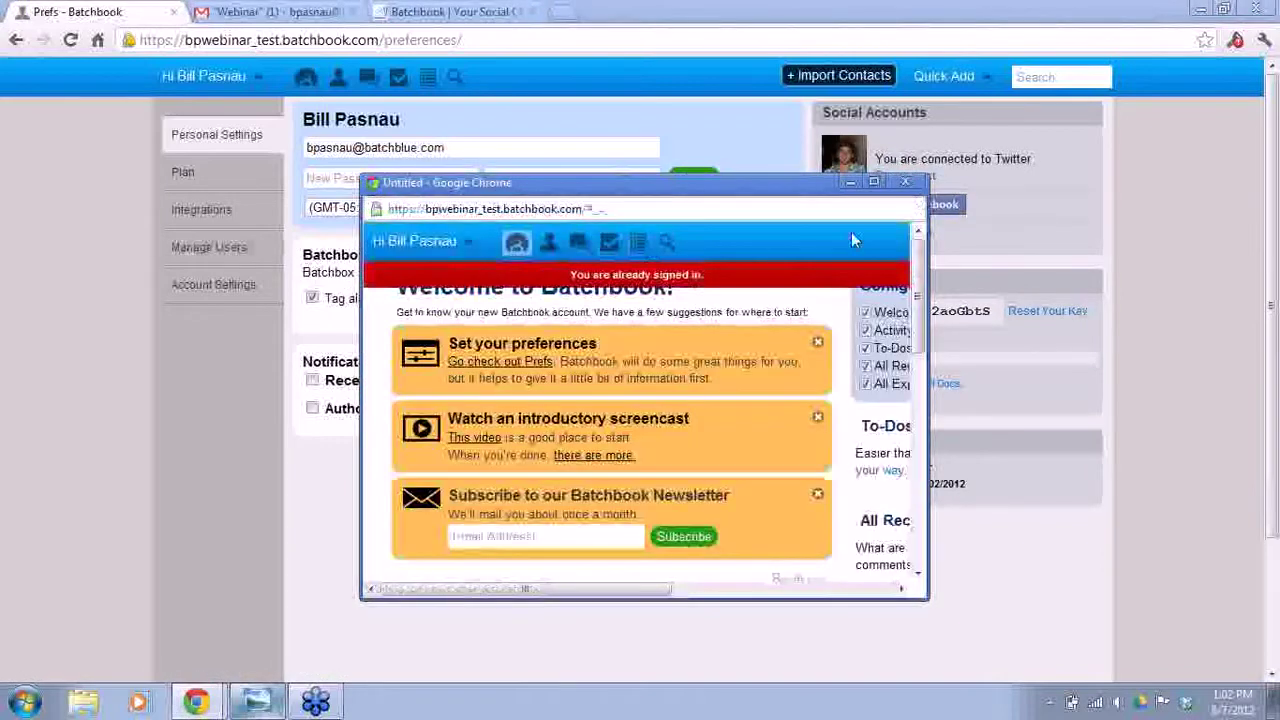
click(905, 182)
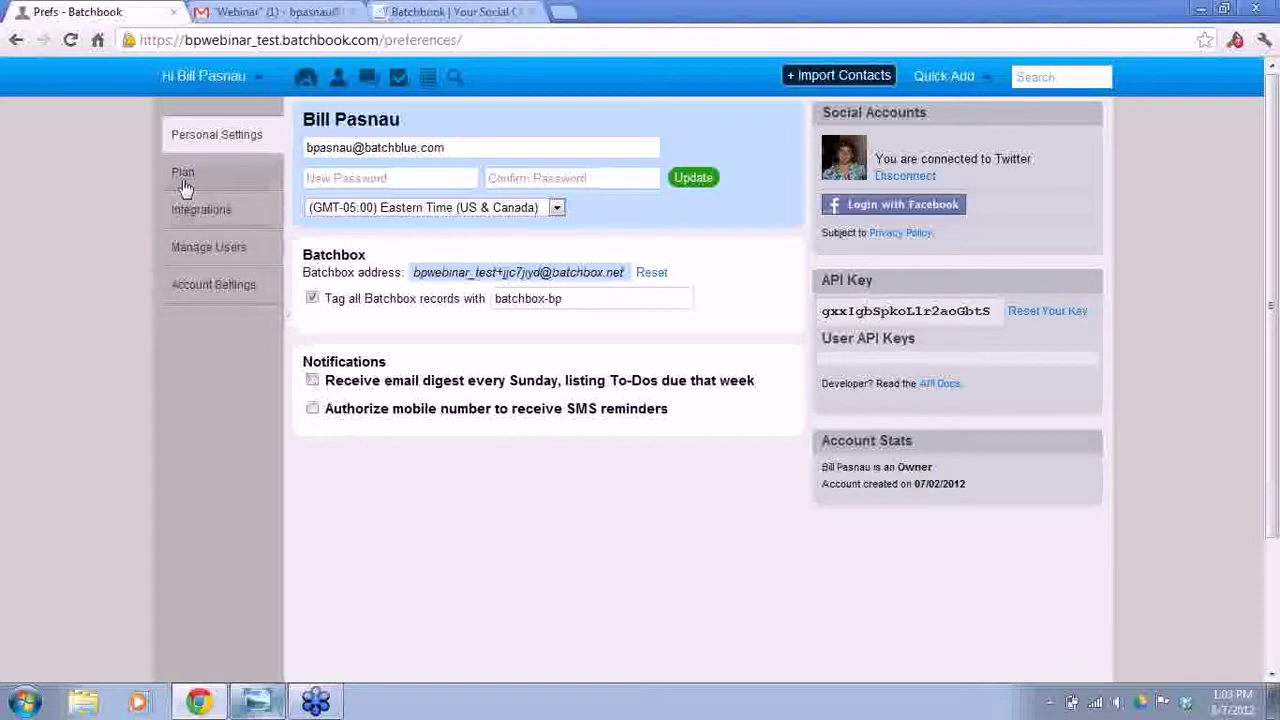
- Review Account Settings, then show the Integrations page with the Formstack API key
click(201, 290)
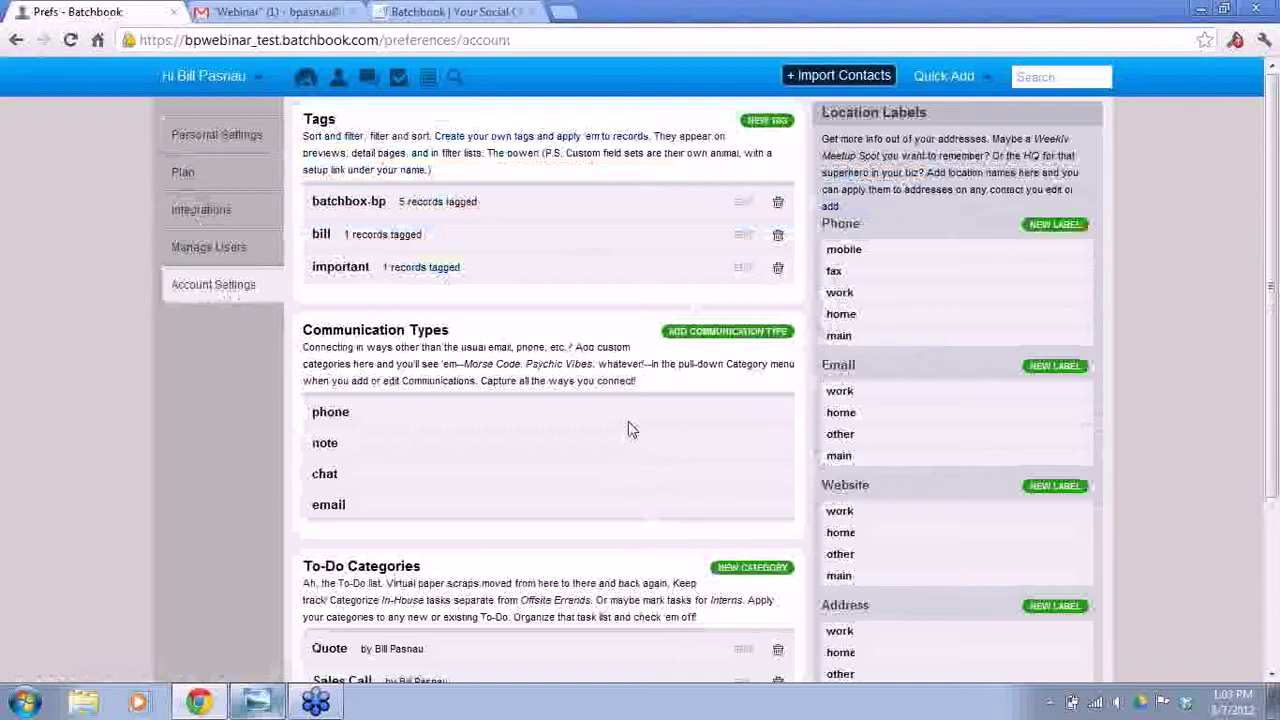
scroll(630, 430, down, 3)
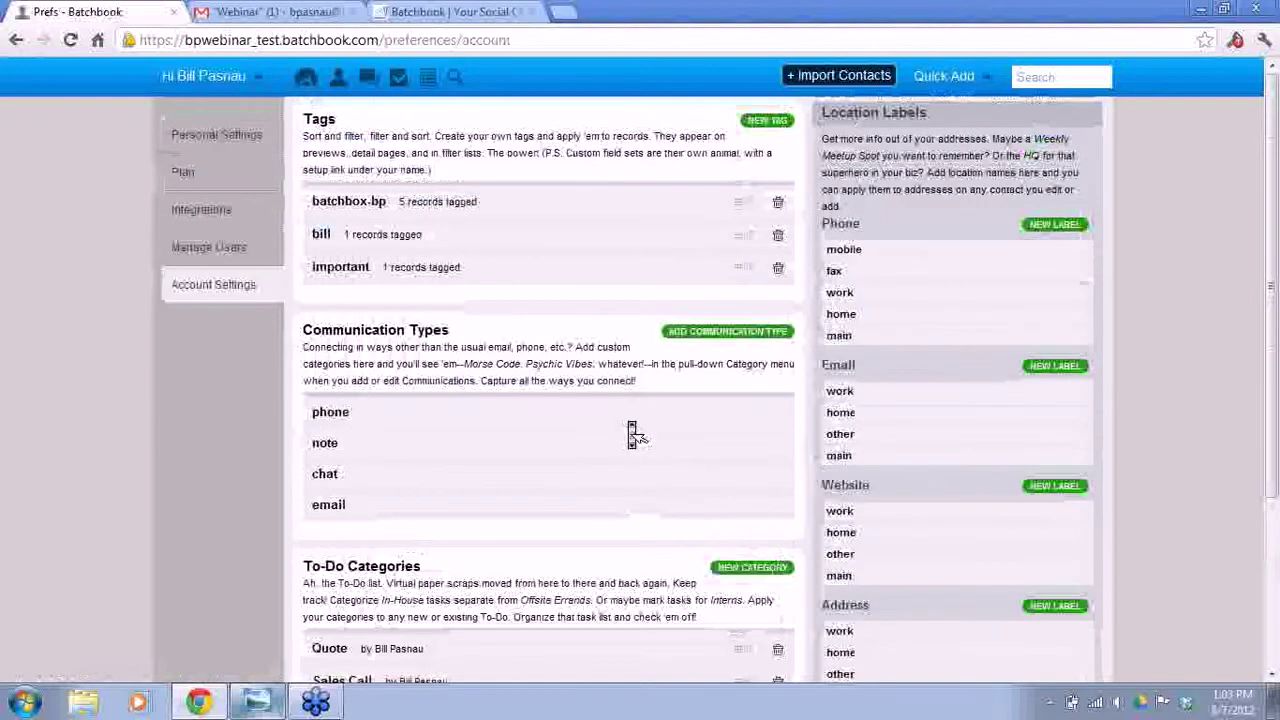
scroll(632, 433, down, 1)
scroll(632, 433, up, 4)
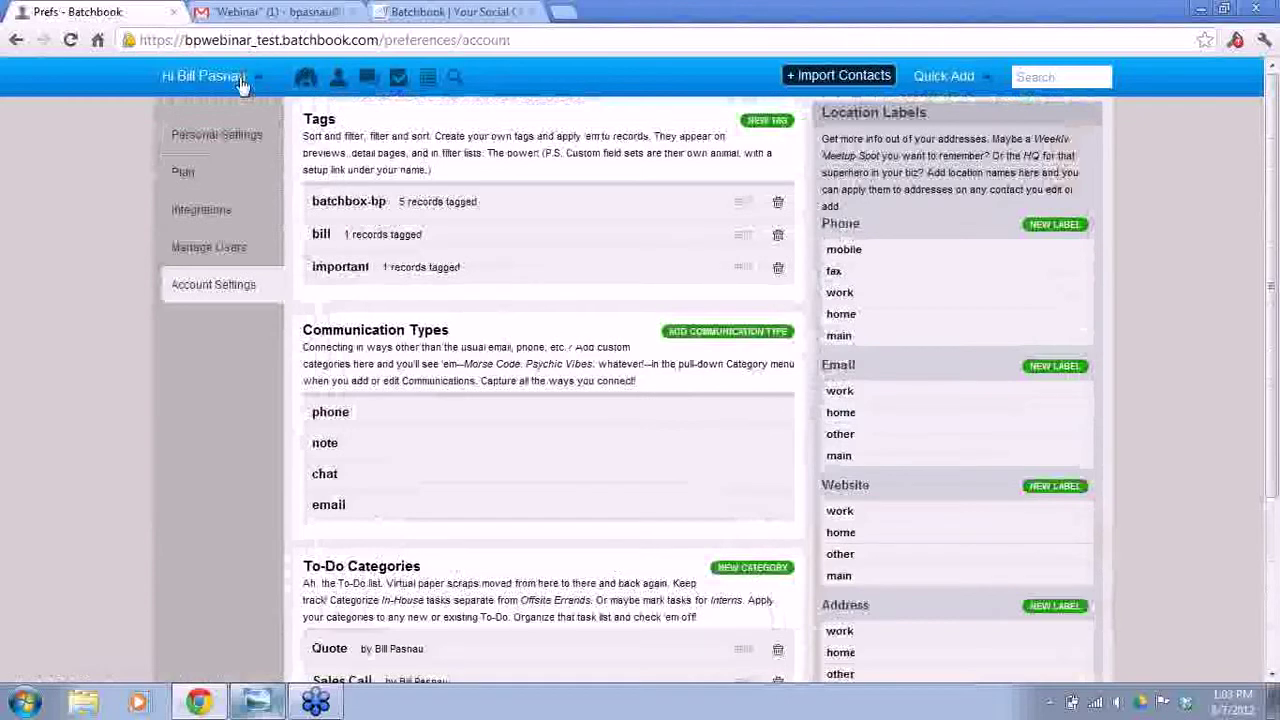
click(191, 216)
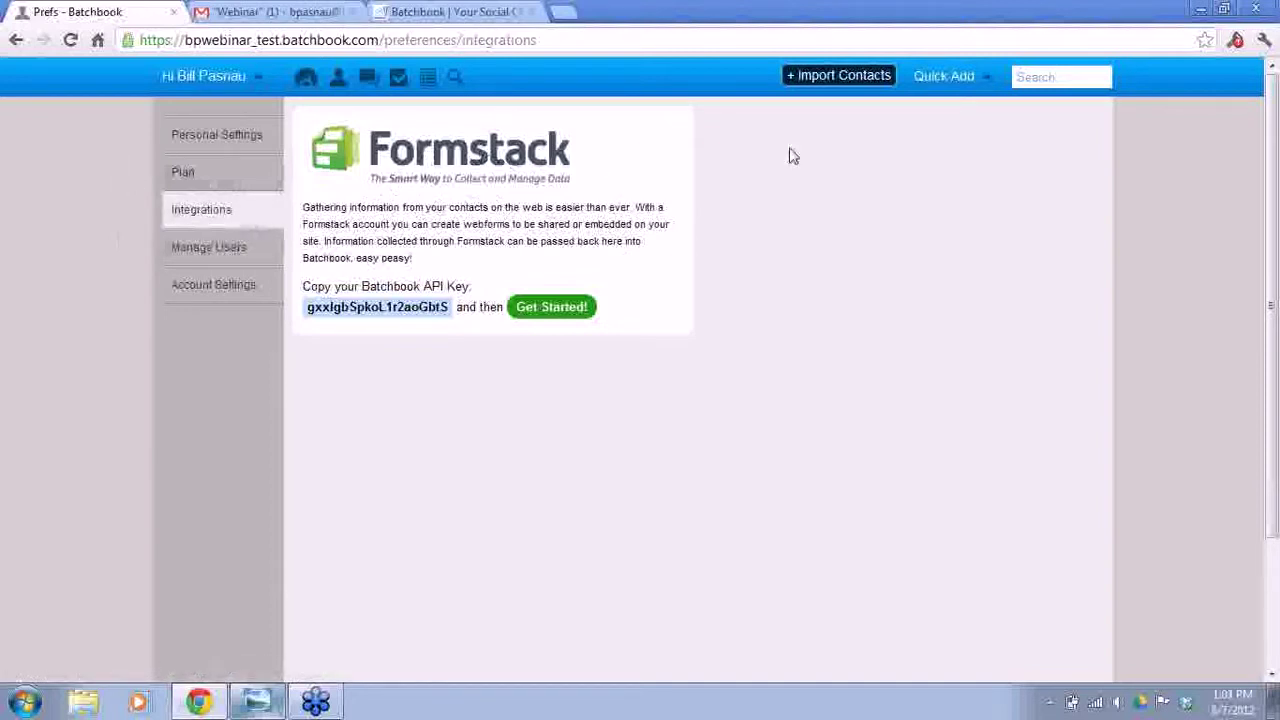
- Open the Import Contacts page with File Upload as the source
click(833, 77)
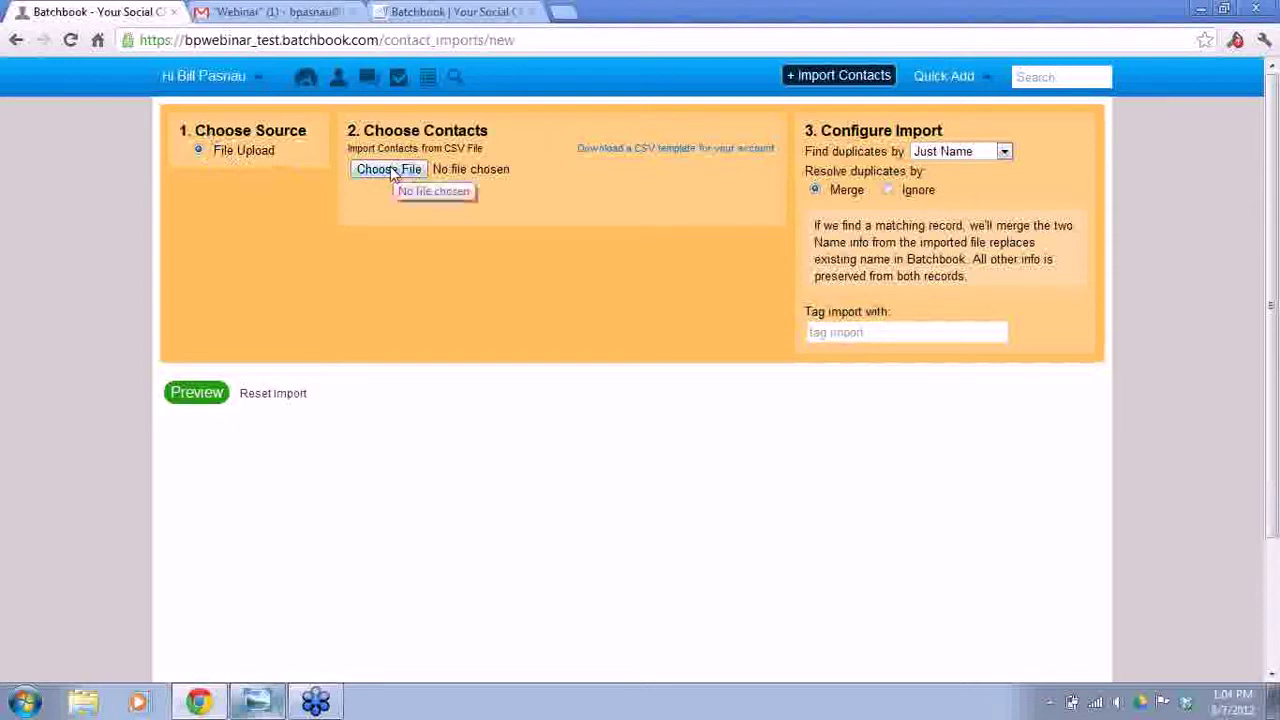
- Choose Intro Webinar Import.csv from the Desktop as the import file
click(390, 169)
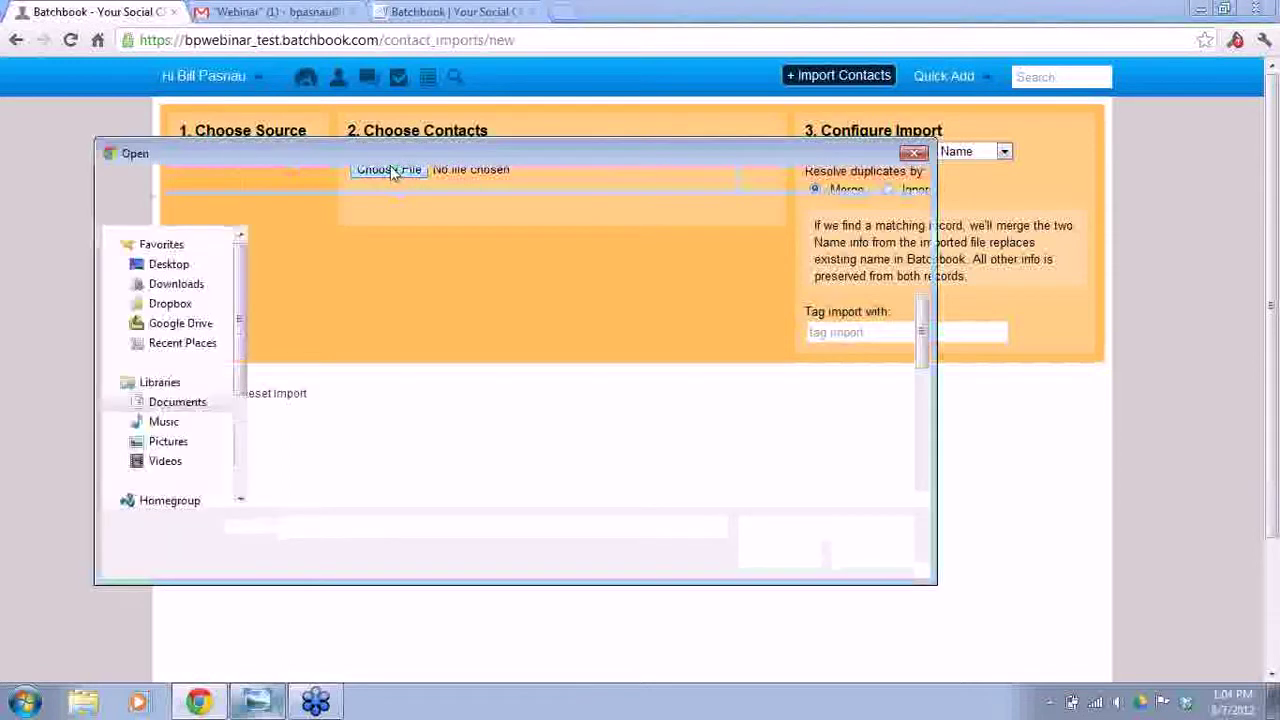
click(168, 264)
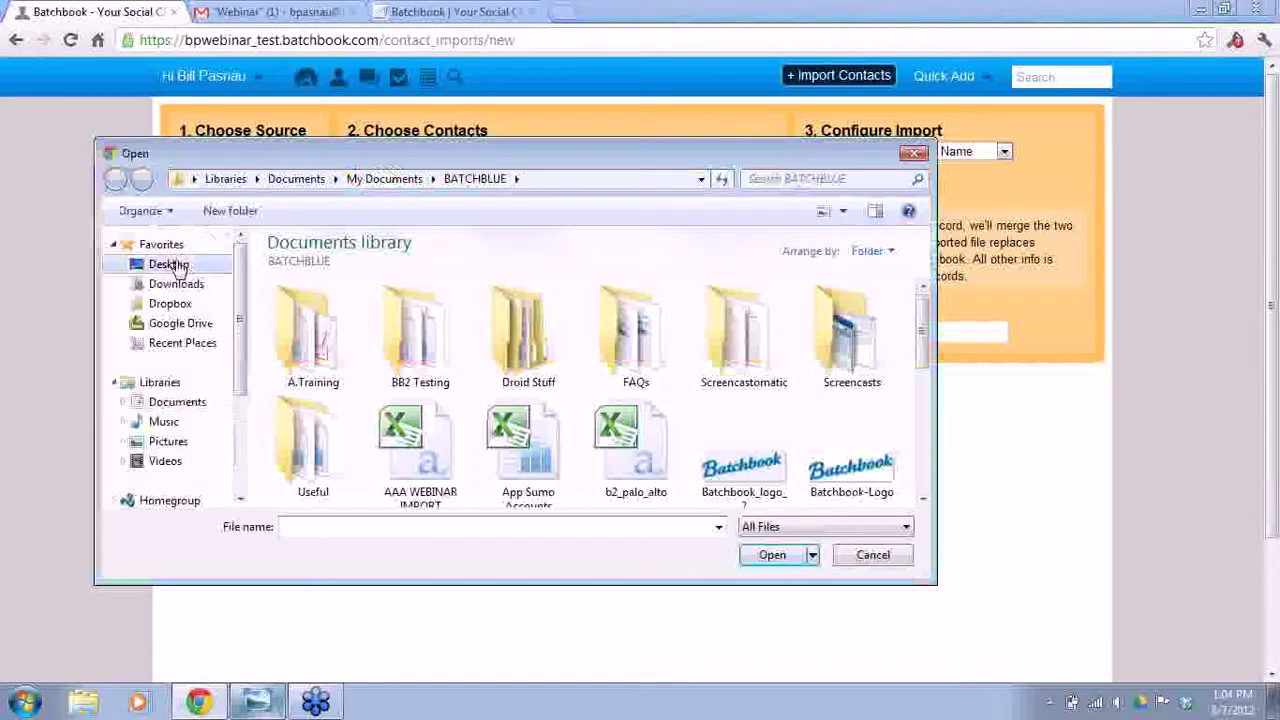
click(381, 531)
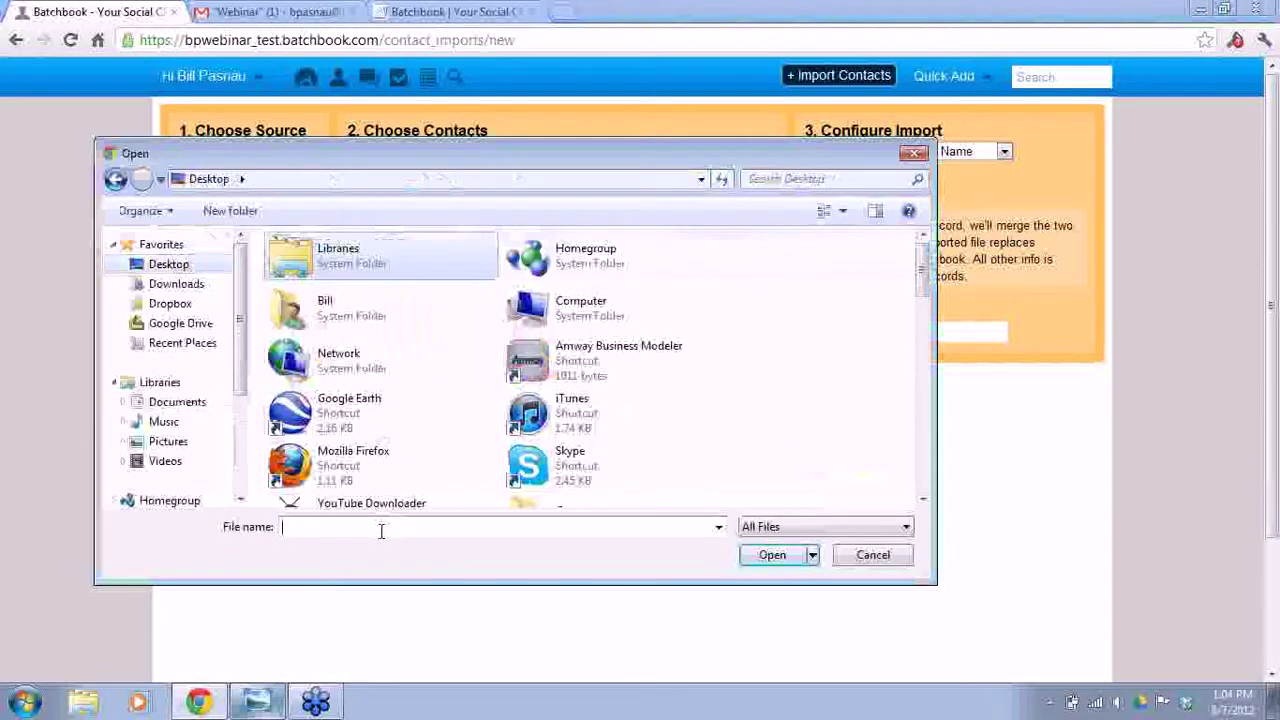
text(intr)
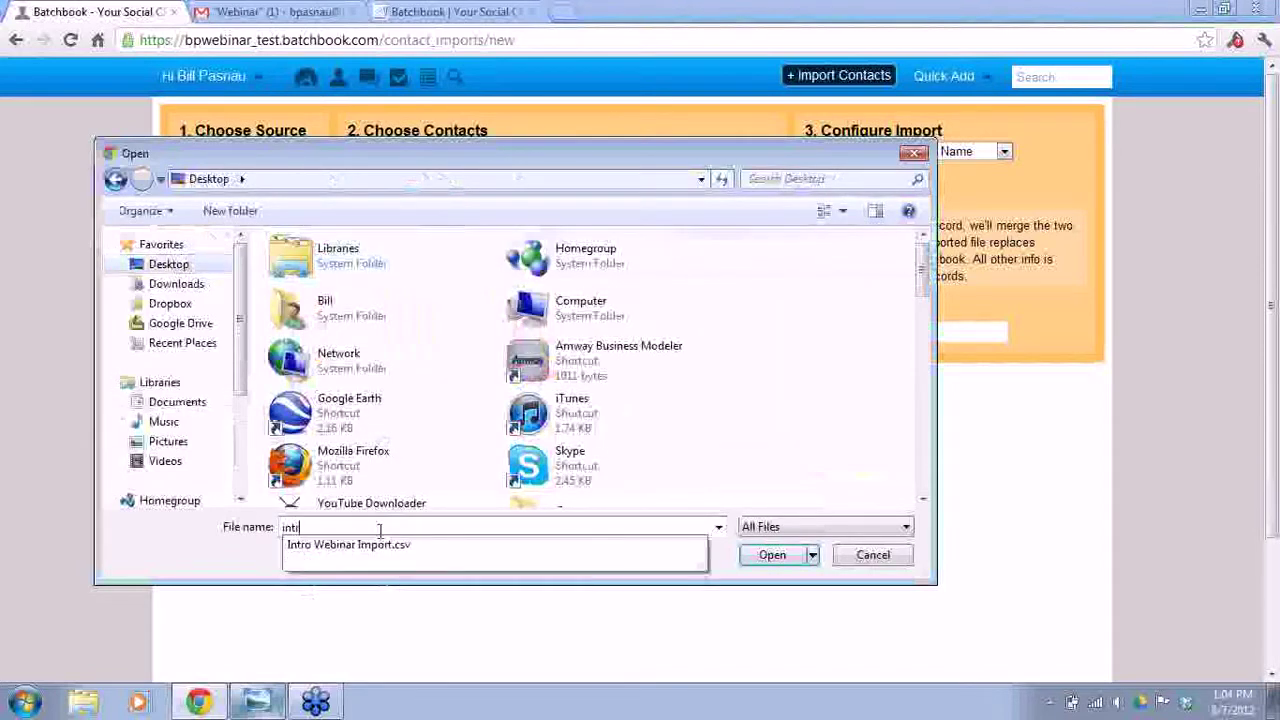
click(360, 545)
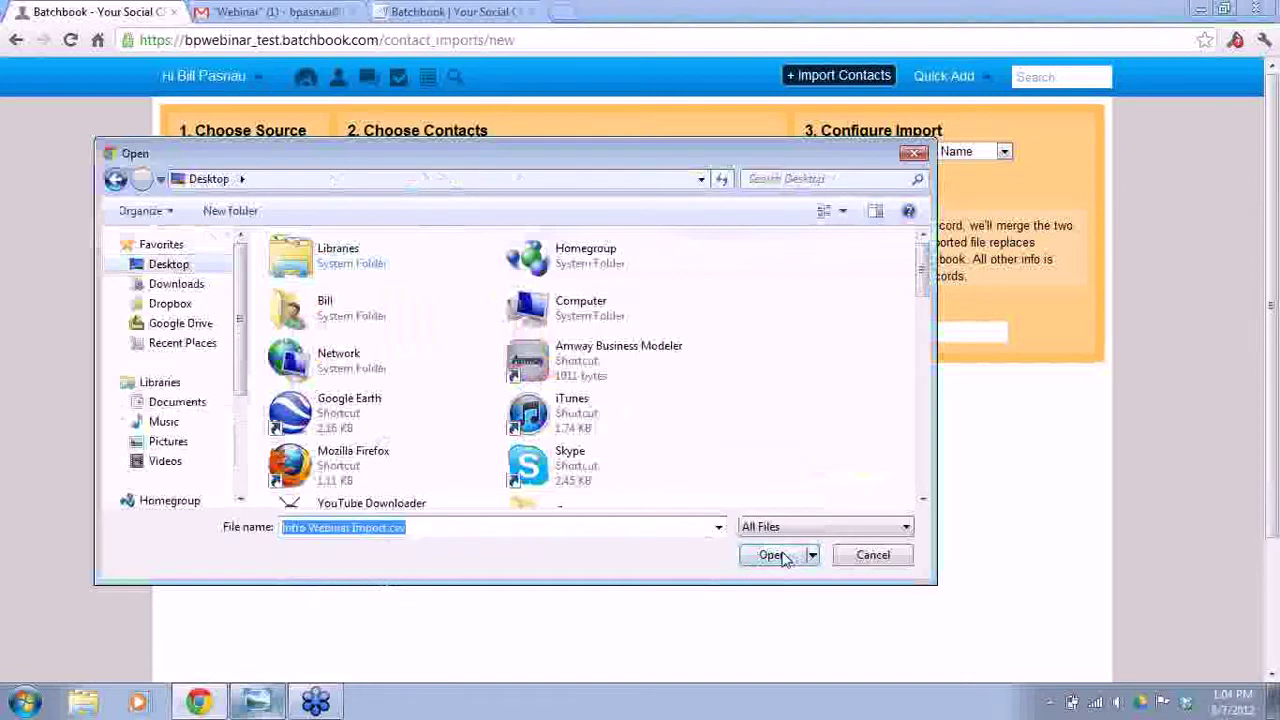
click(790, 557)
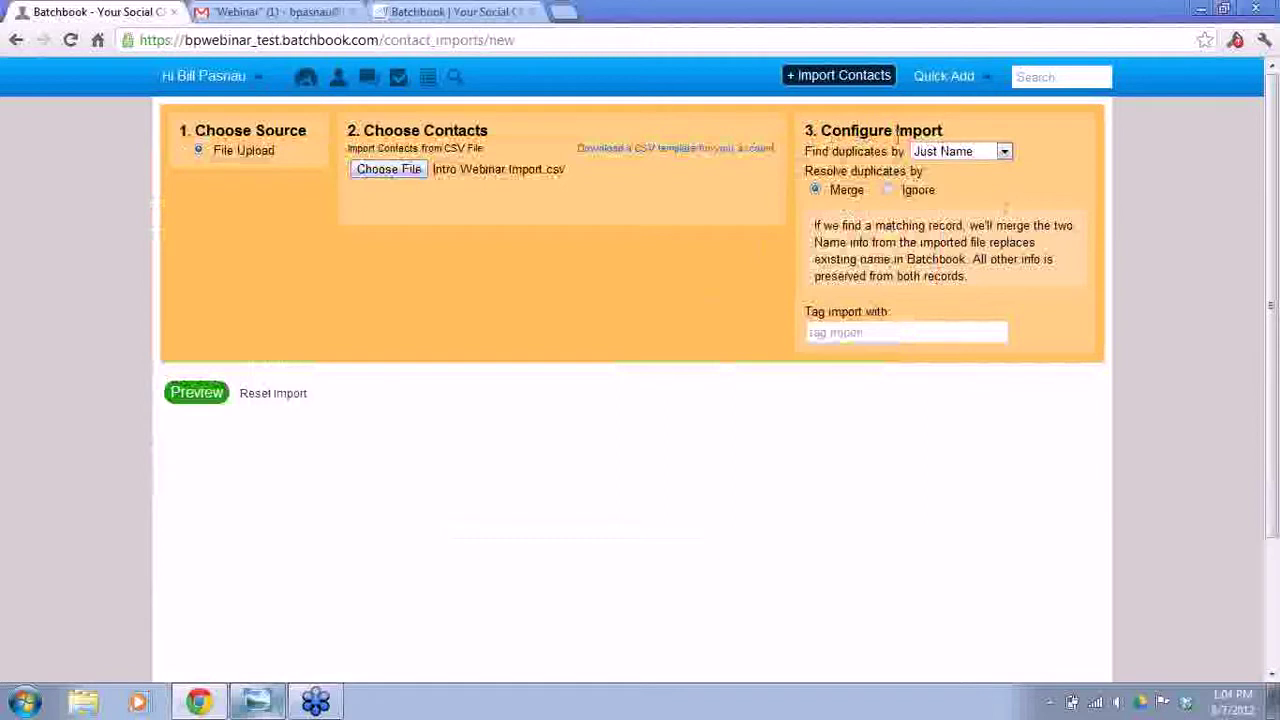
- Find duplicates by Name & Email, merge them, tag records 'intro import', and preview
click(993, 154)
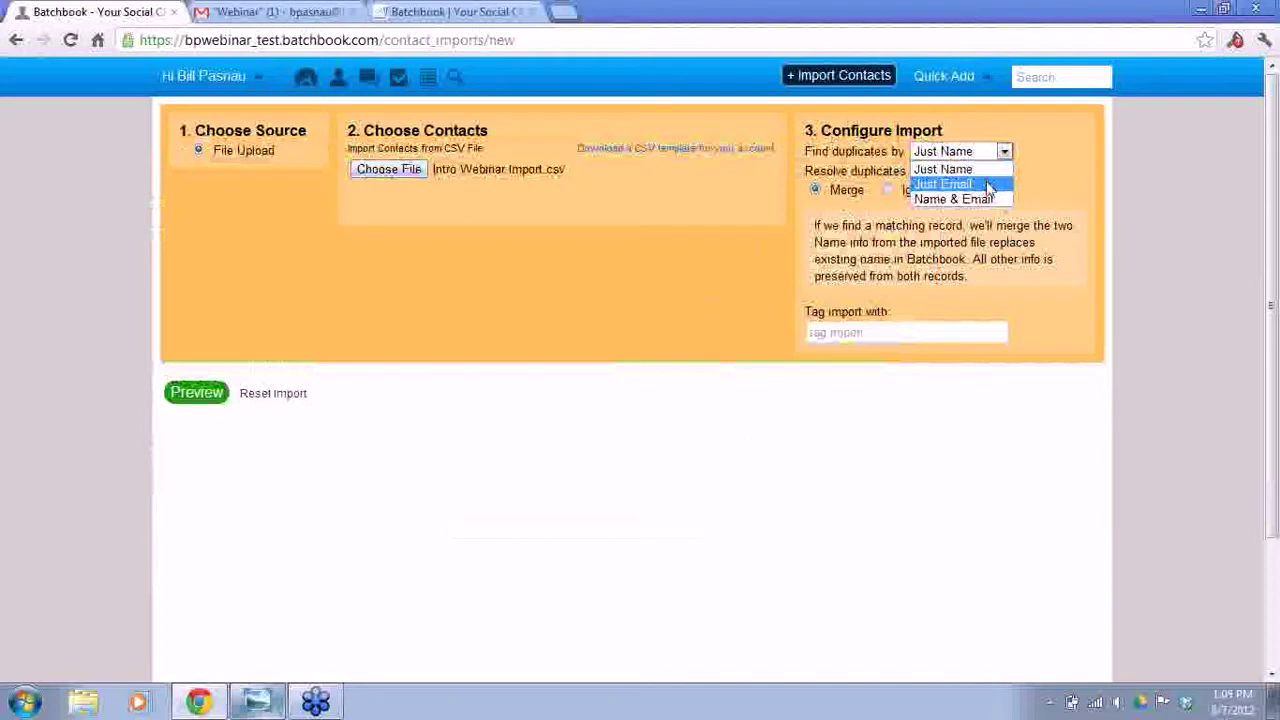
click(1005, 199)
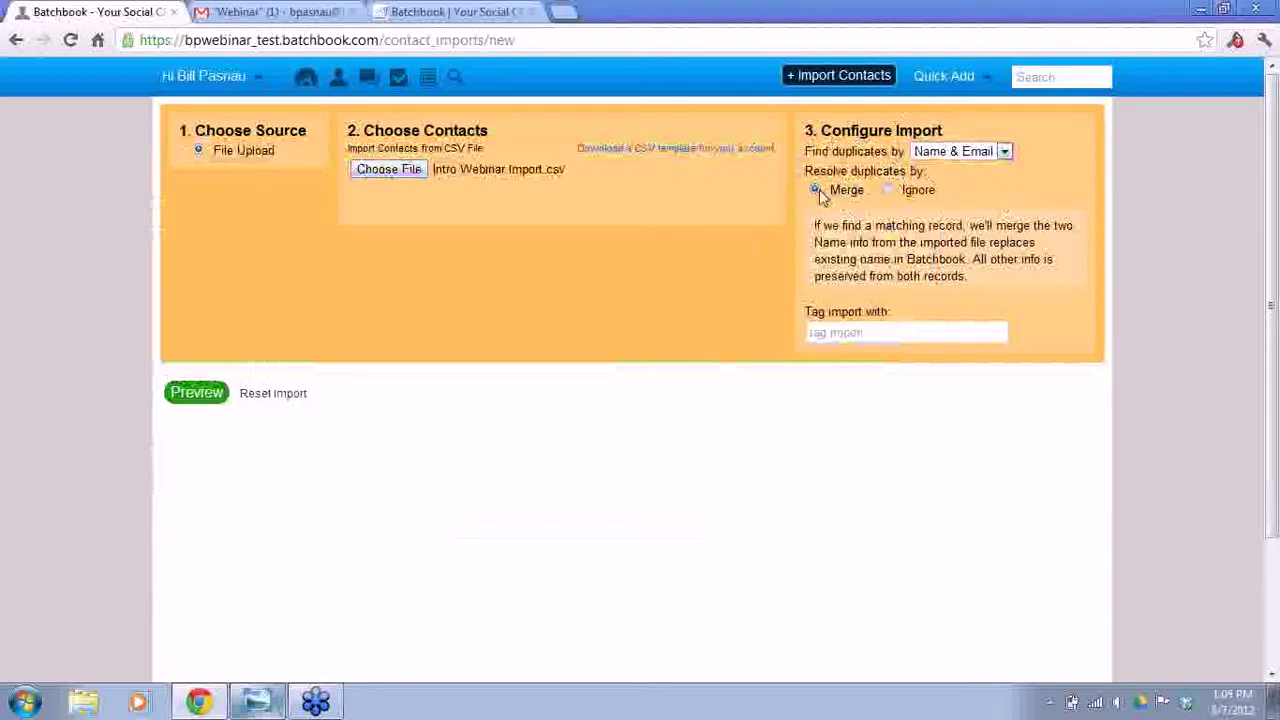
click(890, 191)
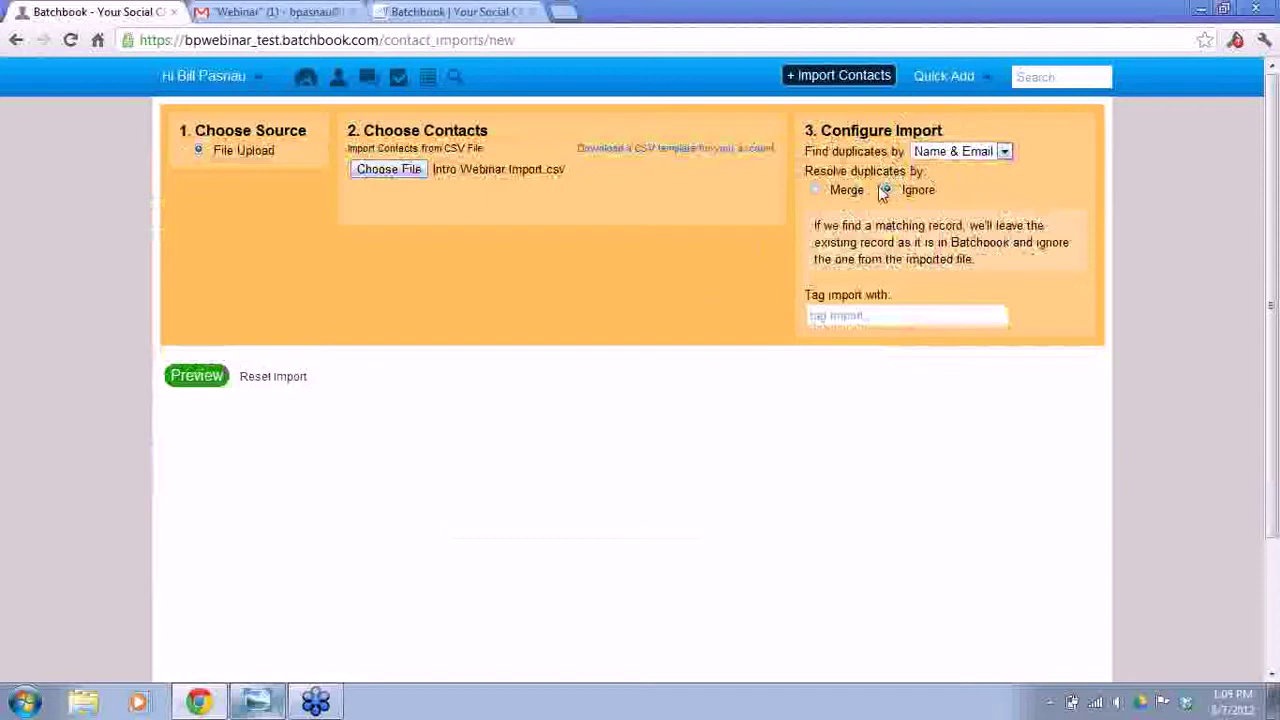
click(818, 191)
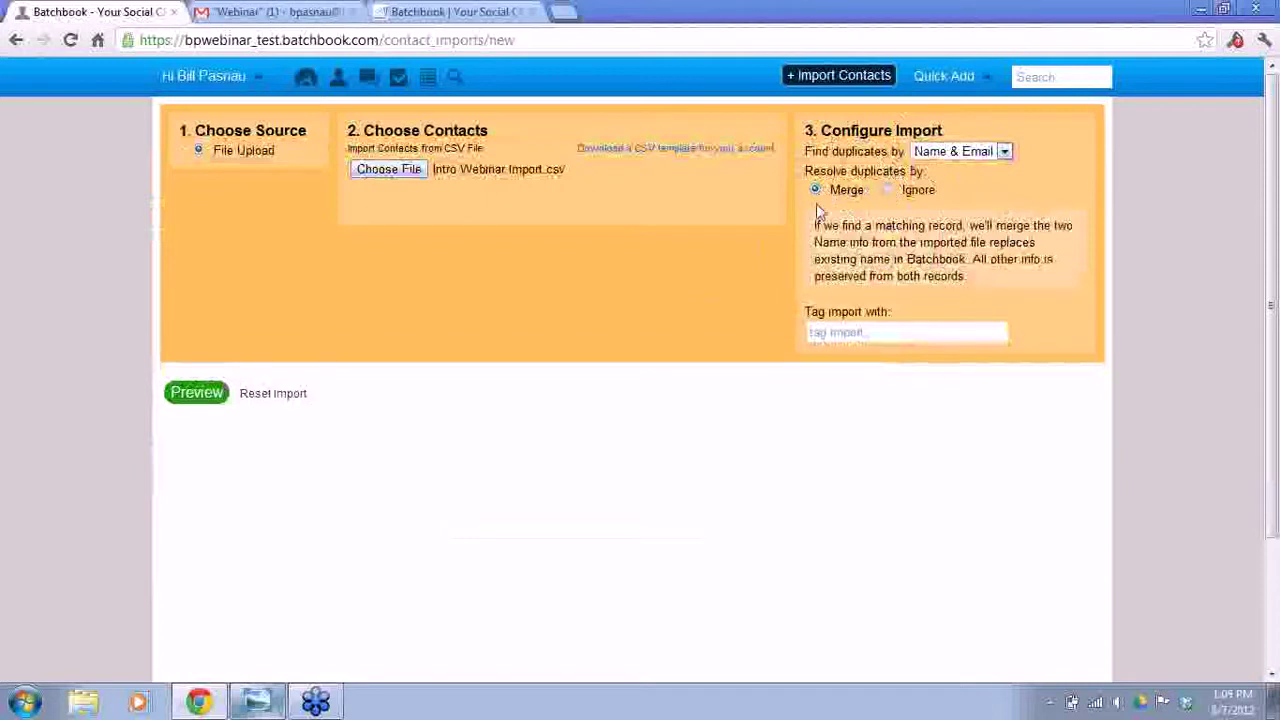
click(850, 335)
text(intro import)
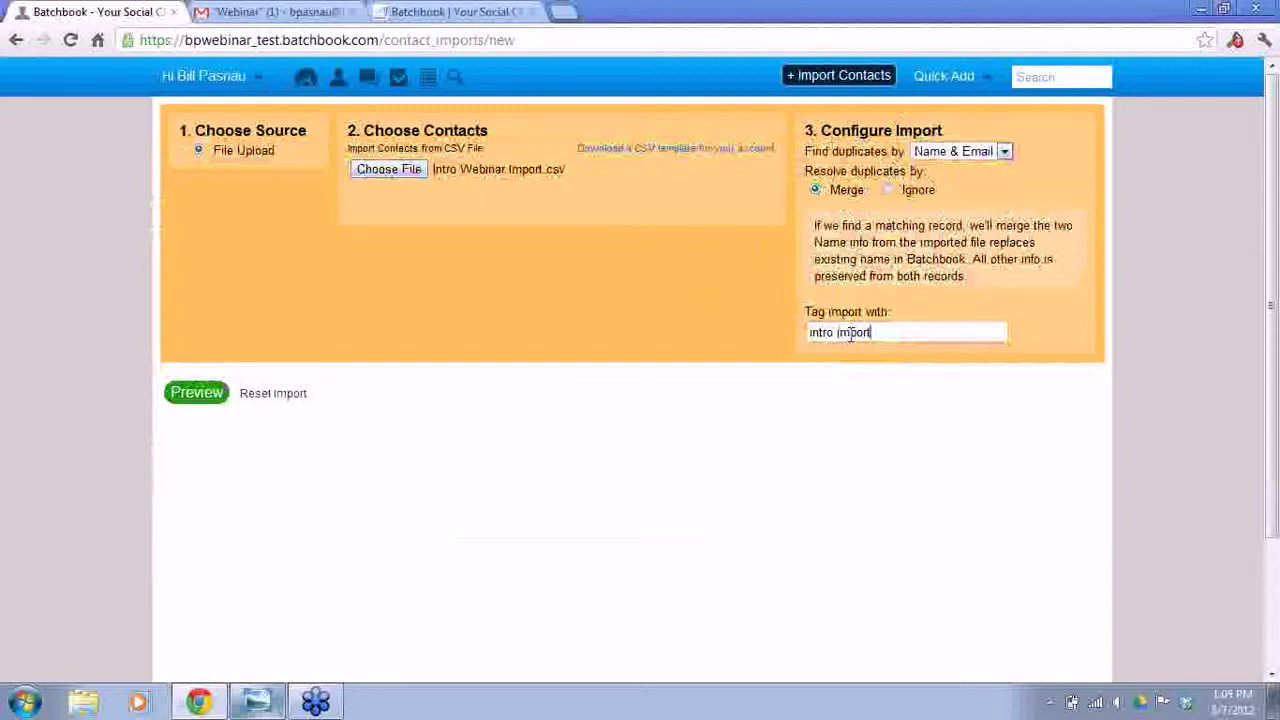
click(197, 394)
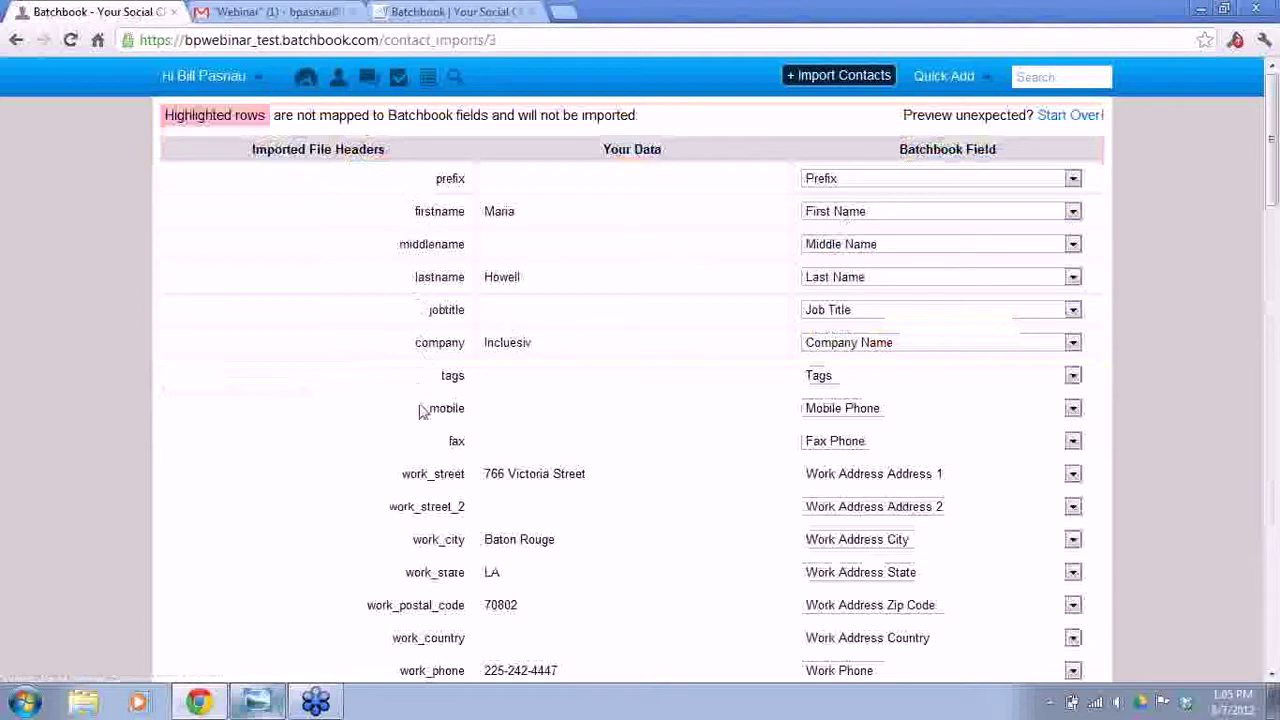
- Map the main_postal_code column to Main Address Zip Code
scroll(422, 473, down, 1)
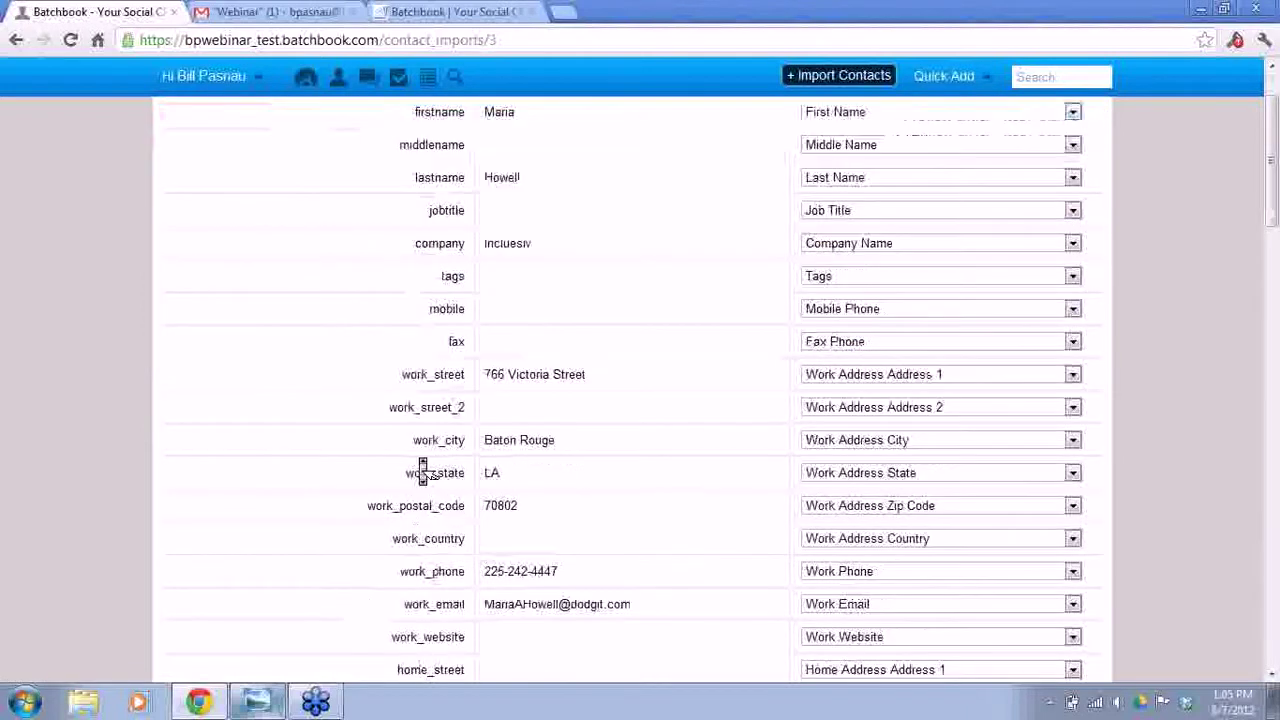
scroll(422, 473, down, 1)
scroll(422, 470, up, 2)
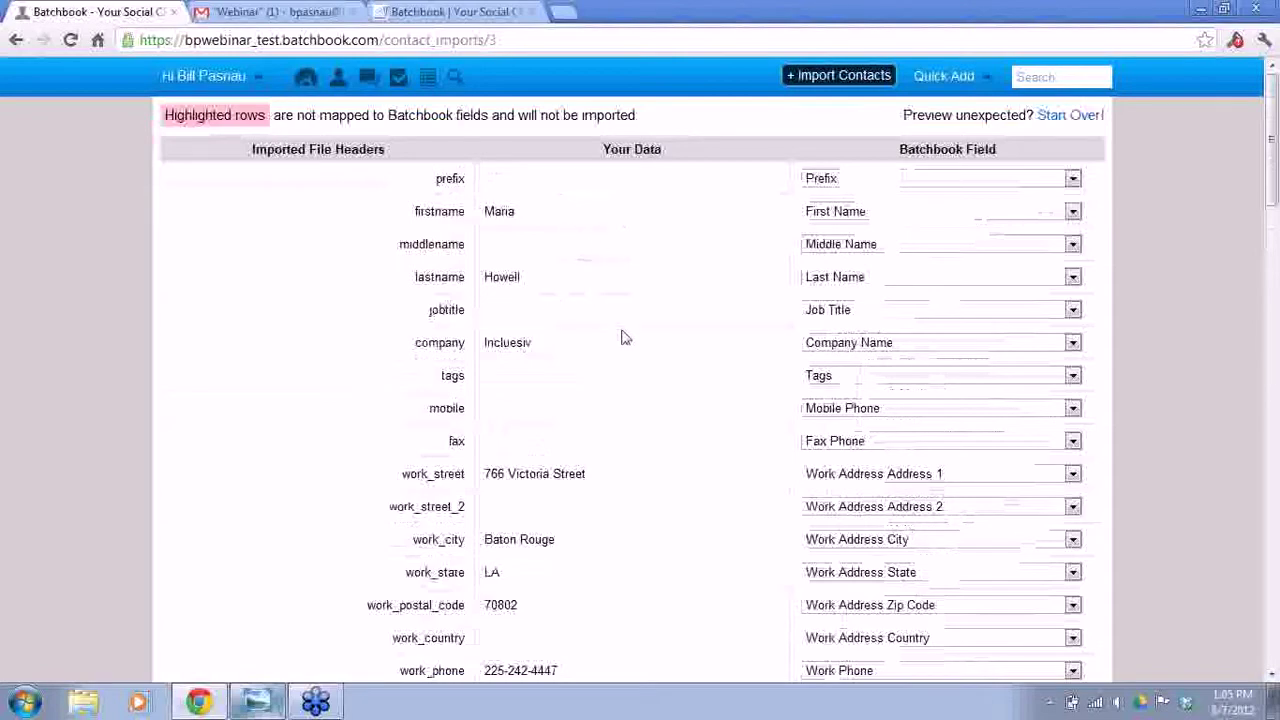
scroll(628, 343, down, 2)
scroll(628, 343, down, 4)
scroll(628, 343, up, 6)
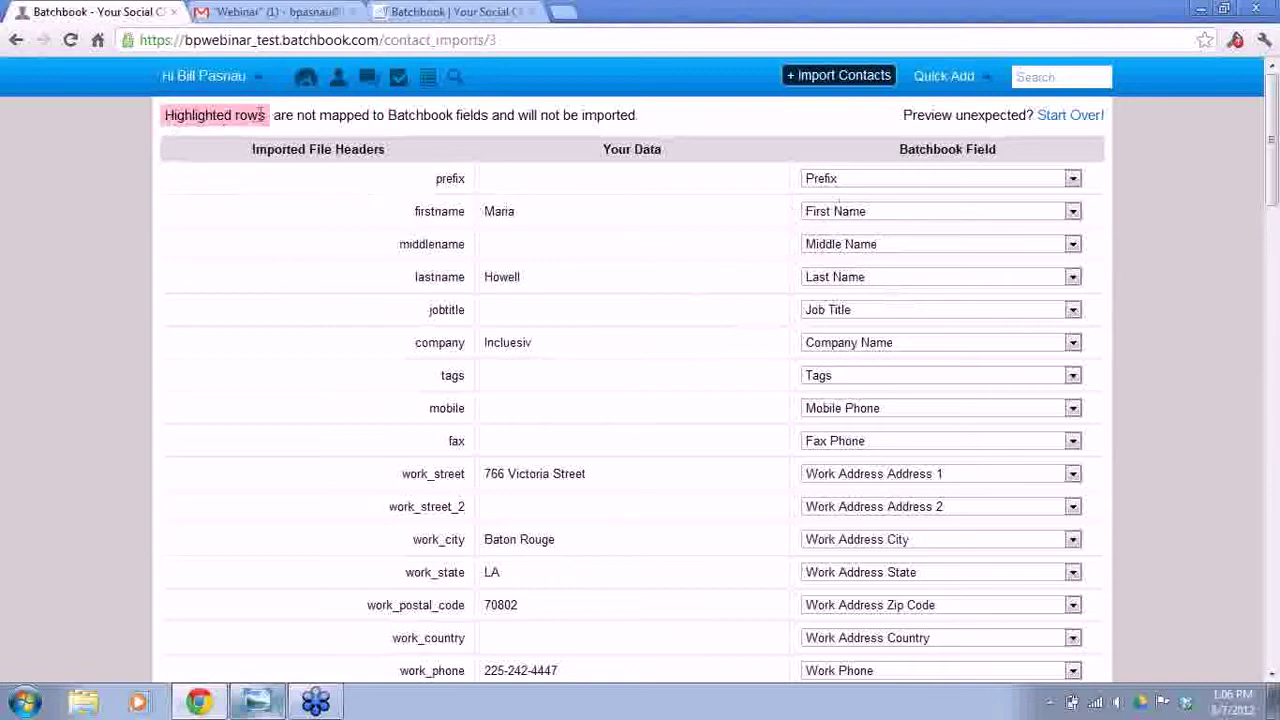
scroll(736, 292, down, 4)
scroll(736, 292, down, 10)
scroll(736, 292, up, 1)
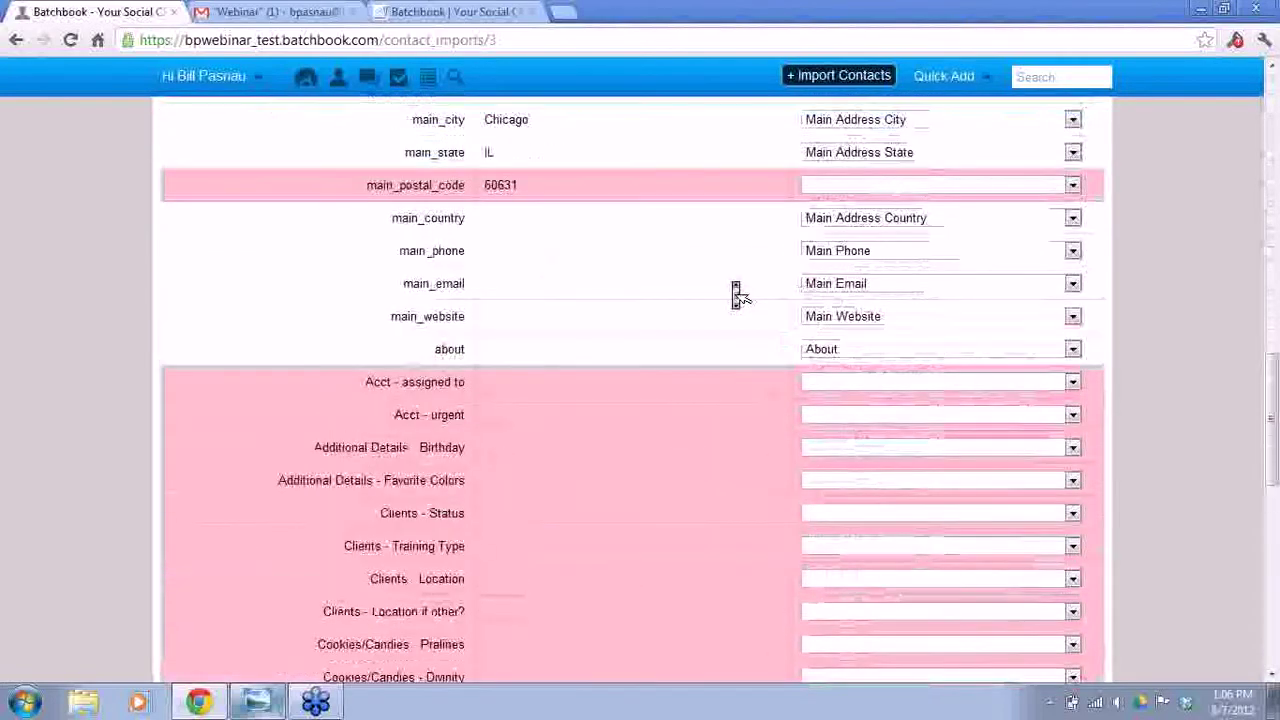
scroll(736, 292, up, 2)
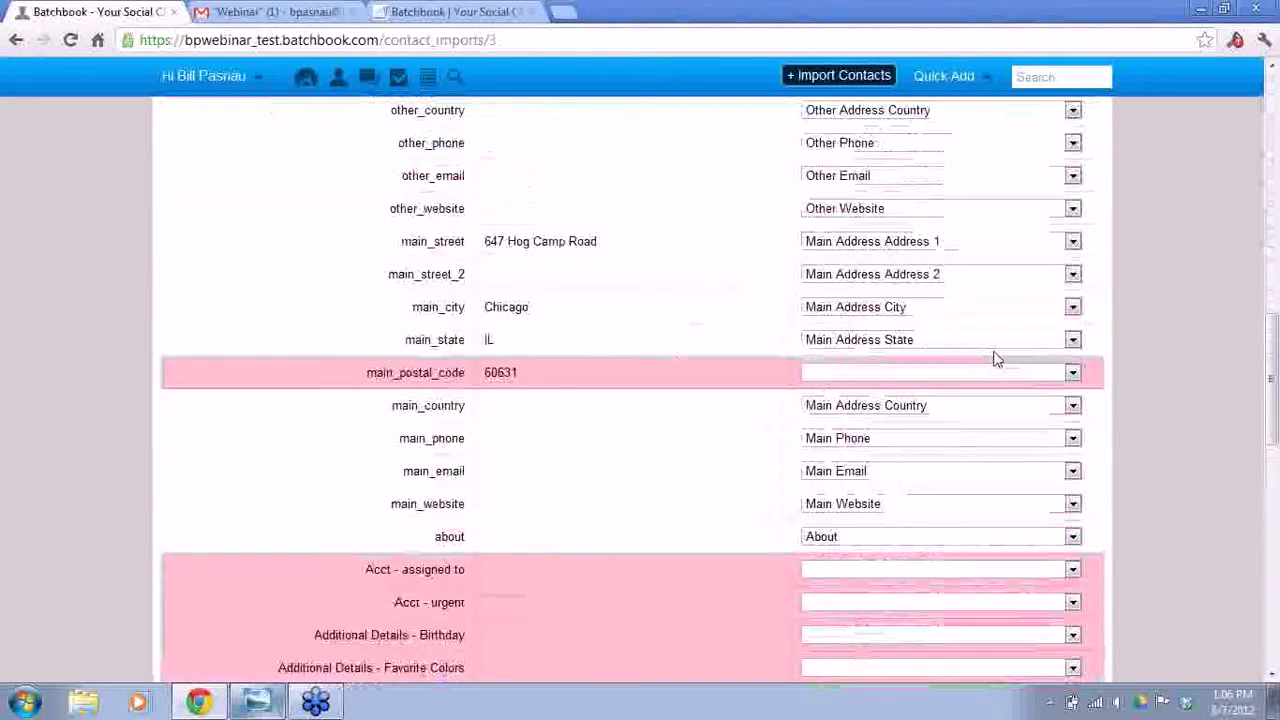
click(1071, 377)
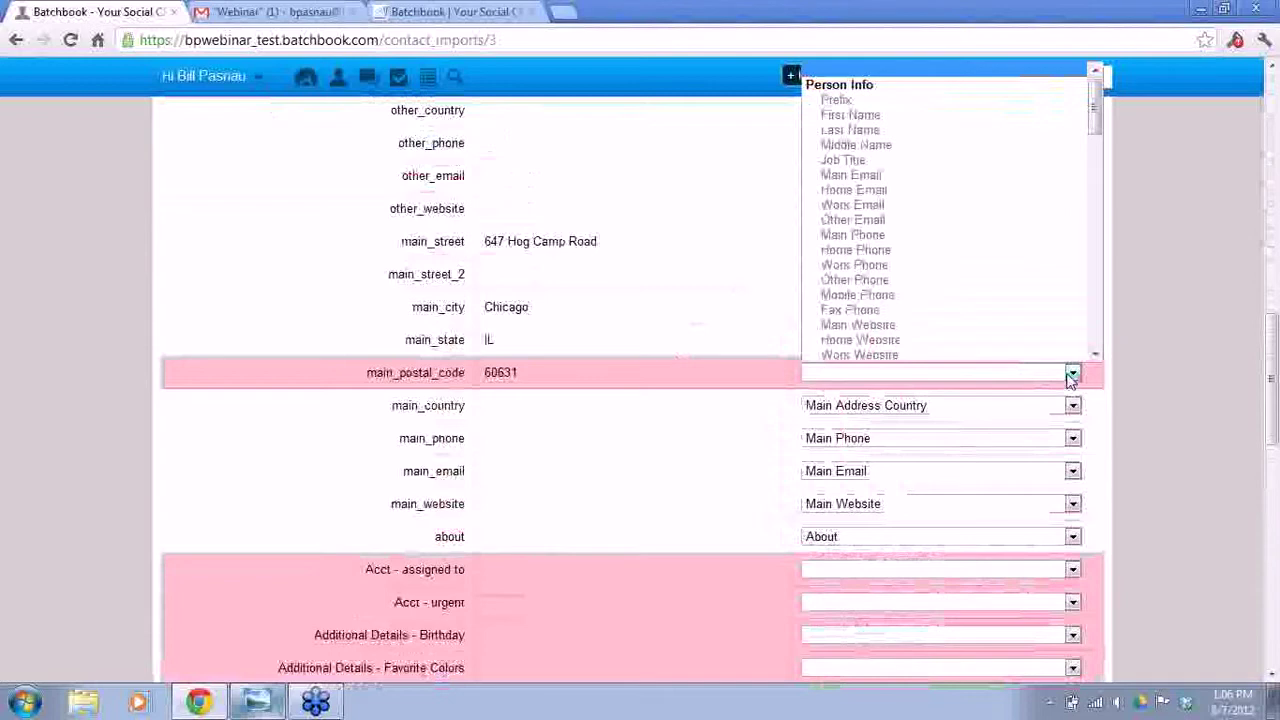
drag(1095, 100, 1095, 165)
click(928, 110)
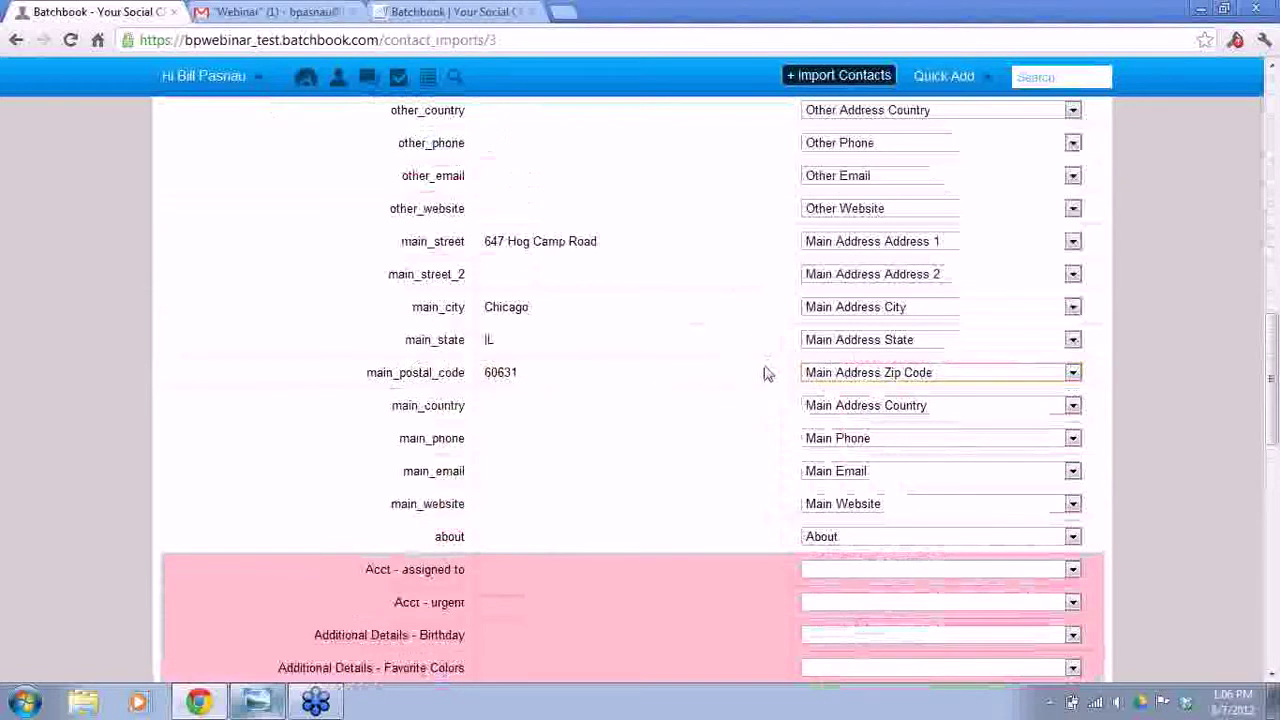
- Check the remaining field mappings and submit the contact import
scroll(765, 373, down, 3)
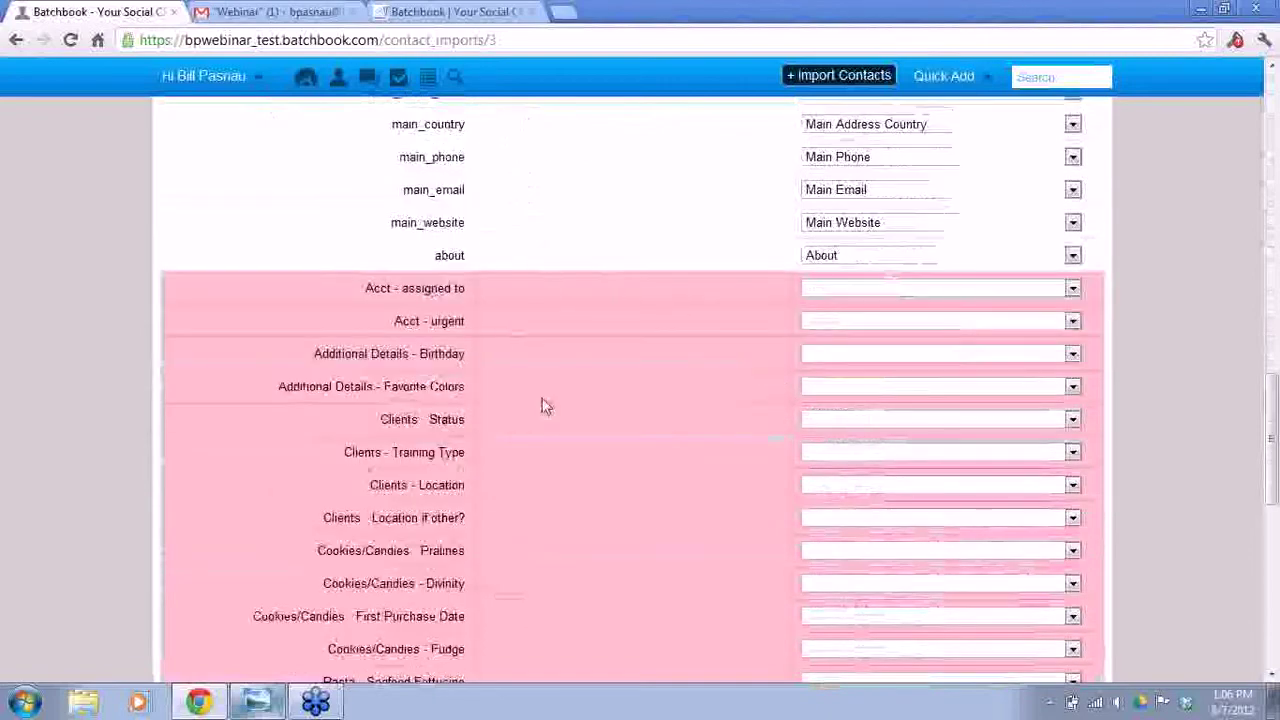
scroll(620, 375, down, 7)
scroll(620, 375, up, 10)
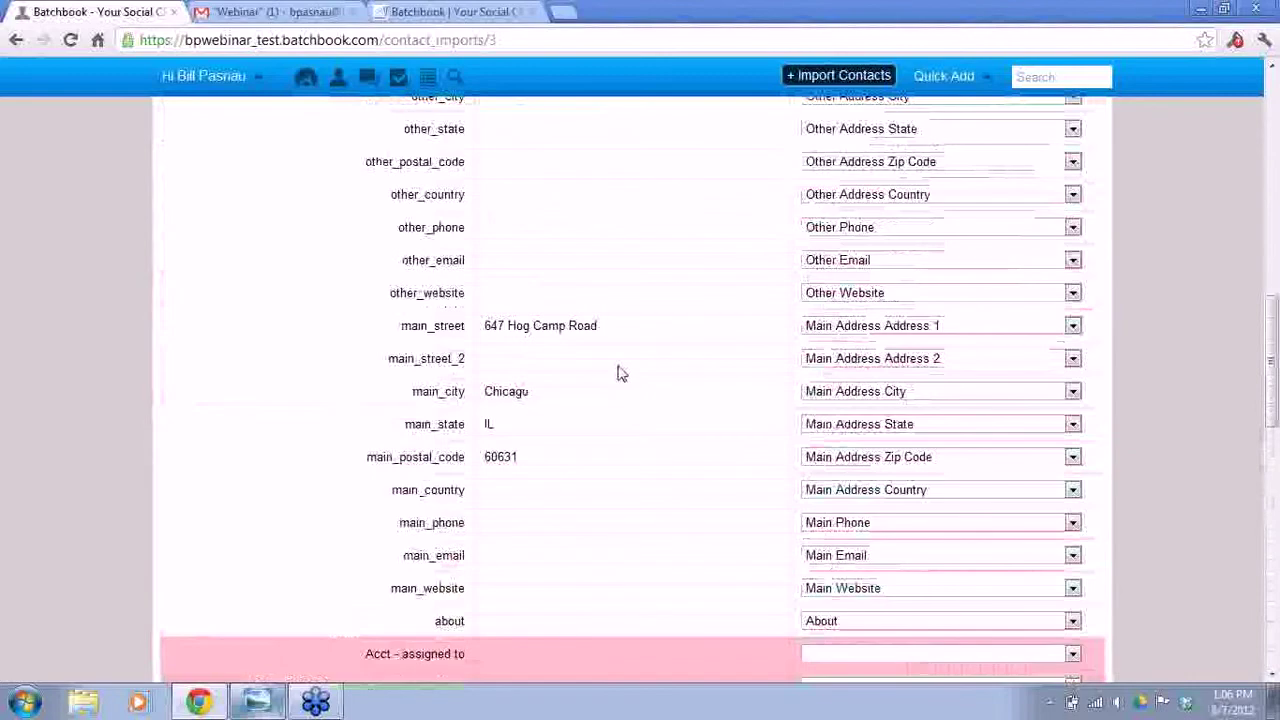
scroll(620, 376, up, 2)
scroll(621, 377, down, 5)
scroll(621, 377, up, 9)
scroll(620, 374, up, 5)
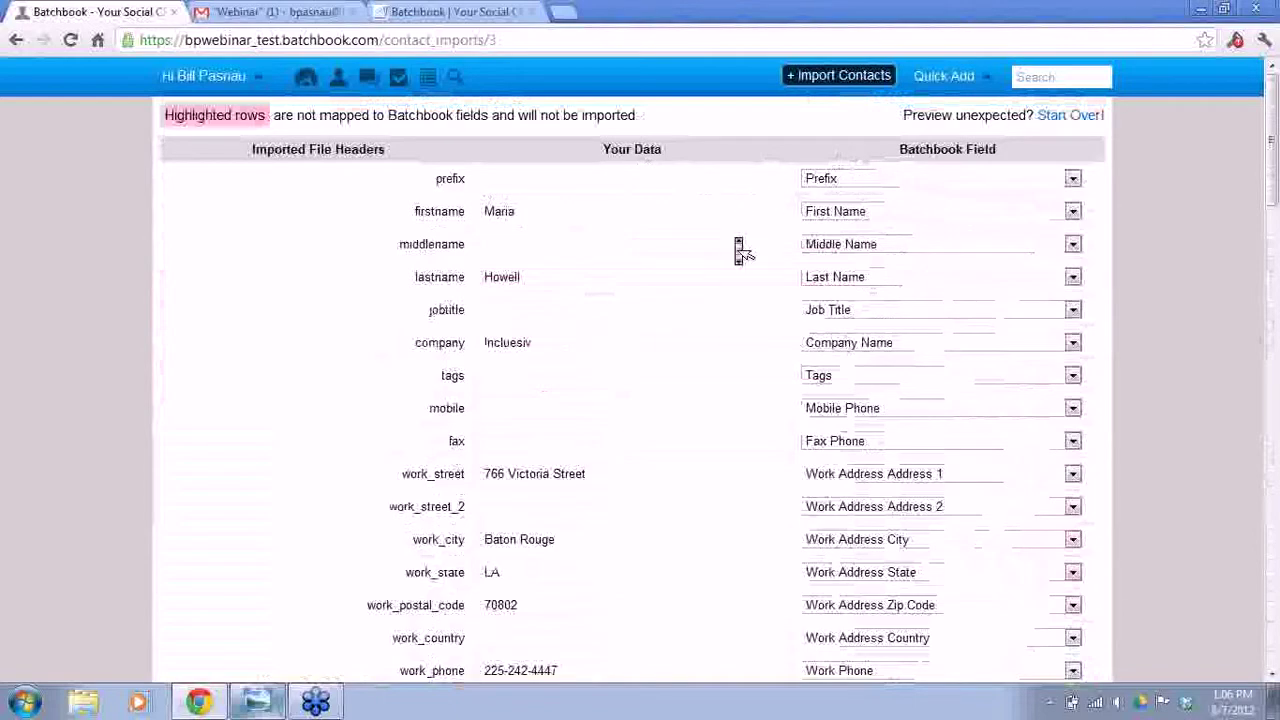
scroll(738, 245, down, 2)
scroll(738, 245, down, 2)
scroll(738, 250, down, 15)
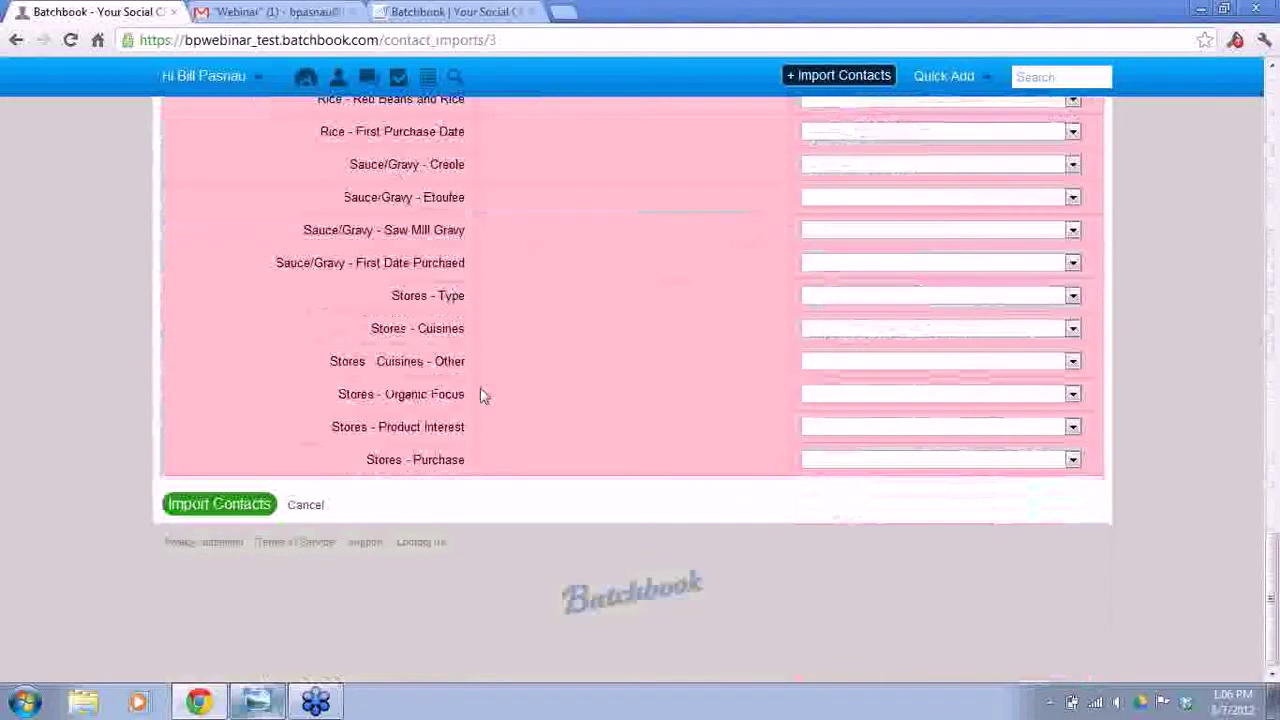
click(220, 505)
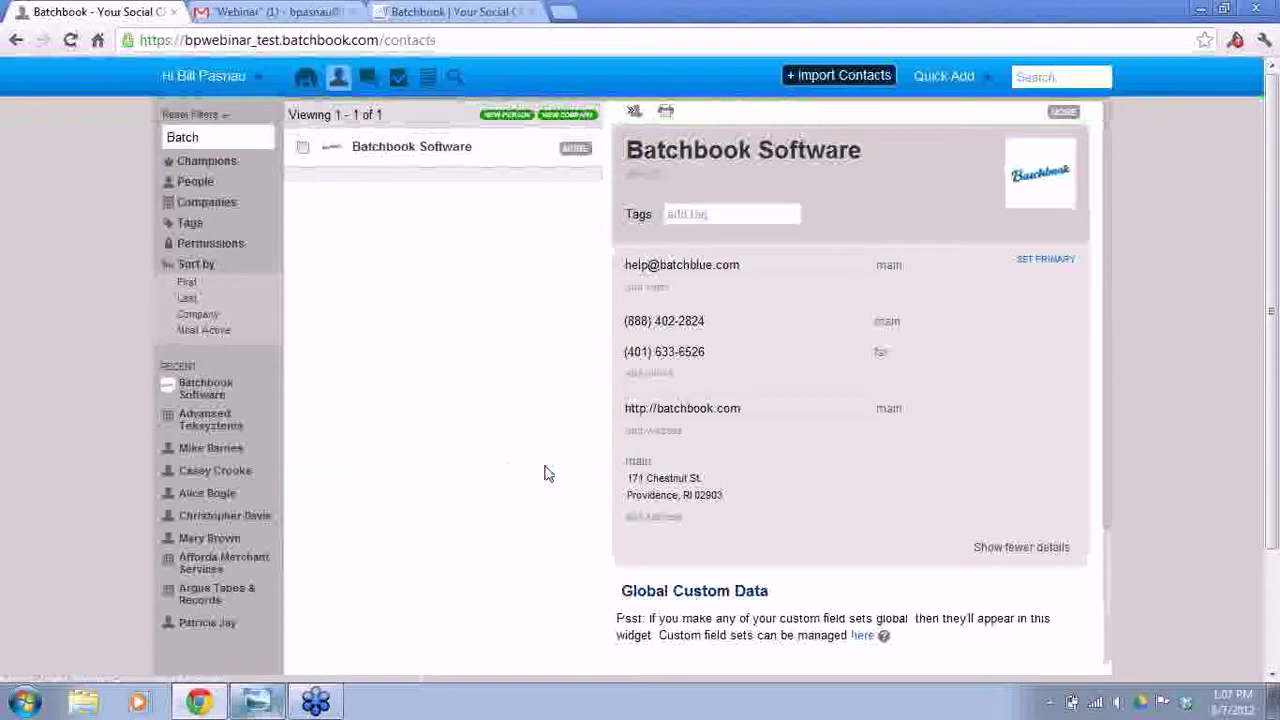
- Clear the search filter and try the People, Companies and Tags list filters
click(211, 137)
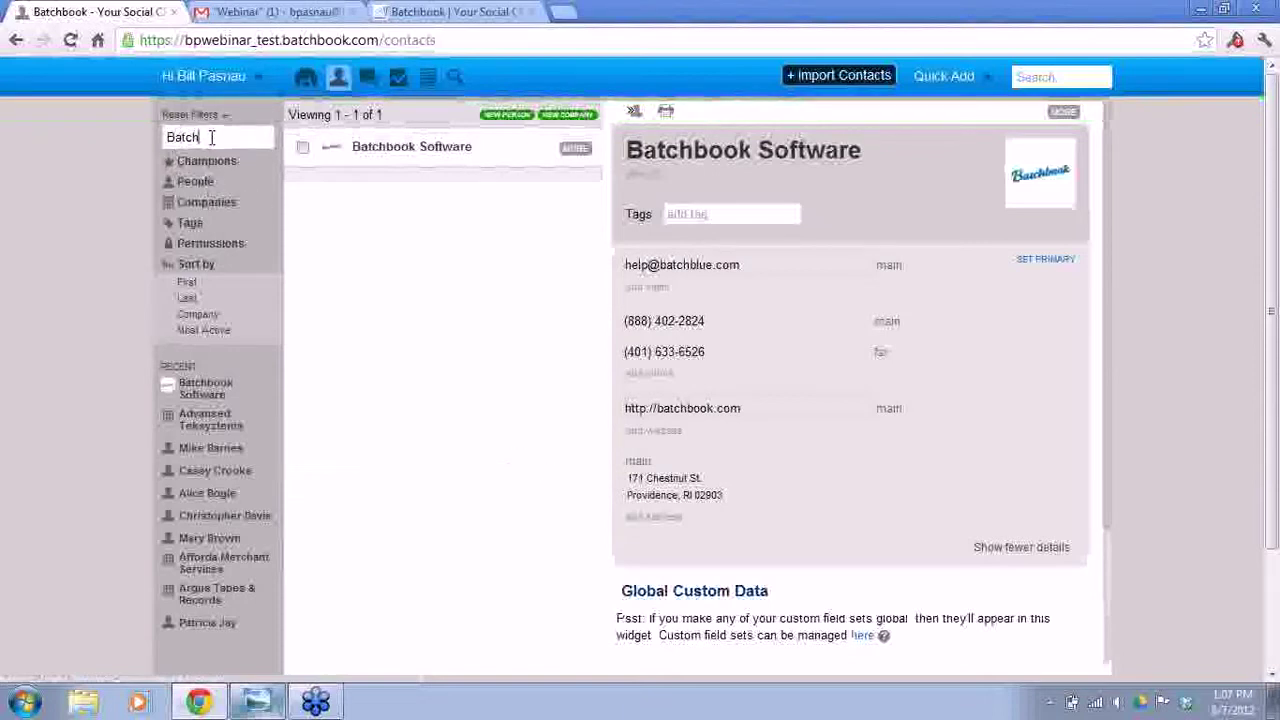
key(BackSpace)
key(BackSpace)
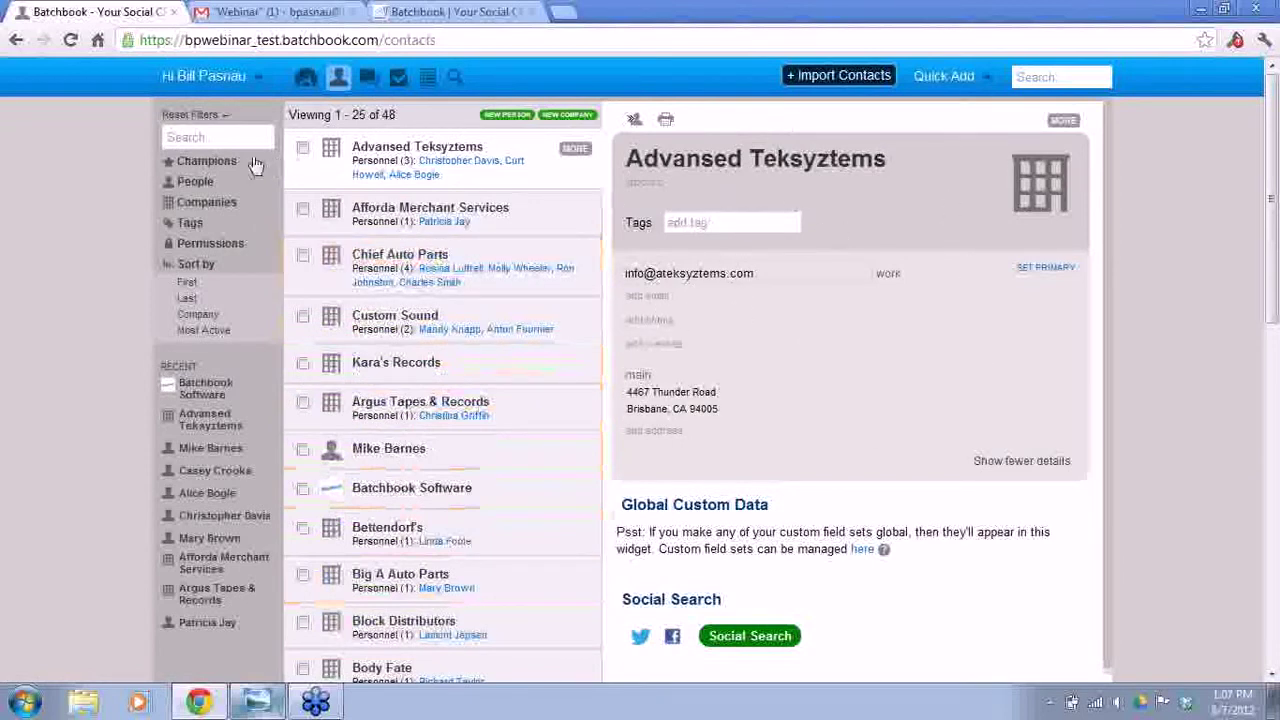
click(195, 182)
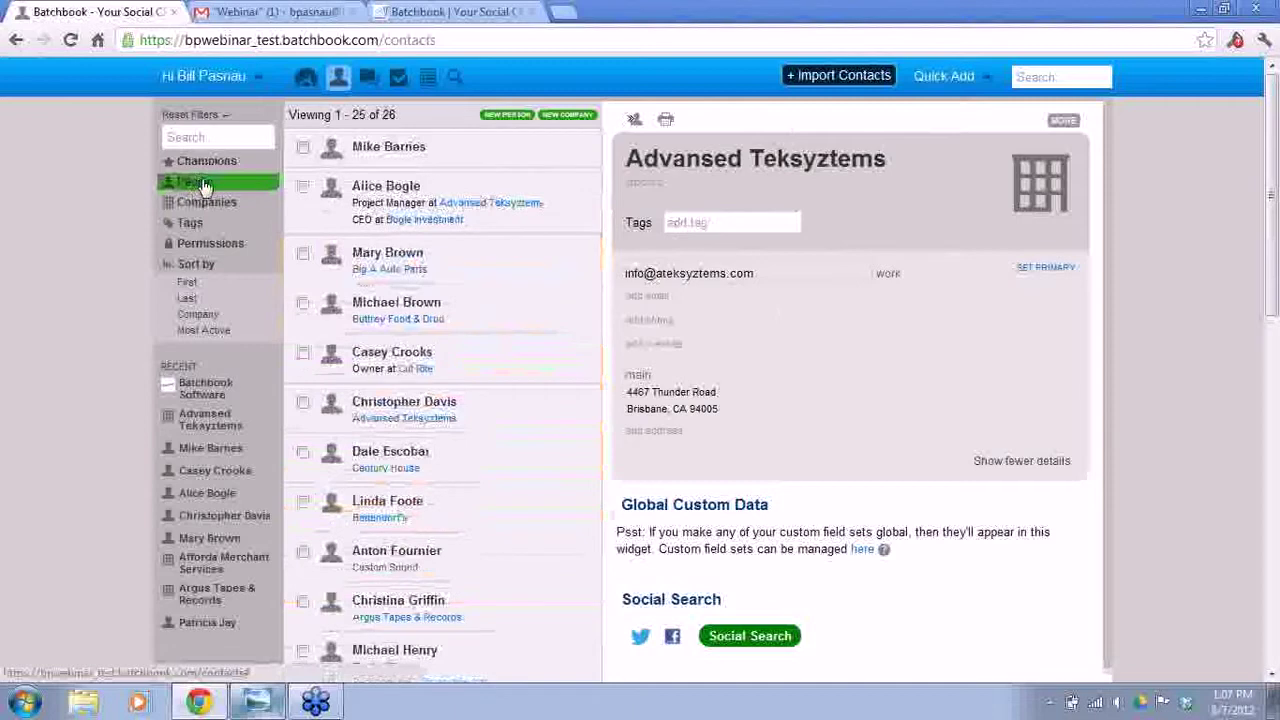
click(202, 200)
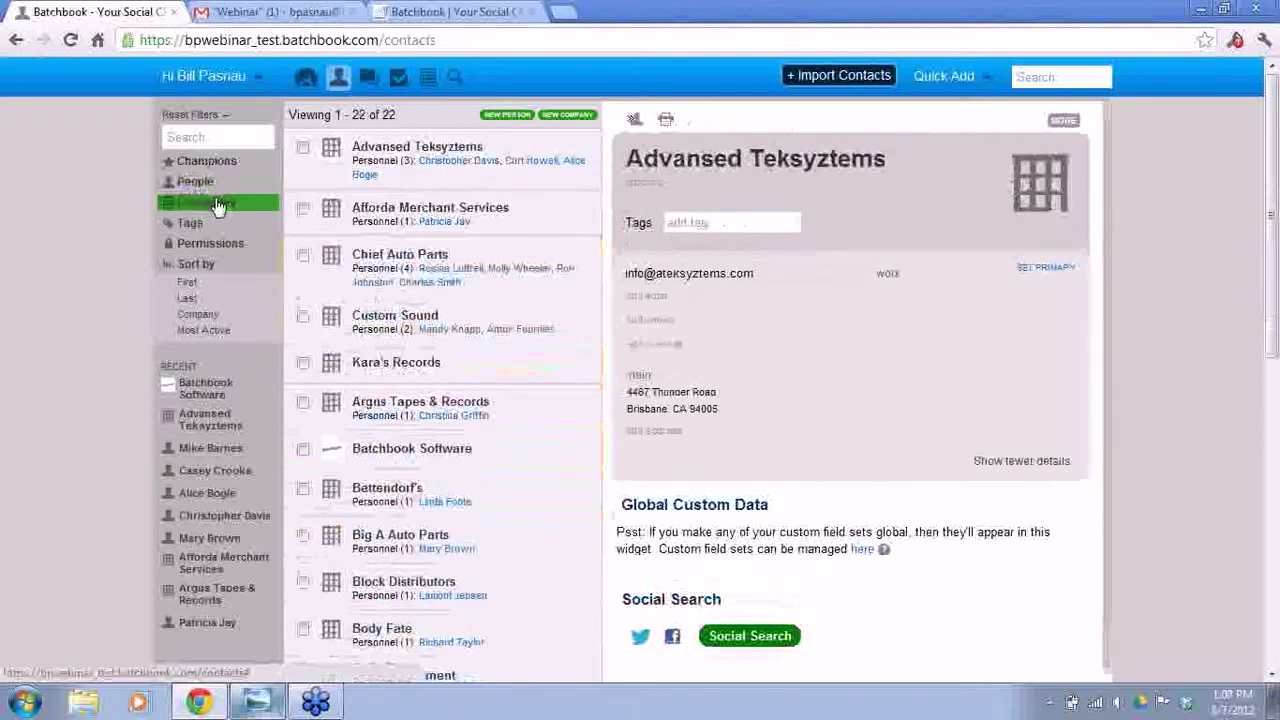
click(190, 226)
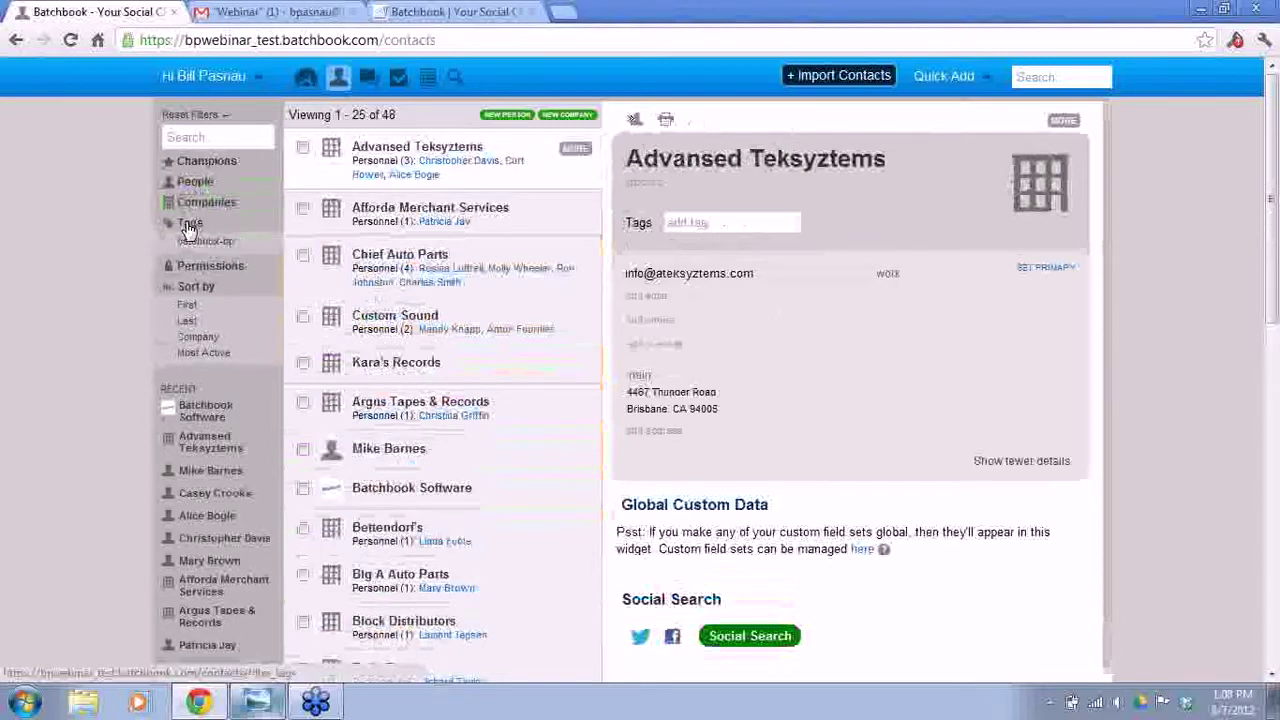
click(188, 227)
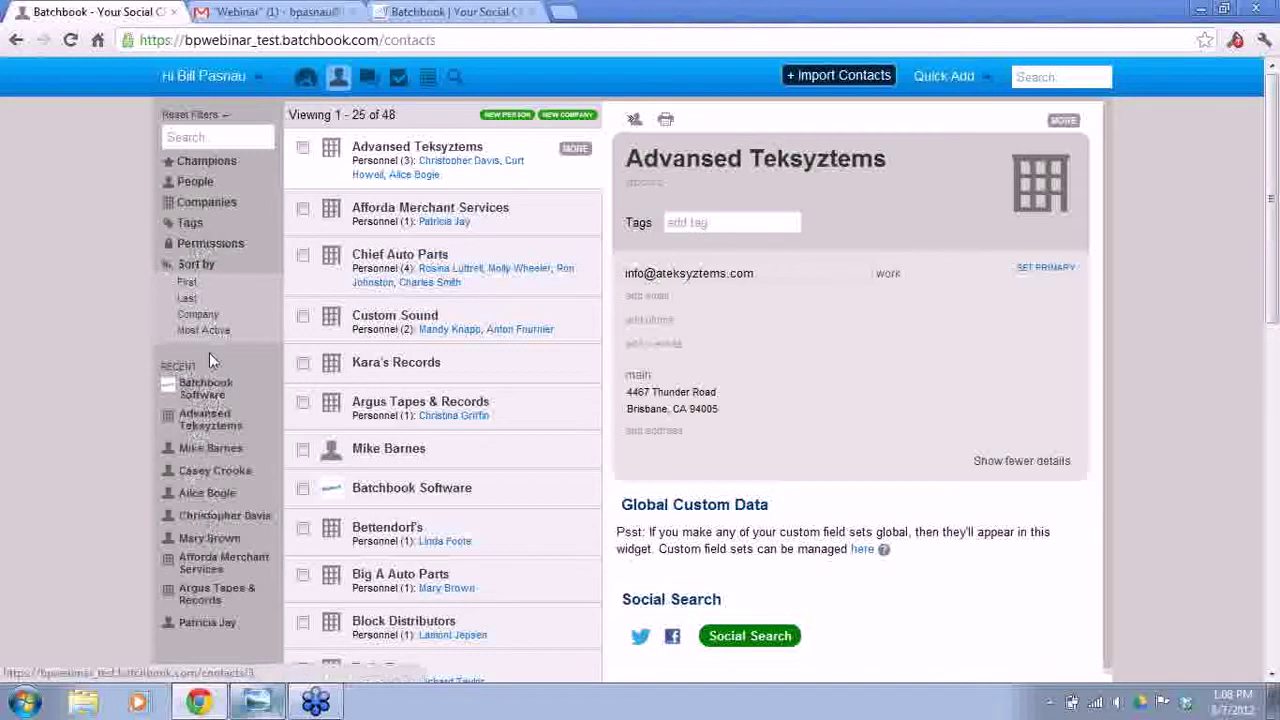
- Start a new person with first and last name, company Batchbook Software, title Captain of Greatness
click(506, 117)
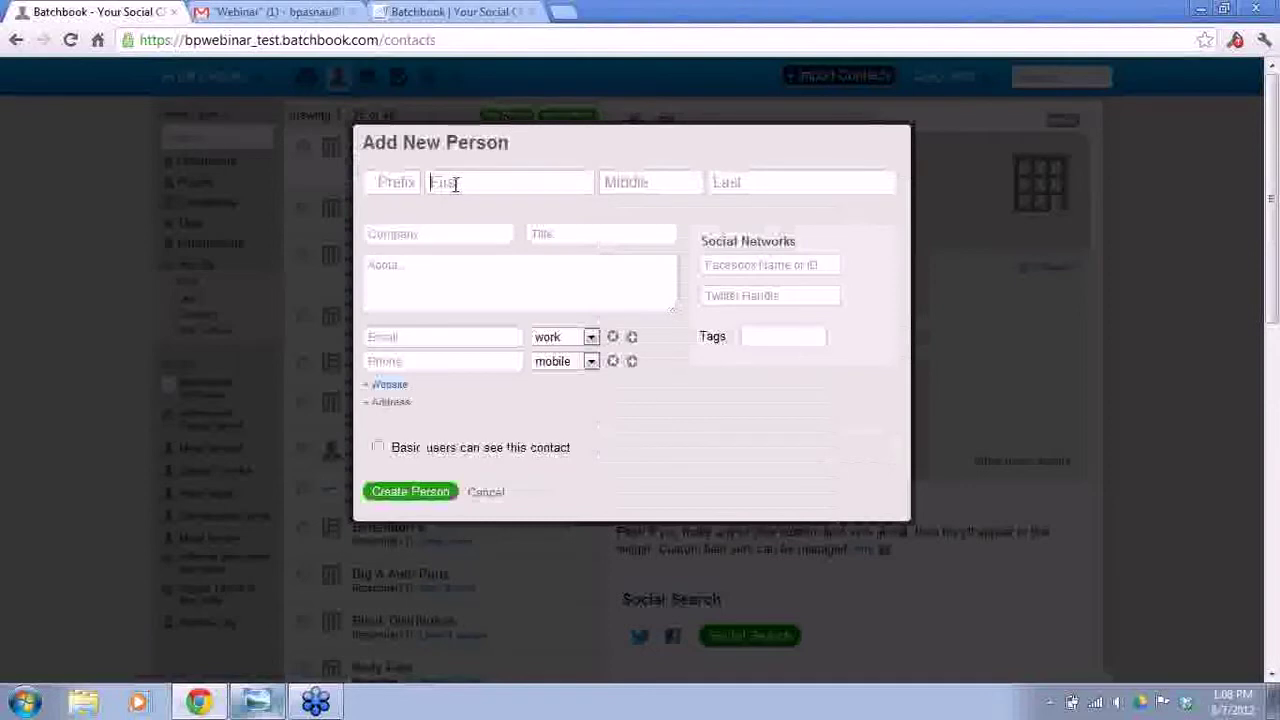
key(Tab)
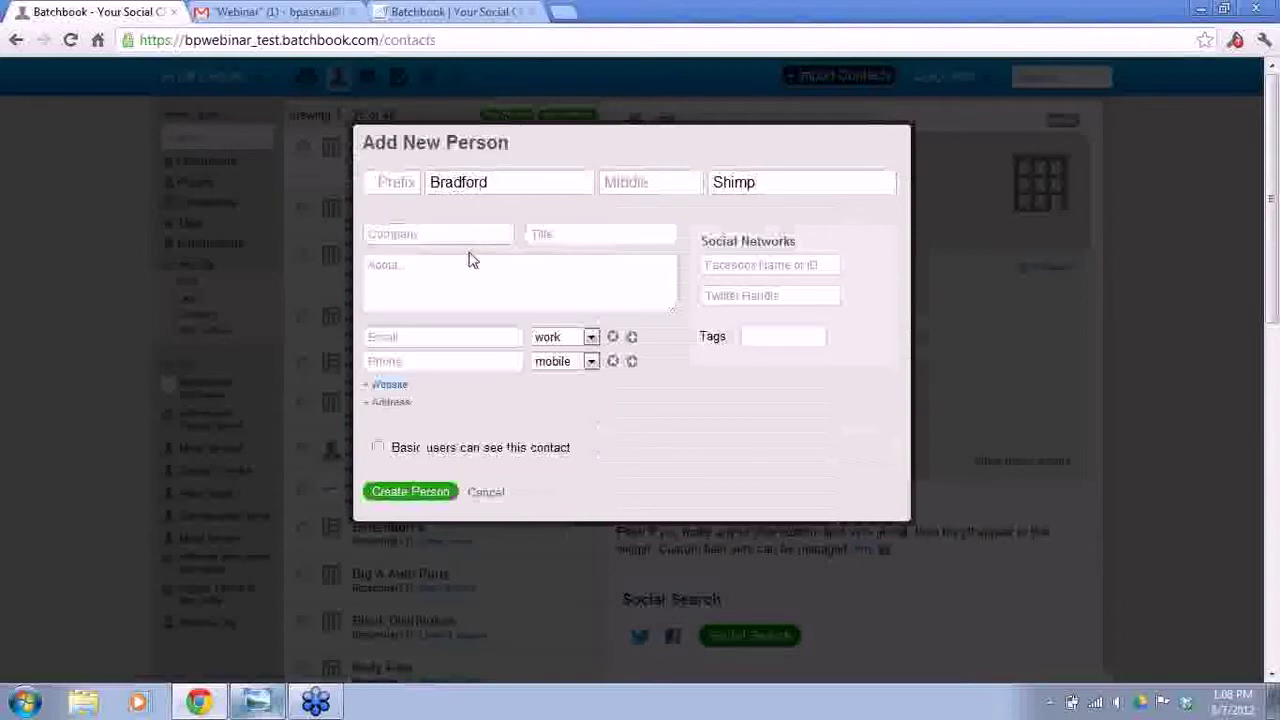
text(Bal)
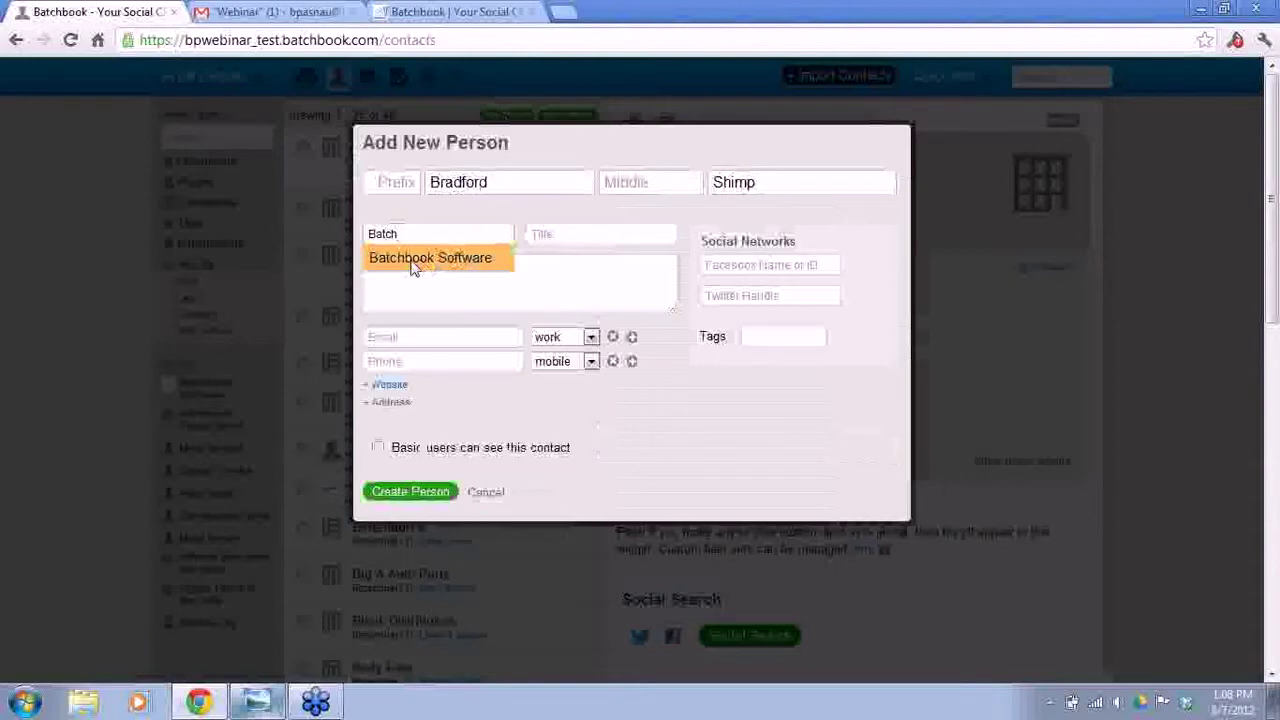
click(428, 262)
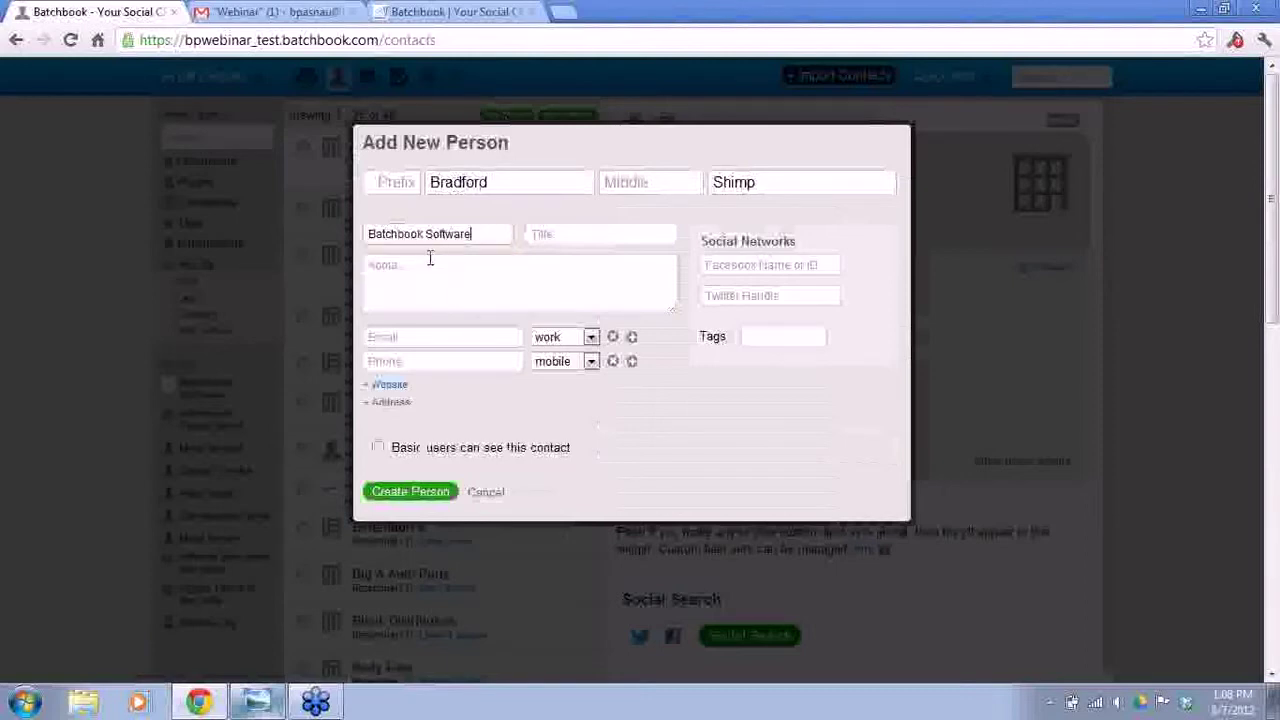
click(556, 234)
text(Captain of Greatness)
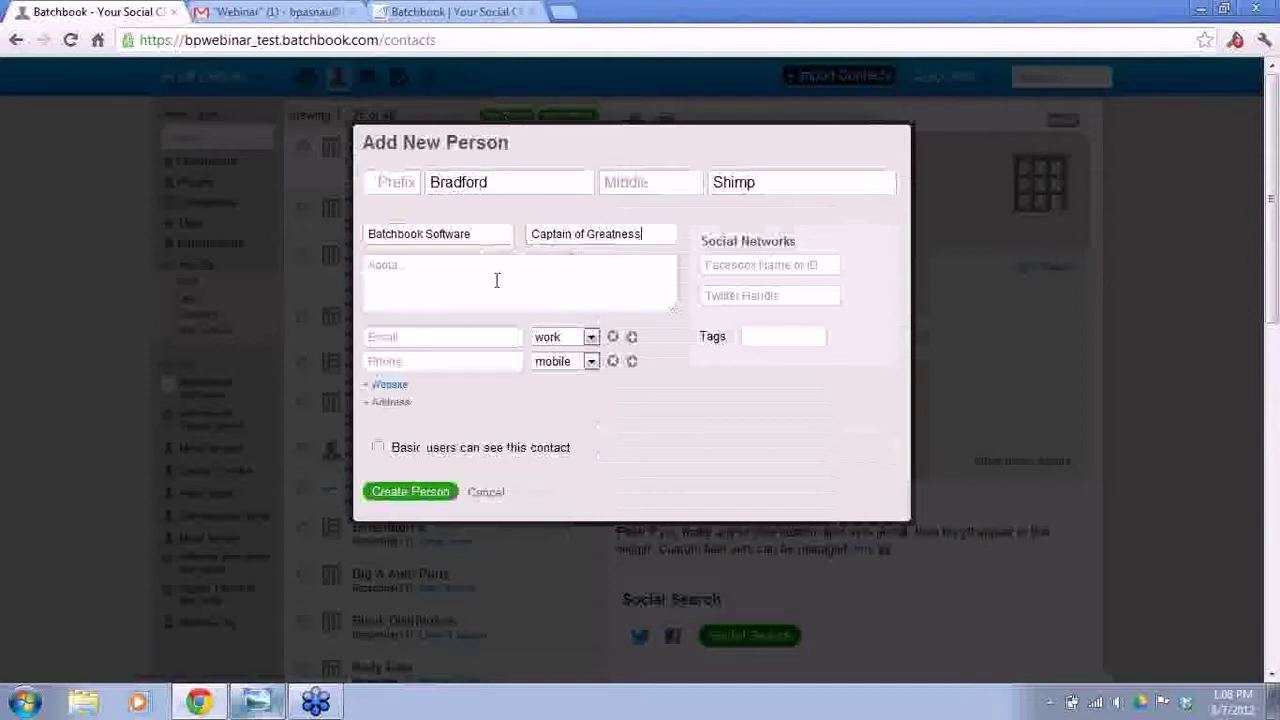
- Add an about note (Marketing team, upstate NY) and a work email address
click(449, 283)
text(Brad works on the Marketing team, and lives)
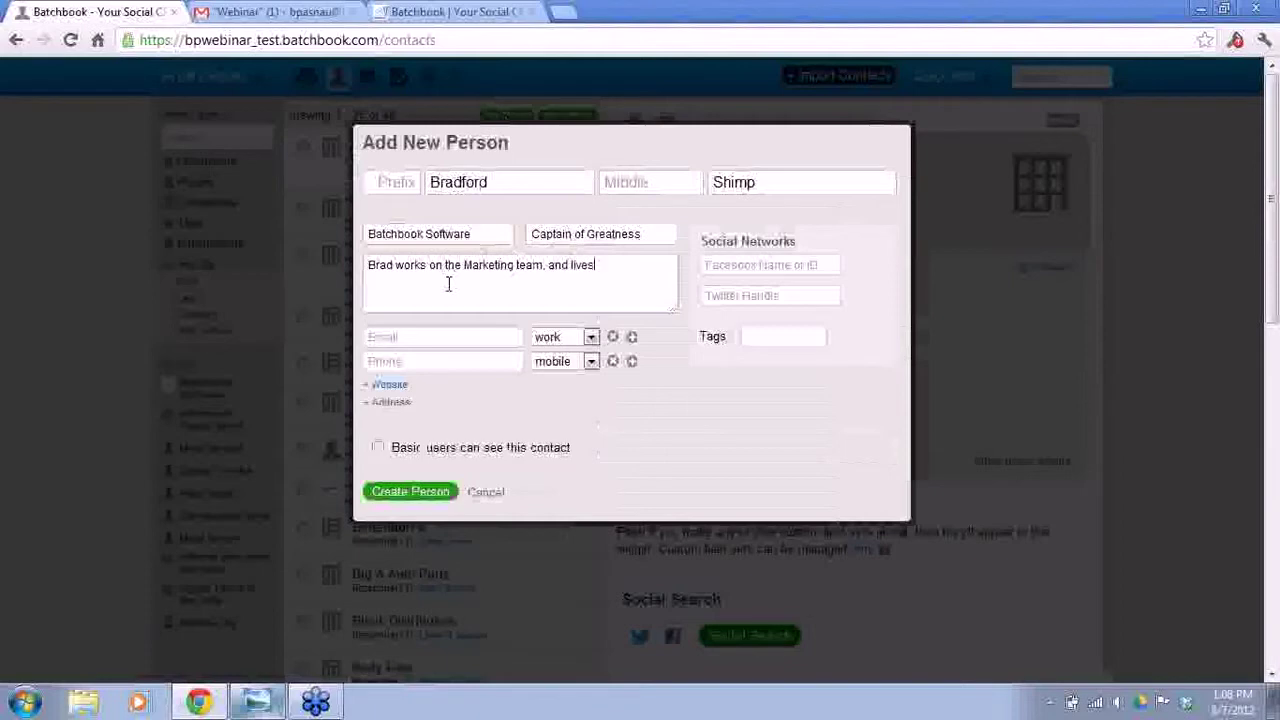
text(in upstate NY)
click(437, 339)
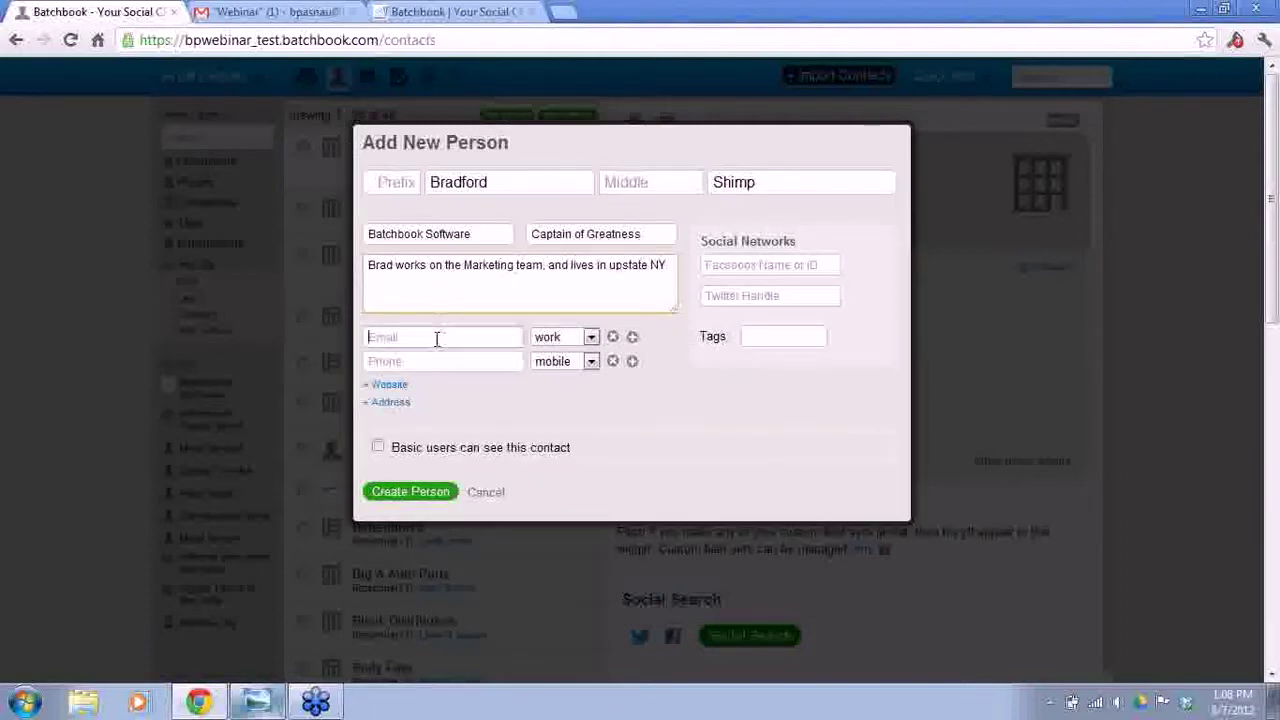
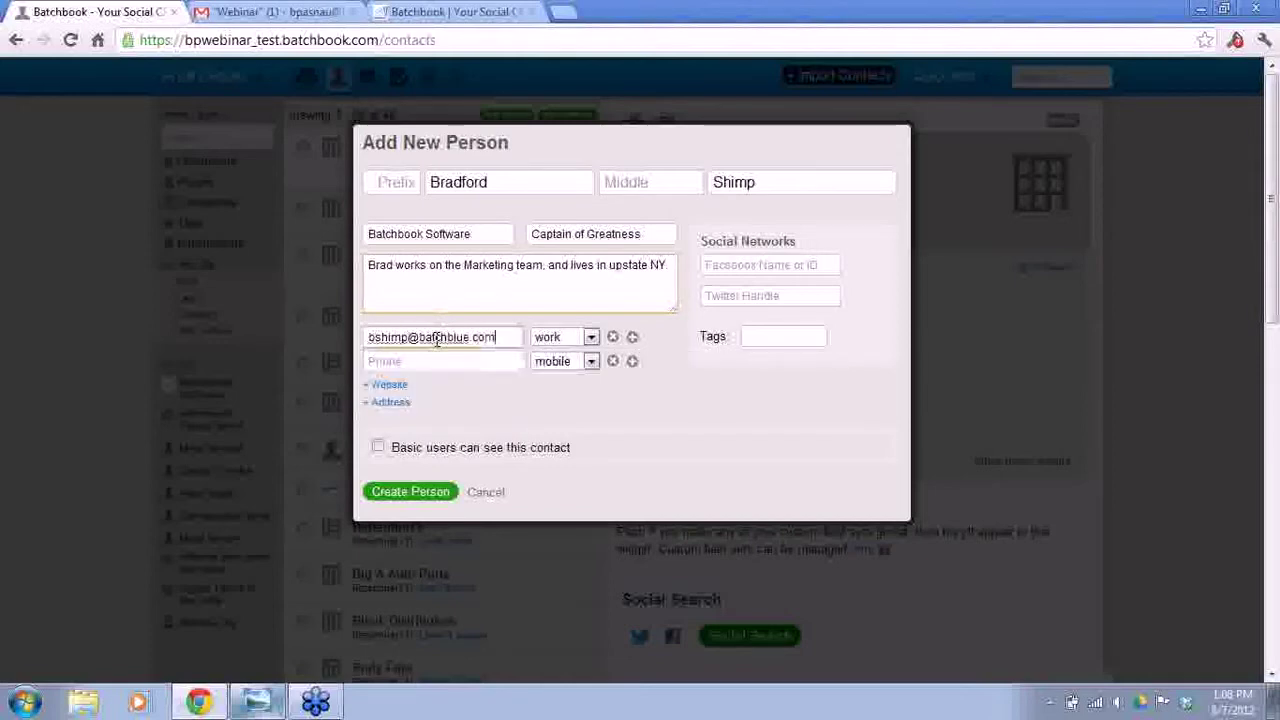
click(590, 338)
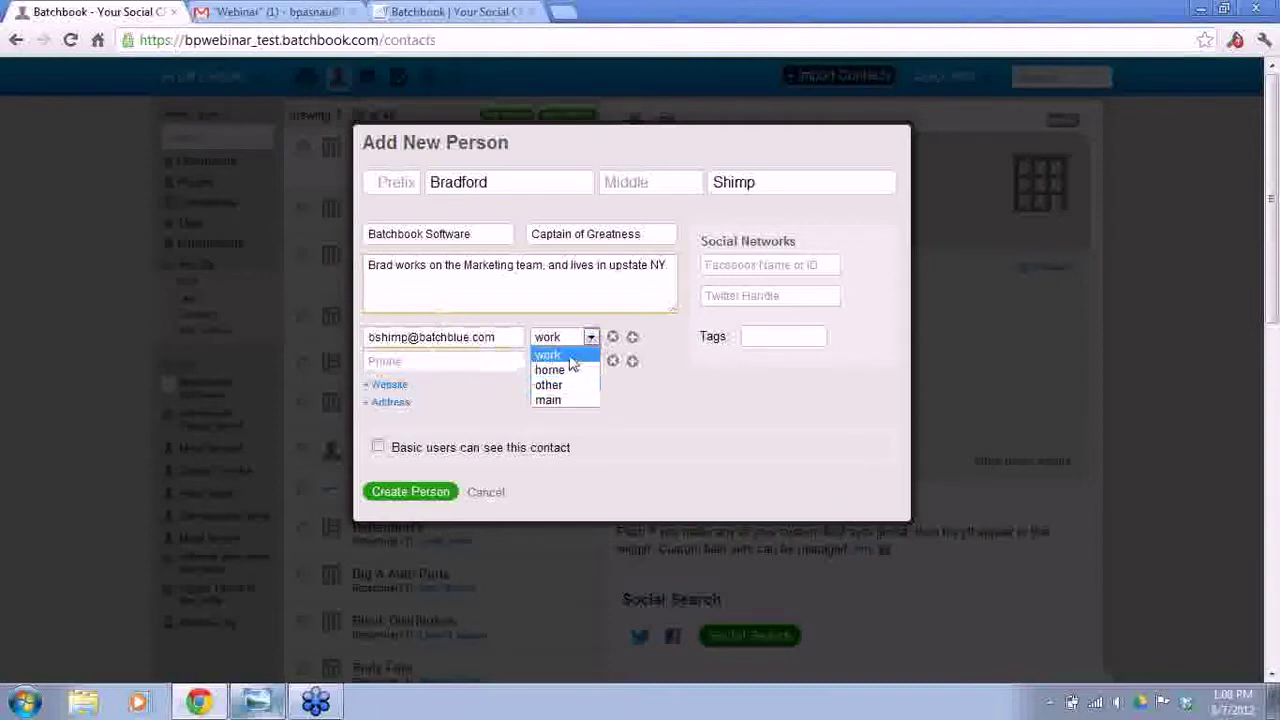
click(570, 356)
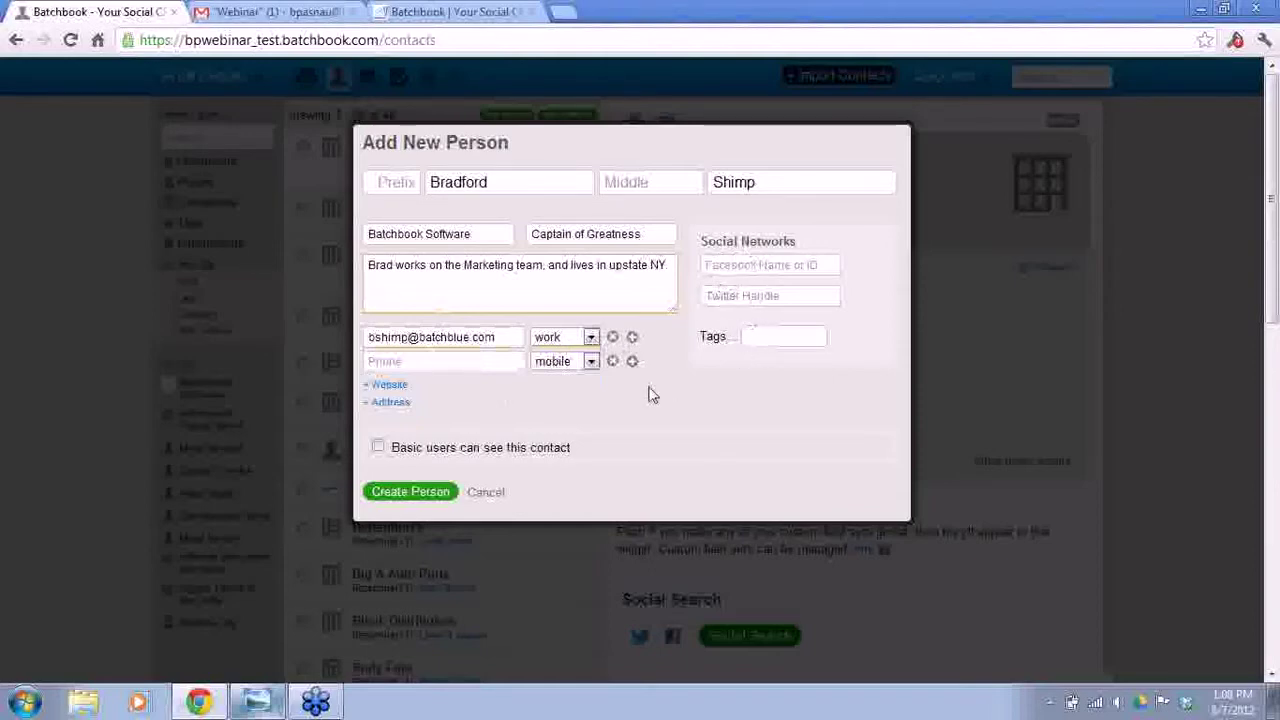
- Turn off basic-user visibility and create the person
click(378, 448)
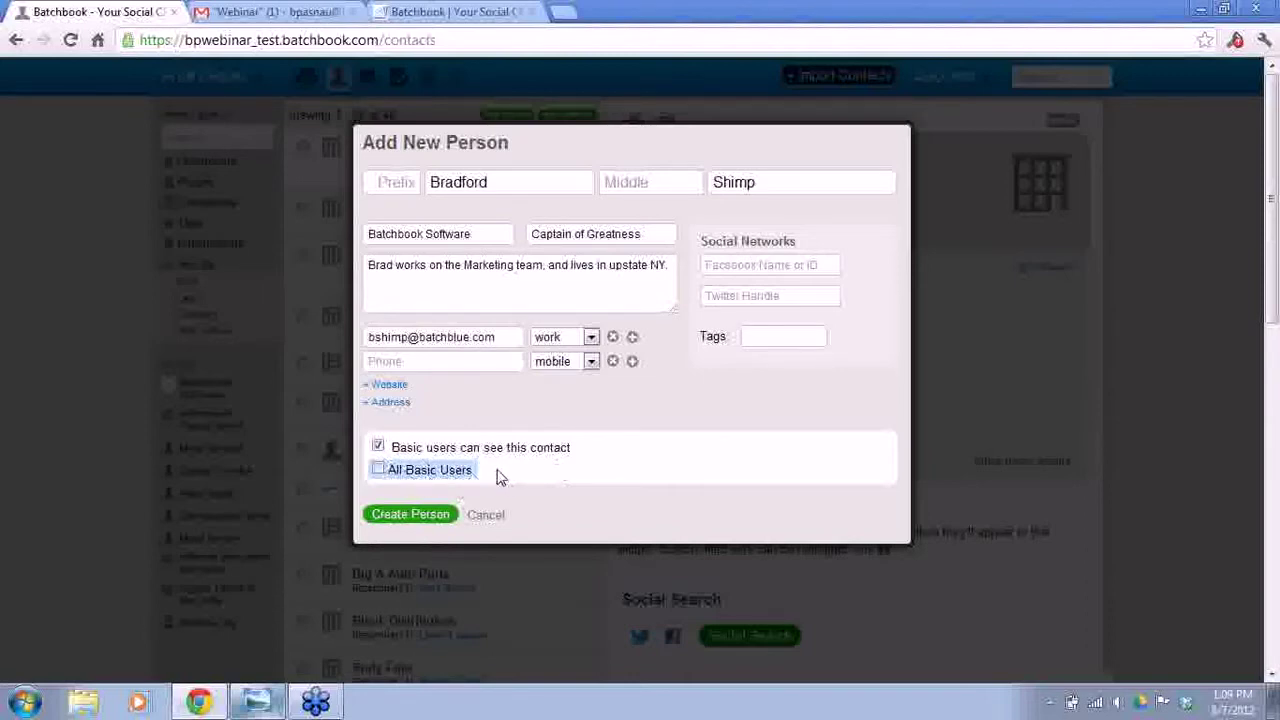
click(378, 470)
click(378, 447)
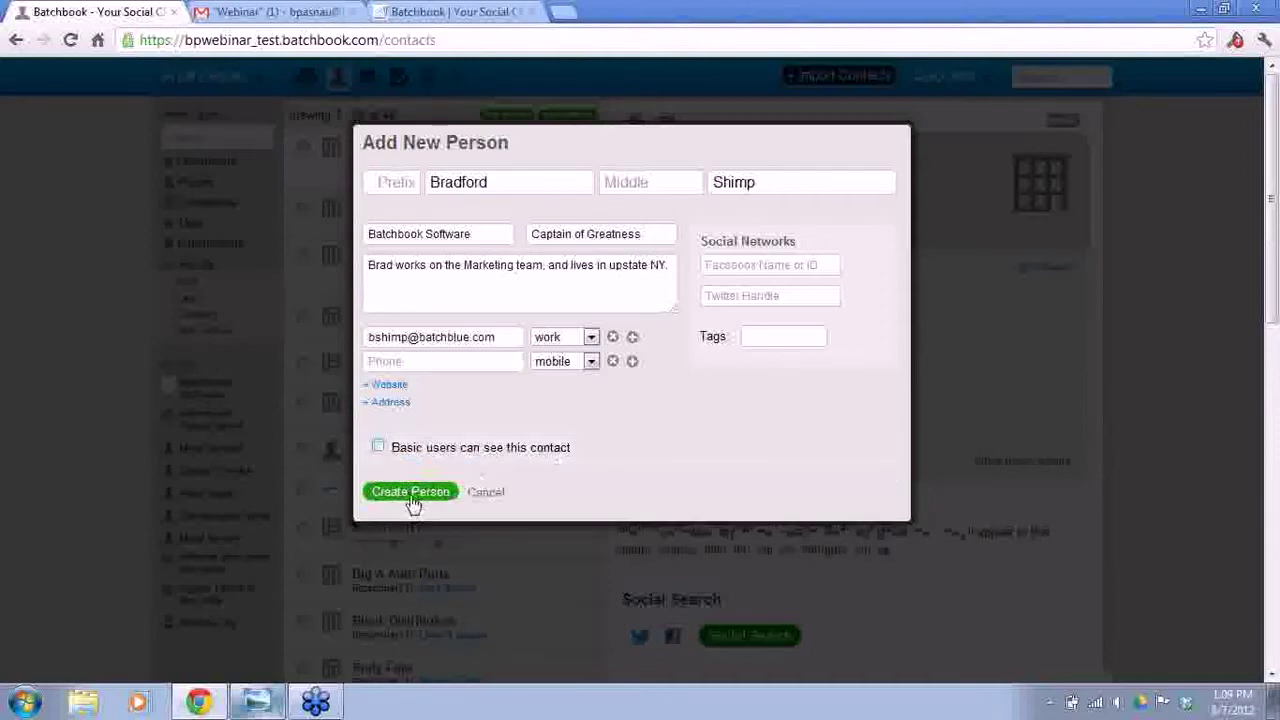
click(410, 493)
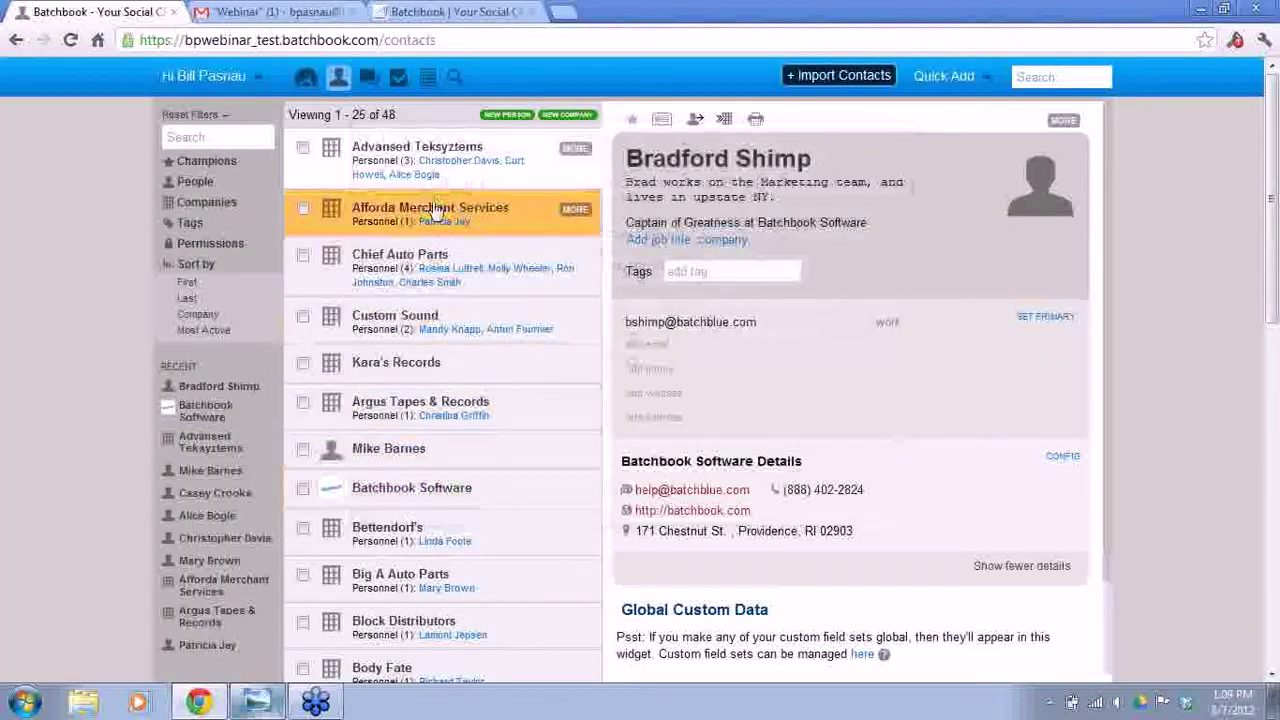
- Search all records for the new contact's full first name, which returns no results
click(233, 139)
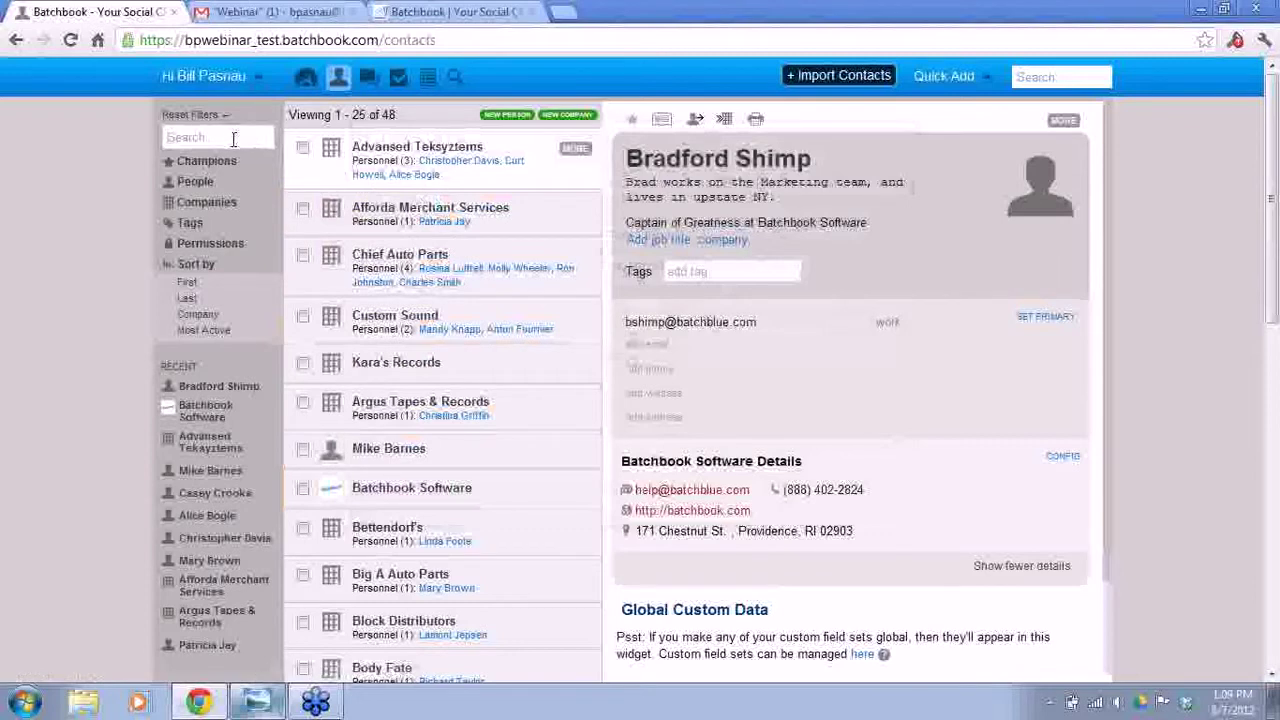
click(1047, 76)
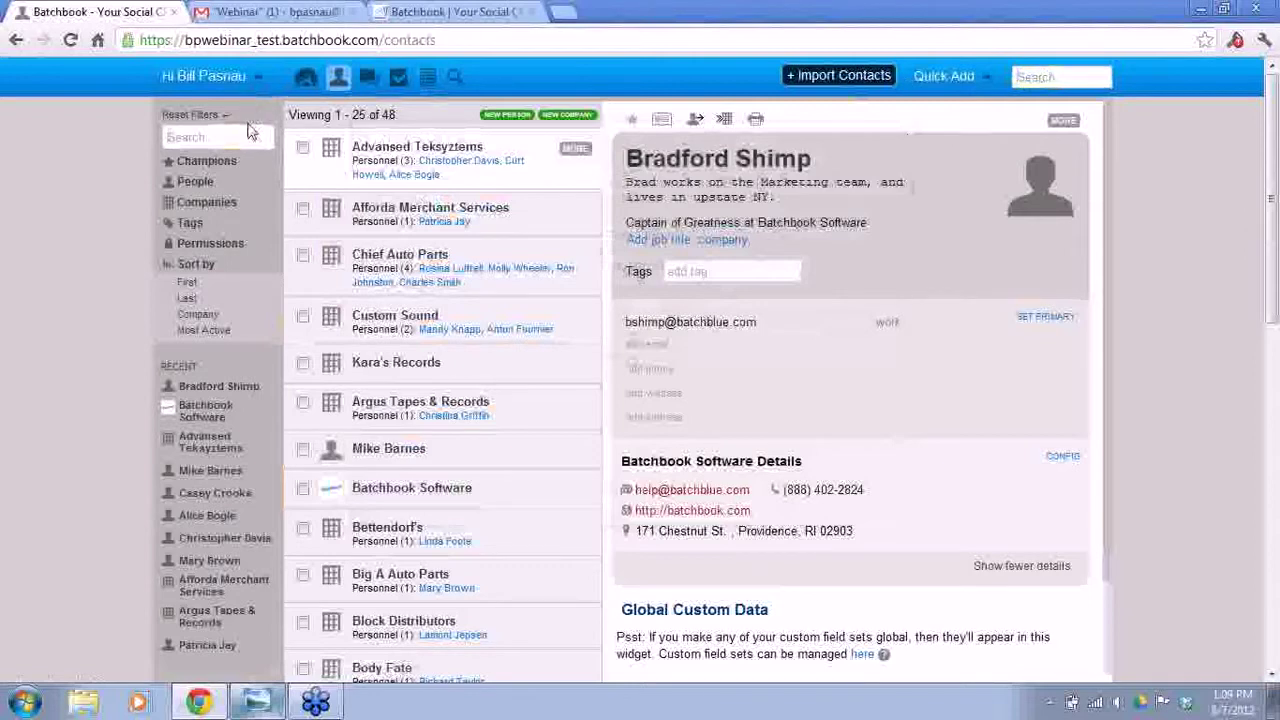
text(brad)
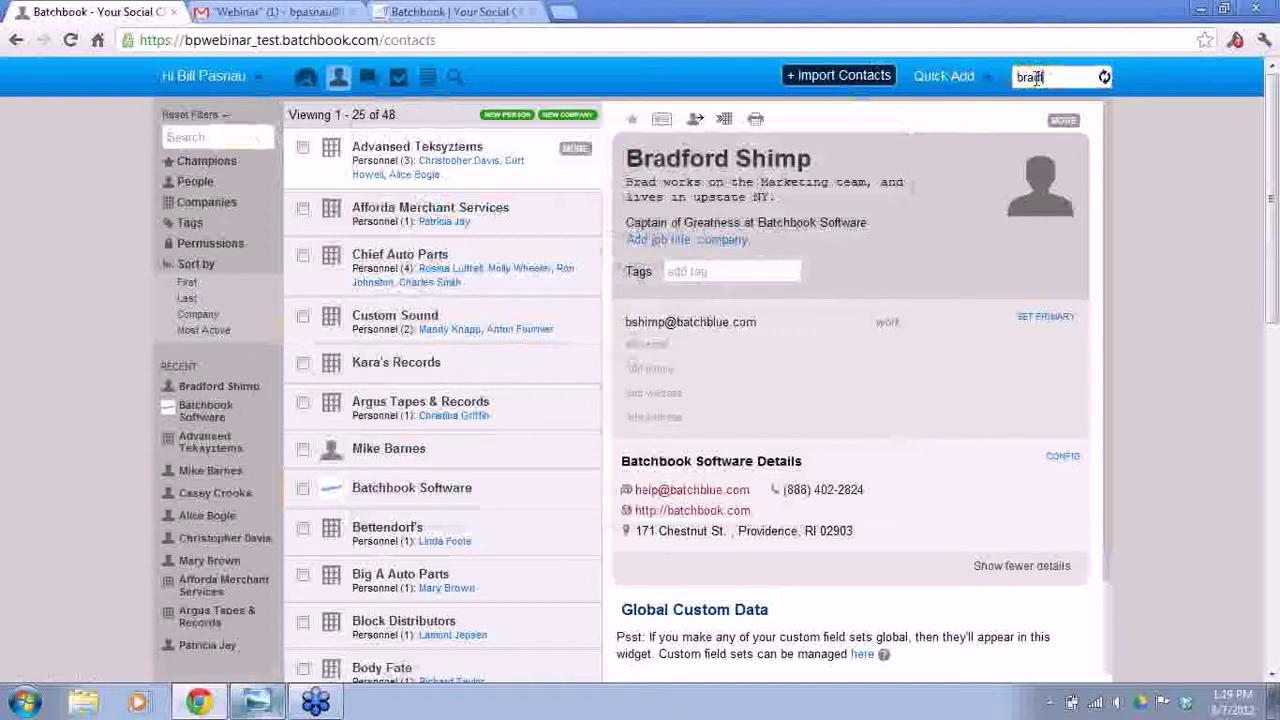
text(f)
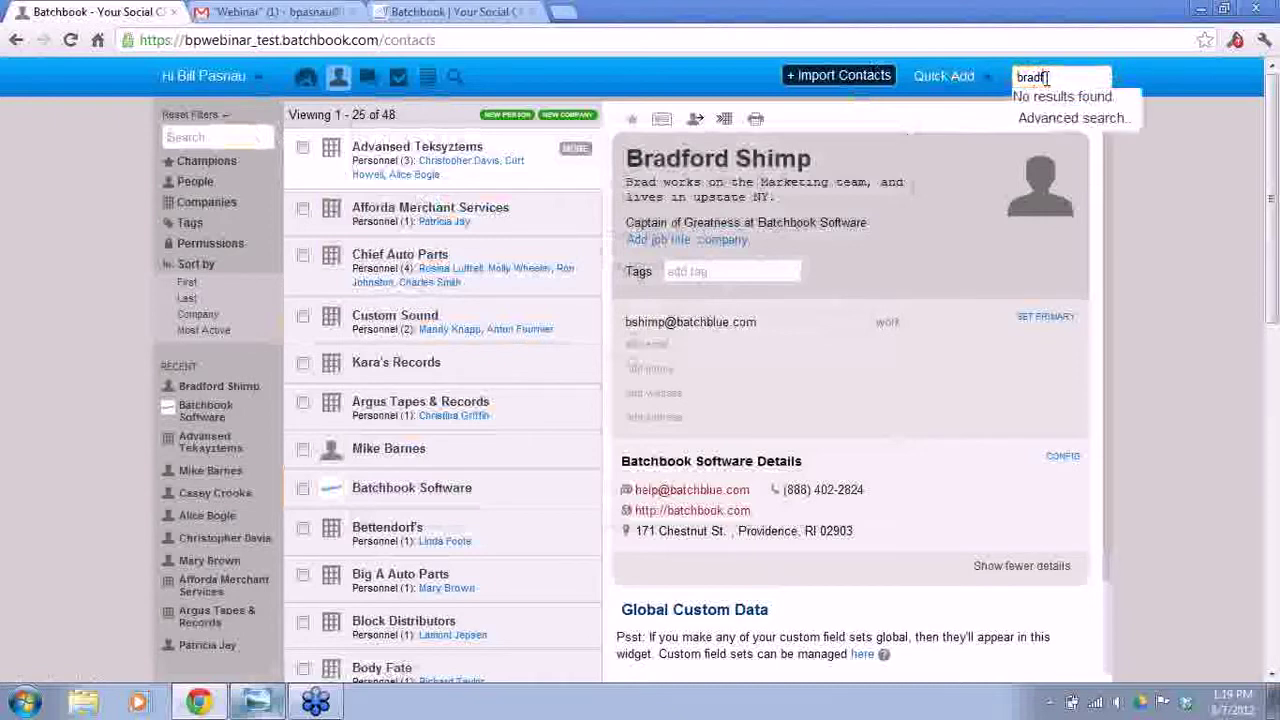
key(BackSpace)
key(BackSpace)
key(BackSpace)
key(BackSpace)
key(BackSpace)
key(BackSpace)
key(BackSpace)
text(Bradford)
- Filter the contact list by the contact's short first name and clear the global search
click(236, 136)
text(Bra)
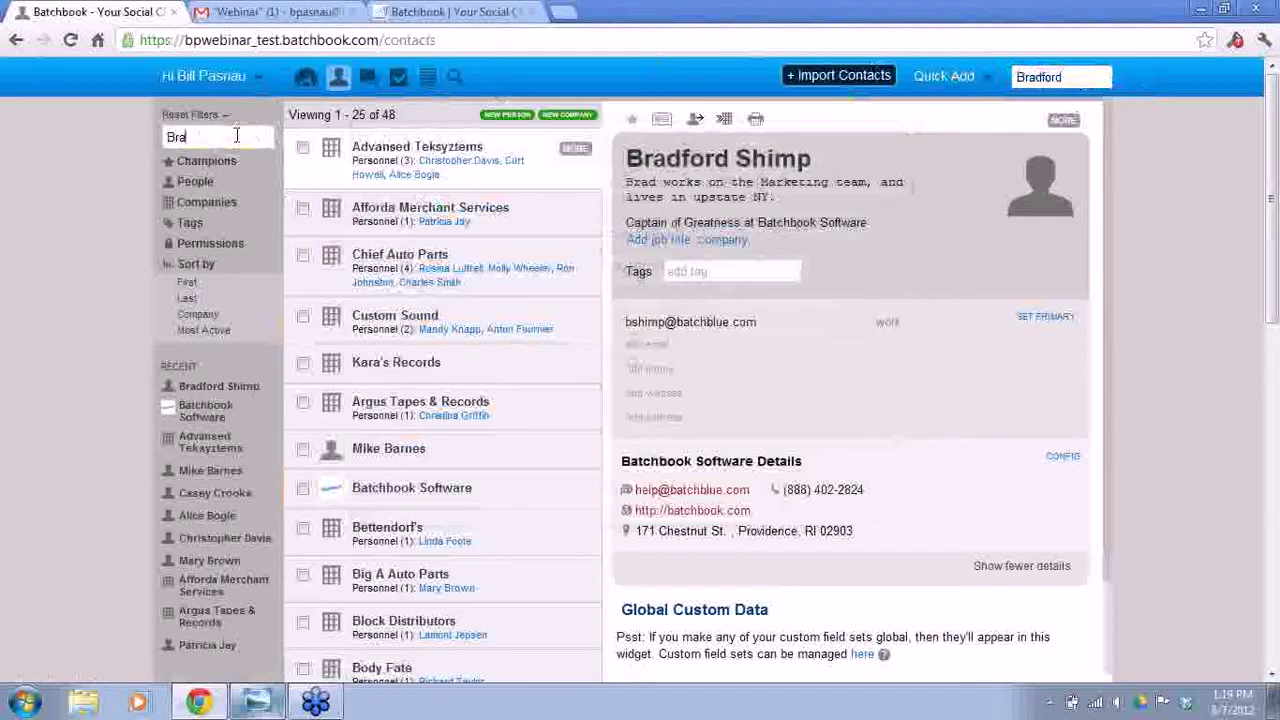
text(d)
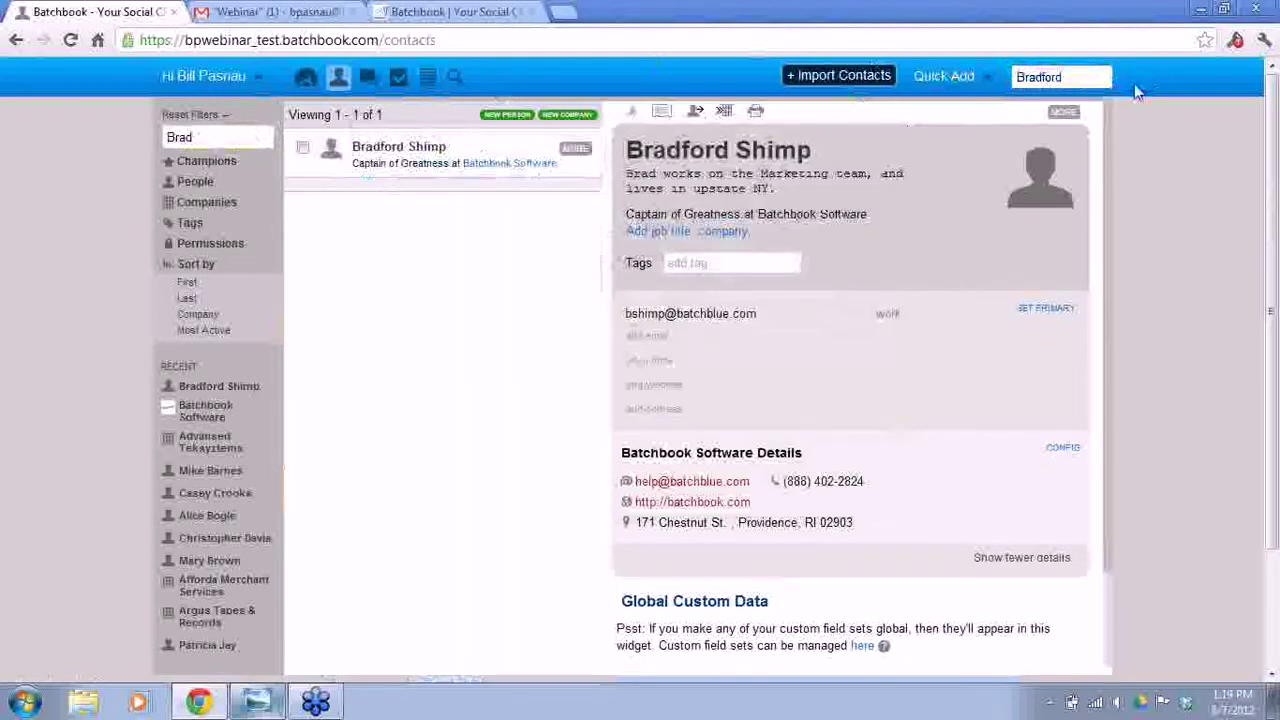
key(BackSpace)
key(BackSpace)
key(BackSpace)
key(BackSpace)
key(BackSpace)
key(BackSpace)
key(BackSpace)
key(BackSpace)
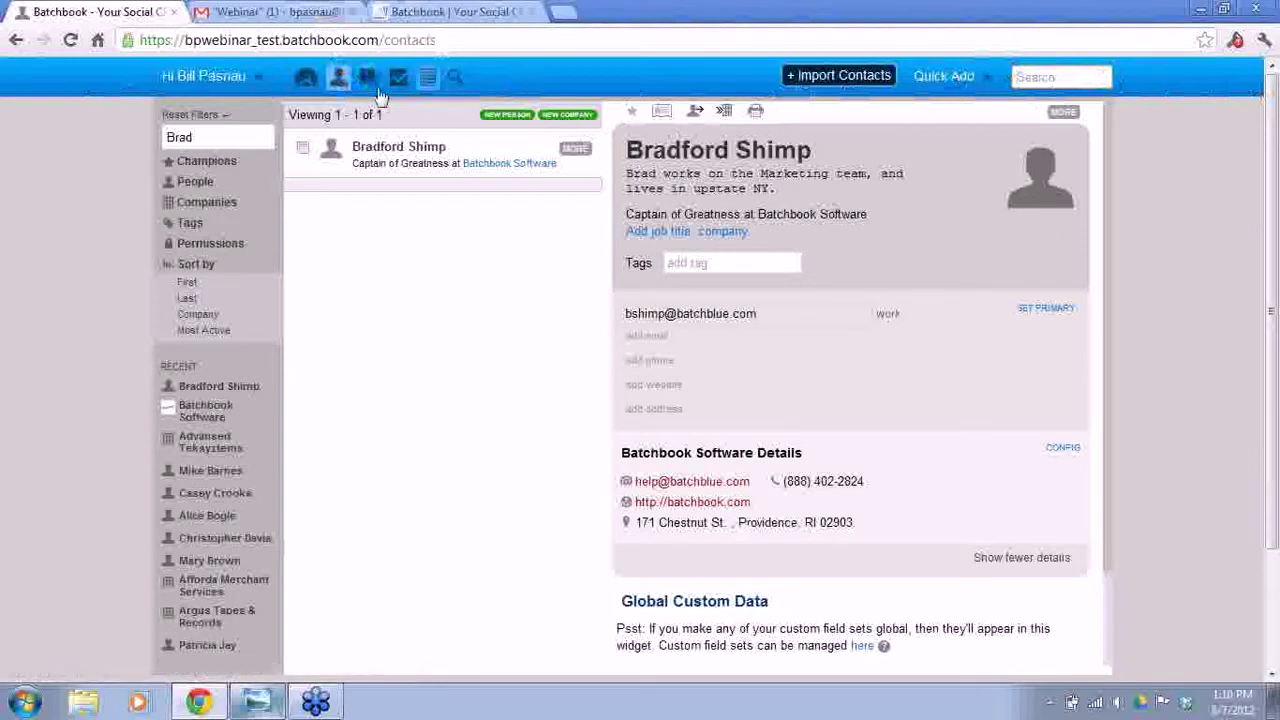
drag(210, 140, 158, 138)
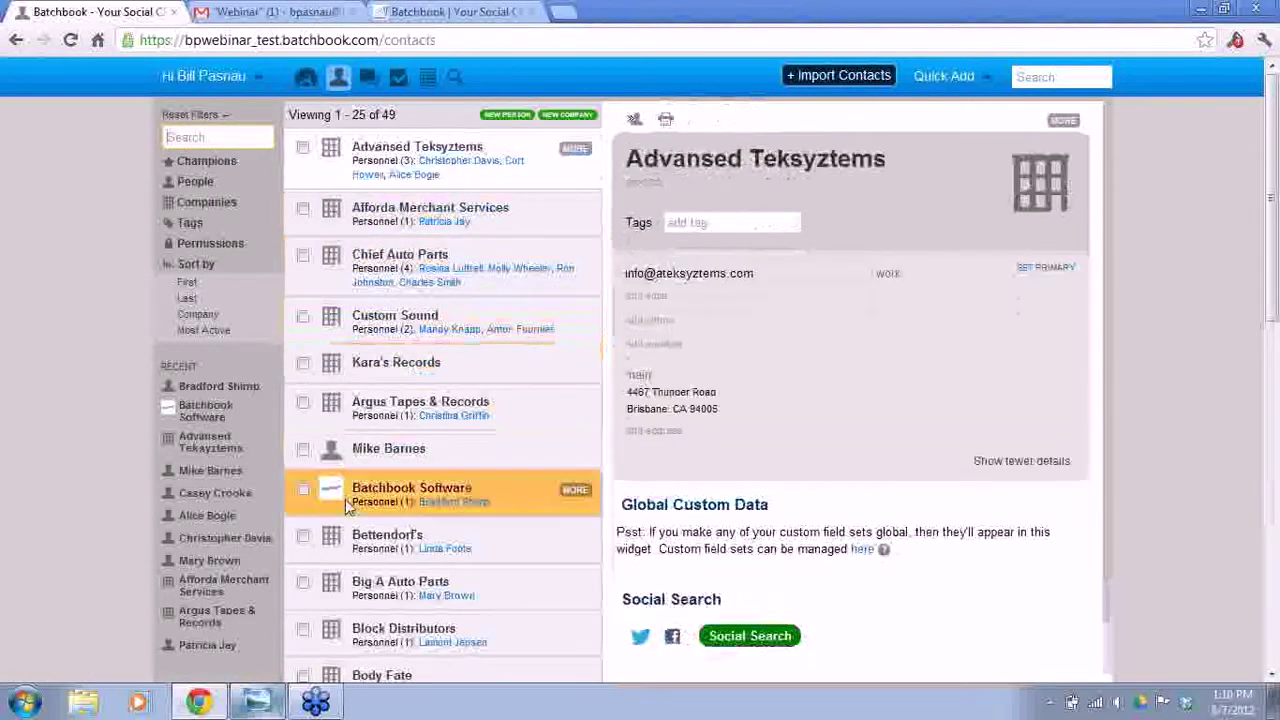
click(194, 186)
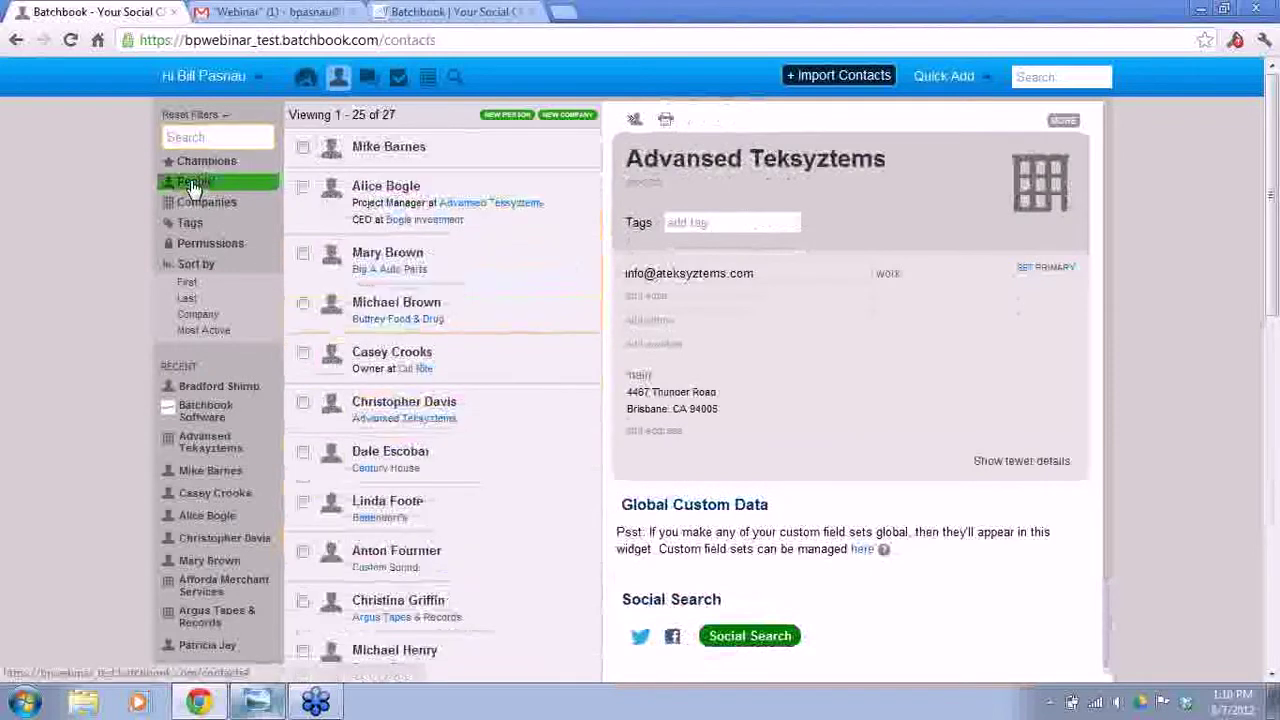
click(184, 225)
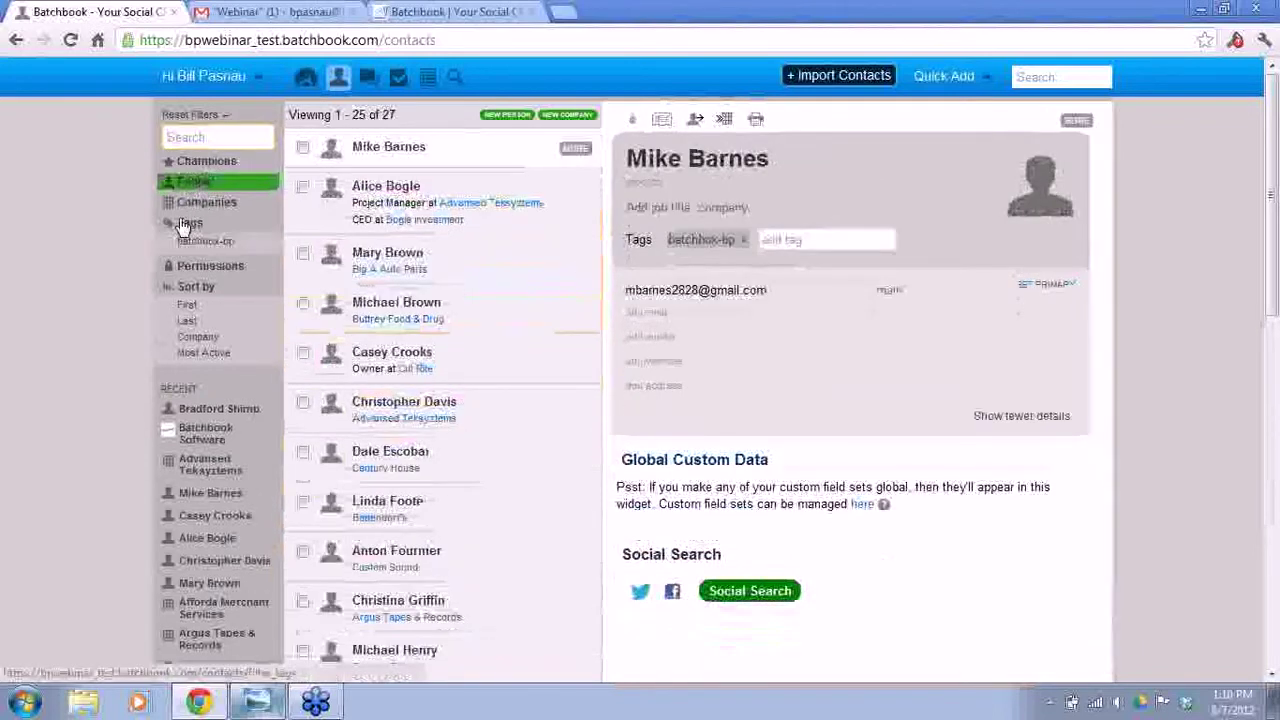
click(186, 243)
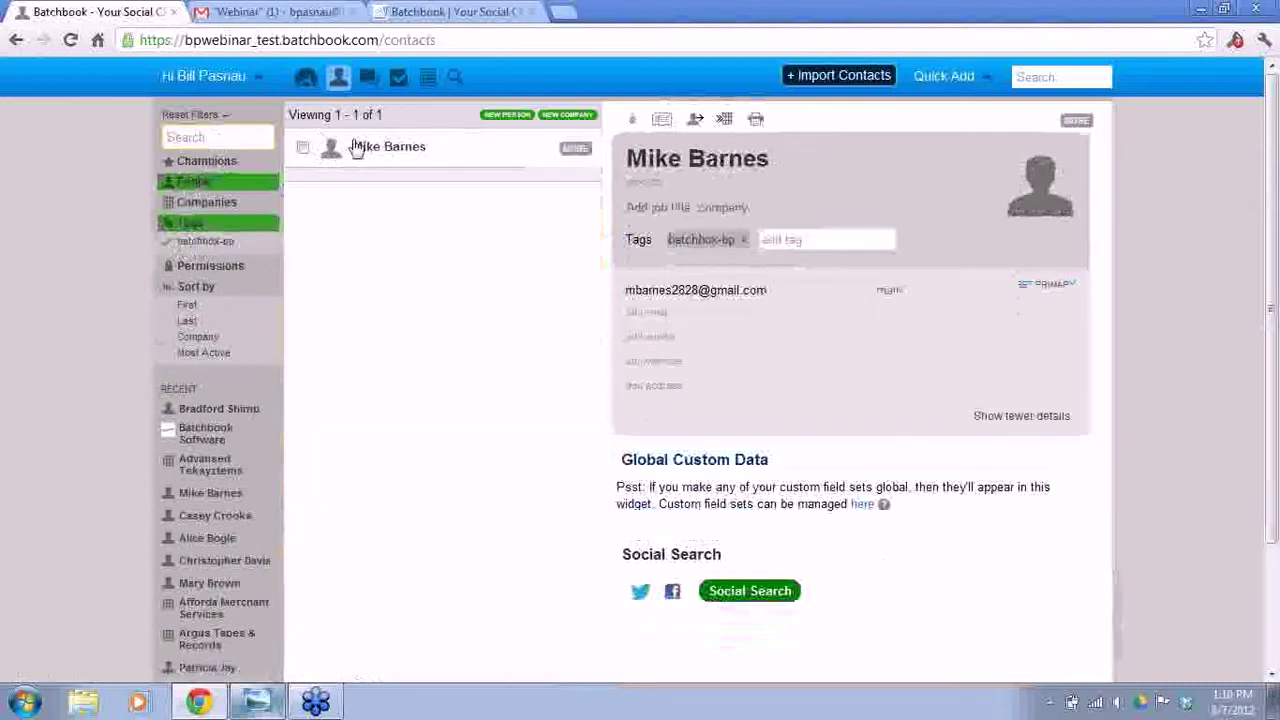
click(191, 246)
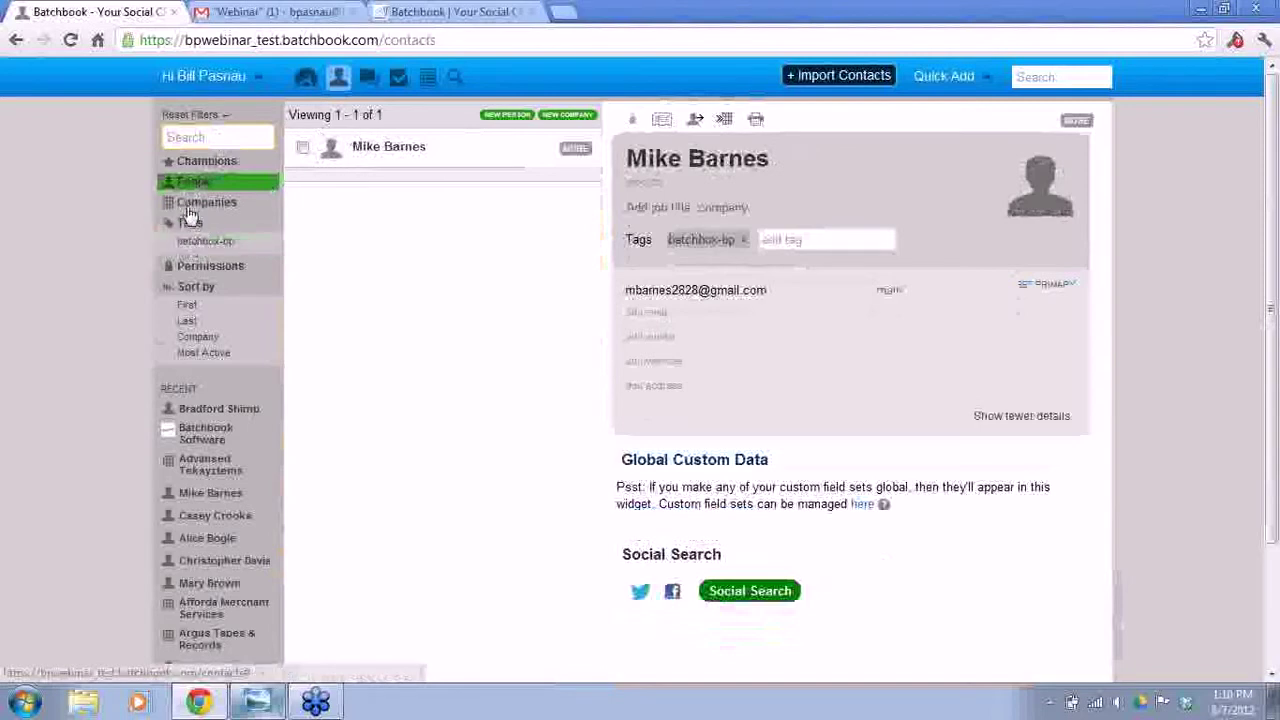
click(198, 134)
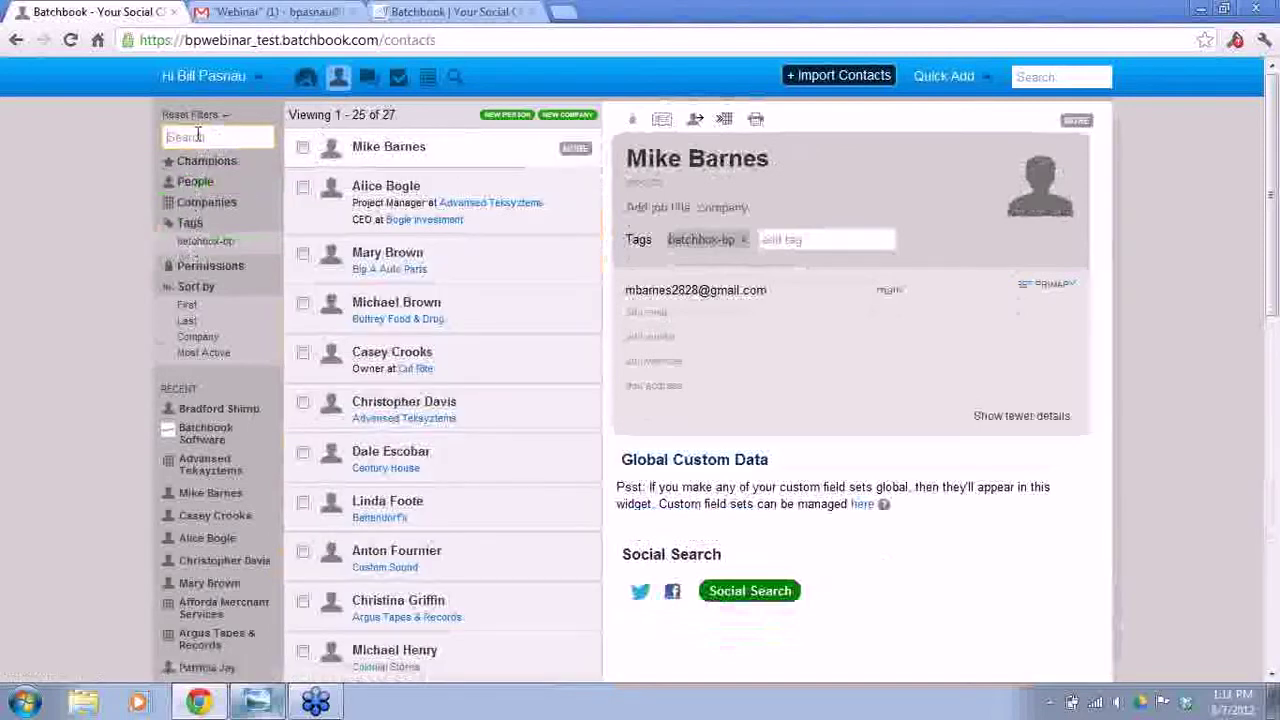
text(Brad)
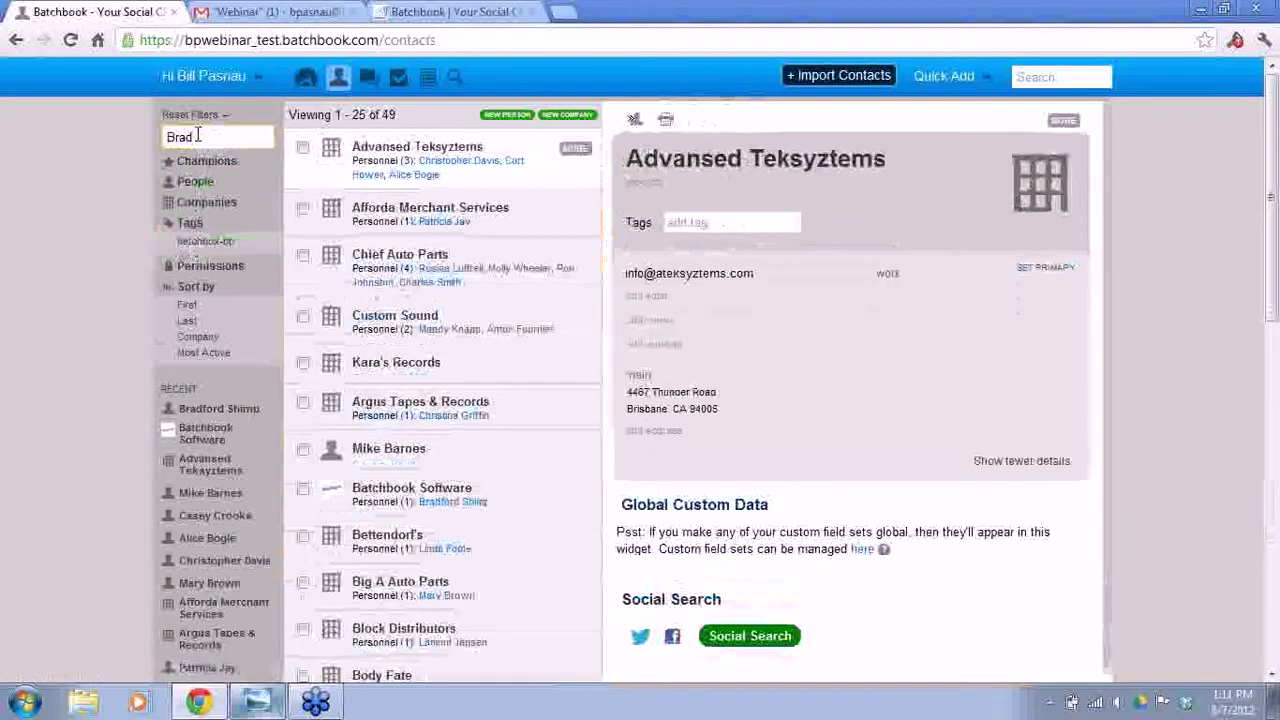
text(fo)
click(390, 147)
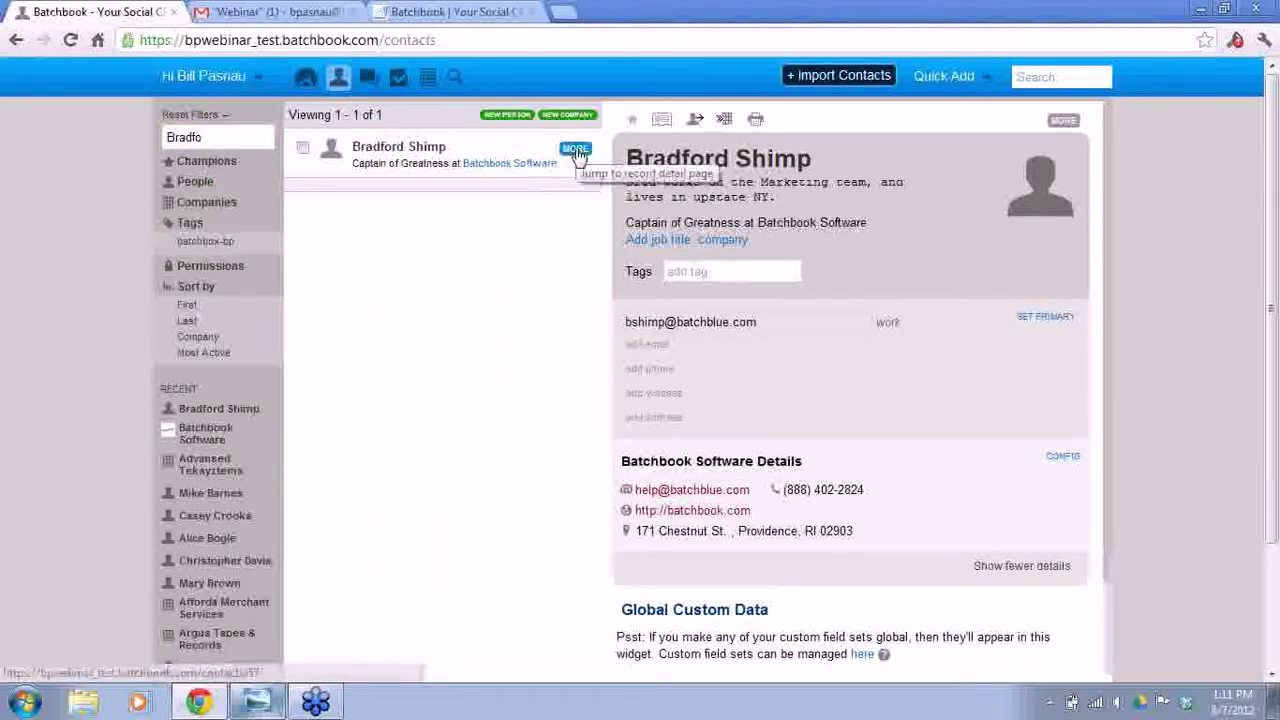
- Open the contact's record, shorten the first name, then restore the full name
click(1066, 127)
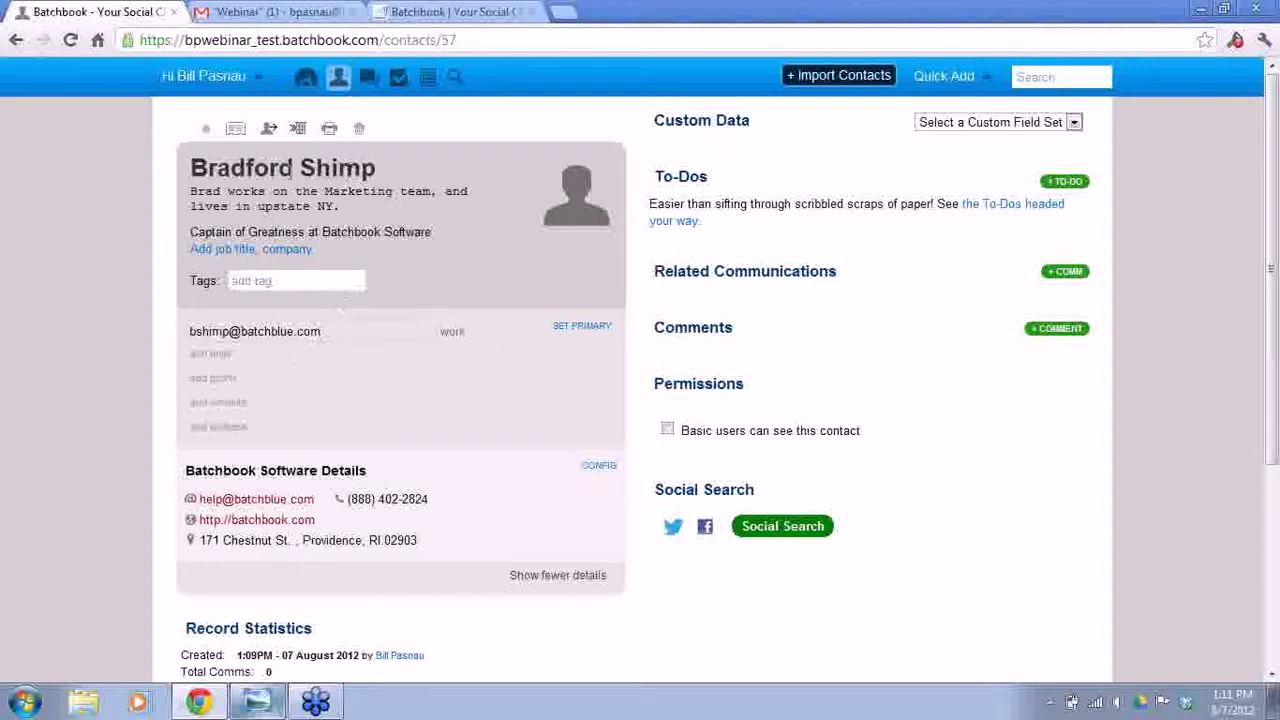
click(280, 168)
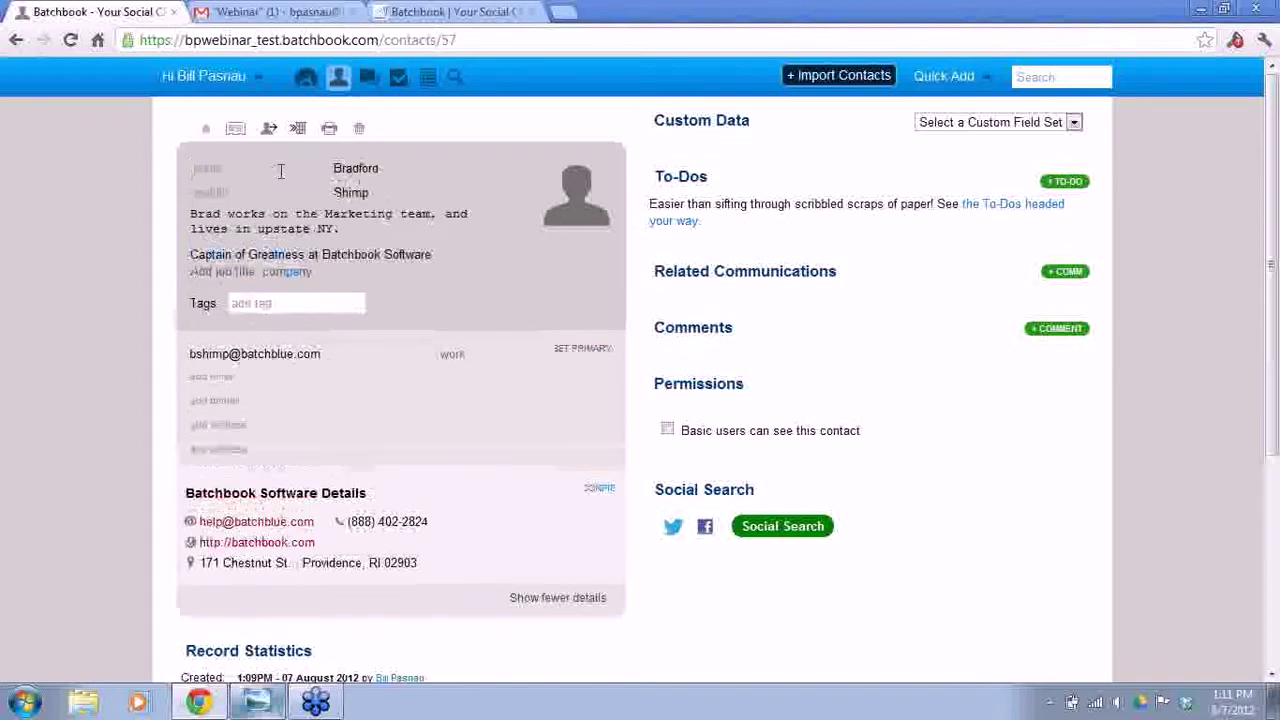
click(378, 168)
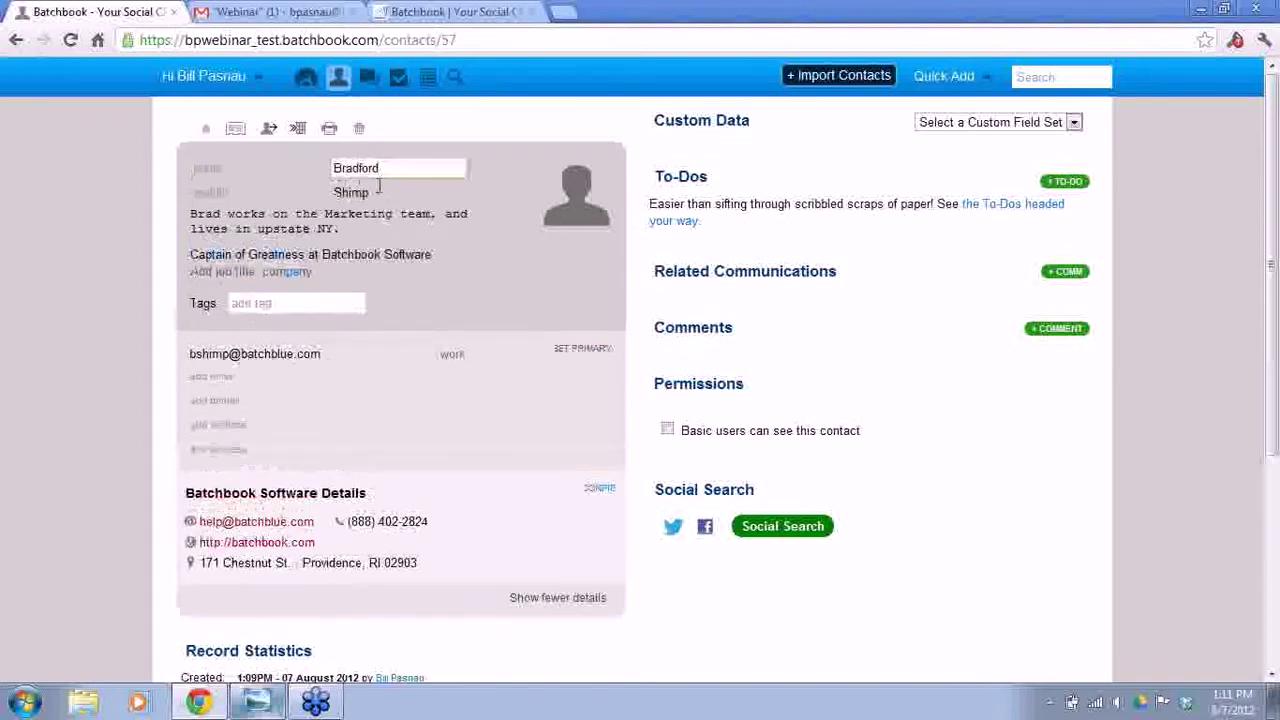
click(535, 259)
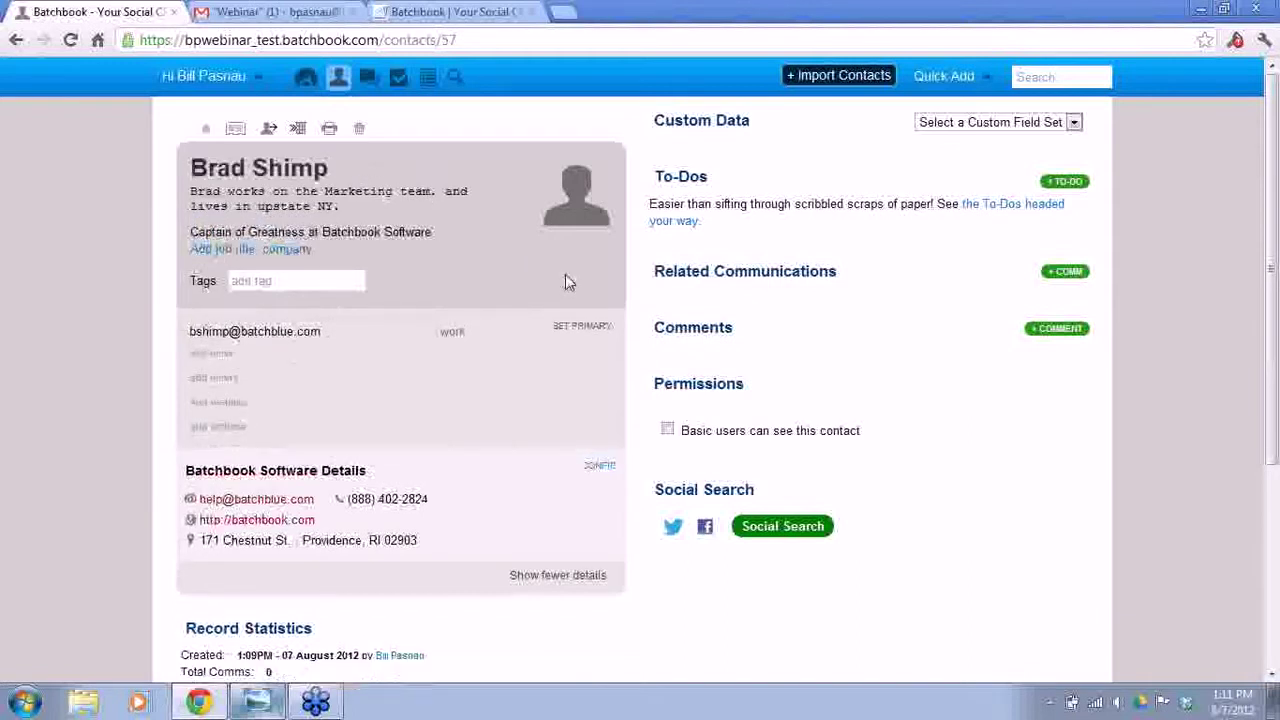
click(240, 170)
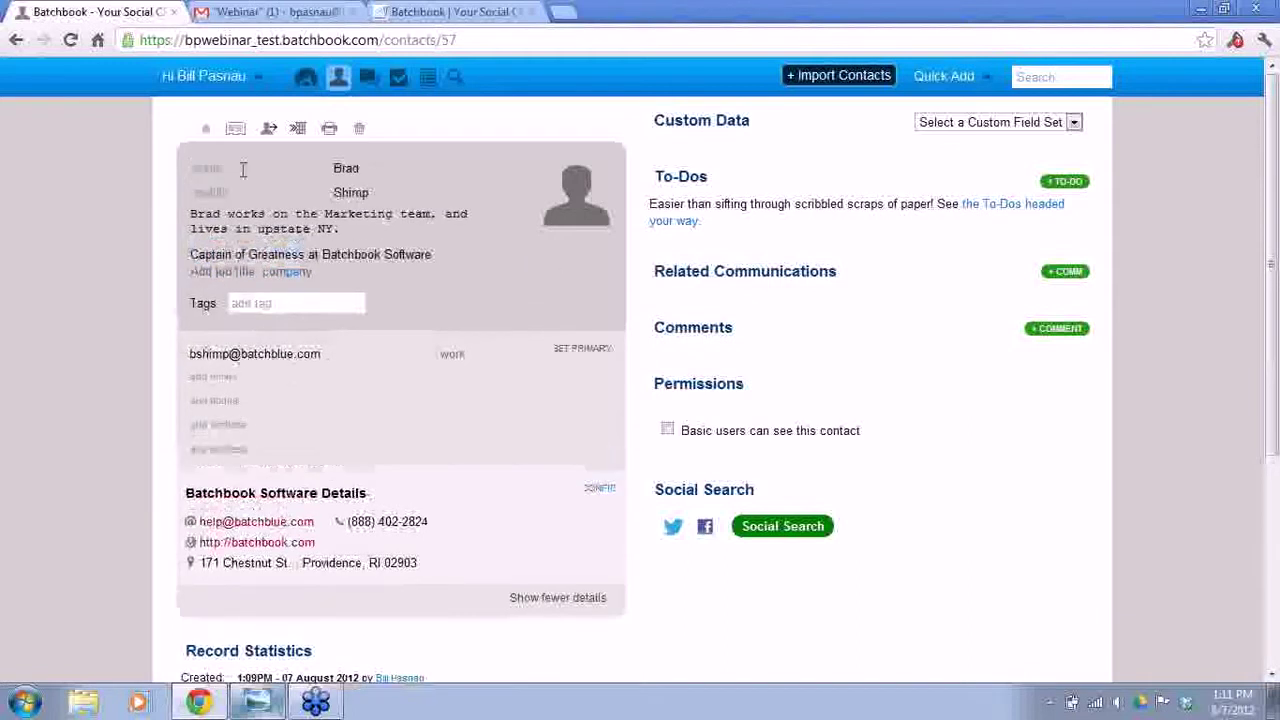
text(ford)
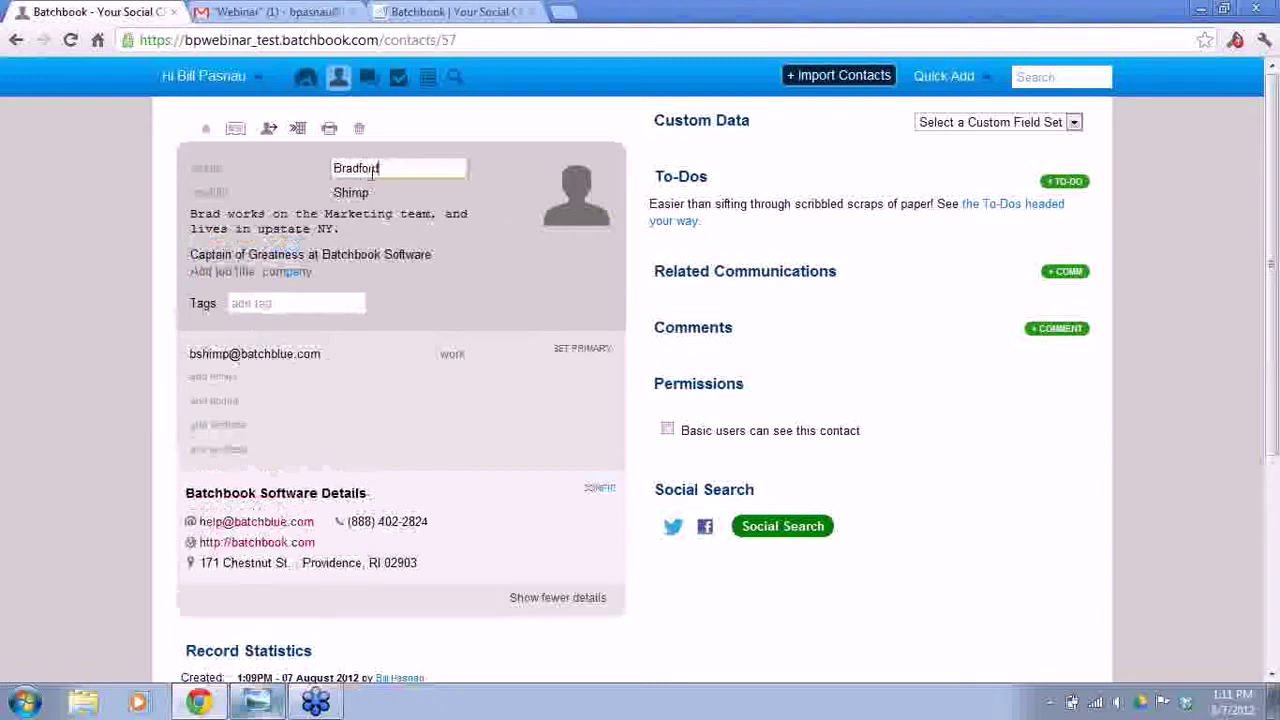
click(576, 259)
- Change the email domain ending to .net, then back to .com
click(336, 331)
key(BackSpace)
key(BackSpace)
text(net)
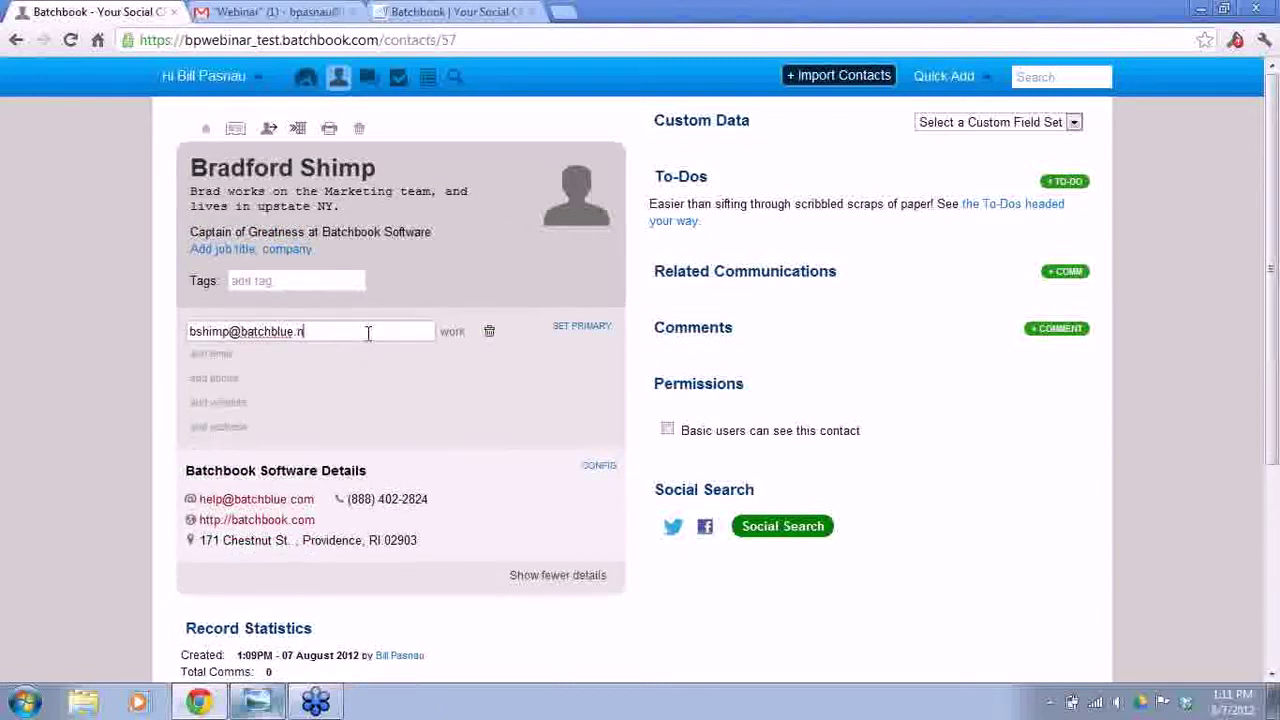
click(562, 369)
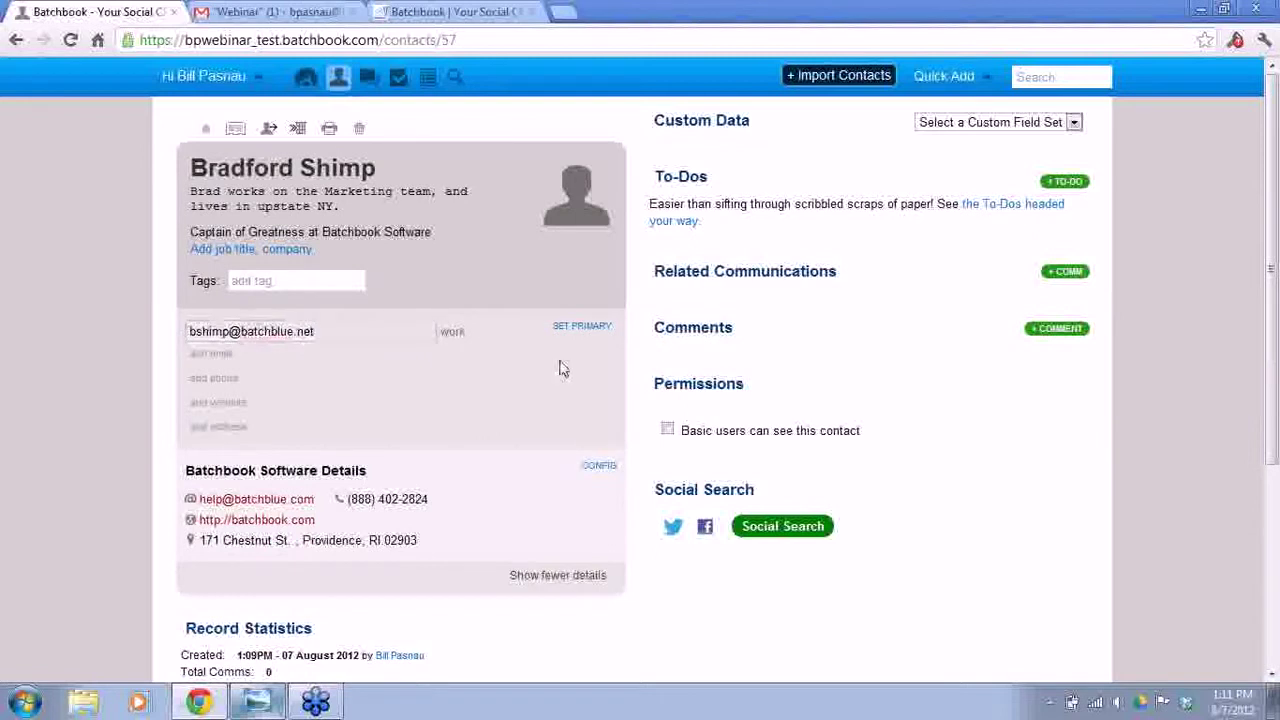
click(377, 334)
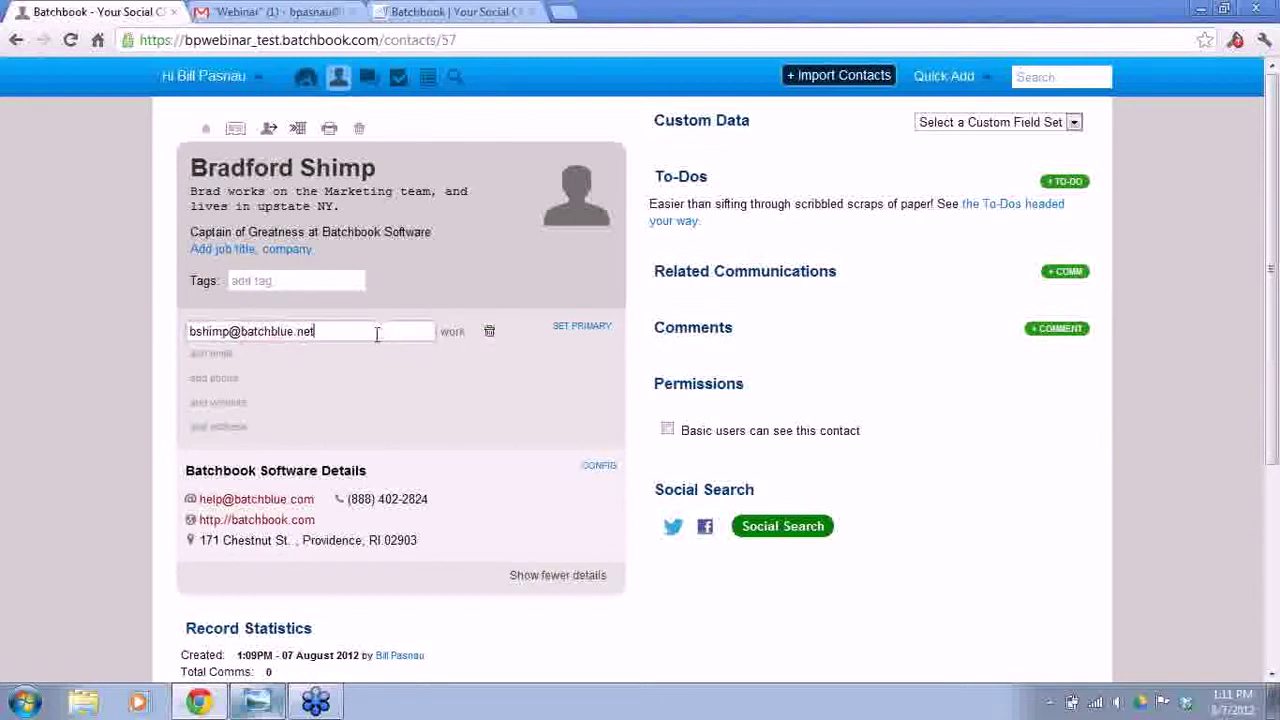
key(BackSpace)
key(BackSpace)
key(BackSpace)
text(com)
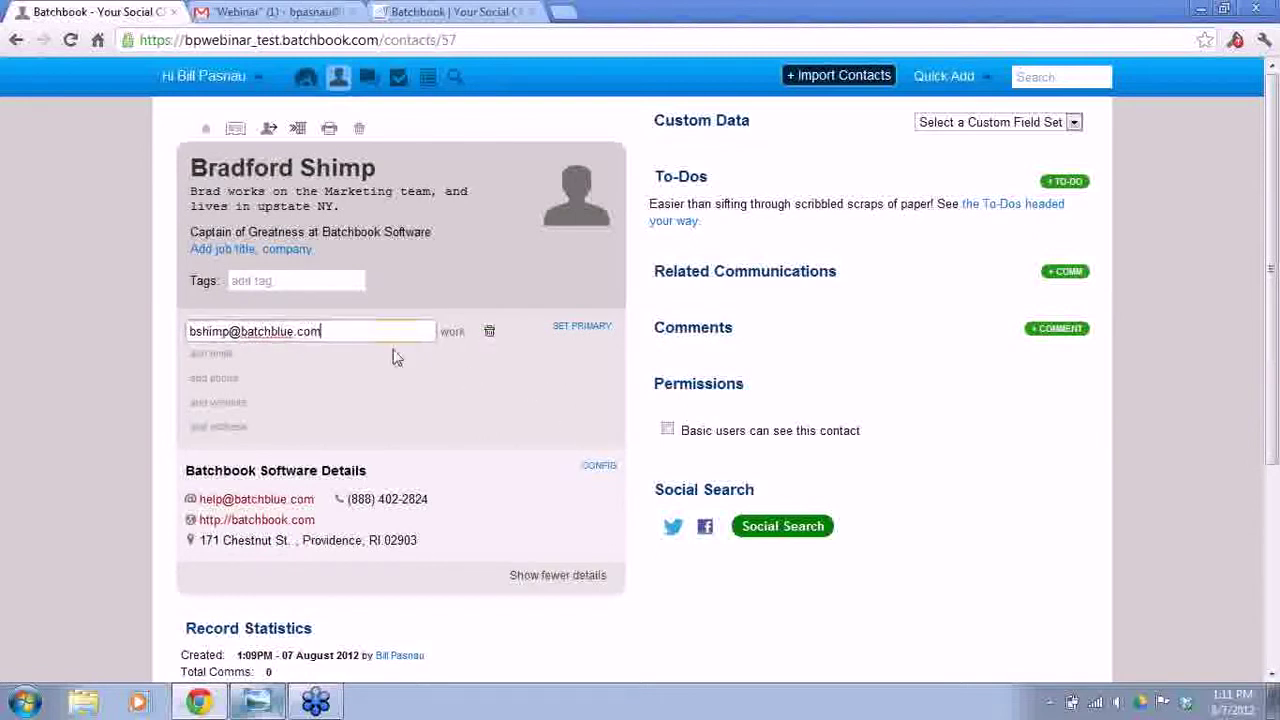
key(Return)
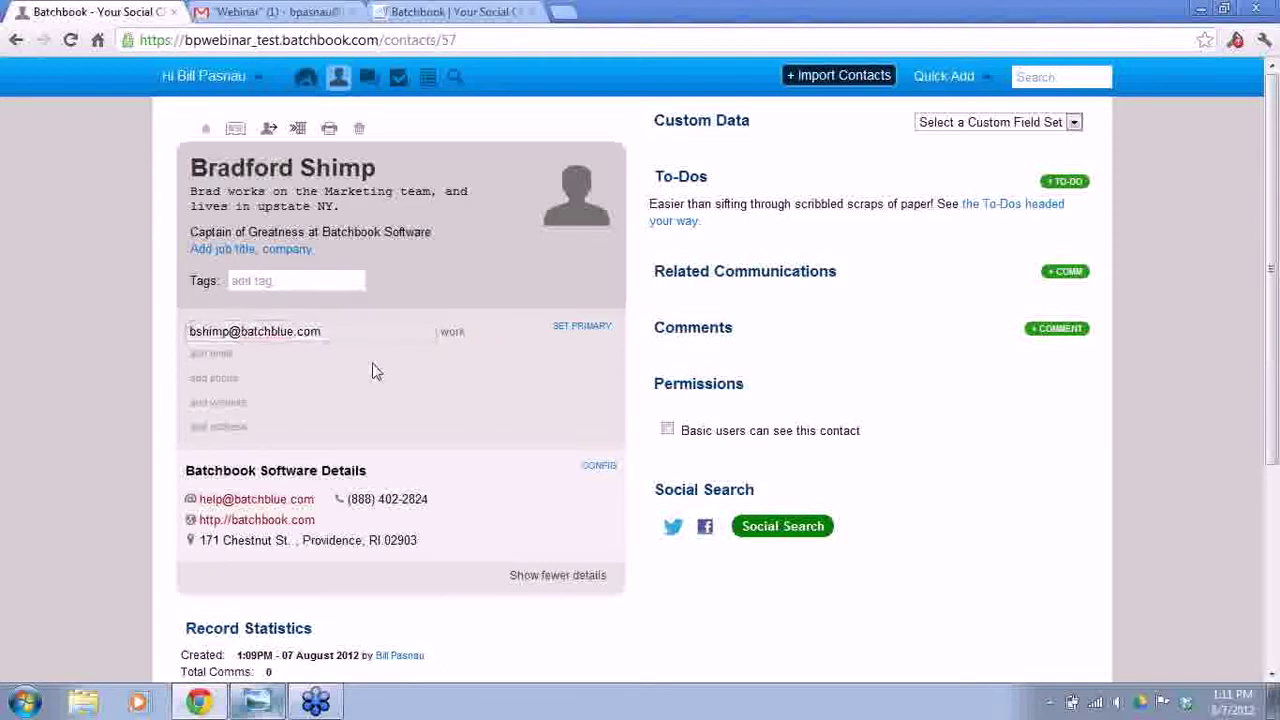
- Leave the contact record and open the Custom Fields settings from the account menu under your name
scroll(371, 371, down, 2)
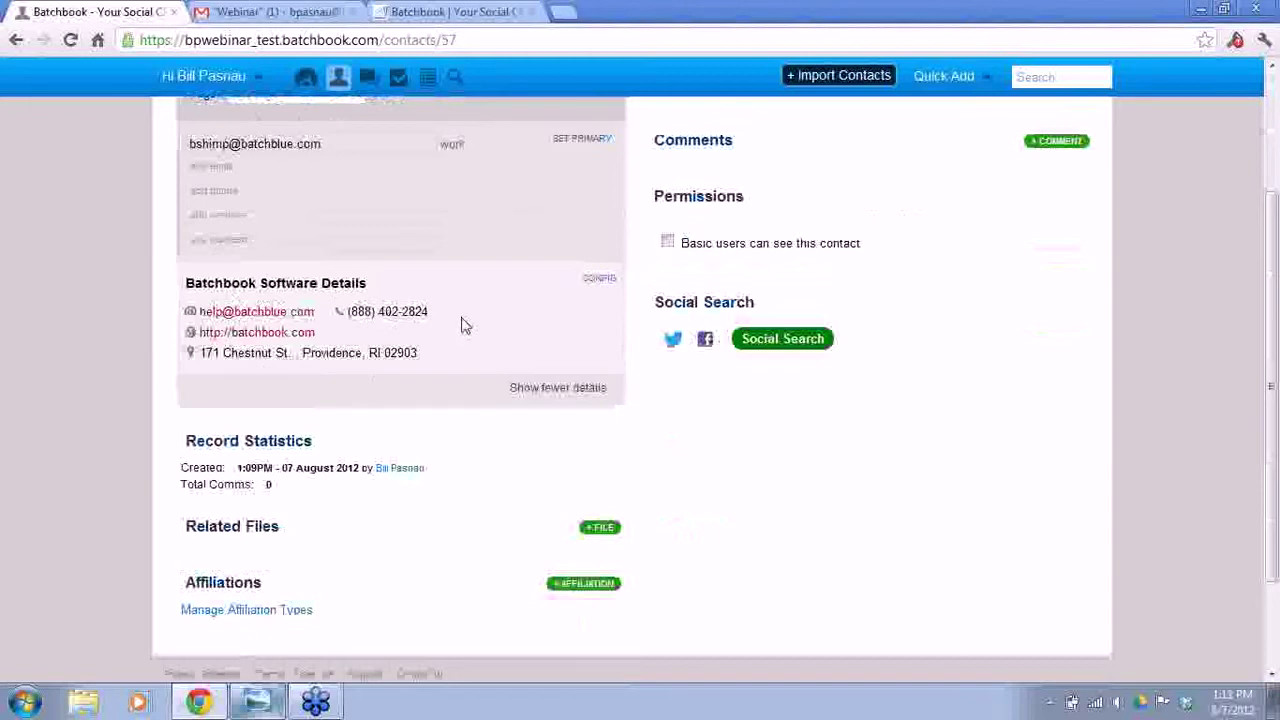
scroll(463, 325, up, 2)
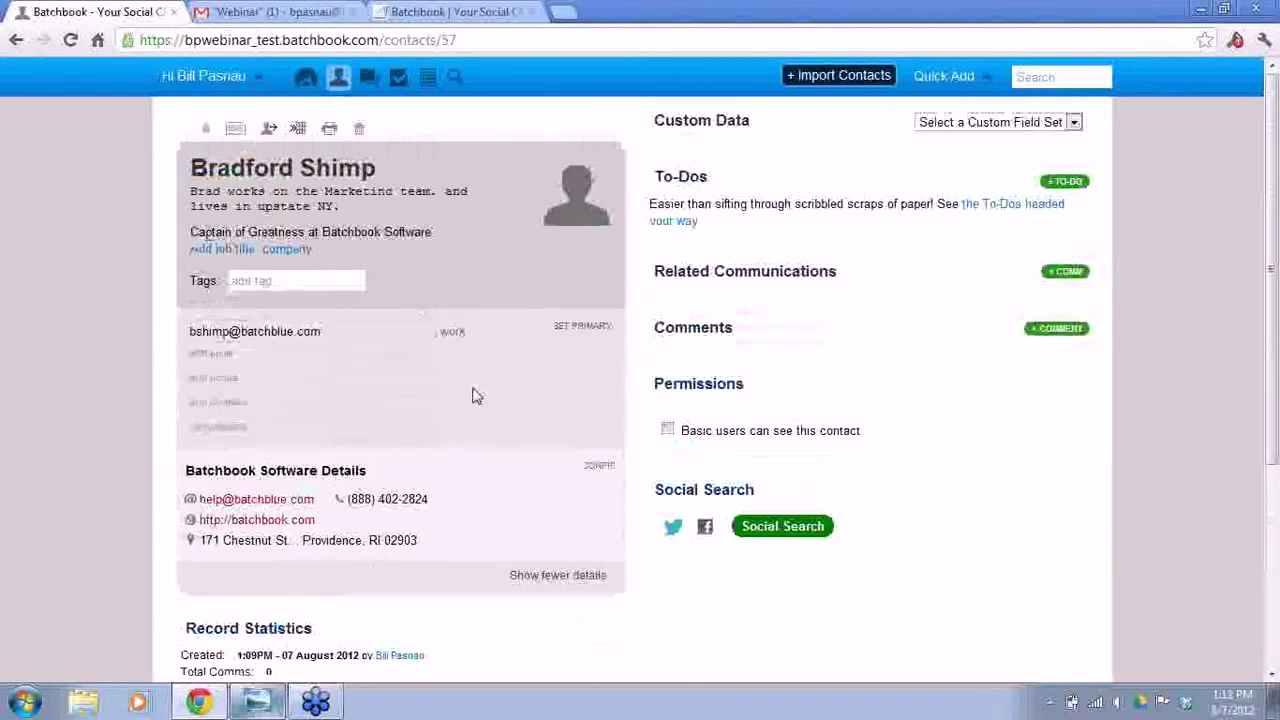
scroll(480, 400, down, 2)
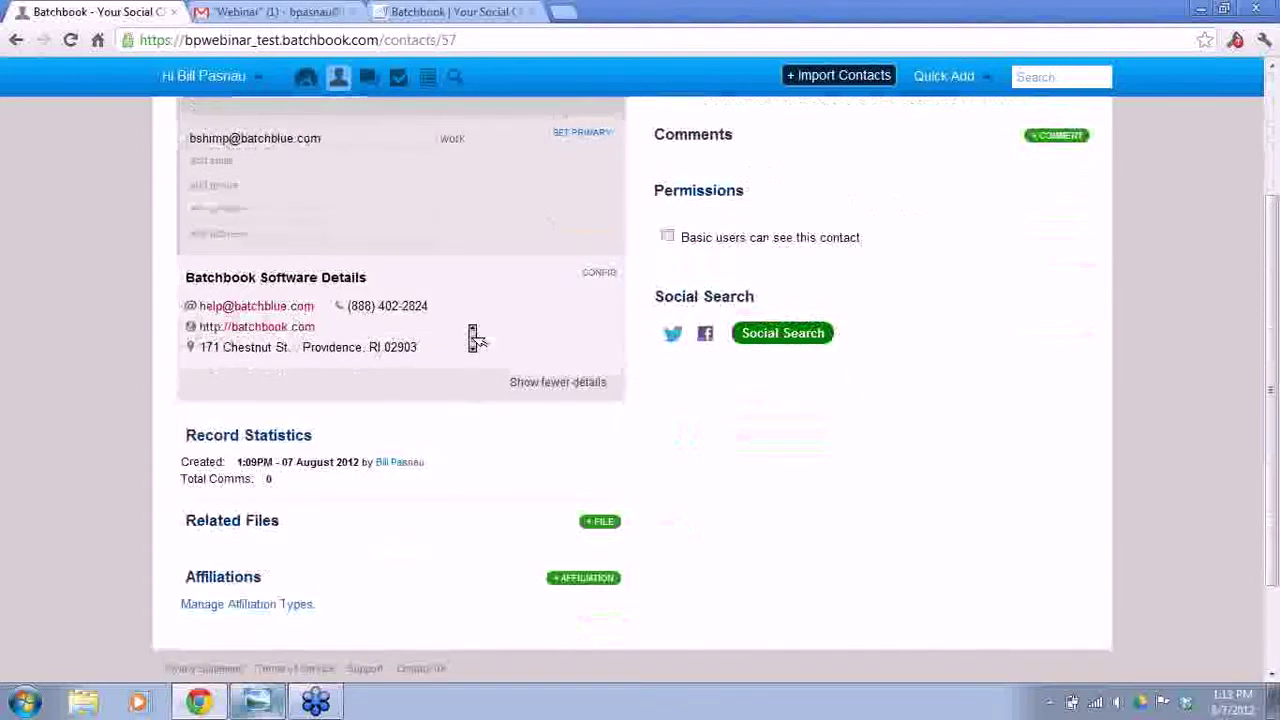
scroll(472, 333, down, 2)
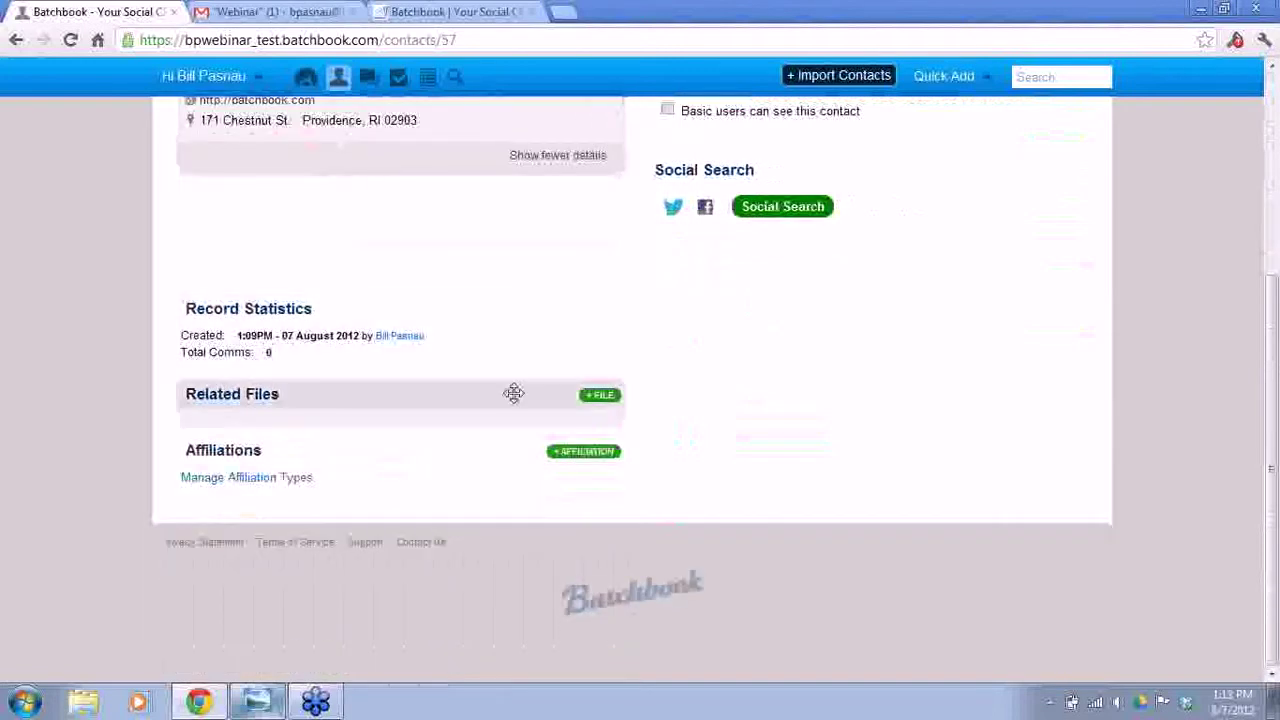
scroll(786, 430, up, 3)
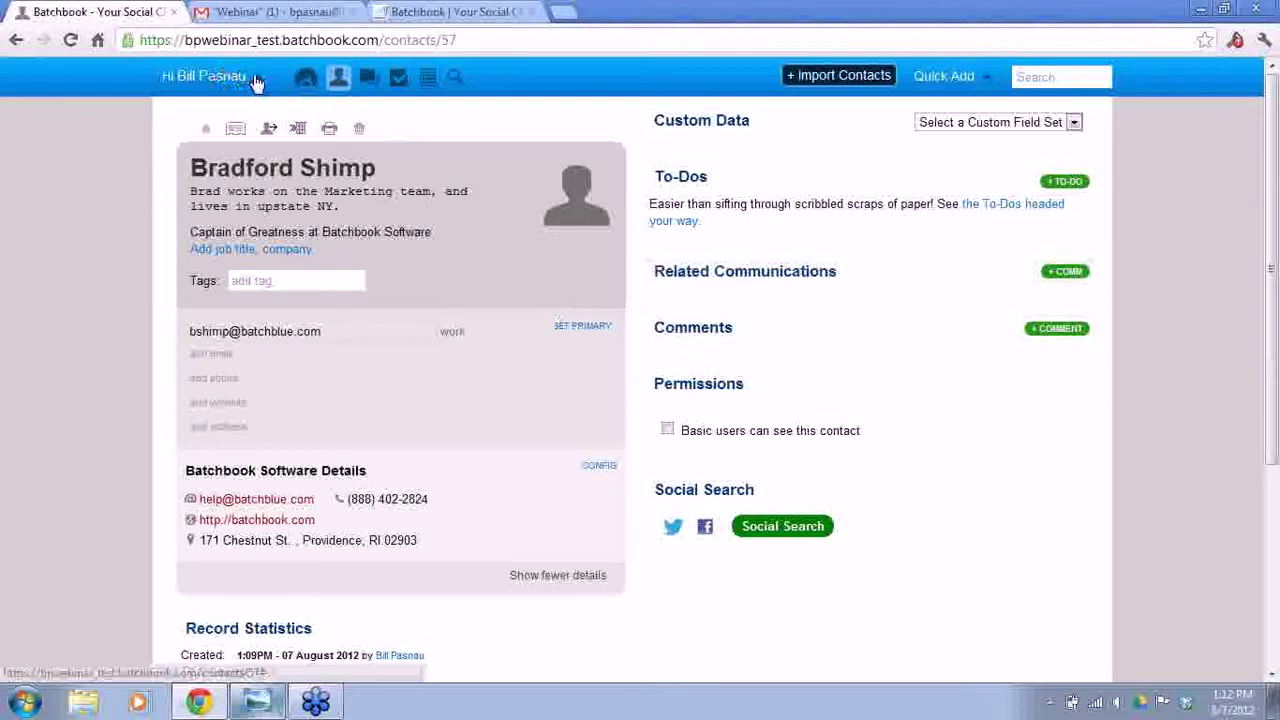
click(255, 82)
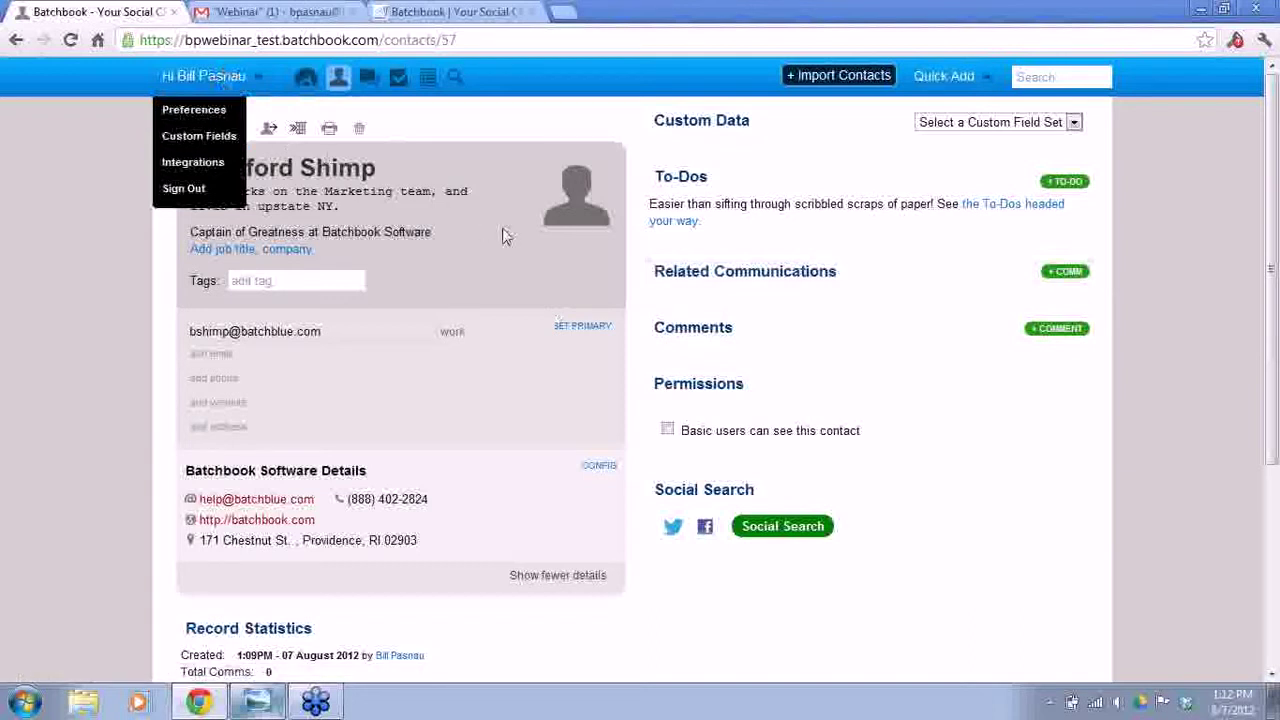
click(221, 141)
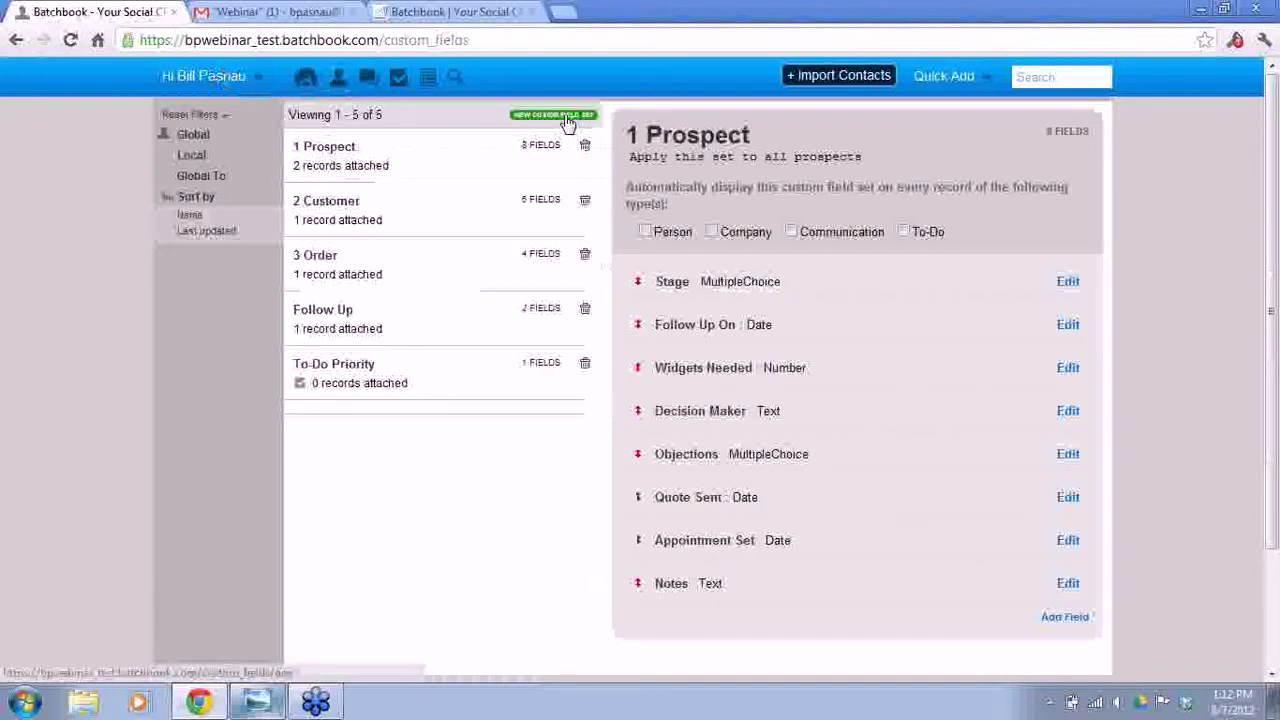
- Create a custom field set 'Employee' described 'Add this to all employee records who work at Batchbook'
click(567, 120)
click(505, 170)
text(Employee)
key(Tab)
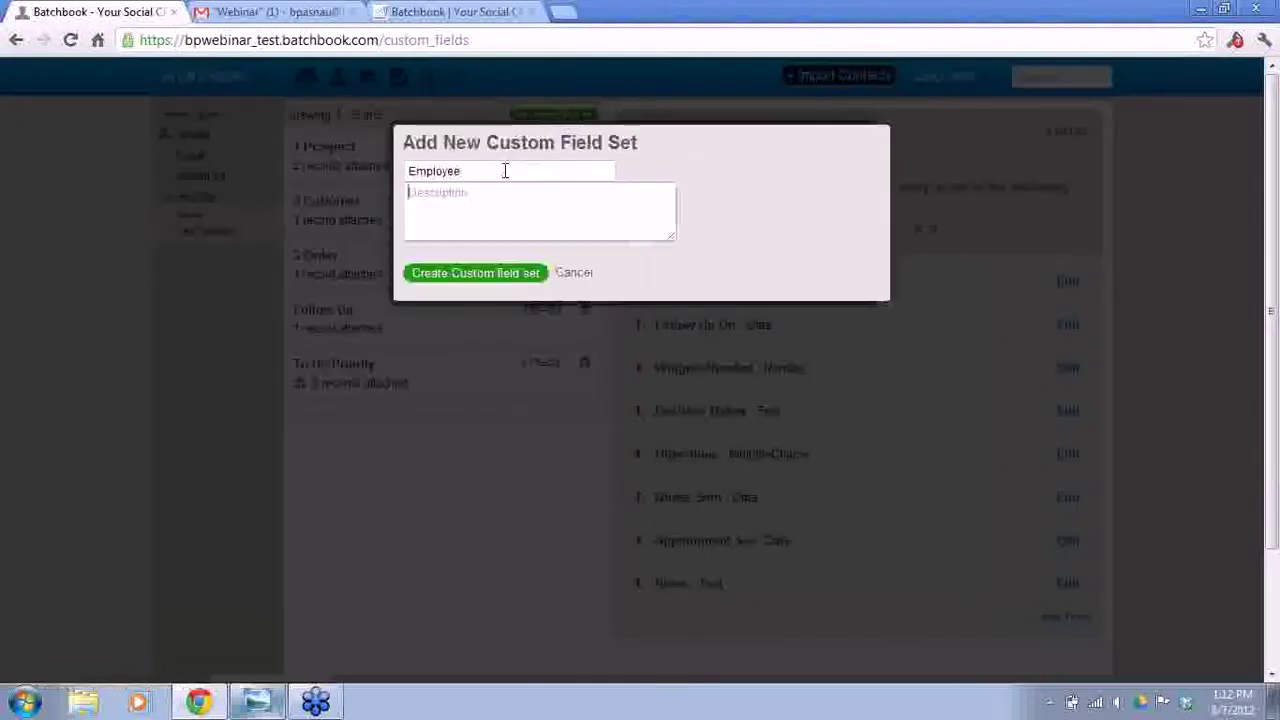
text(Add this to all employee records who work at Batchbook)
click(467, 278)
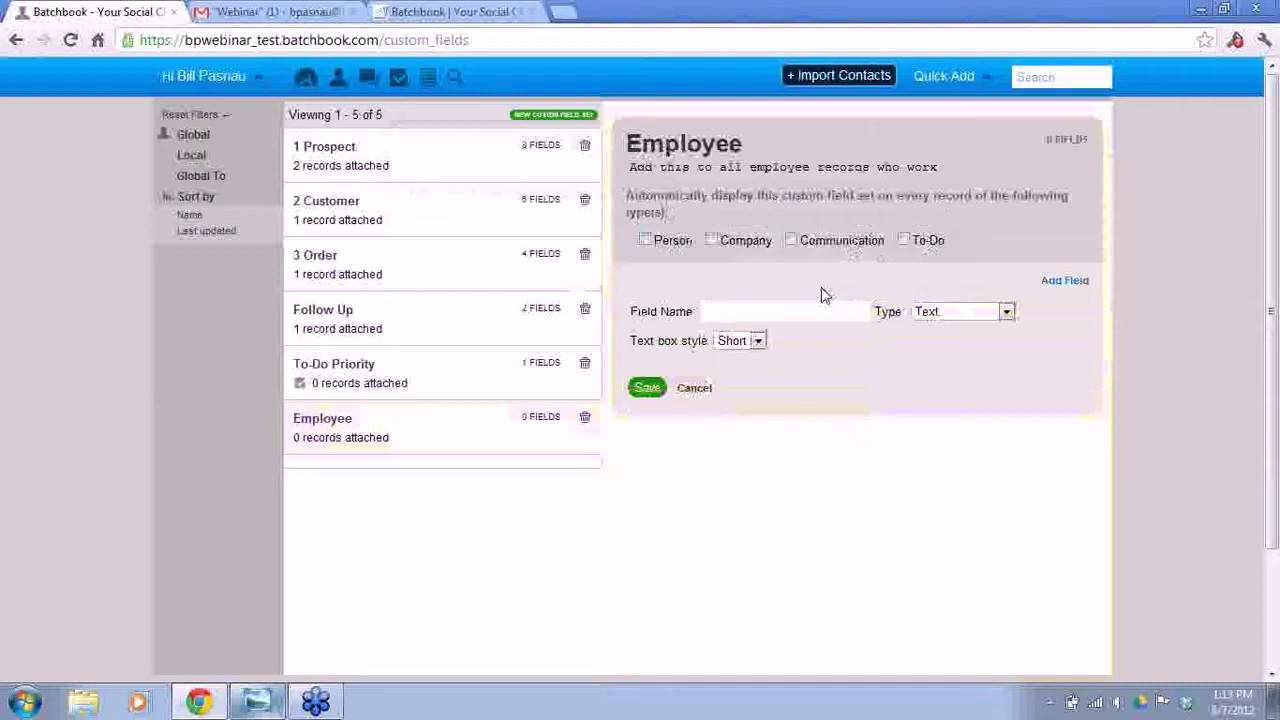
- Name the first field Department and make it multiple choice with four option rows
click(793, 311)
text(Department)
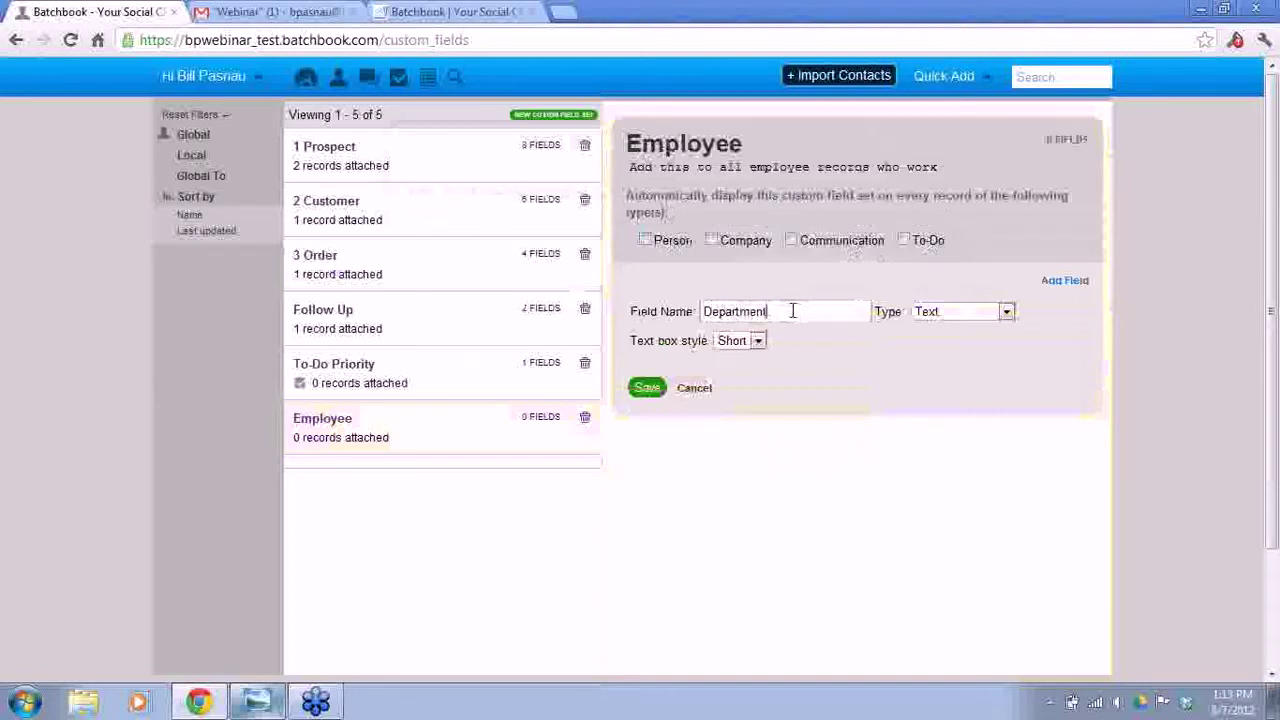
click(1005, 311)
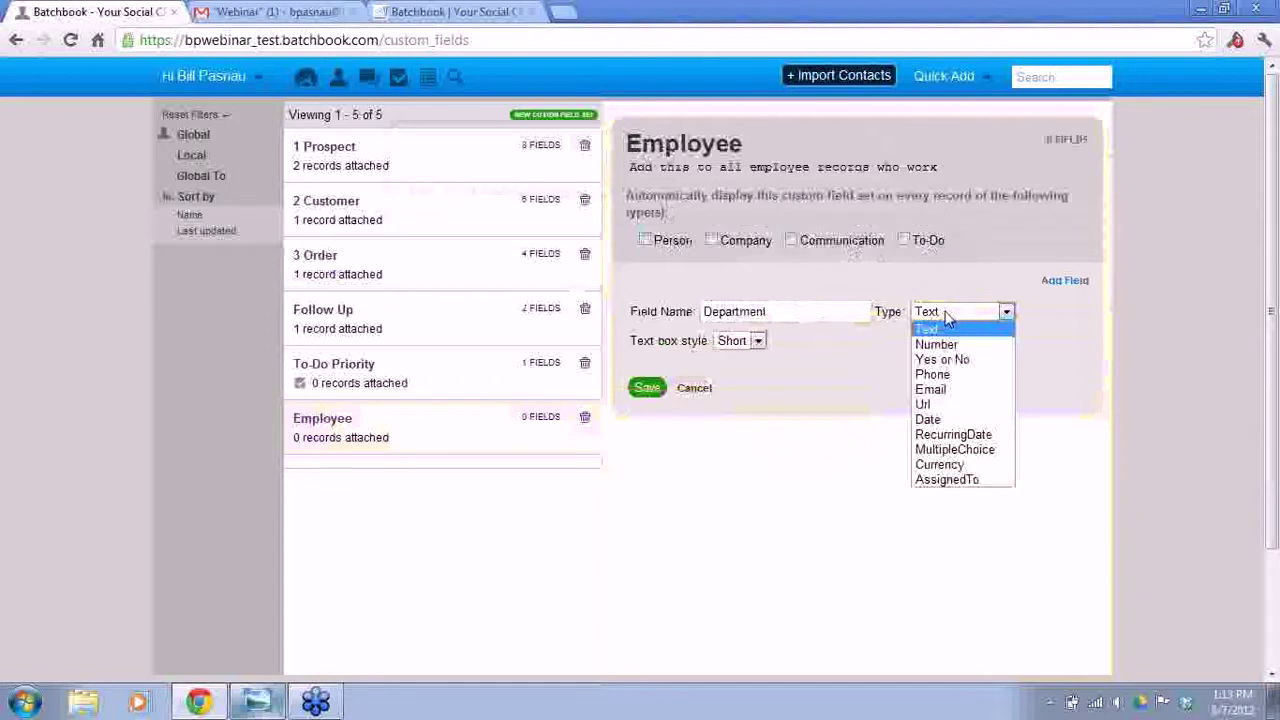
click(958, 451)
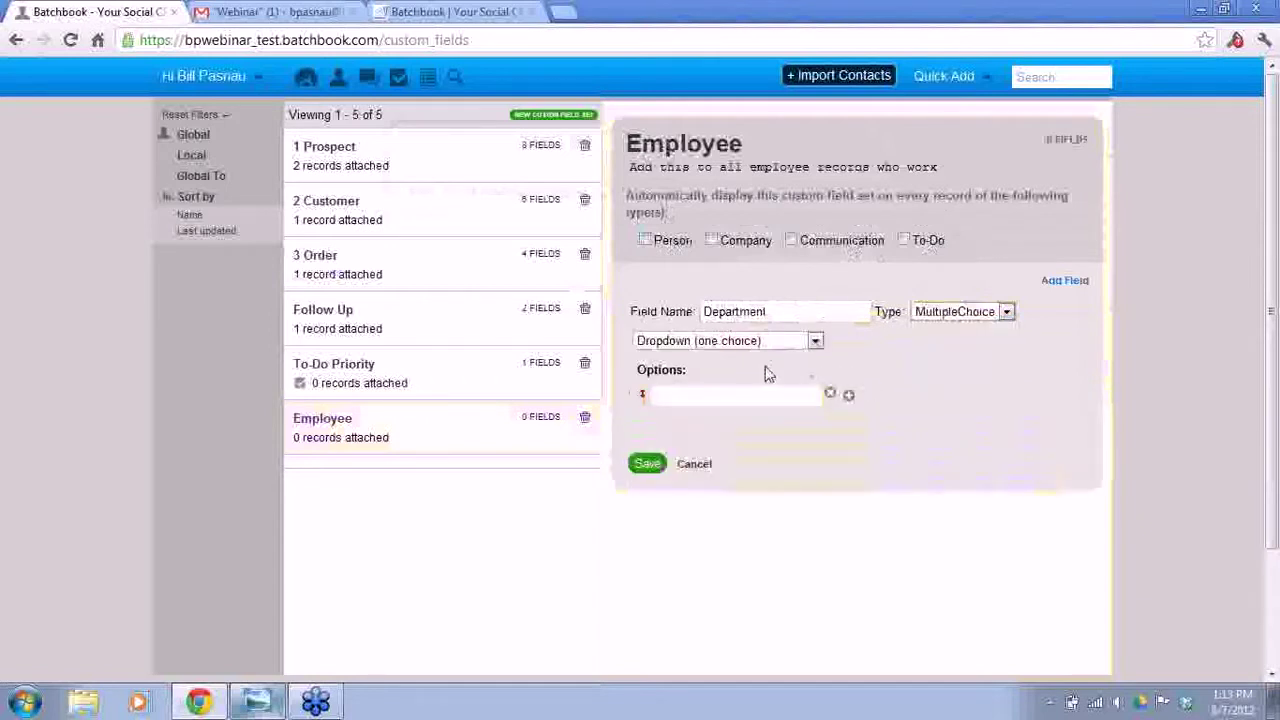
click(848, 395)
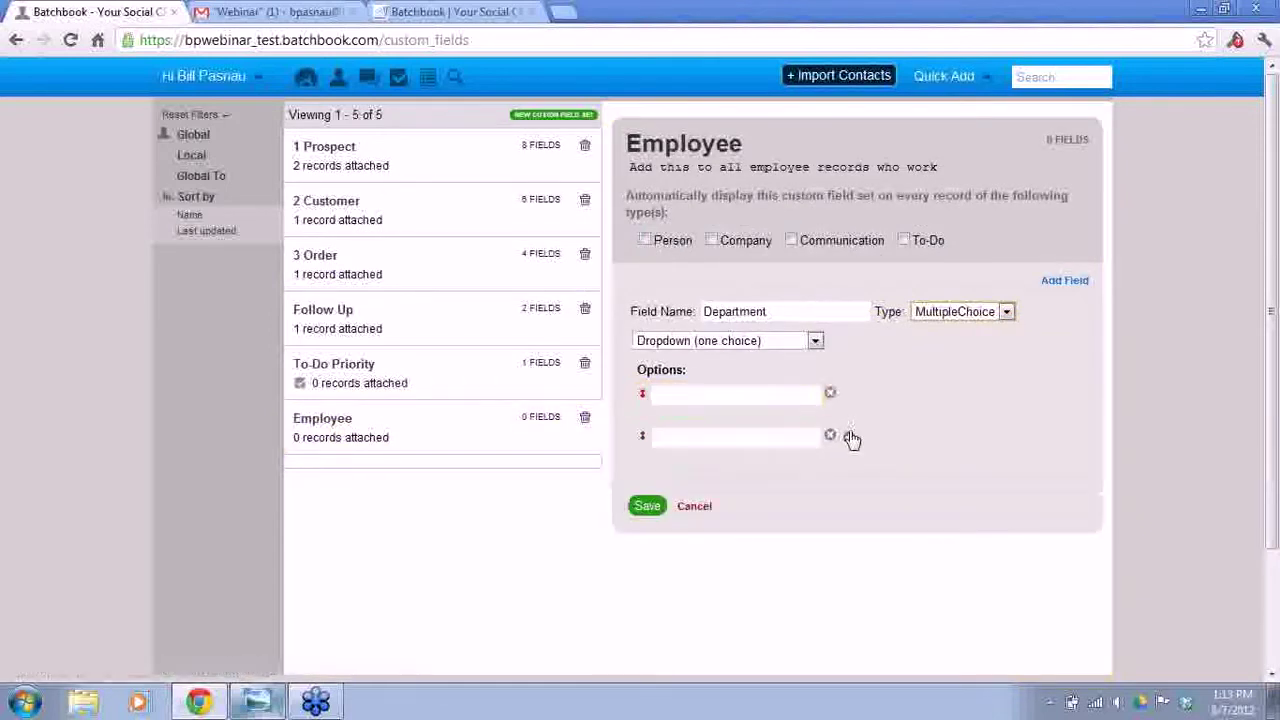
click(849, 437)
click(848, 478)
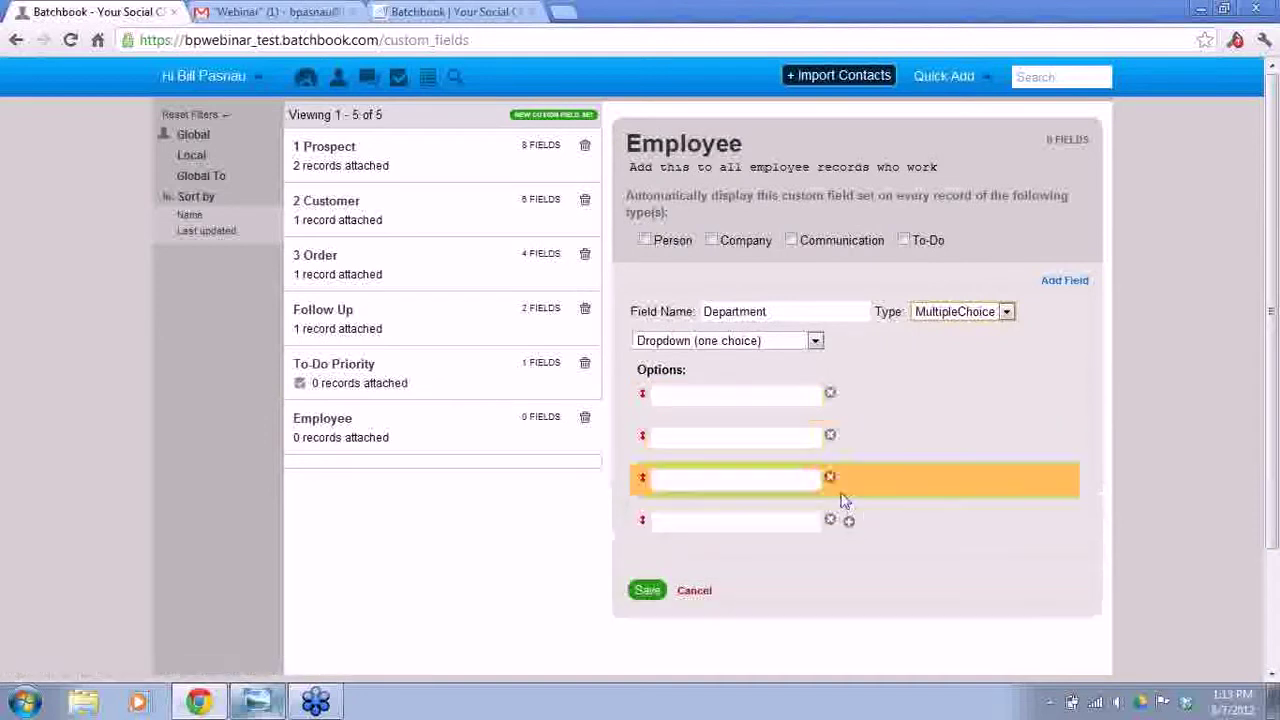
- Fill the Department options Customer Experience, Marketing, HR, Tech Team and C-Level, and add a blank field
click(753, 393)
text(Custom)
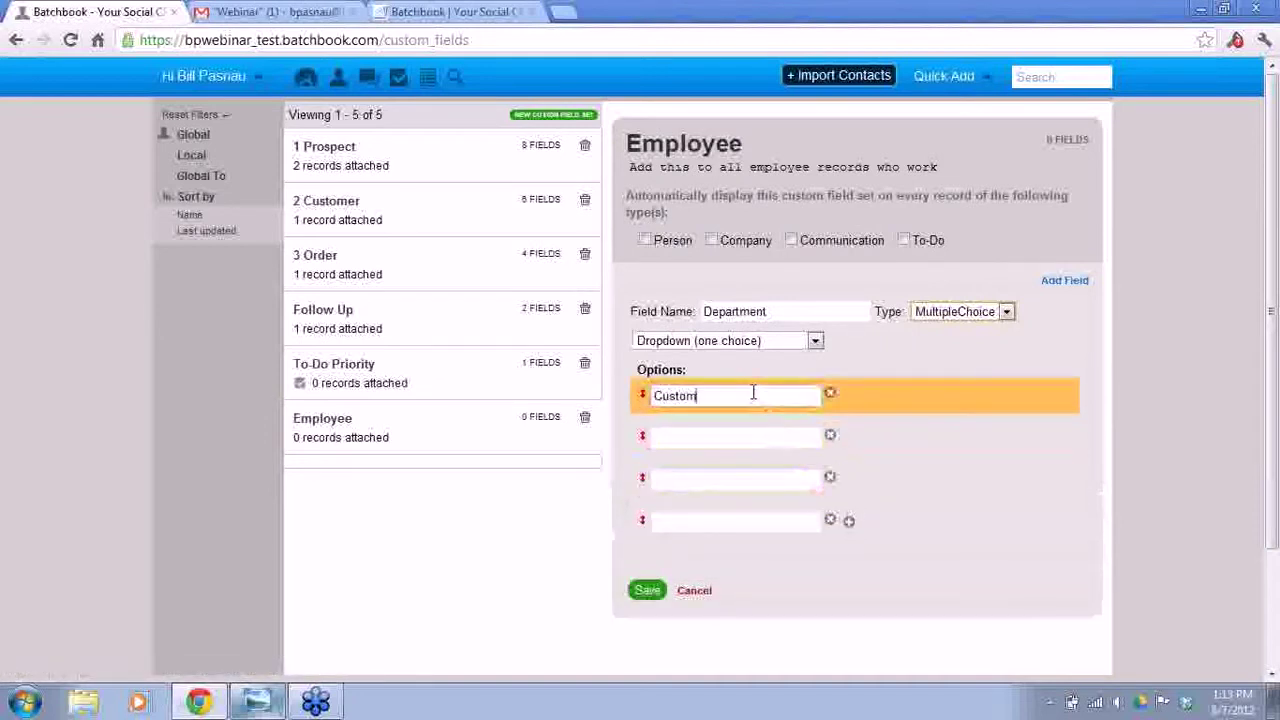
text(er Experience)
click(743, 432)
text(Marketing)
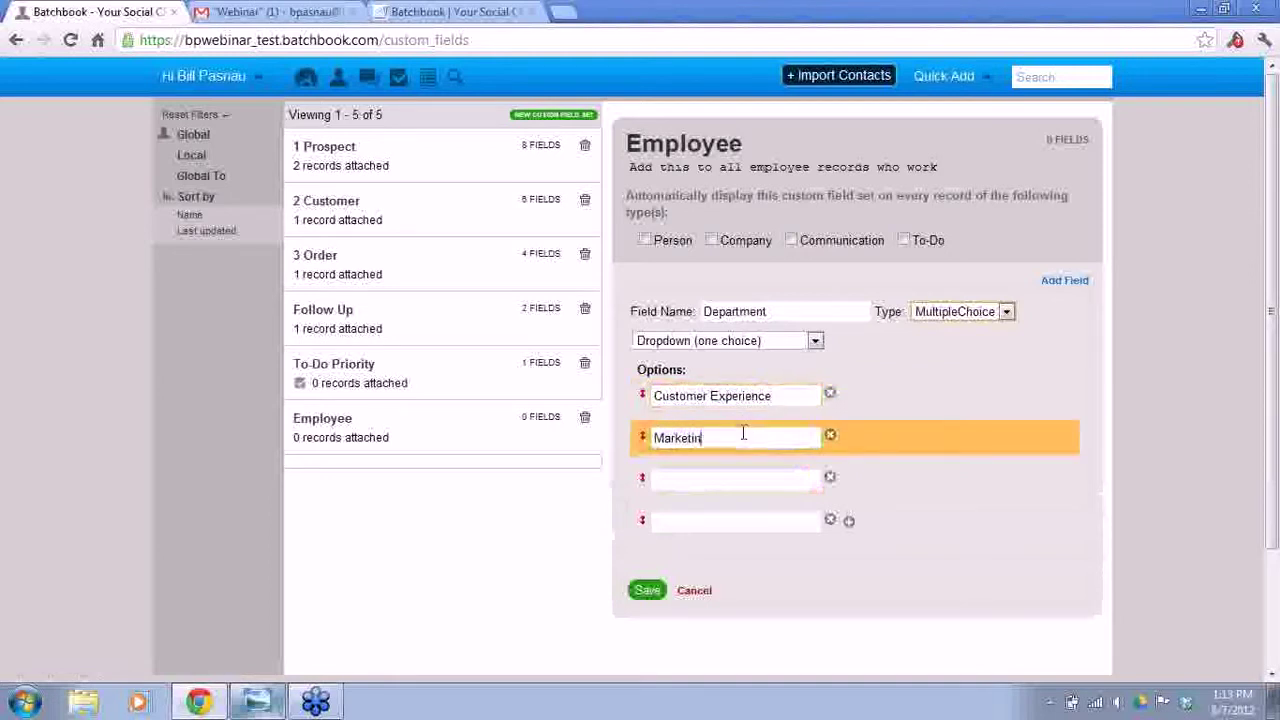
click(720, 477)
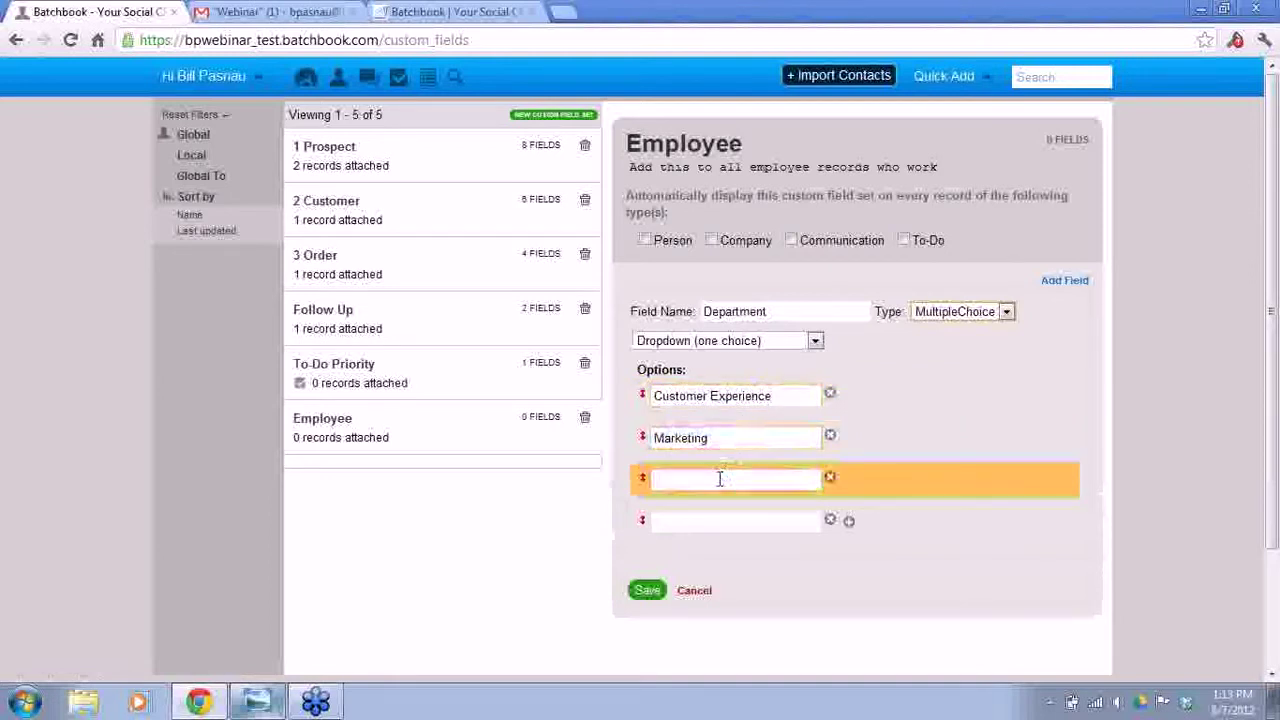
click(708, 516)
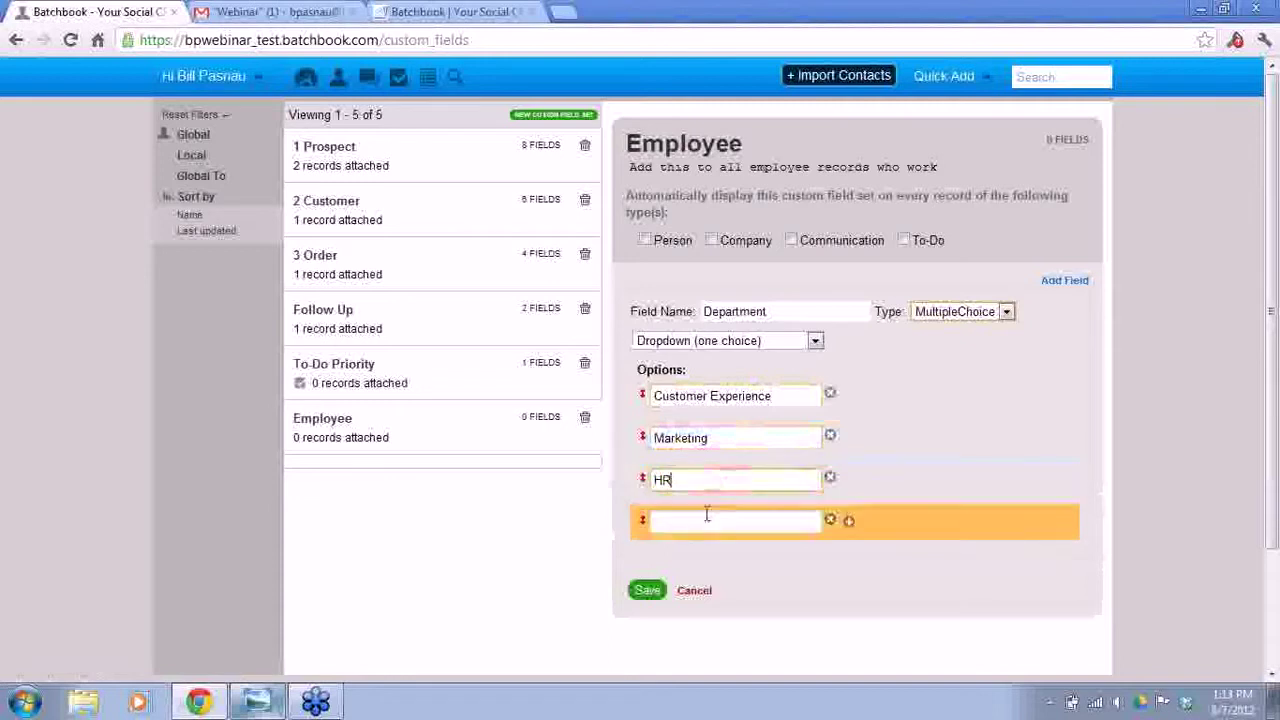
text(Tech Team)
click(849, 523)
click(731, 564)
text(C-Level)
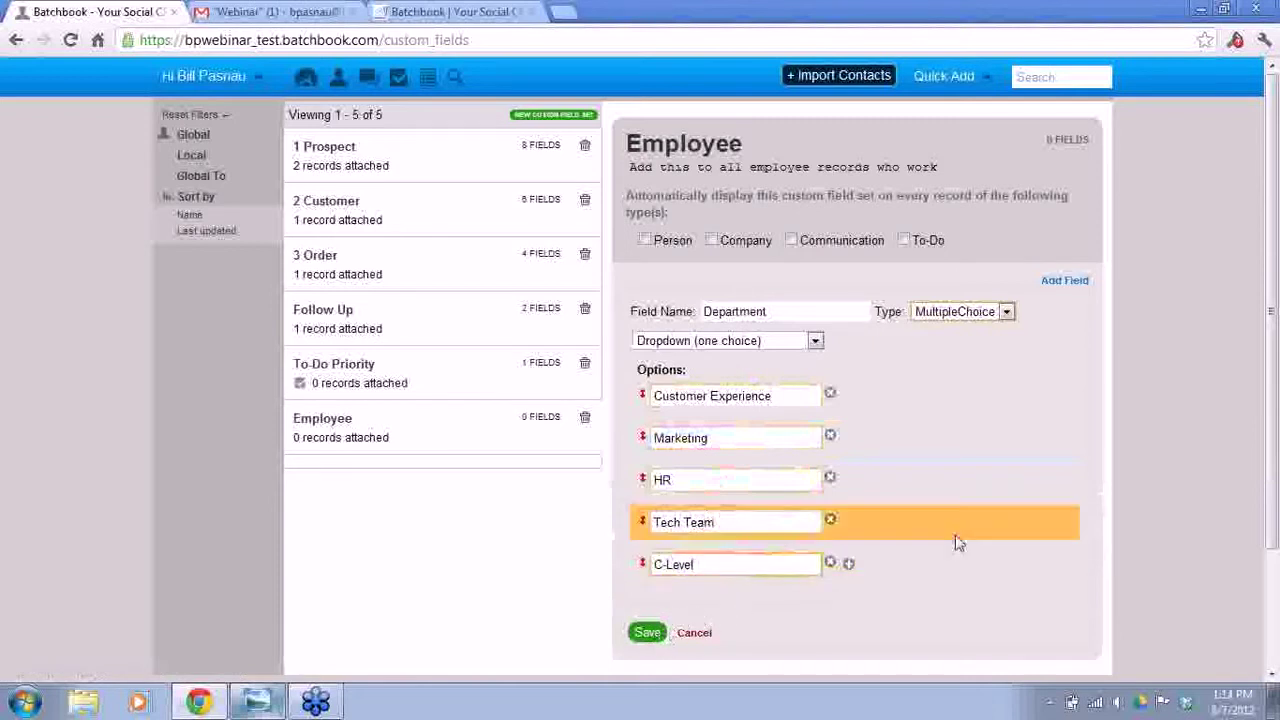
click(1064, 281)
scroll(1110, 298, down, 3)
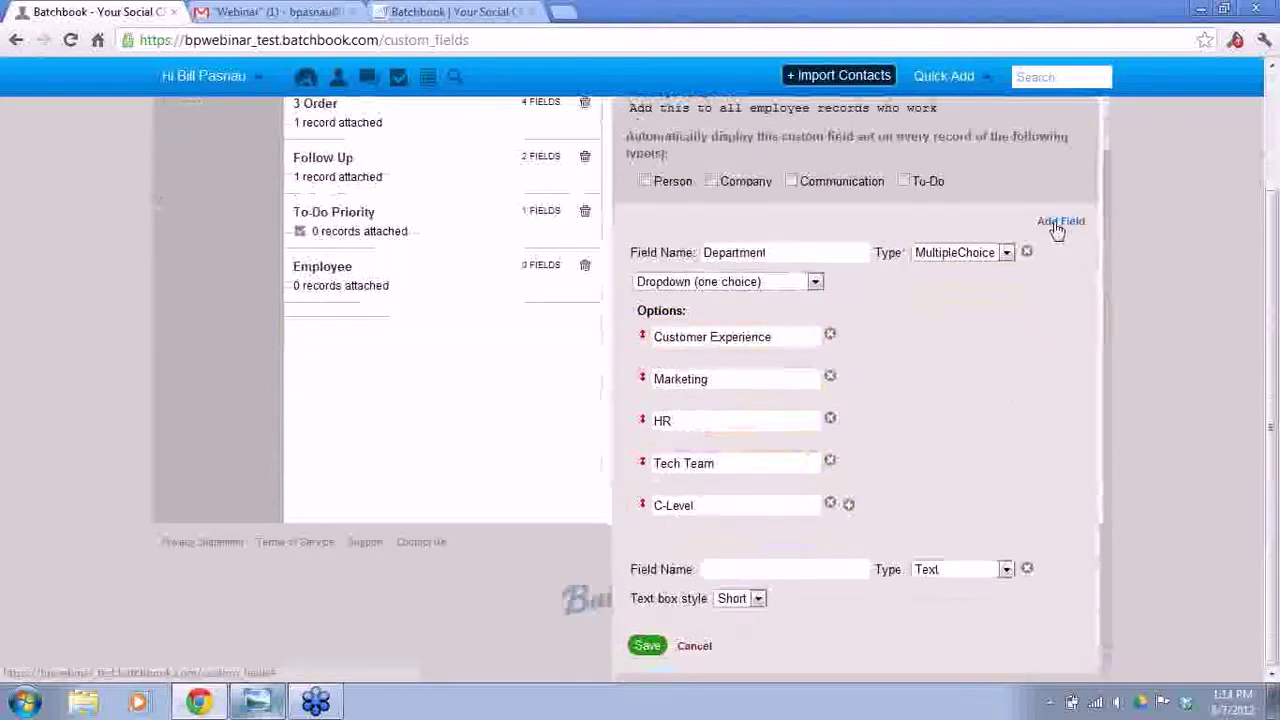
- Add a Favorite Treat field as multiple choice with checkboxes and three option rows
click(1056, 223)
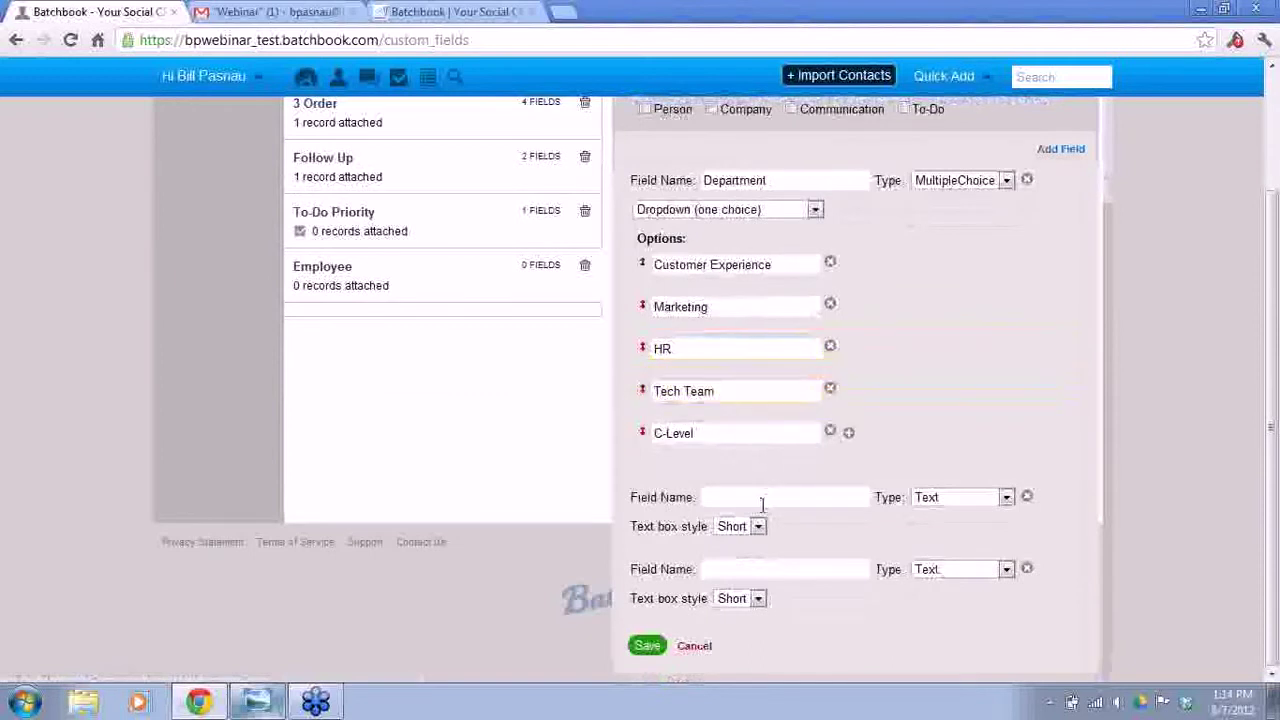
click(762, 498)
text(Favorite Treat)
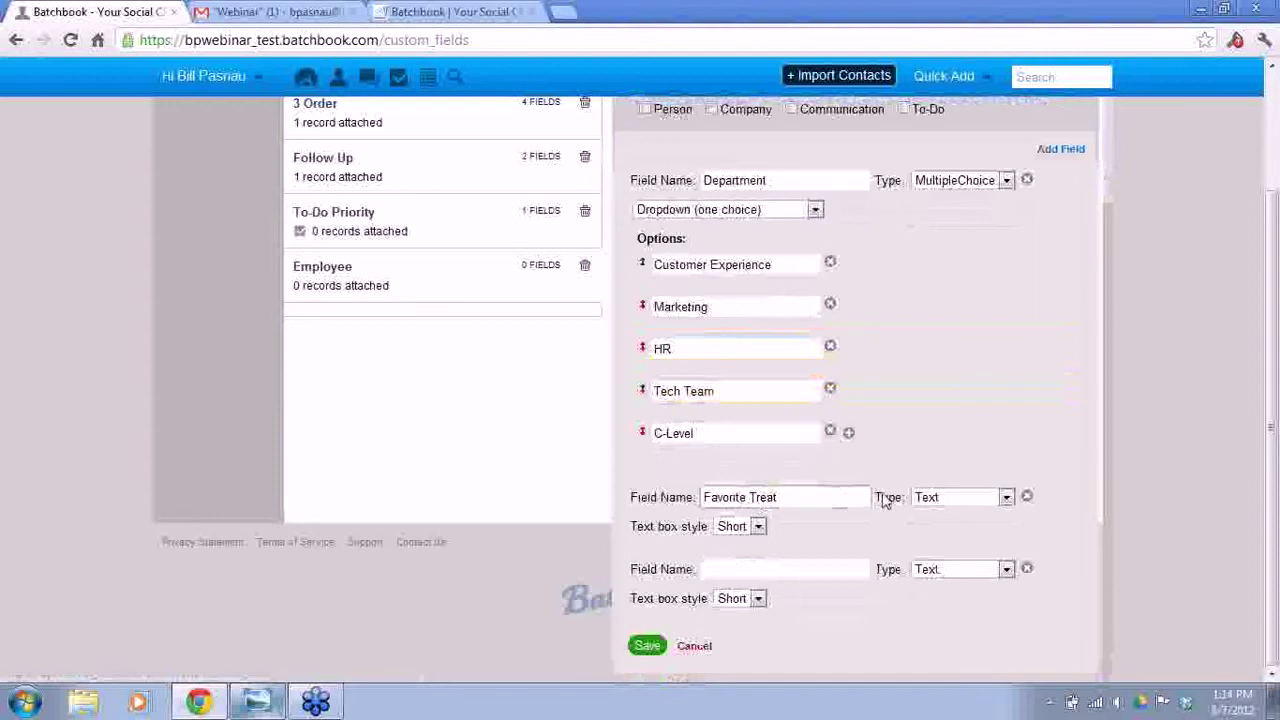
click(960, 498)
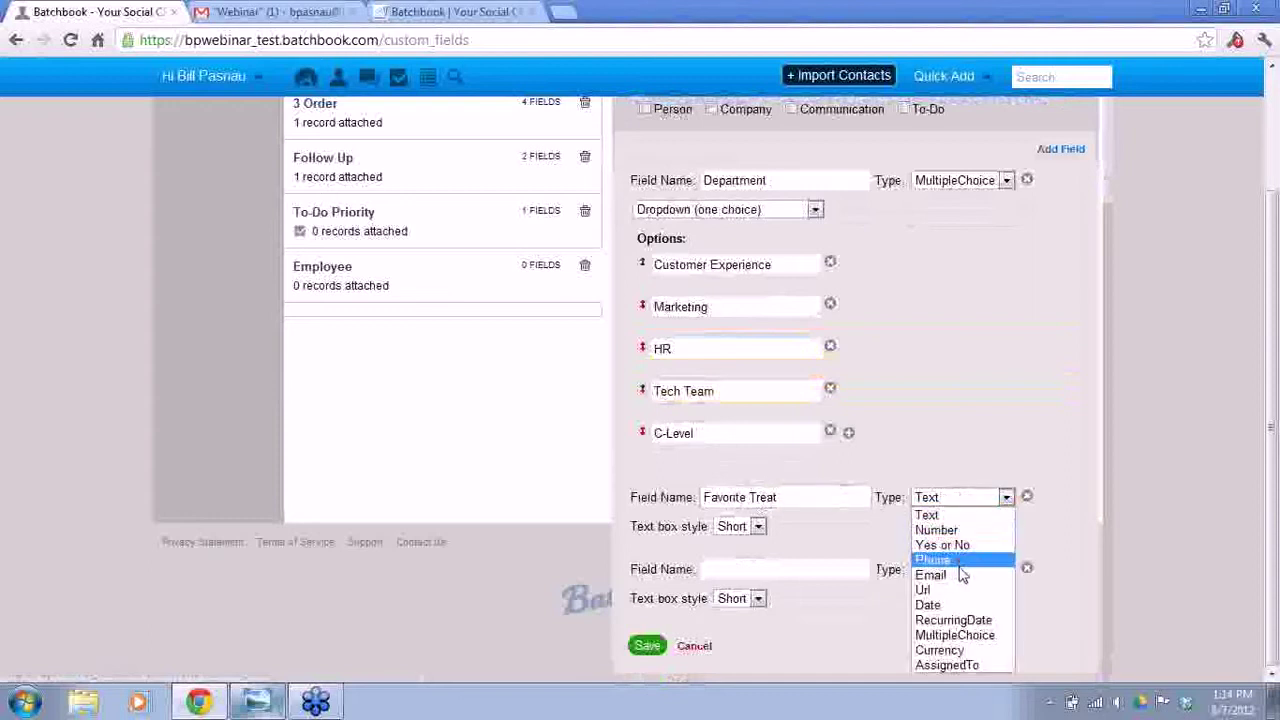
click(955, 635)
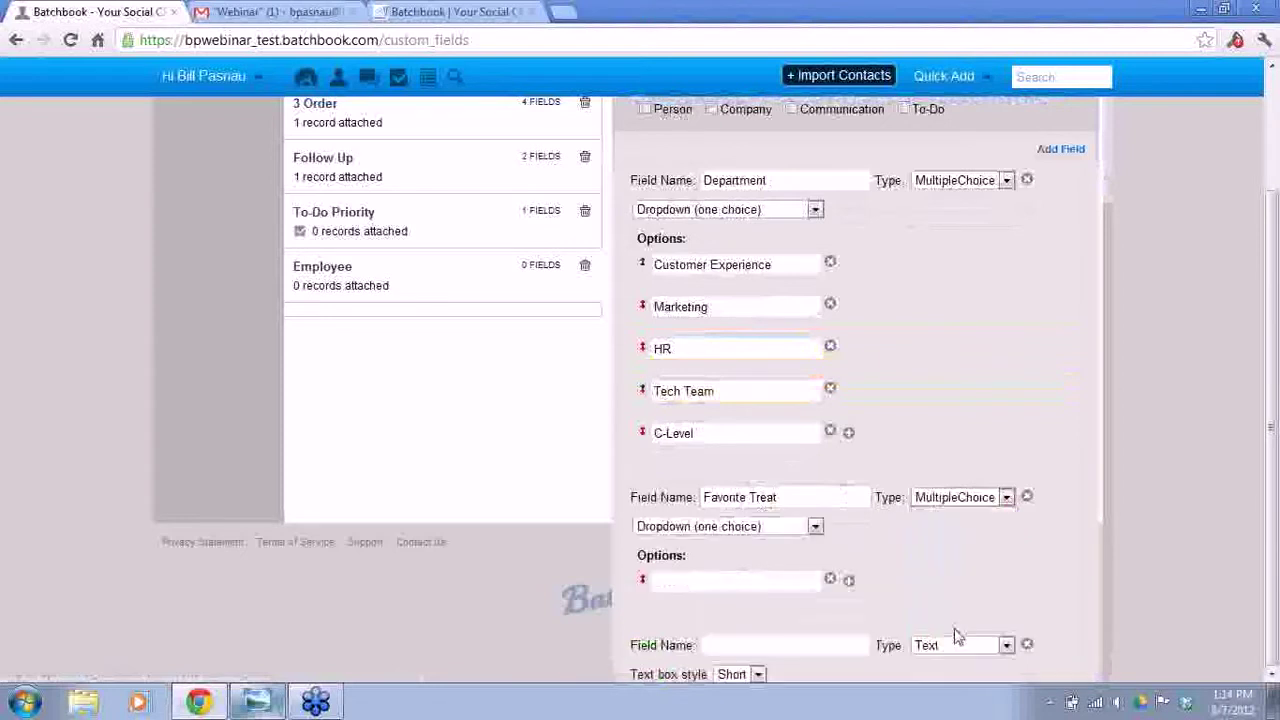
click(812, 526)
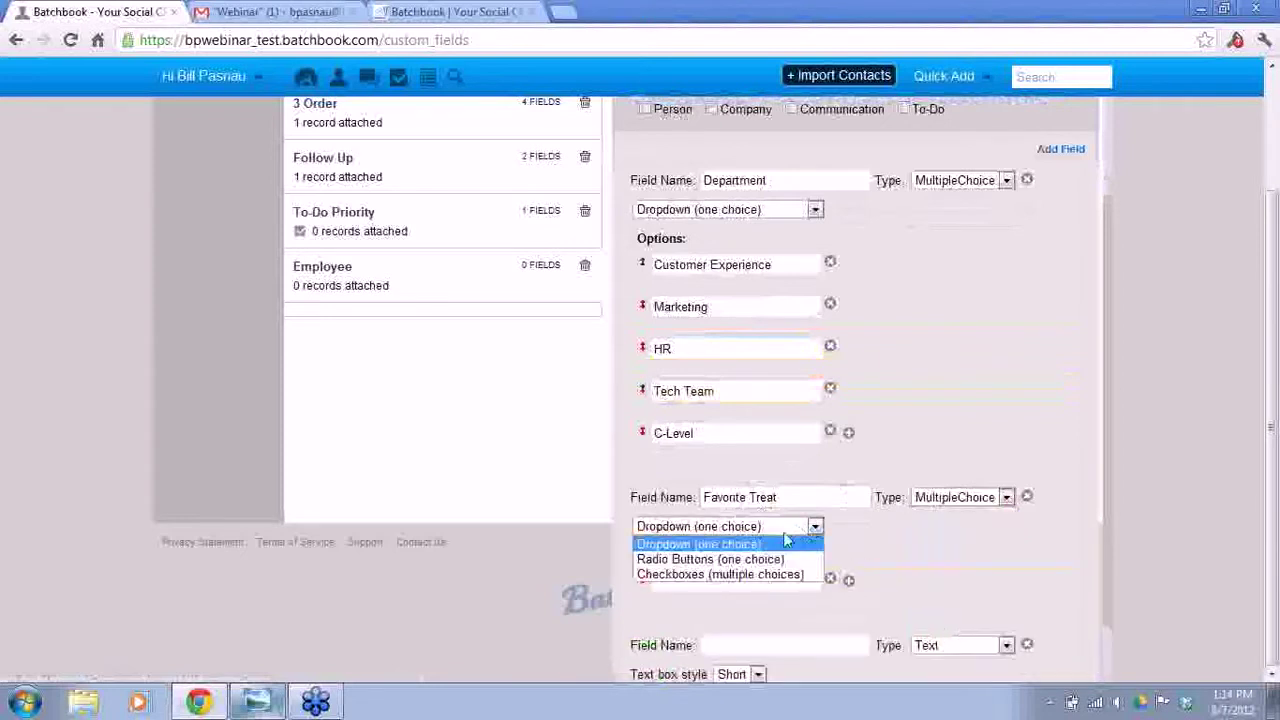
click(760, 570)
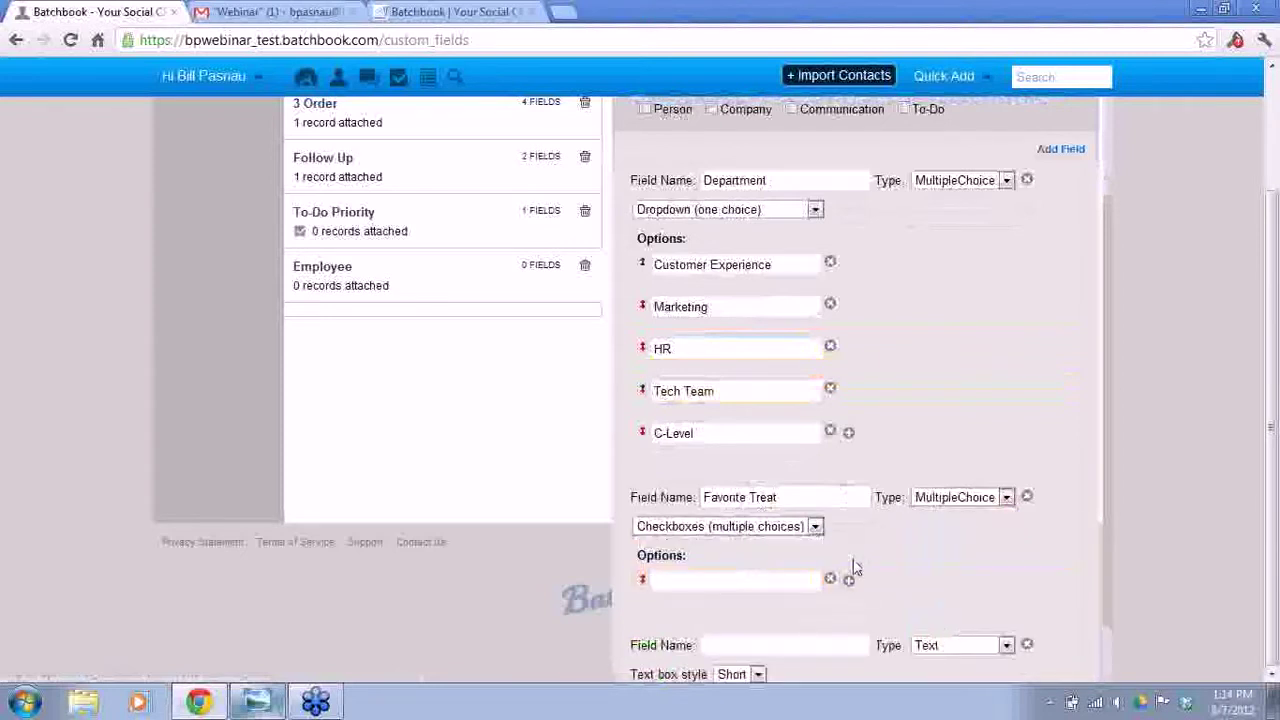
click(848, 580)
click(848, 622)
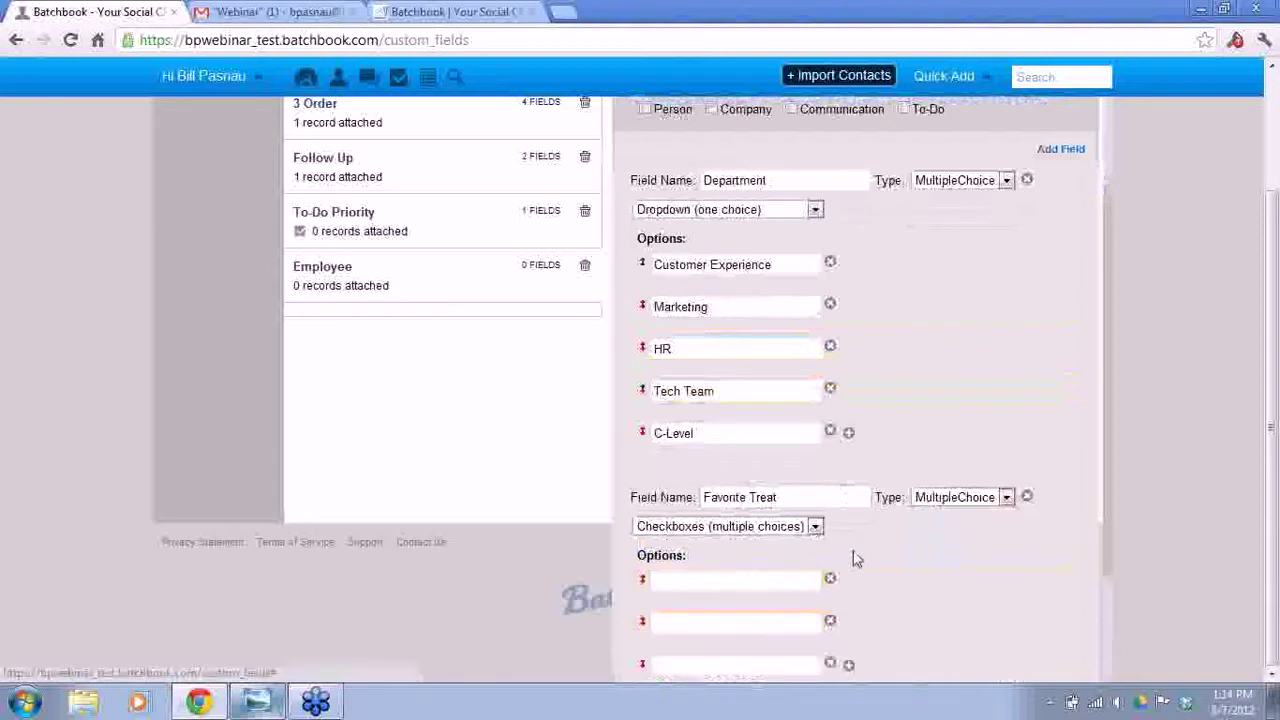
scroll(860, 560, down, 1)
- Enter the Favorite Treat options Killer Brownies, Chocolate Chip Cookies and Cupcakes
click(758, 497)
text(Killer Brownies)
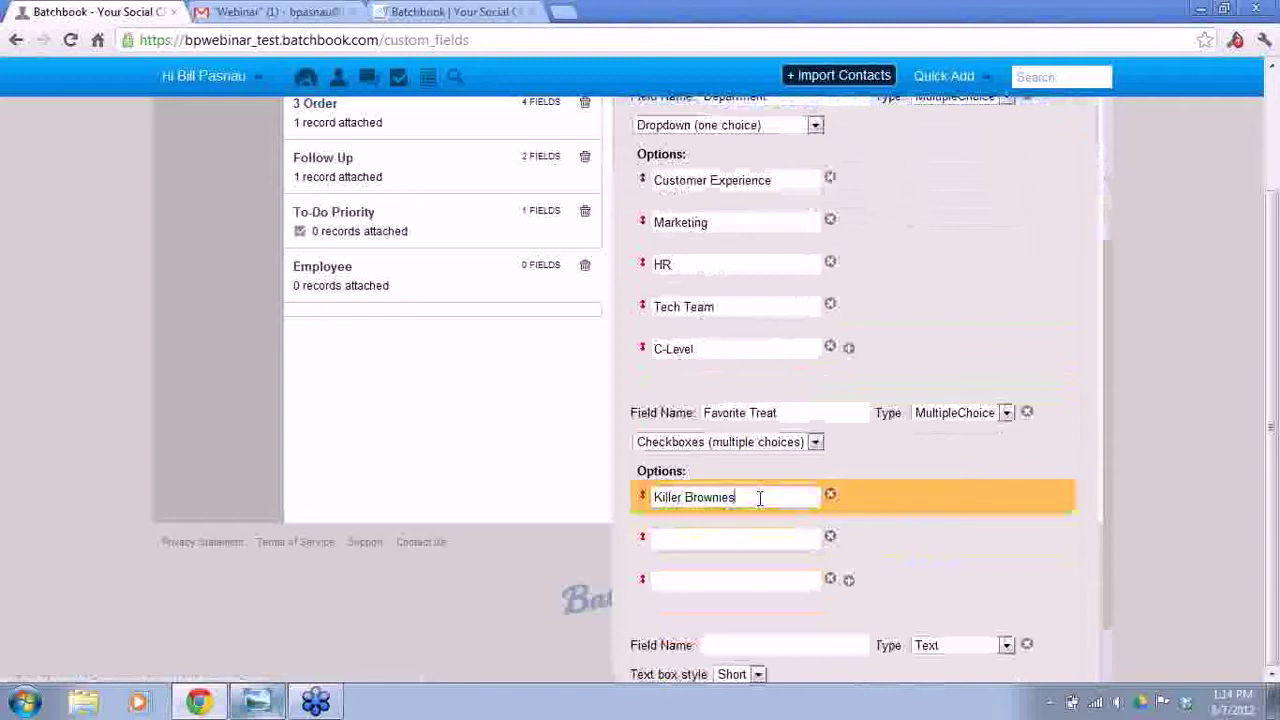
key(Tab)
text(Cho)
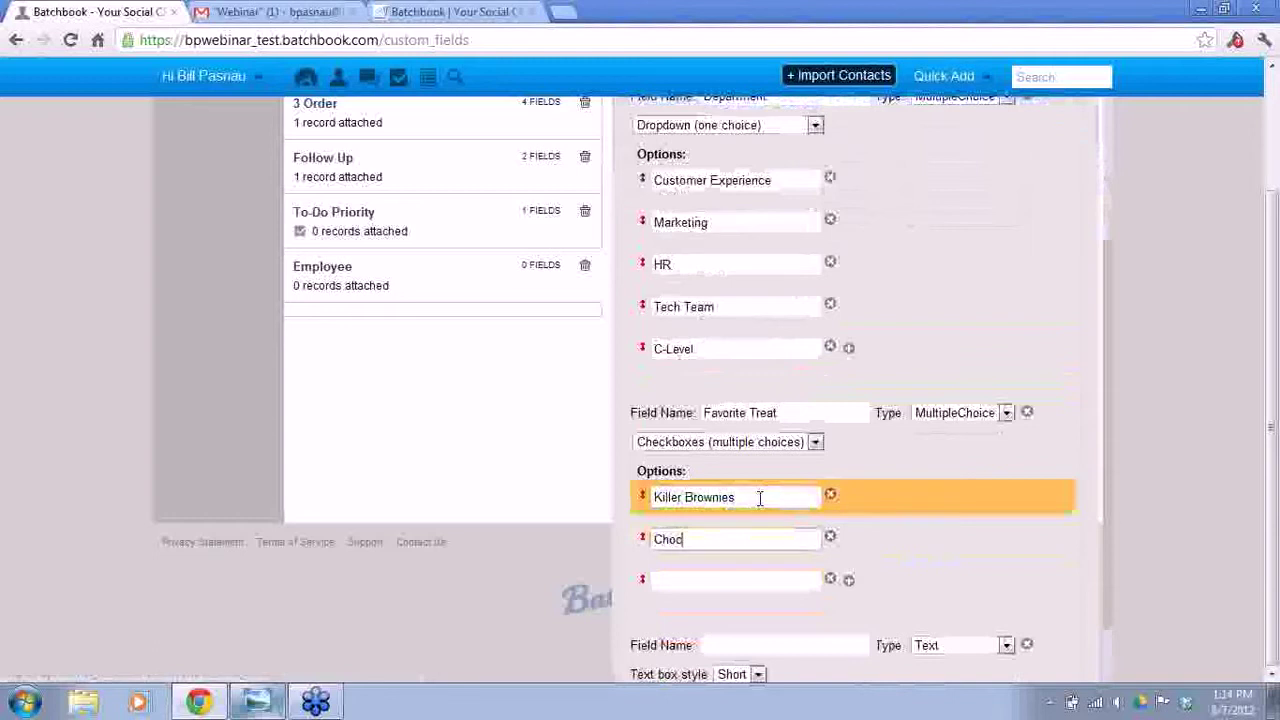
text(colate Chip Cookies)
key(Tab)
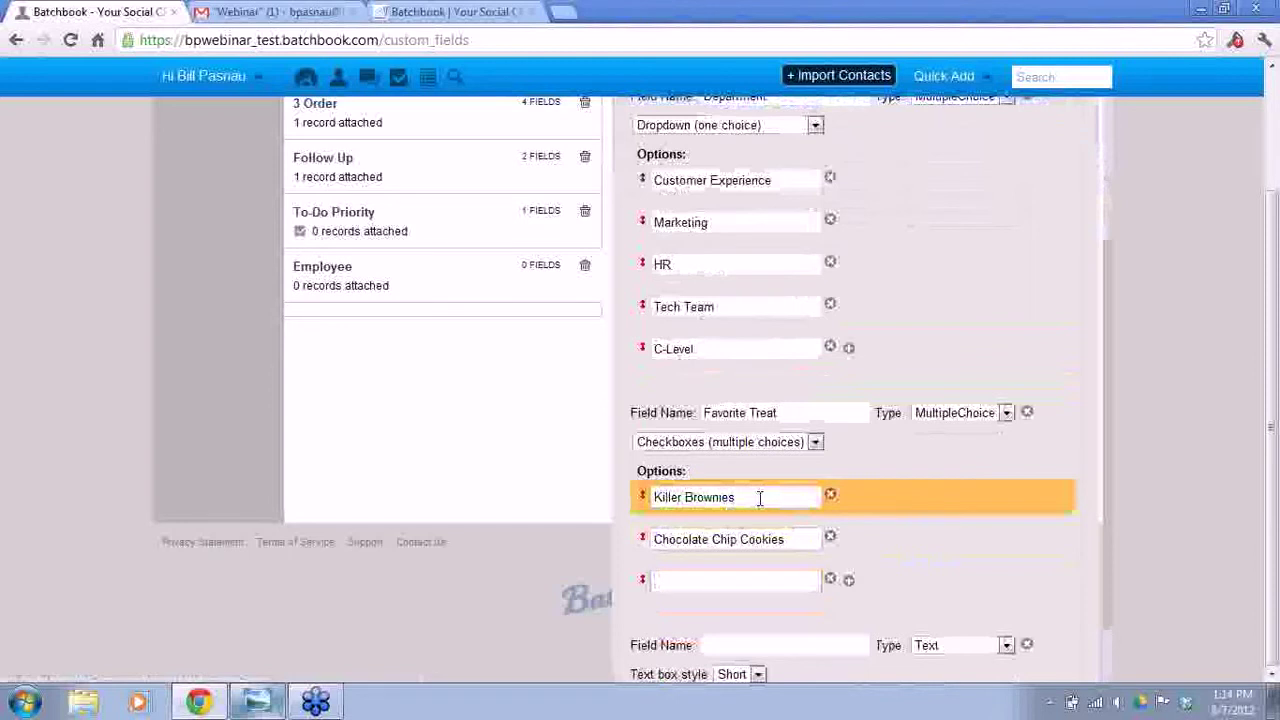
text(Cupcakes)
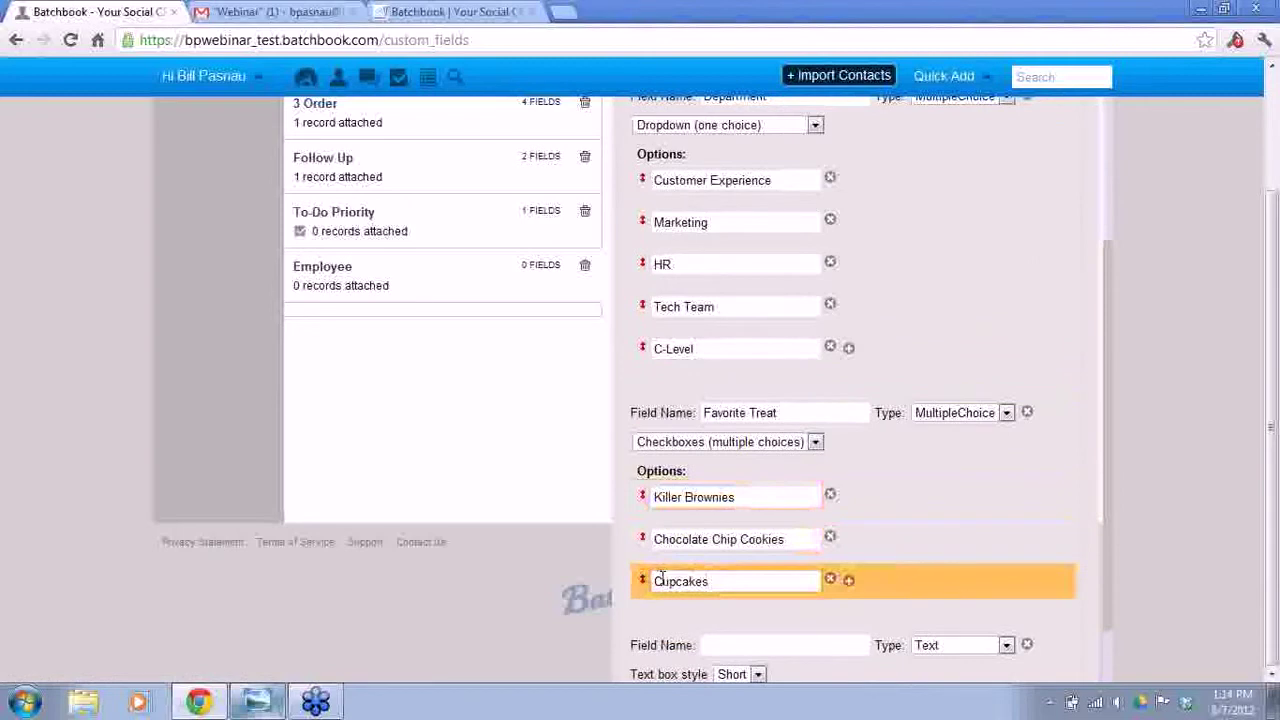
scroll(886, 486, down, 2)
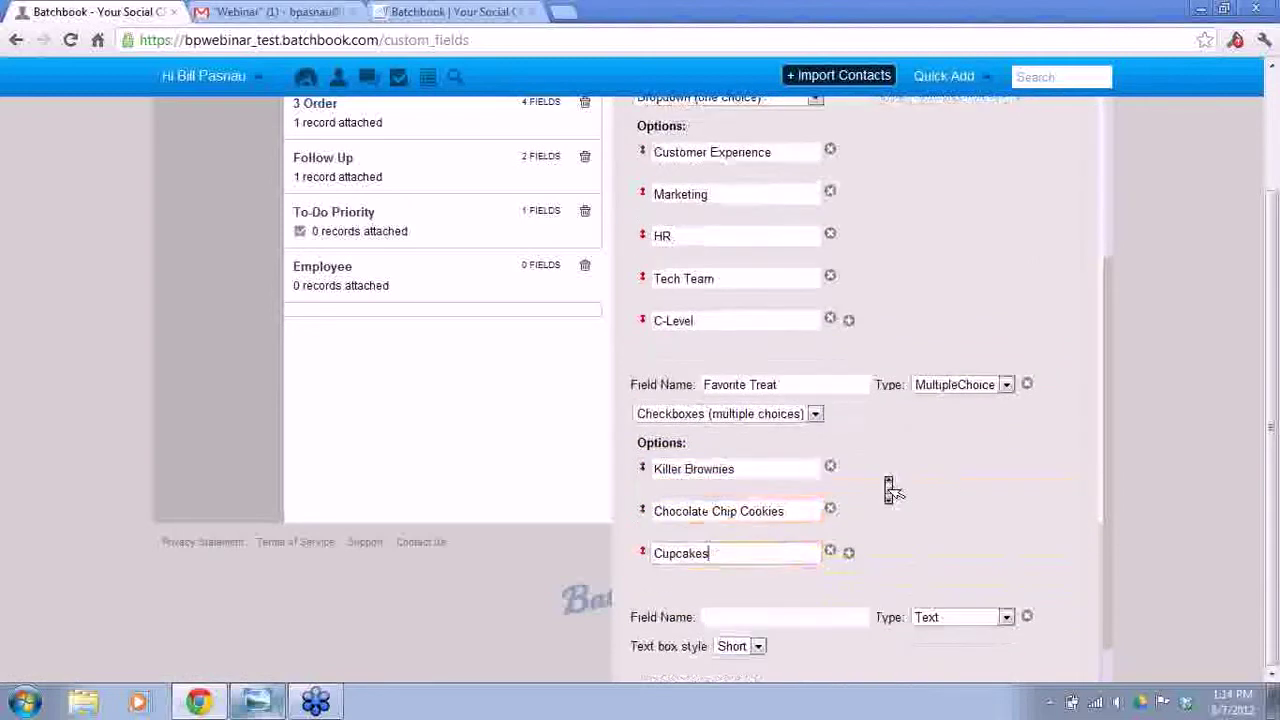
- Add a Yes or No field 'Best Friend Forever' and save the Employee set
click(803, 569)
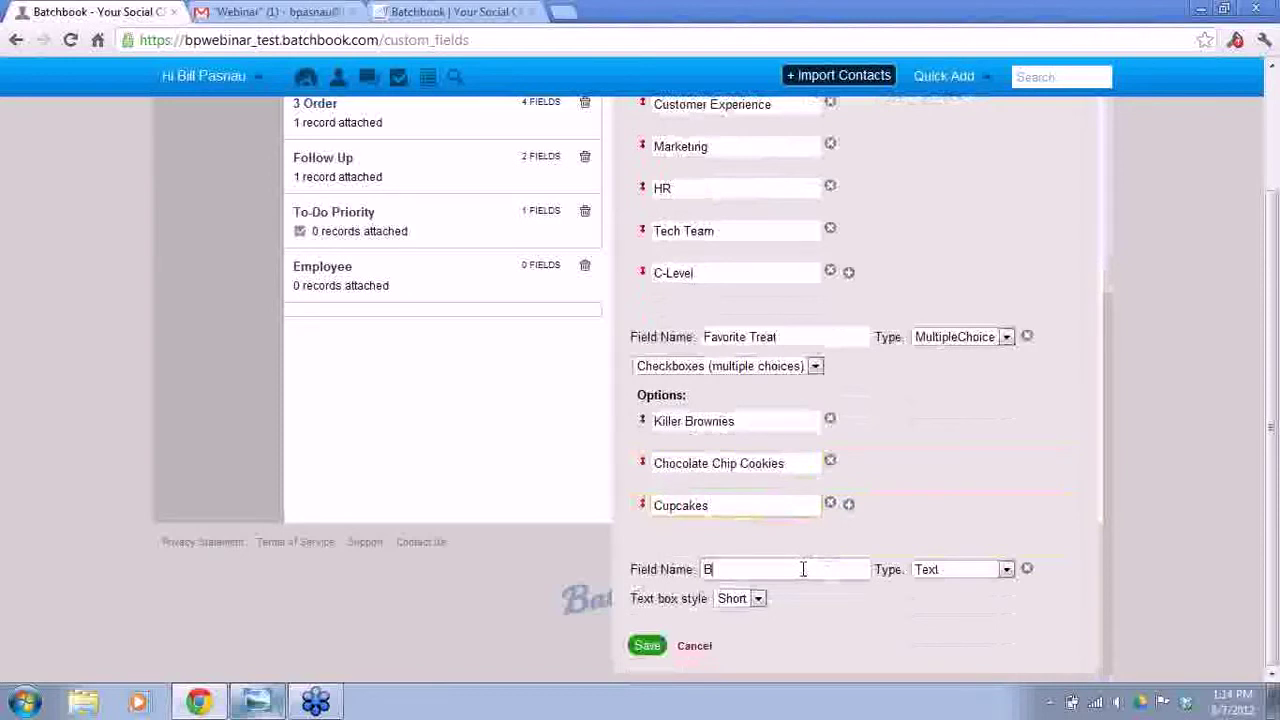
text(Best Friend Forever)
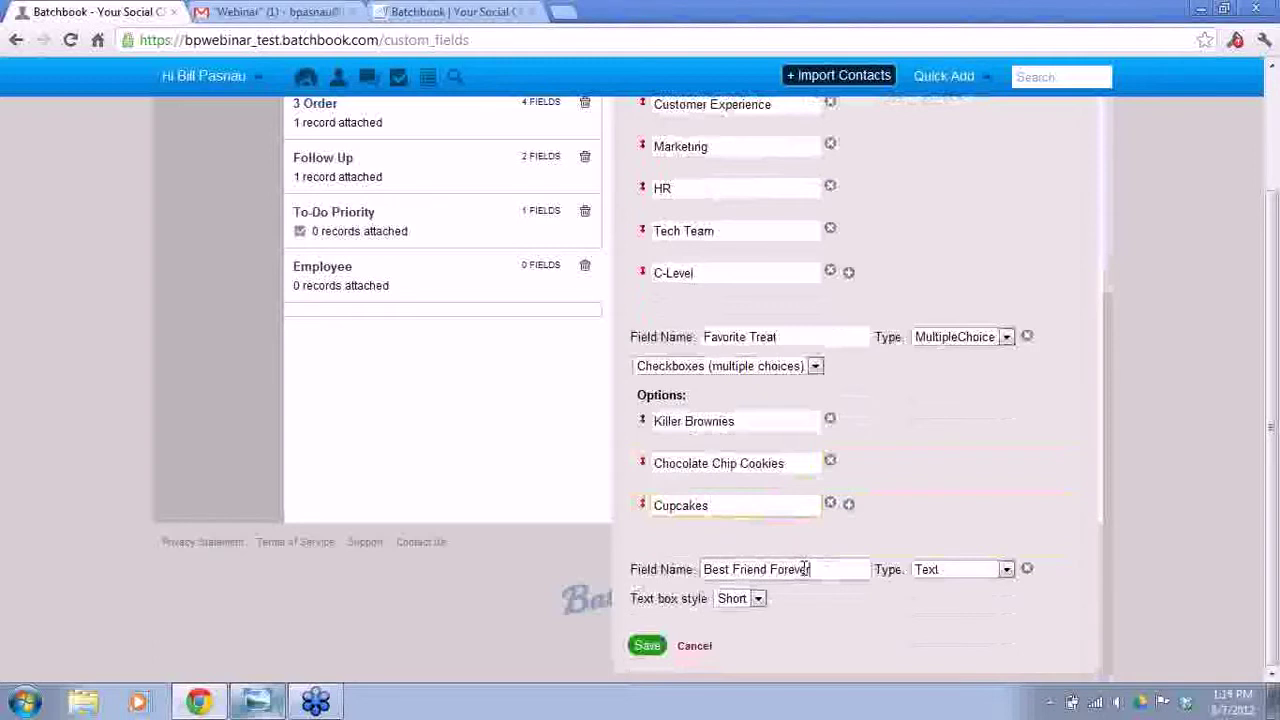
click(940, 571)
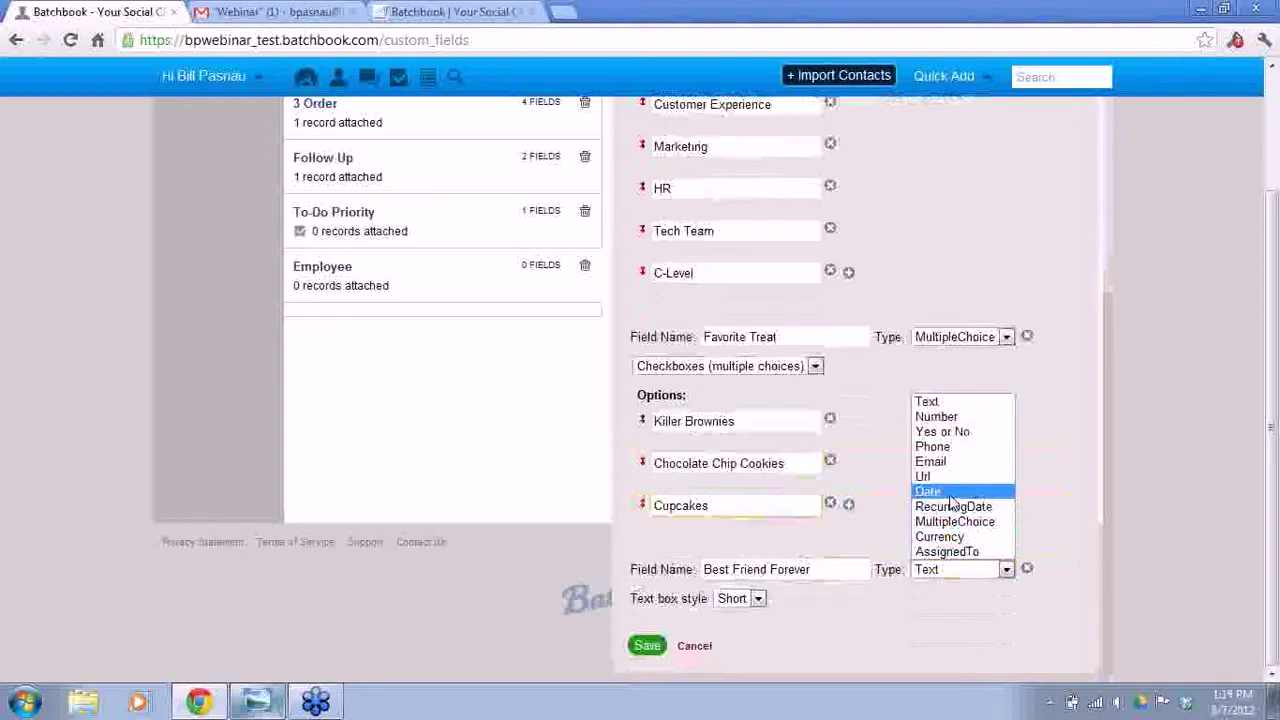
click(942, 431)
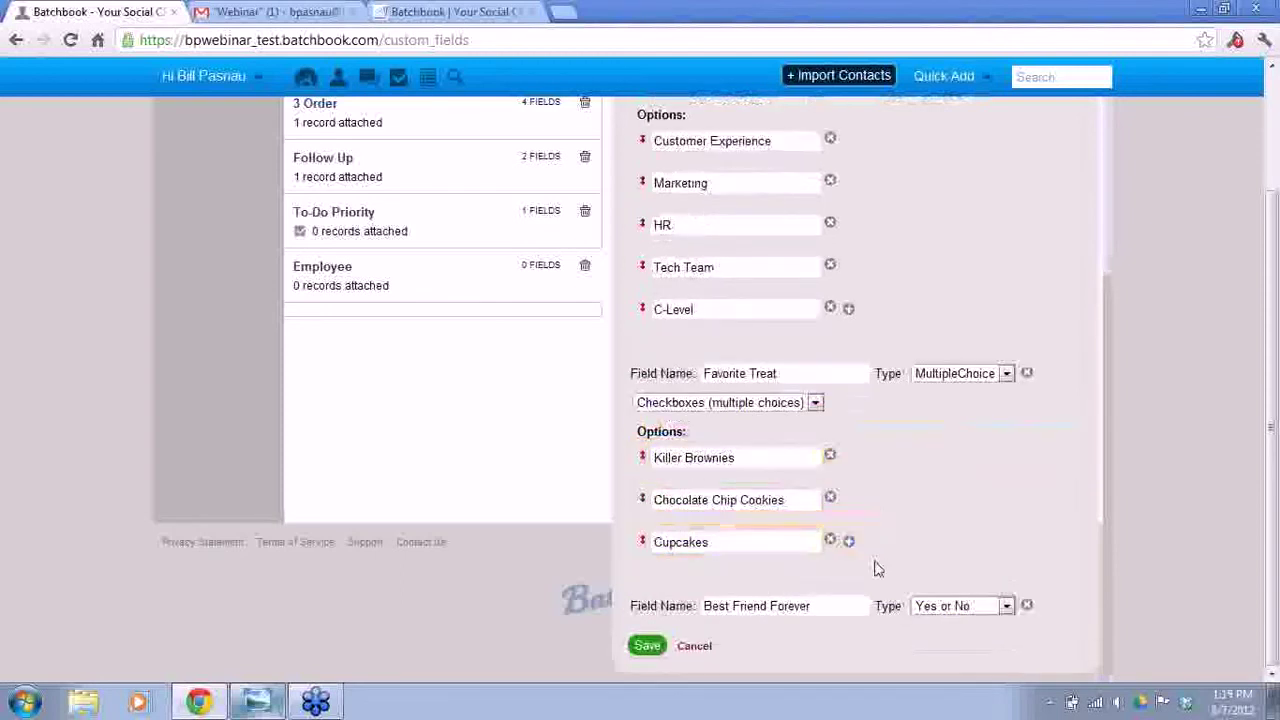
click(648, 646)
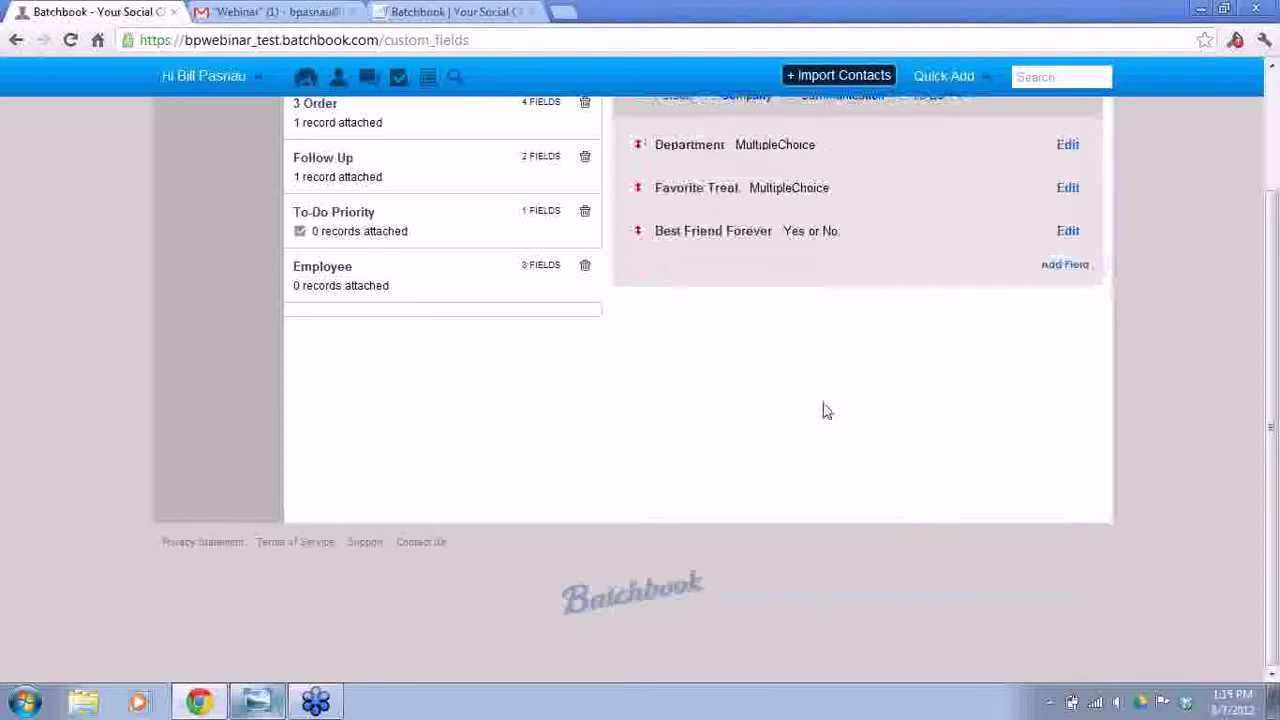
- Go to the contacts list and filter it by the new contact's name
drag(1266, 378, 1257, 198)
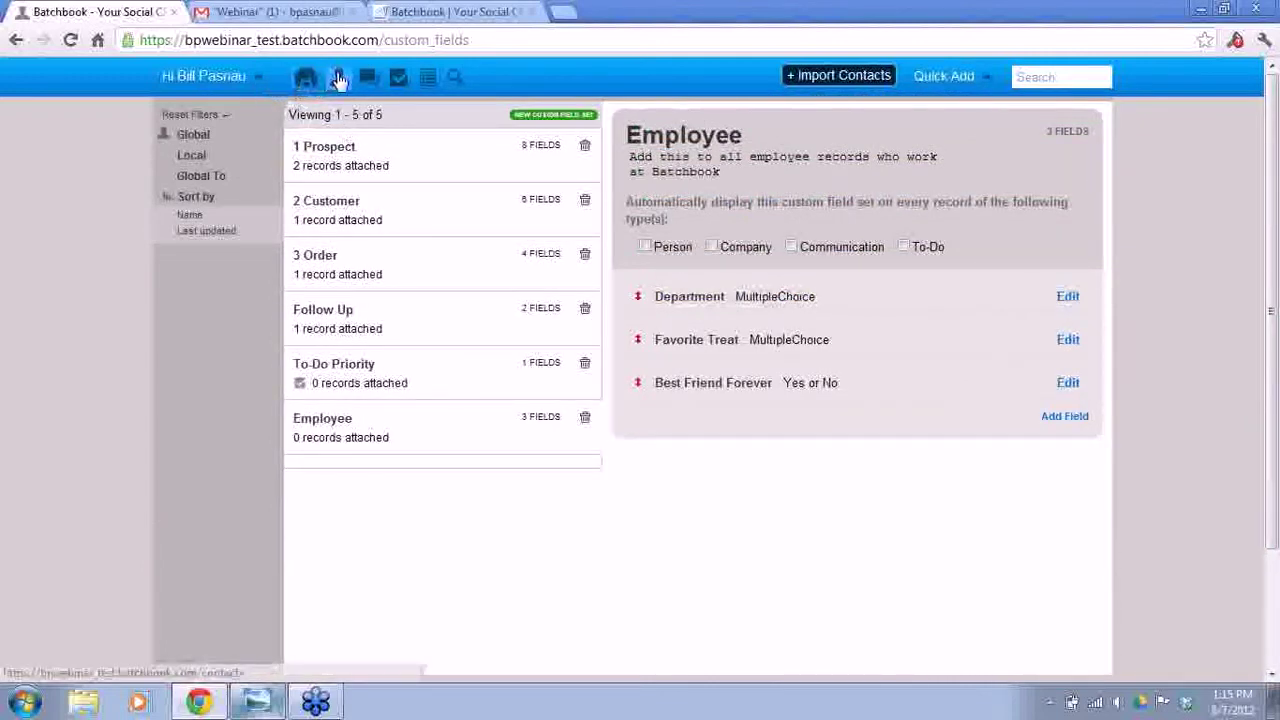
click(339, 80)
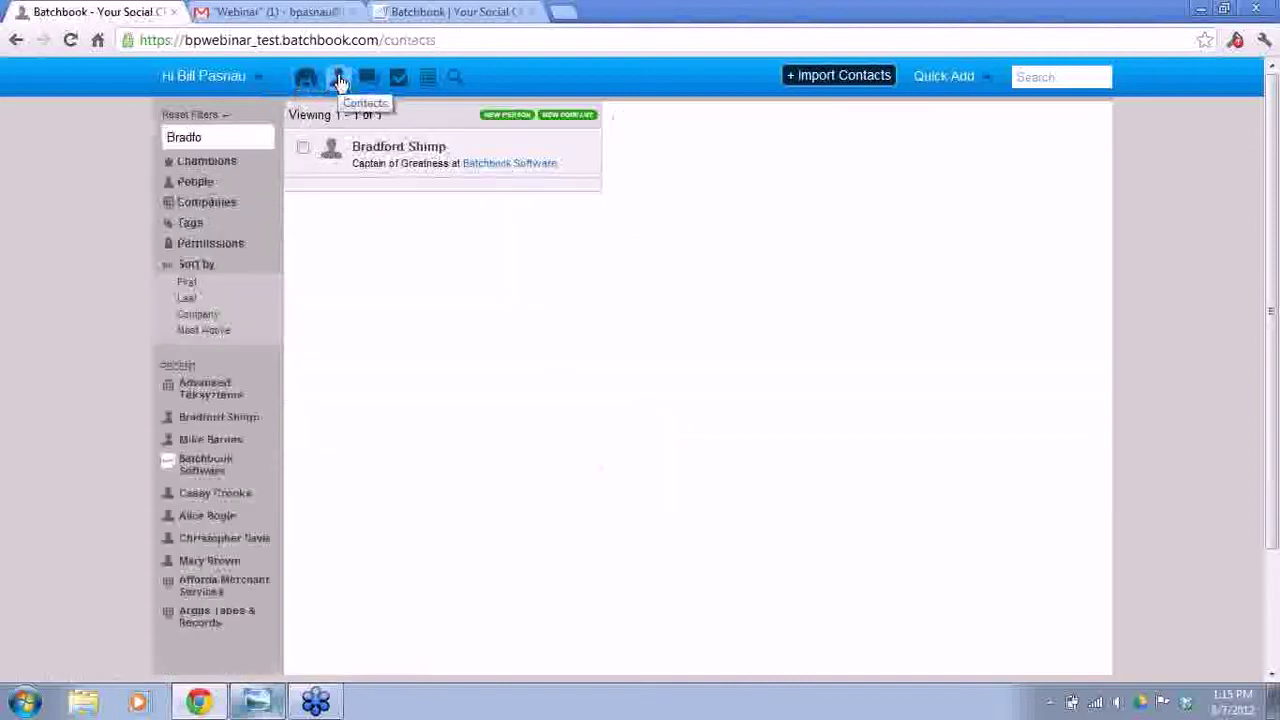
click(216, 136)
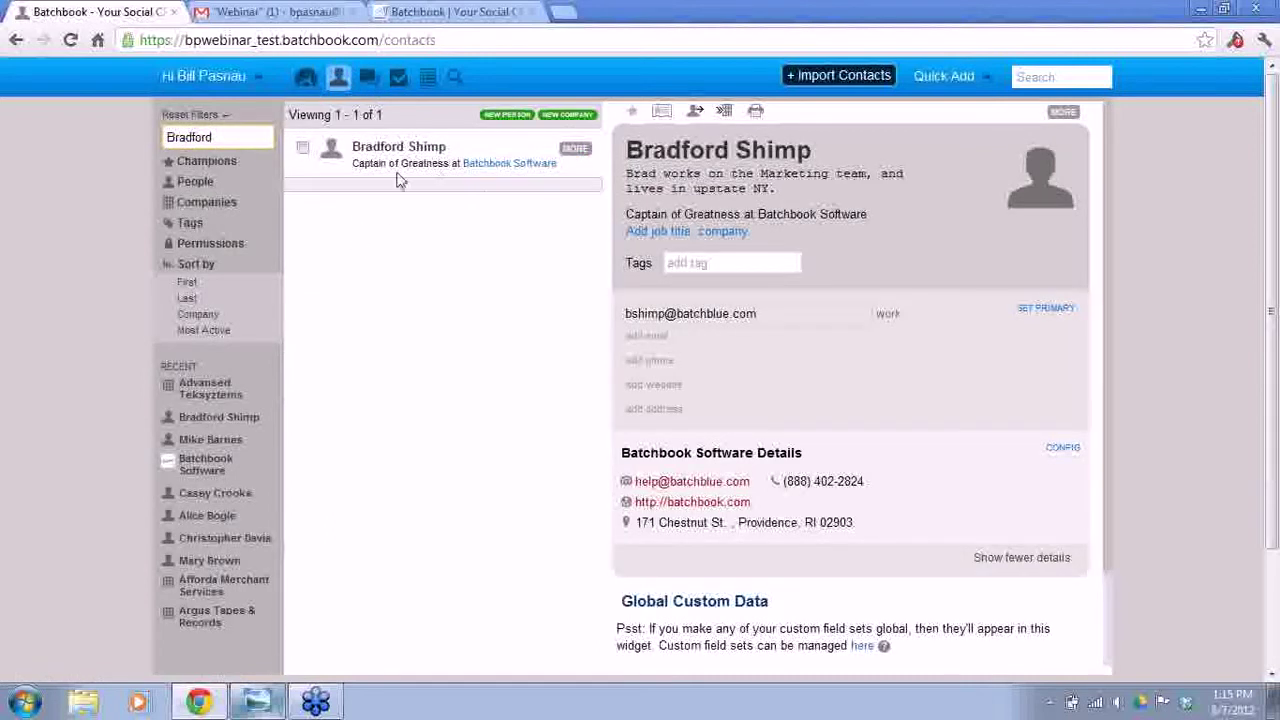
- Attach the Employee set to the contact: Department Marketing, Killer Brownies, Best Friend Forever Yes, then save
click(574, 151)
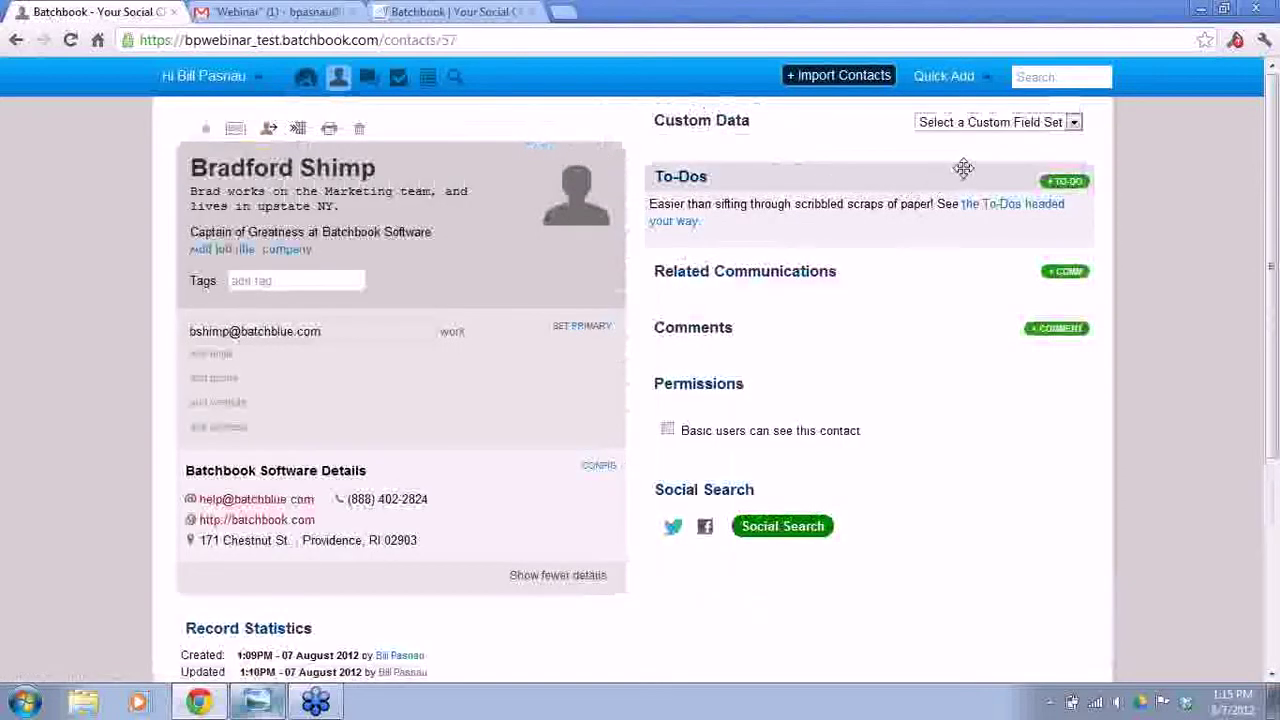
click(1075, 125)
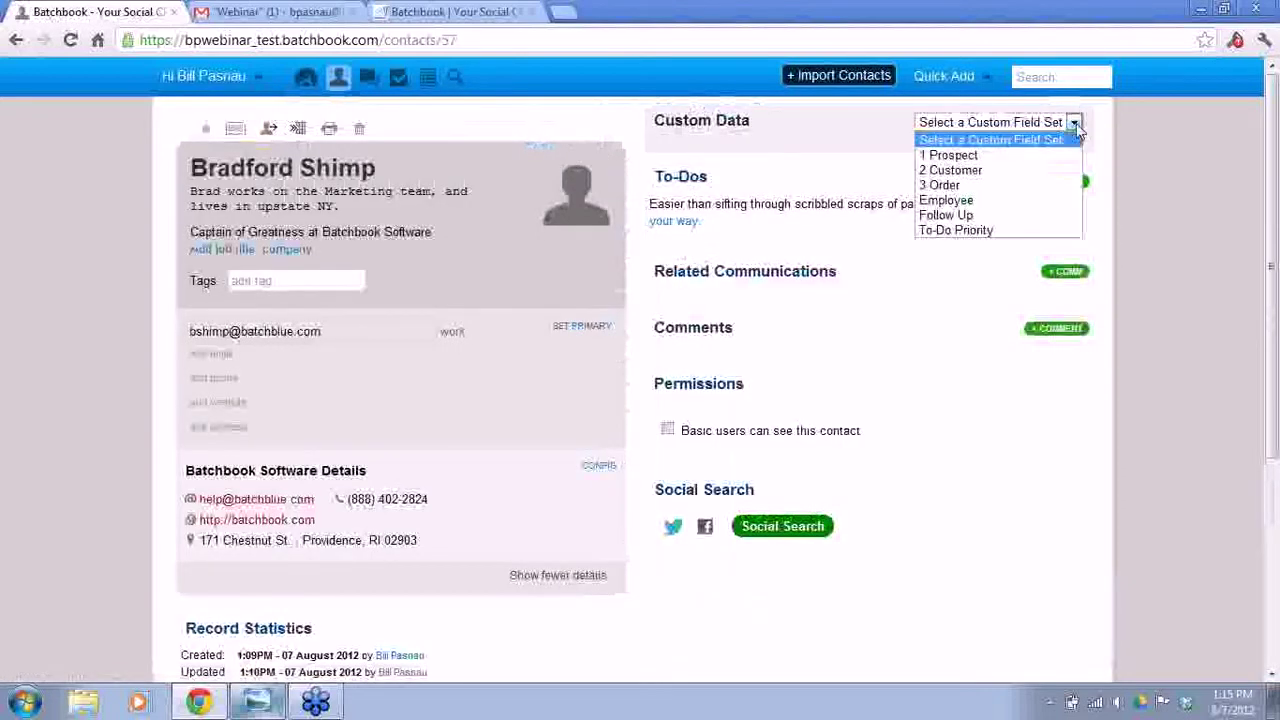
click(964, 203)
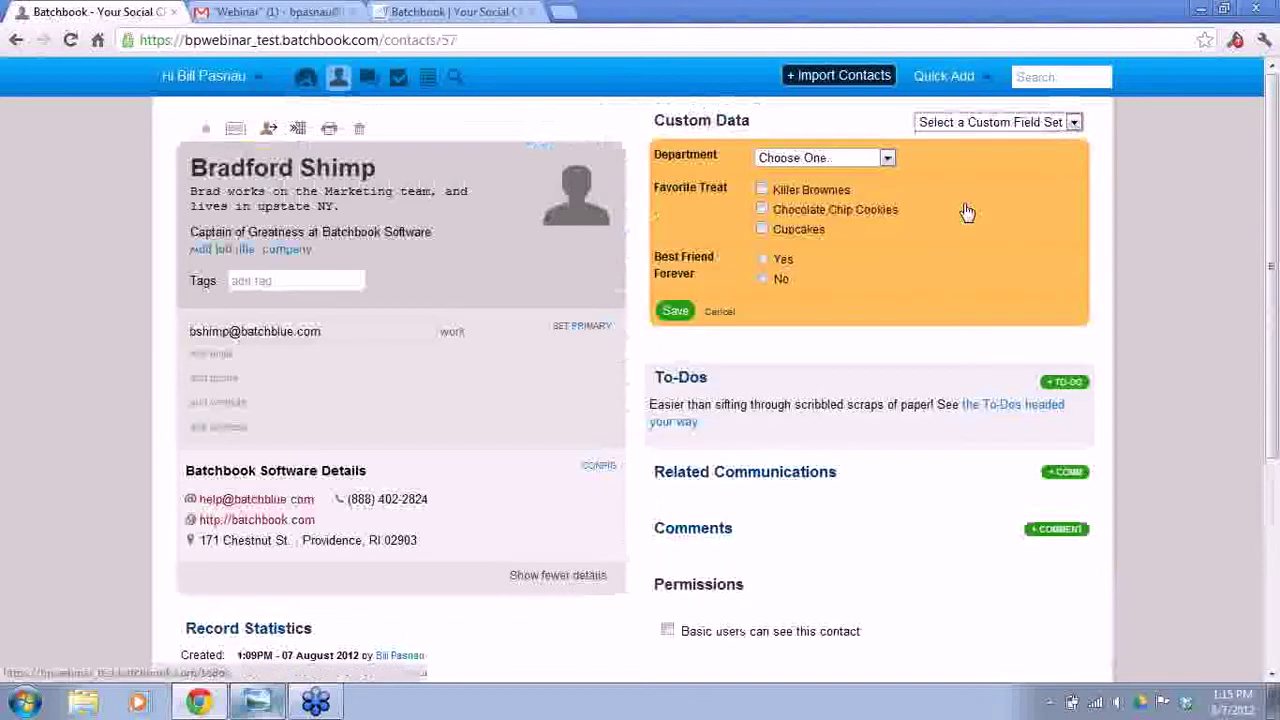
click(868, 162)
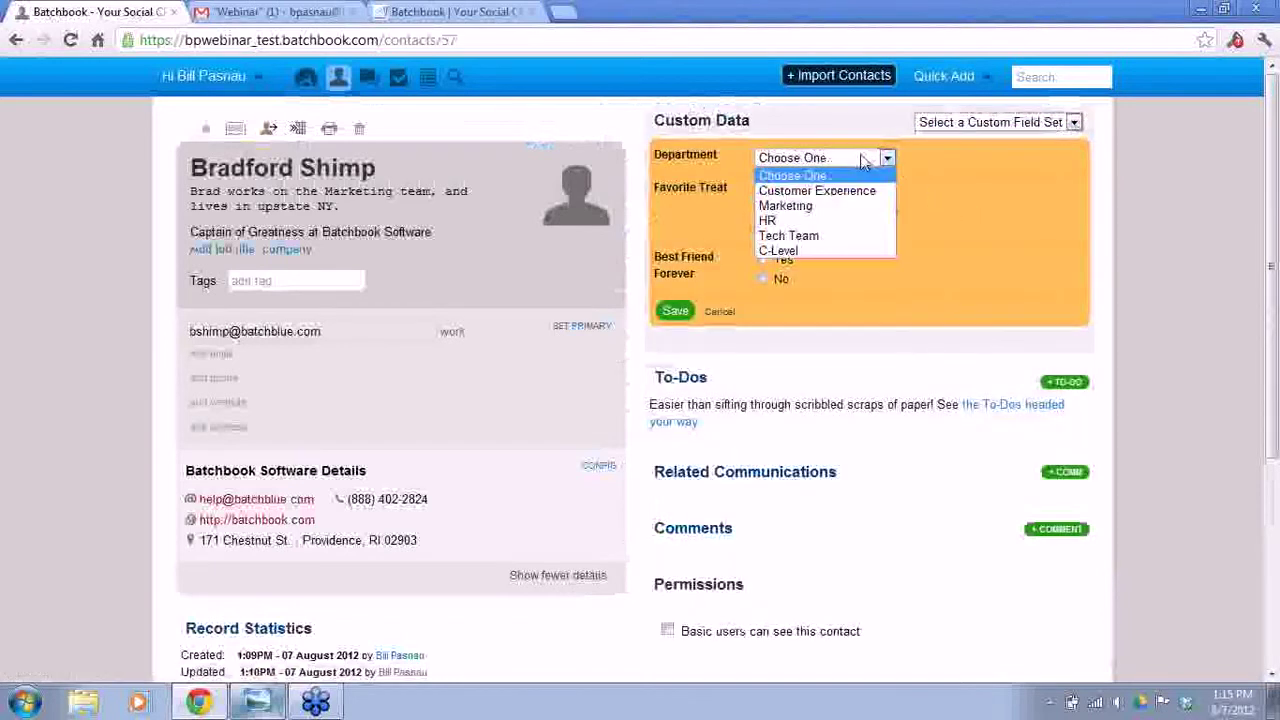
click(806, 206)
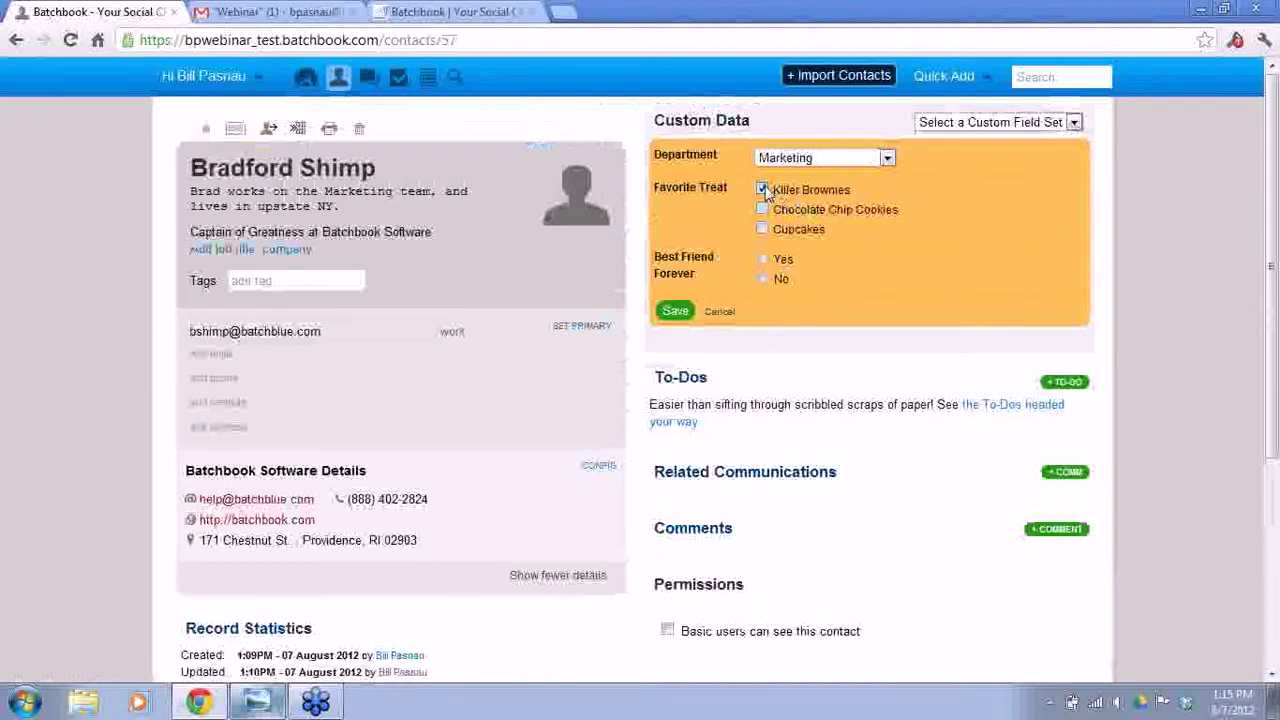
click(765, 261)
click(676, 313)
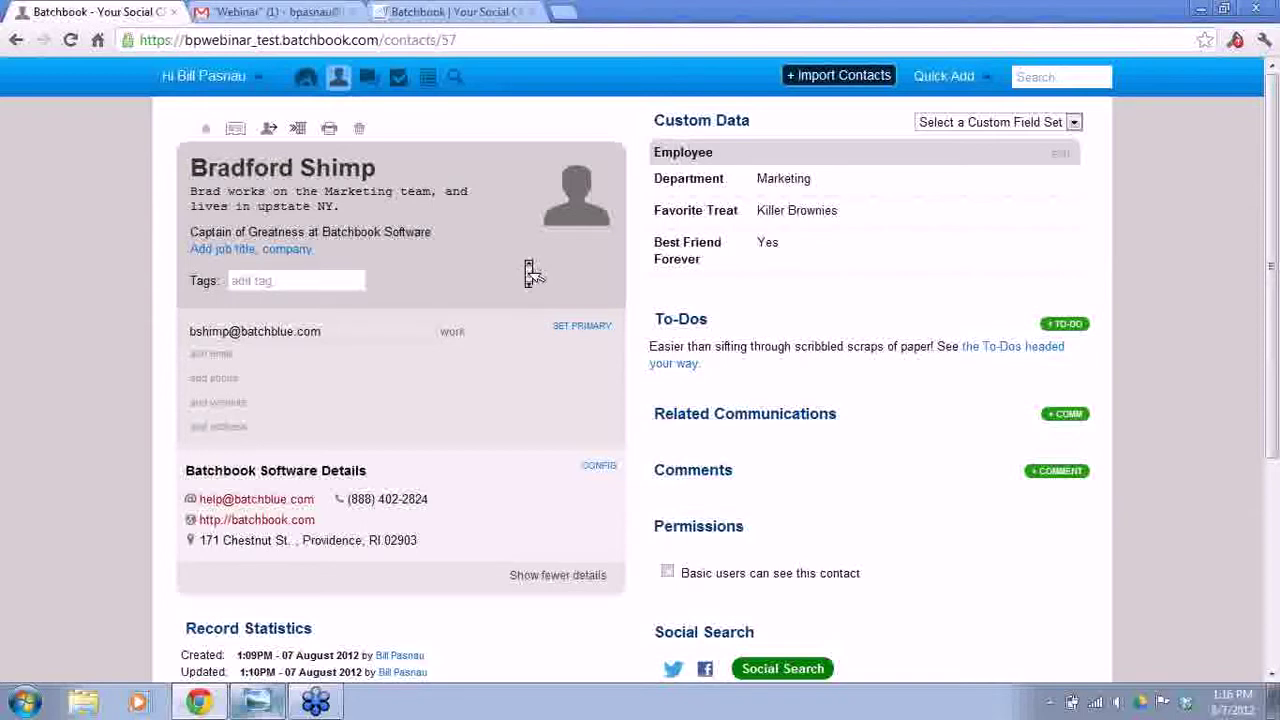
- Link the contact's Twitter handle through Social Search and review his recent tweets
scroll(525, 268, down, 3)
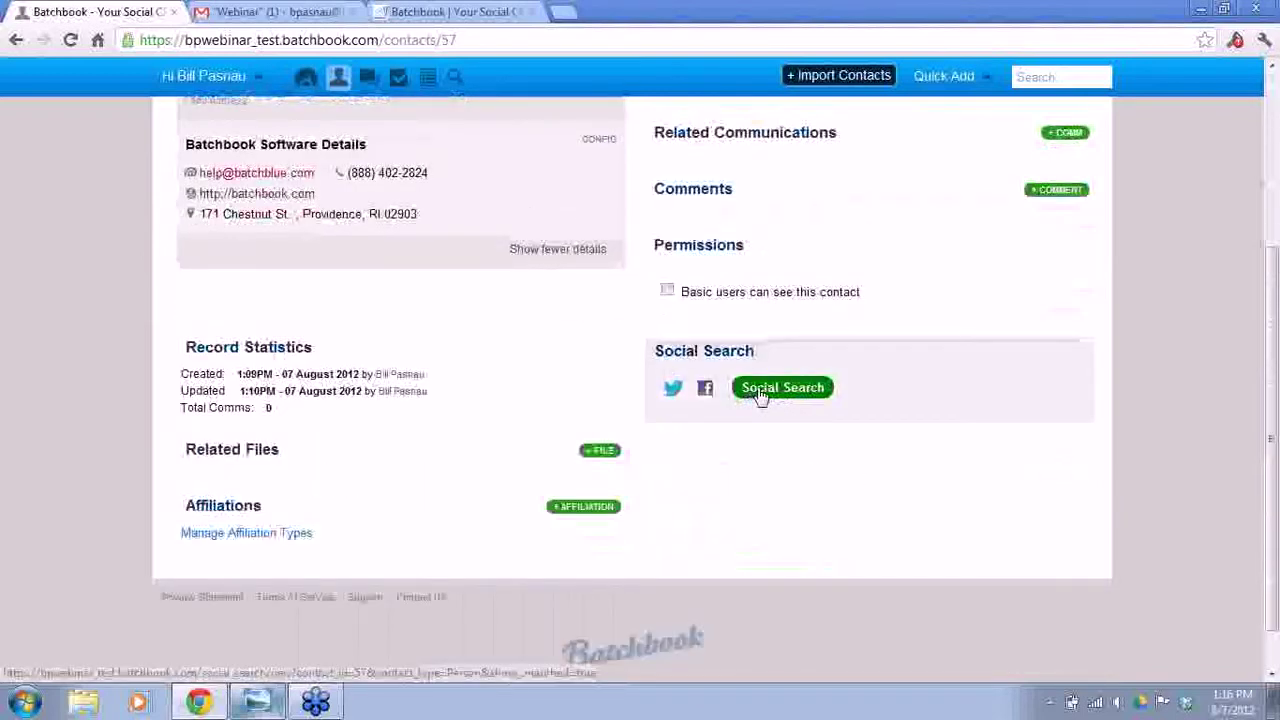
click(760, 395)
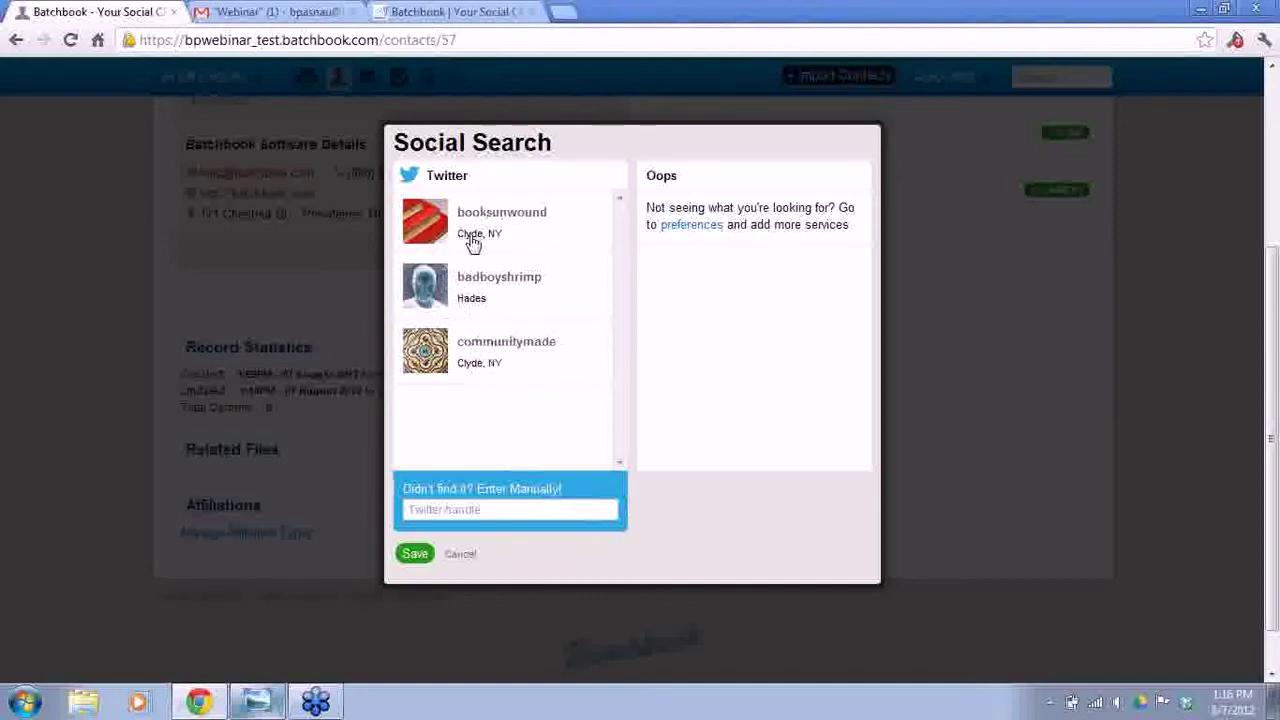
click(465, 510)
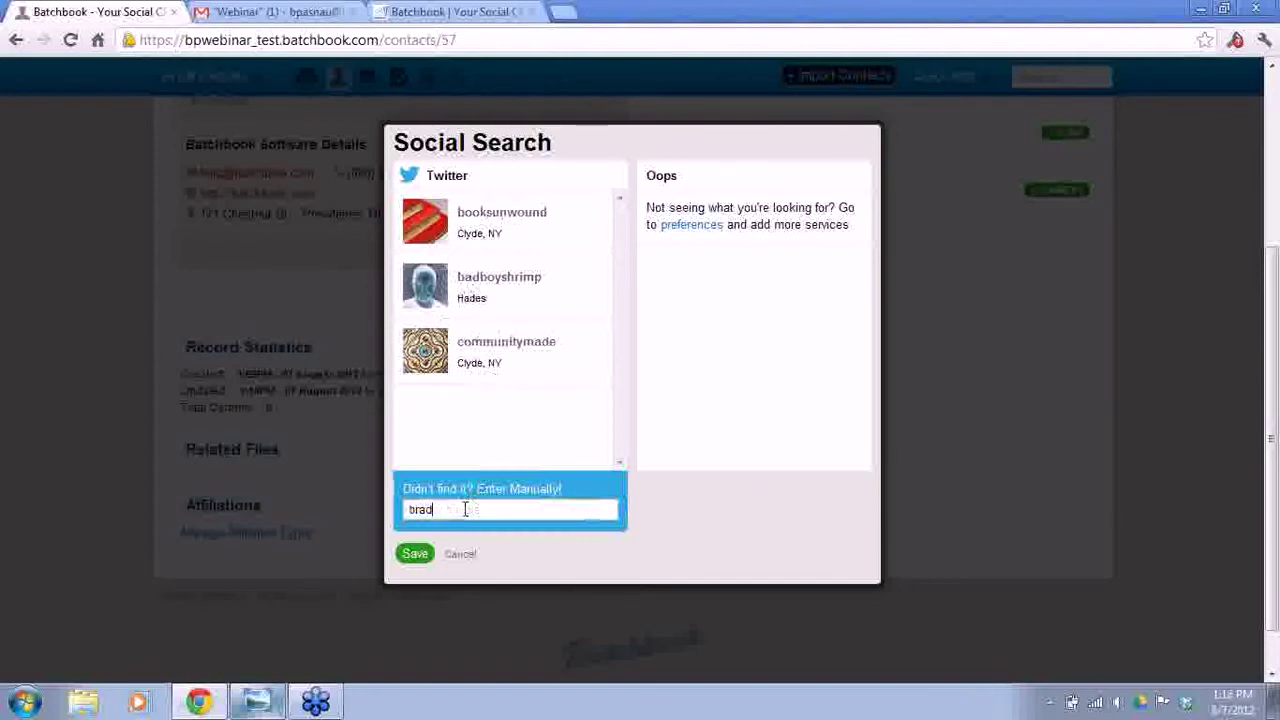
click(416, 554)
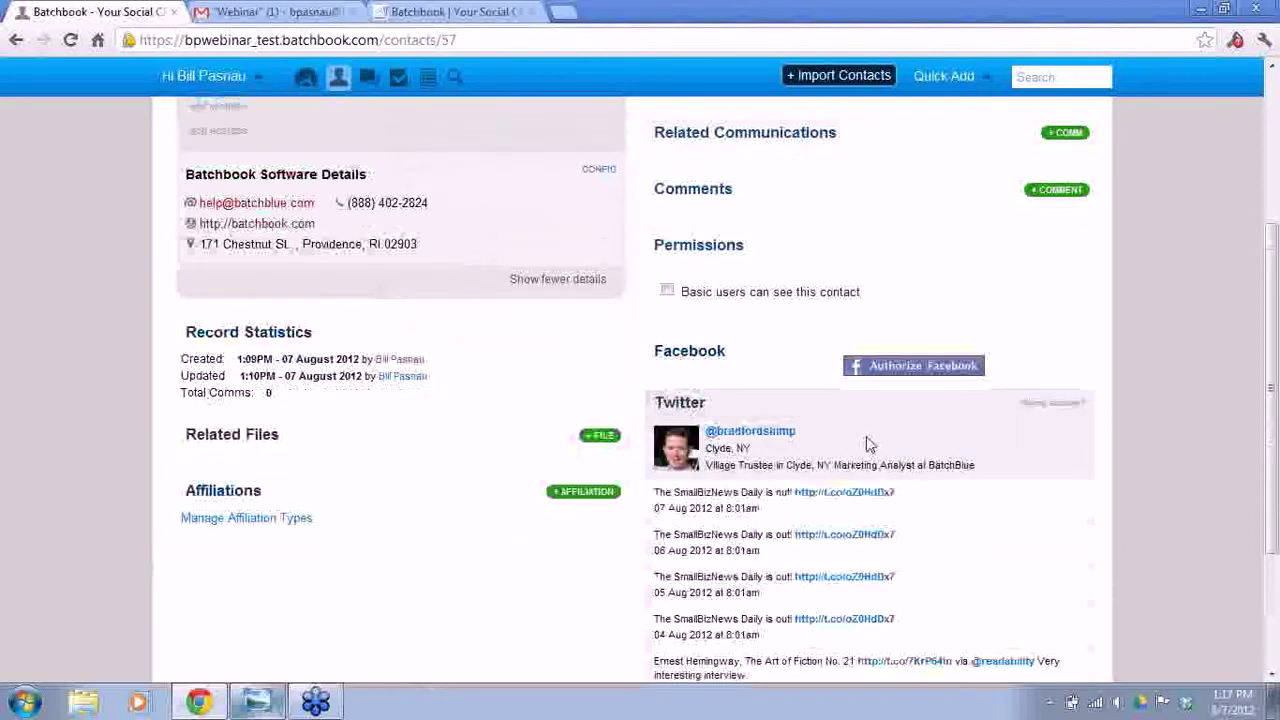
scroll(868, 444, down, 3)
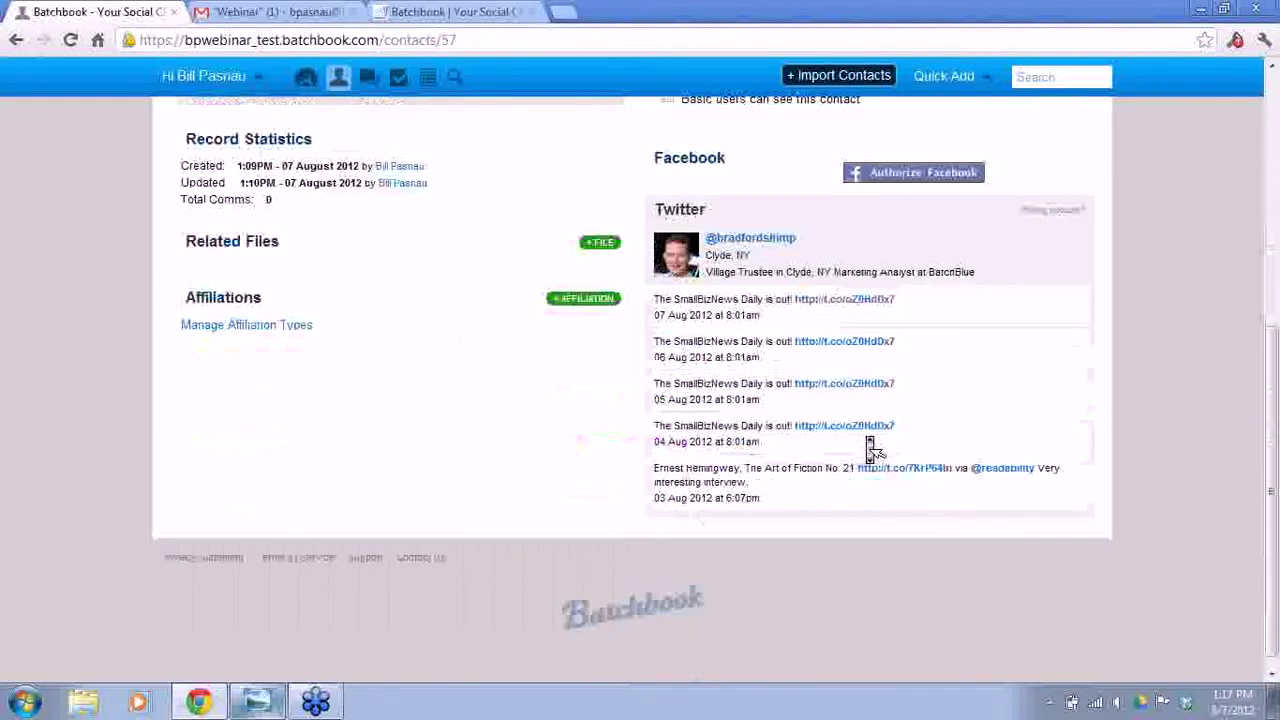
scroll(870, 447, up, 3)
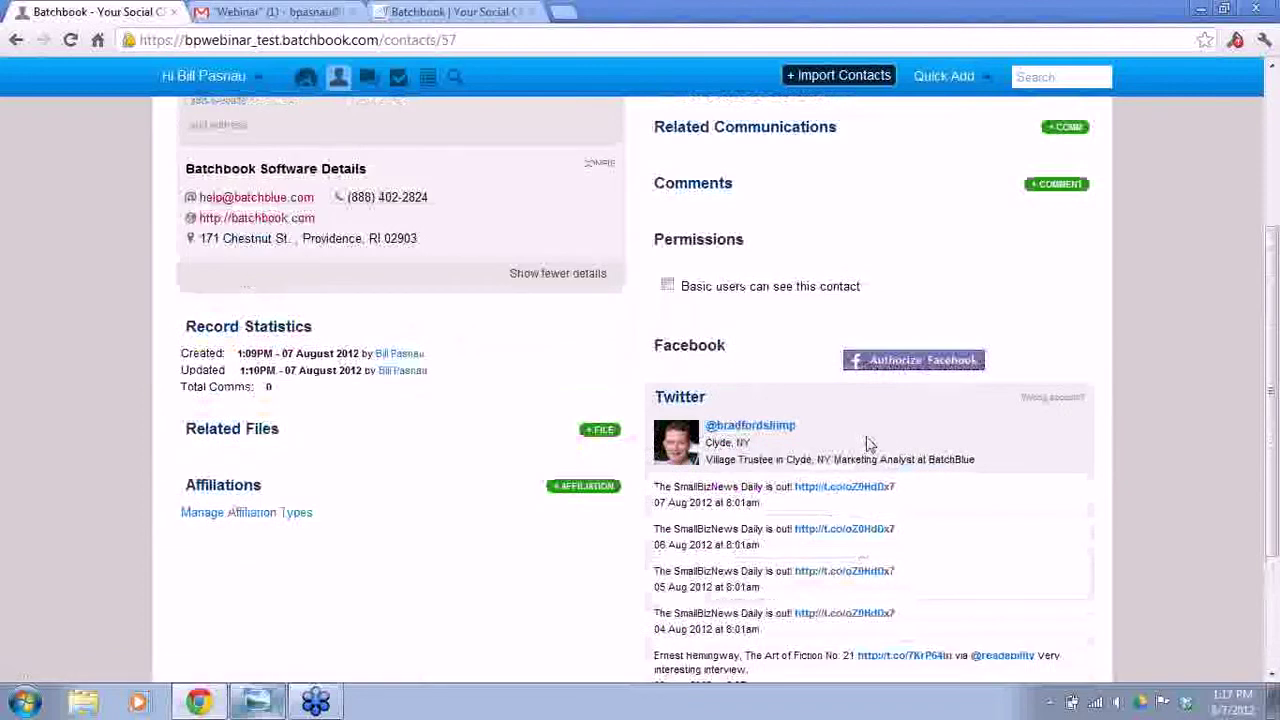
scroll(868, 444, up, 5)
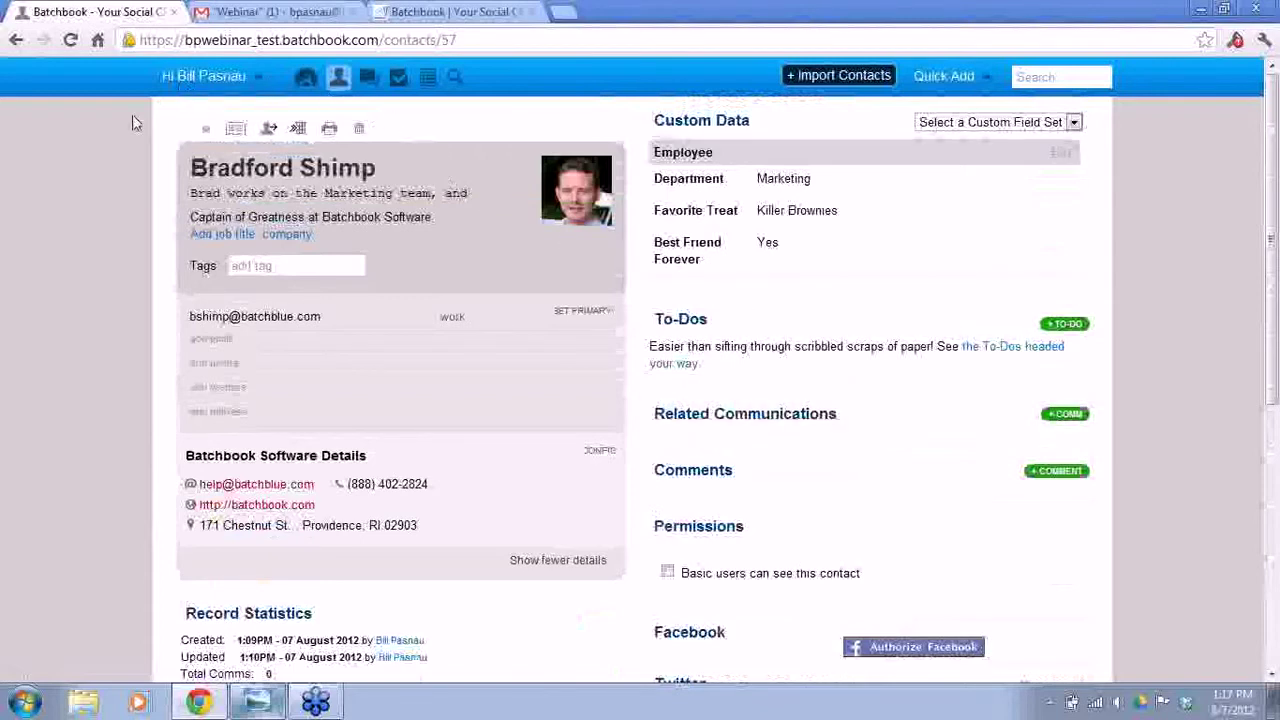
- Open the 'When is the webinar?' email under Gmail's Webinar label
click(263, 20)
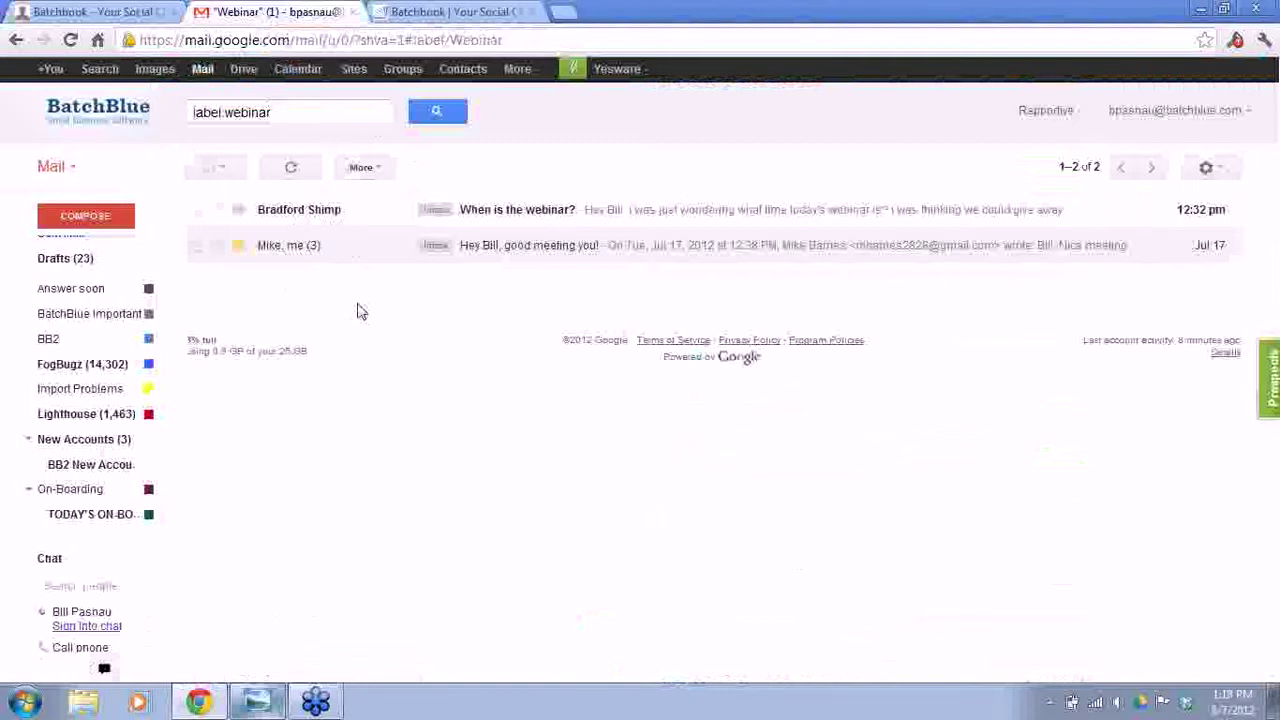
click(313, 218)
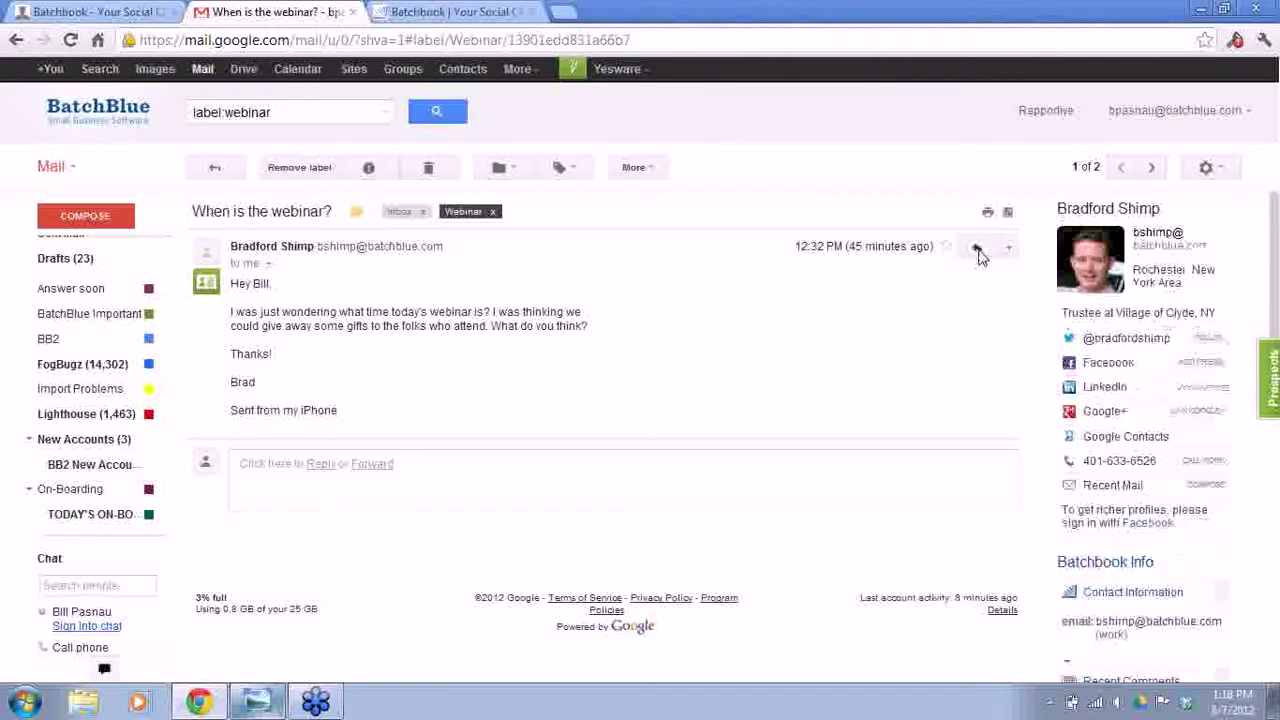
- Draft a reply promising attendees a Formstack form, add the bpsig signature and a Bcc line
click(977, 249)
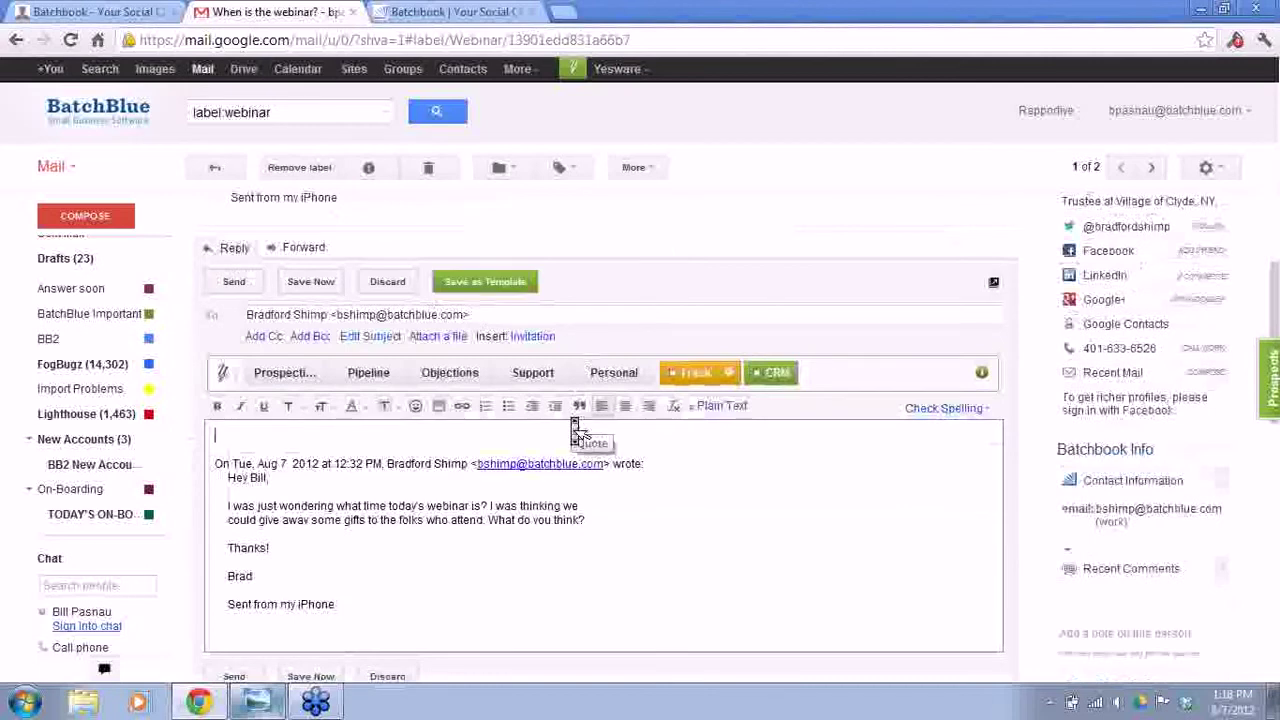
scroll(572, 418, down, 3)
text(Hey Brad,)
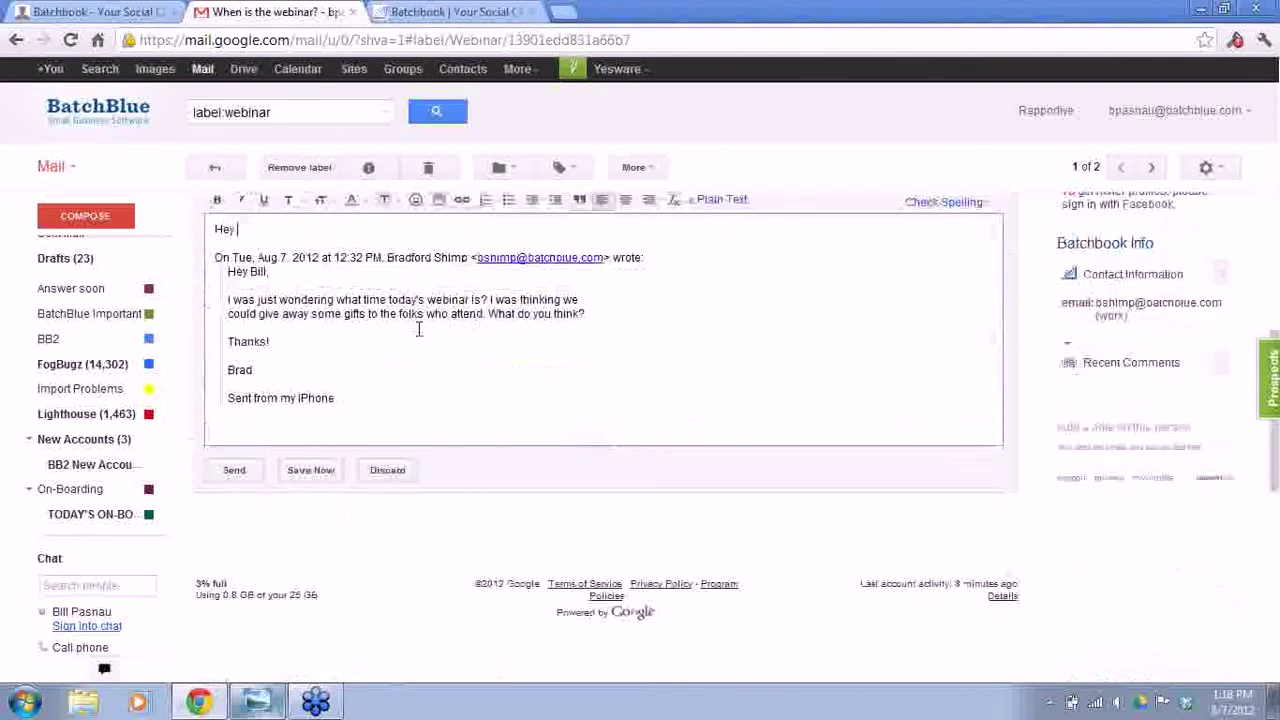
key(Return)
key(Return)
text(I'm)
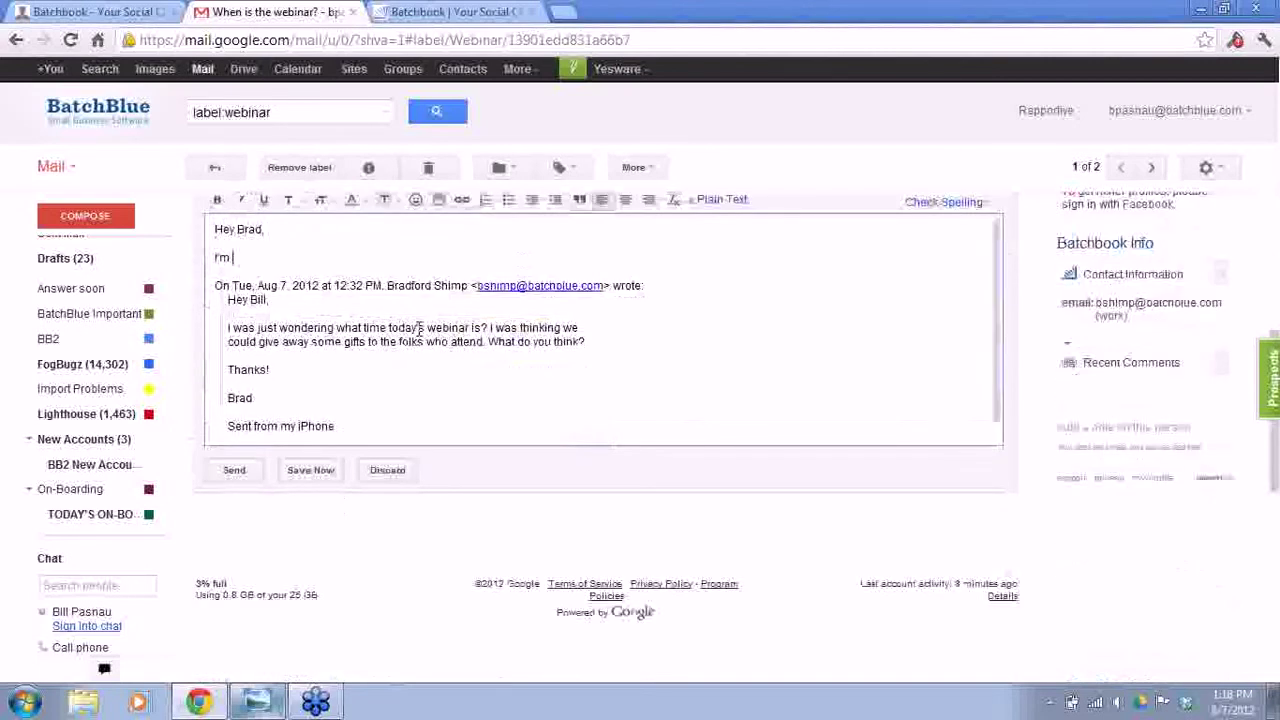
text( doing the webinar now)
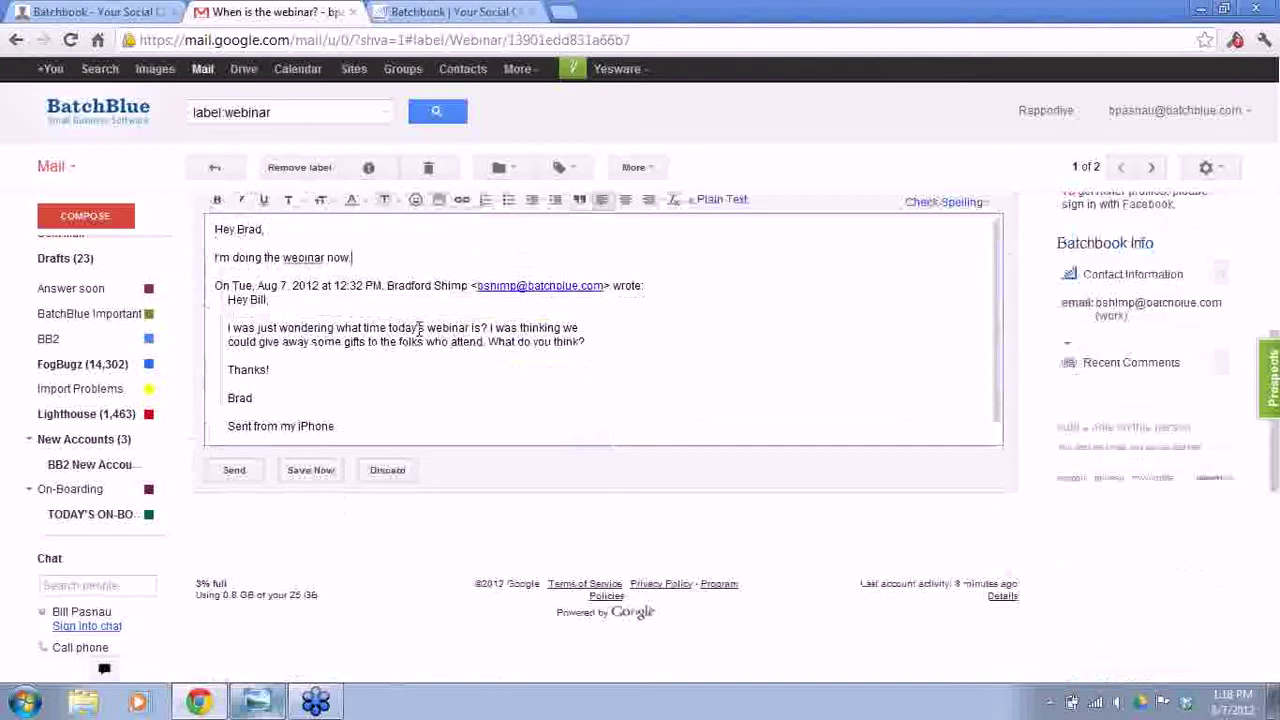
text(, and that sounds great!  I'll create a Formstac)
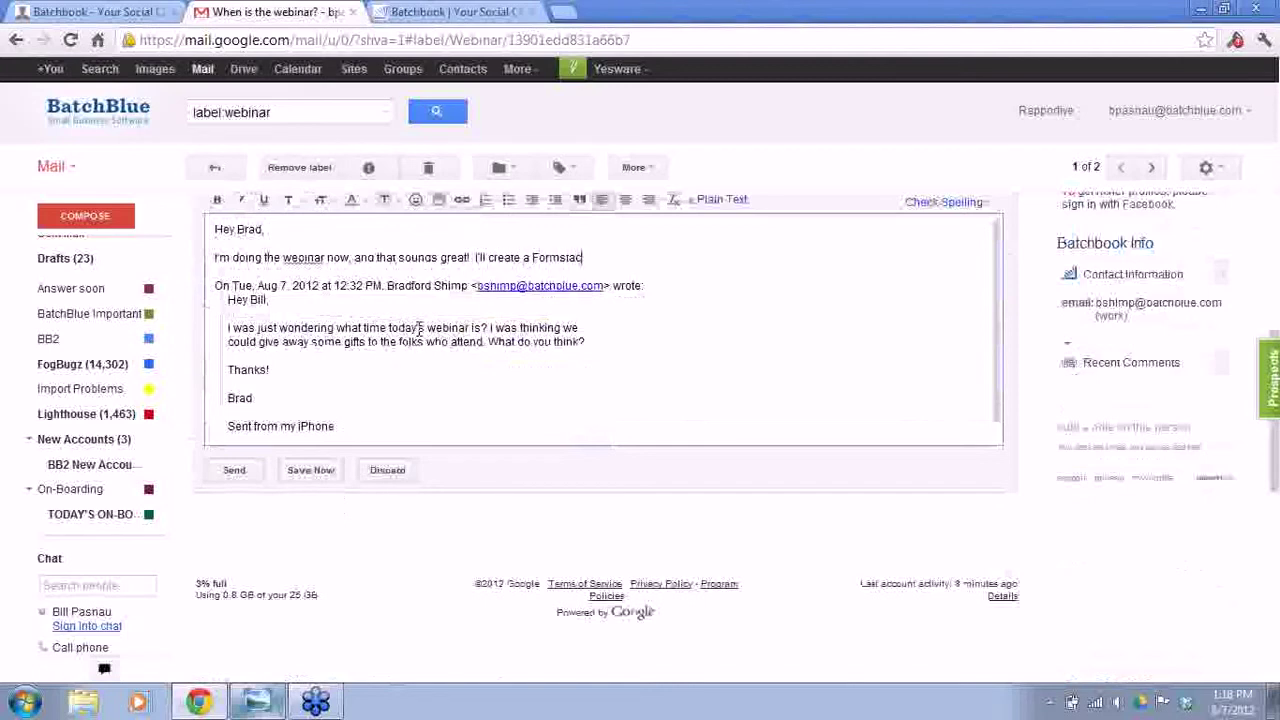
text(k form, and send it out to all the)
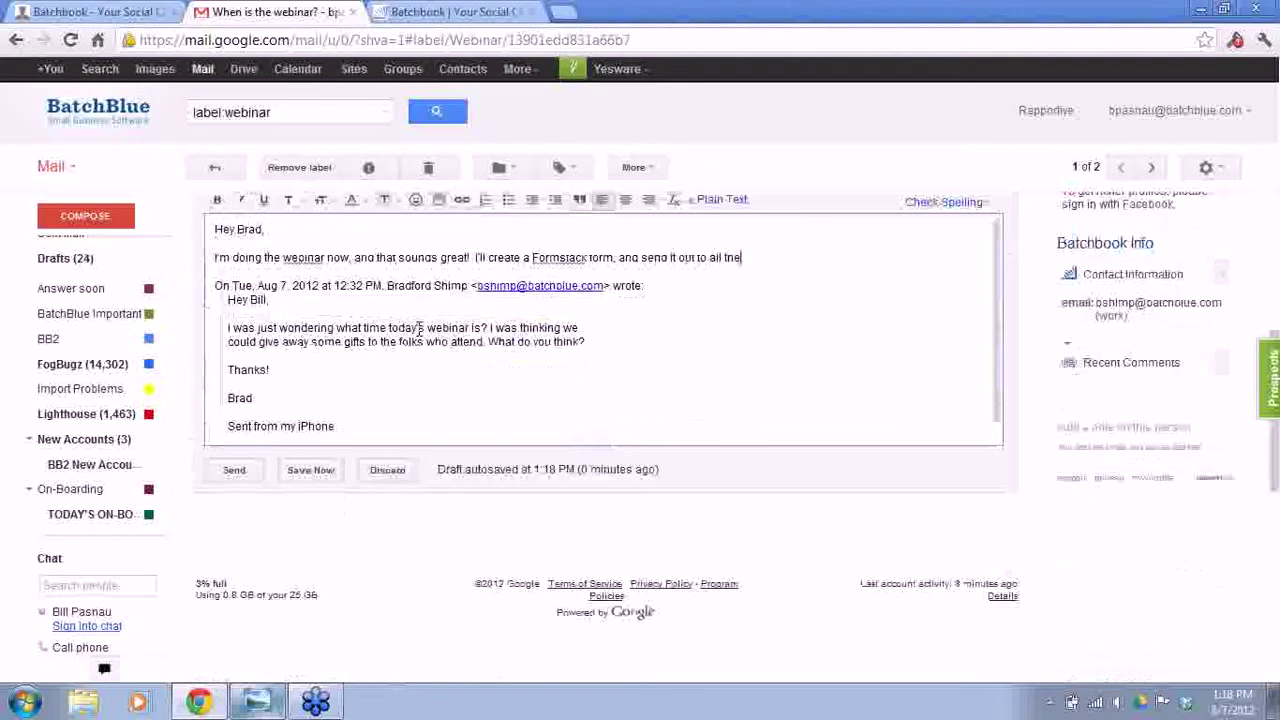
text( attendees!!!)
key(Return)
key(Return)
text(bpsig)
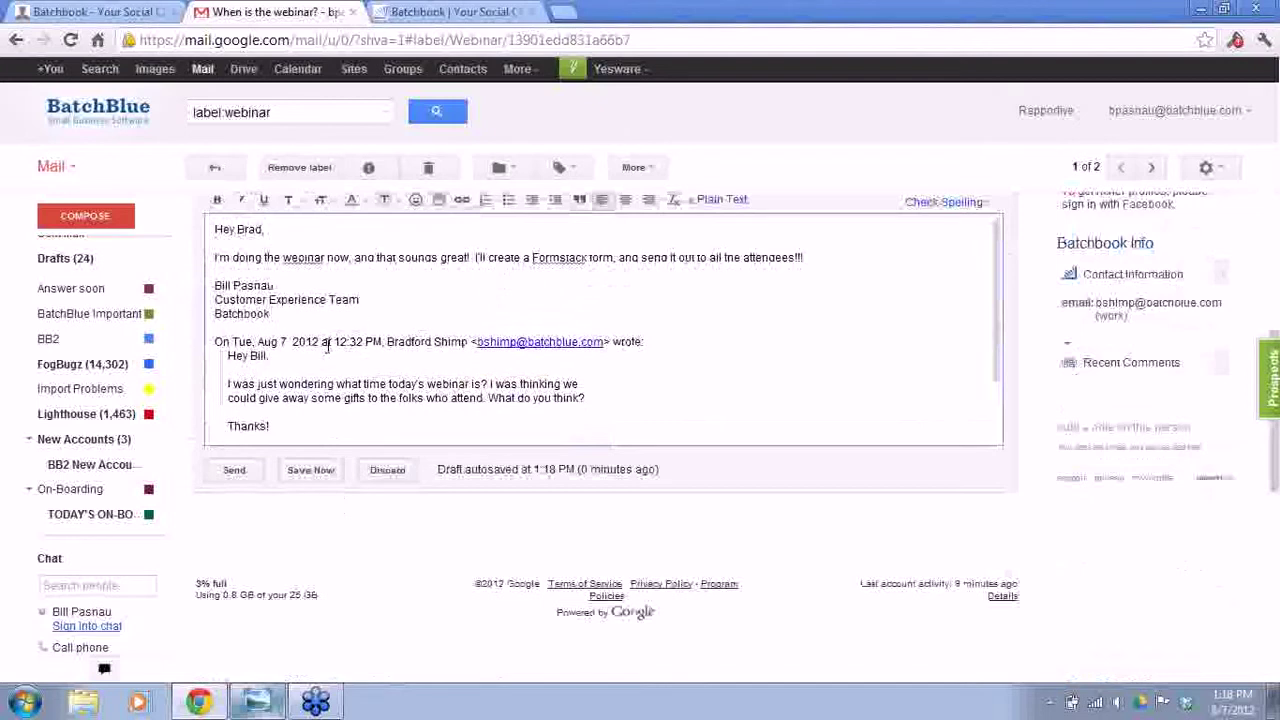
scroll(324, 330, up, 1)
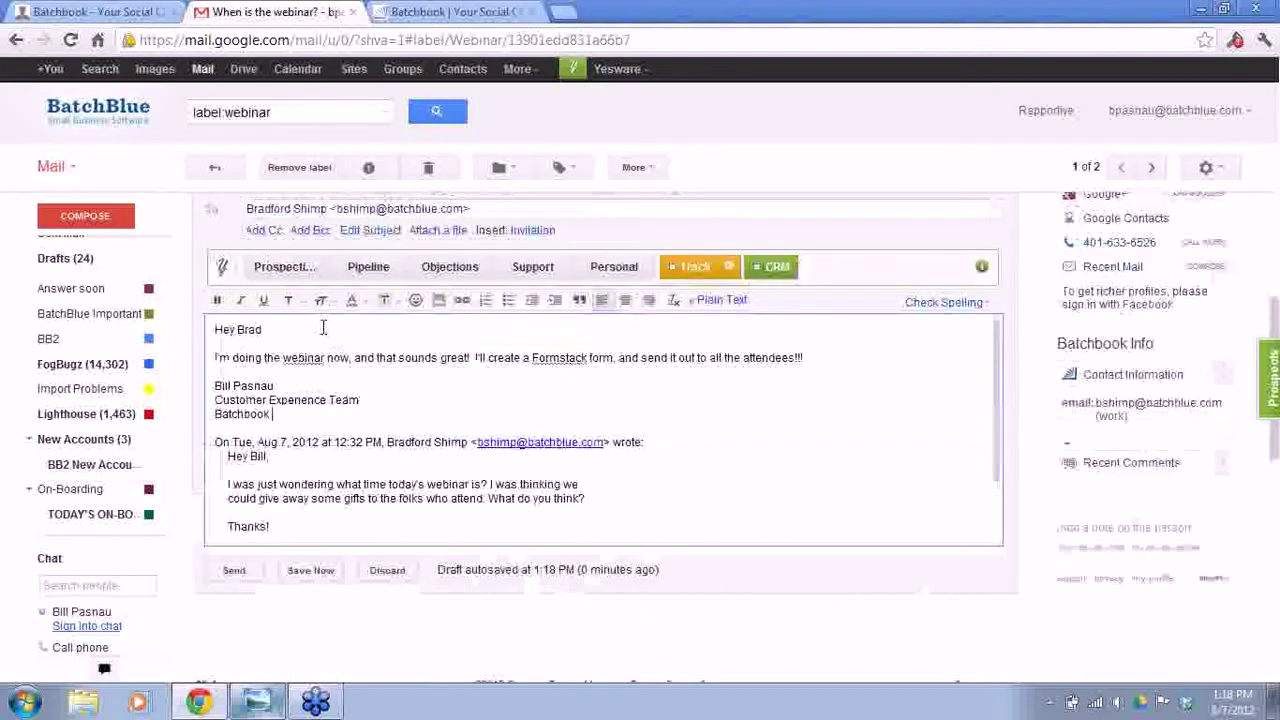
click(309, 231)
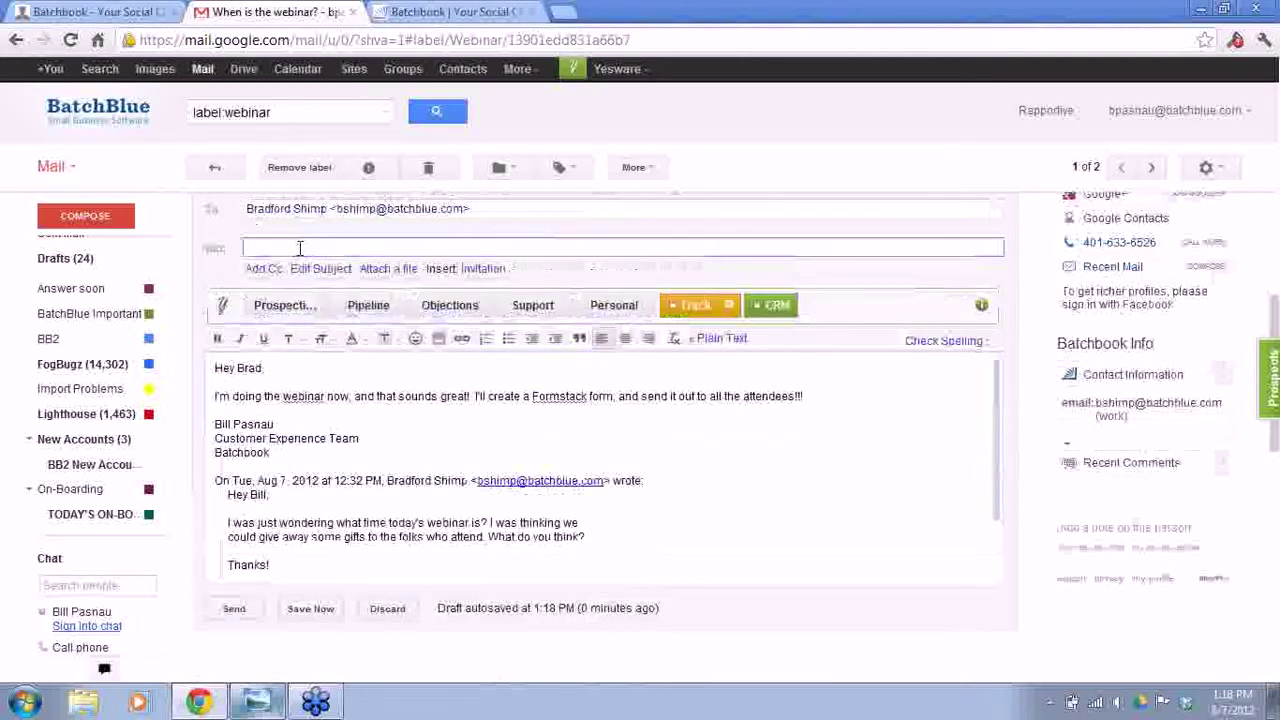
- Copy the Batchbox forwarding address from Batchbook's personal preferences
click(95, 11)
mouse_move(250, 78)
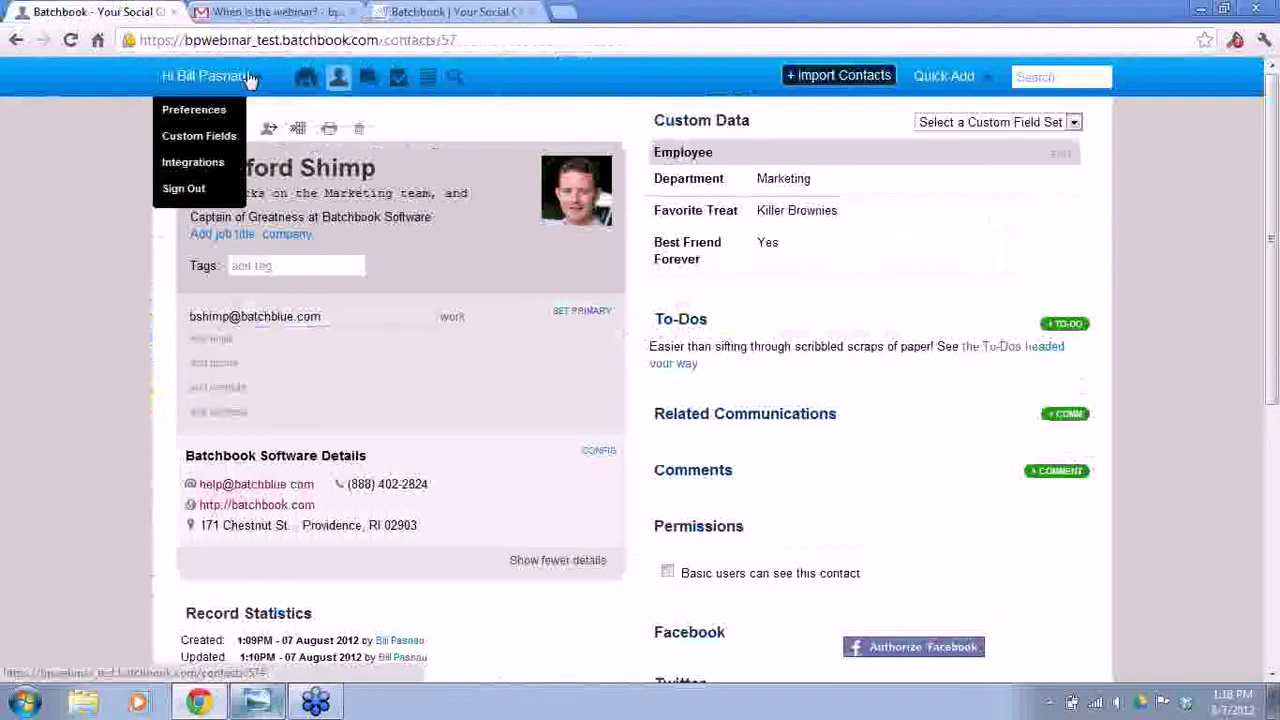
click(214, 111)
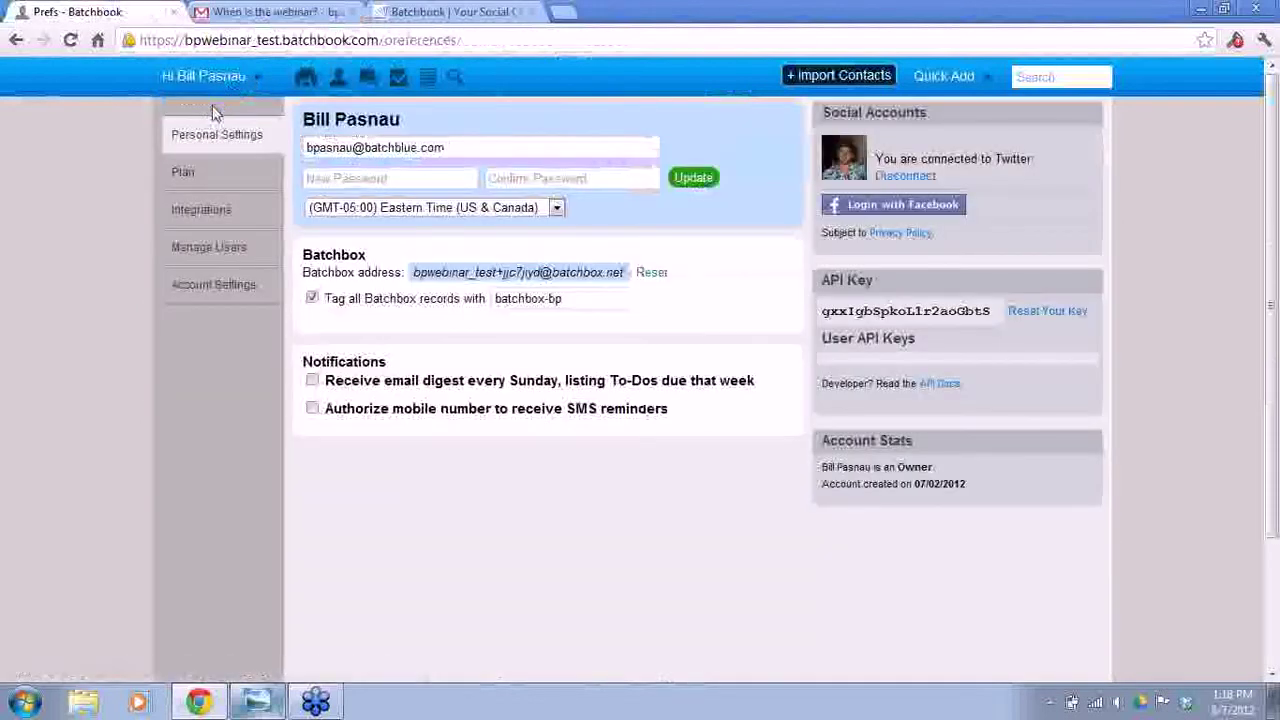
drag(412, 272, 624, 273)
right_click(602, 279)
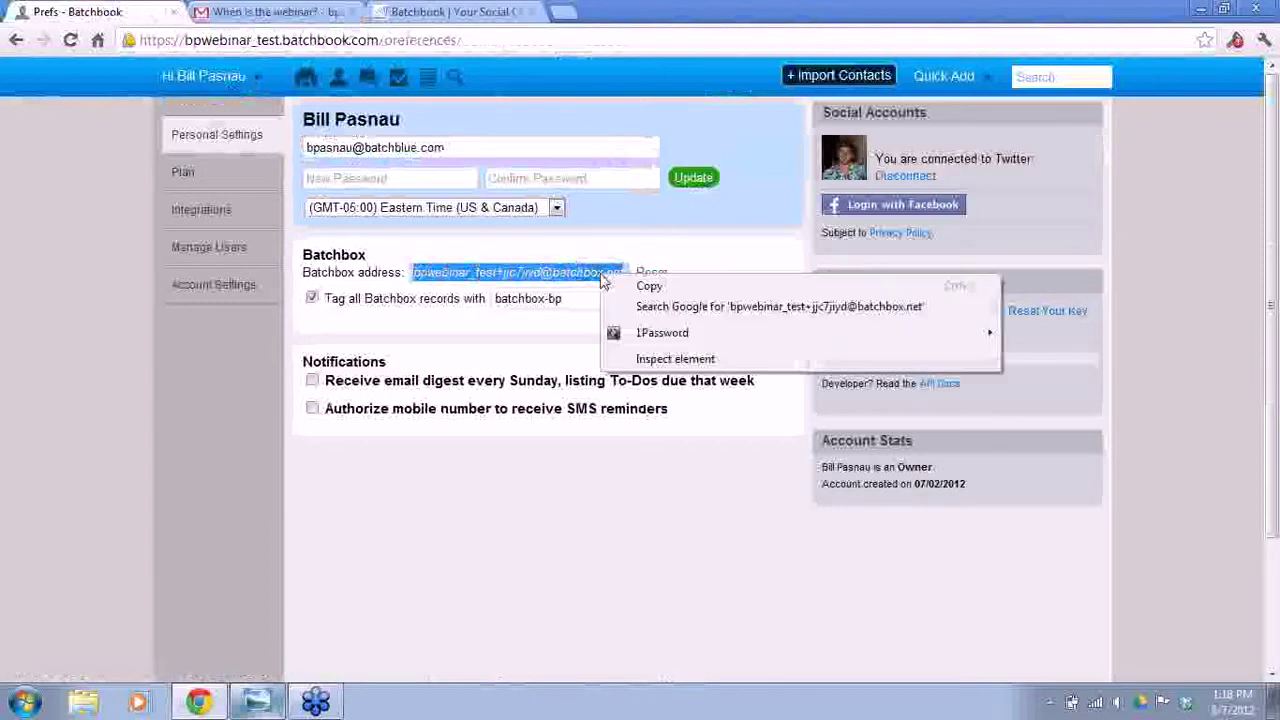
click(648, 286)
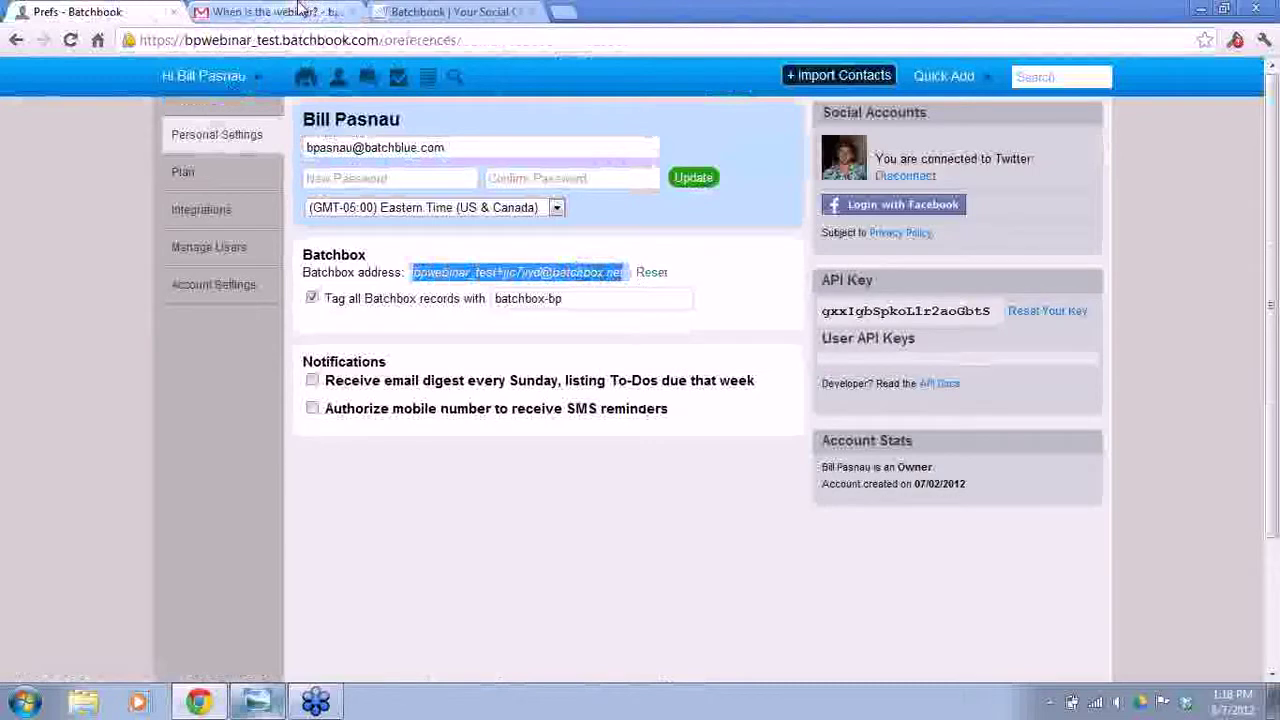
- Paste the Batchbox address into the reply's Bcc field and send the reply
click(300, 10)
right_click(308, 248)
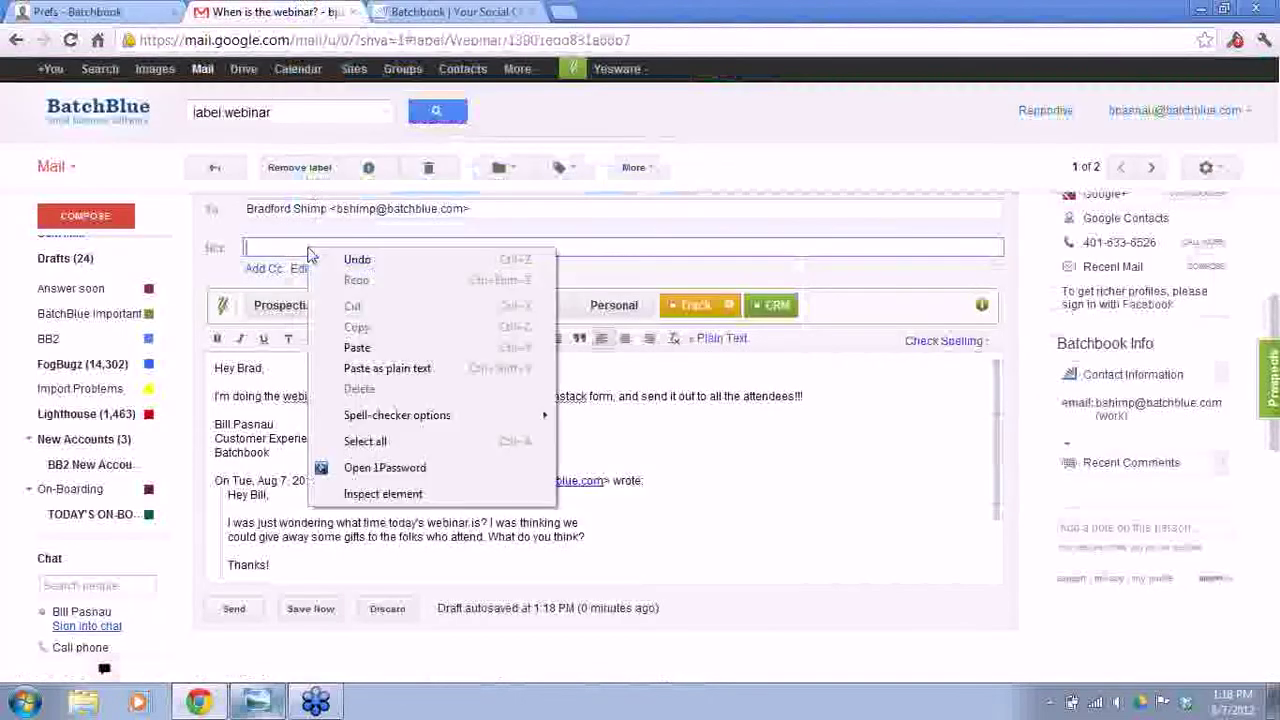
click(357, 349)
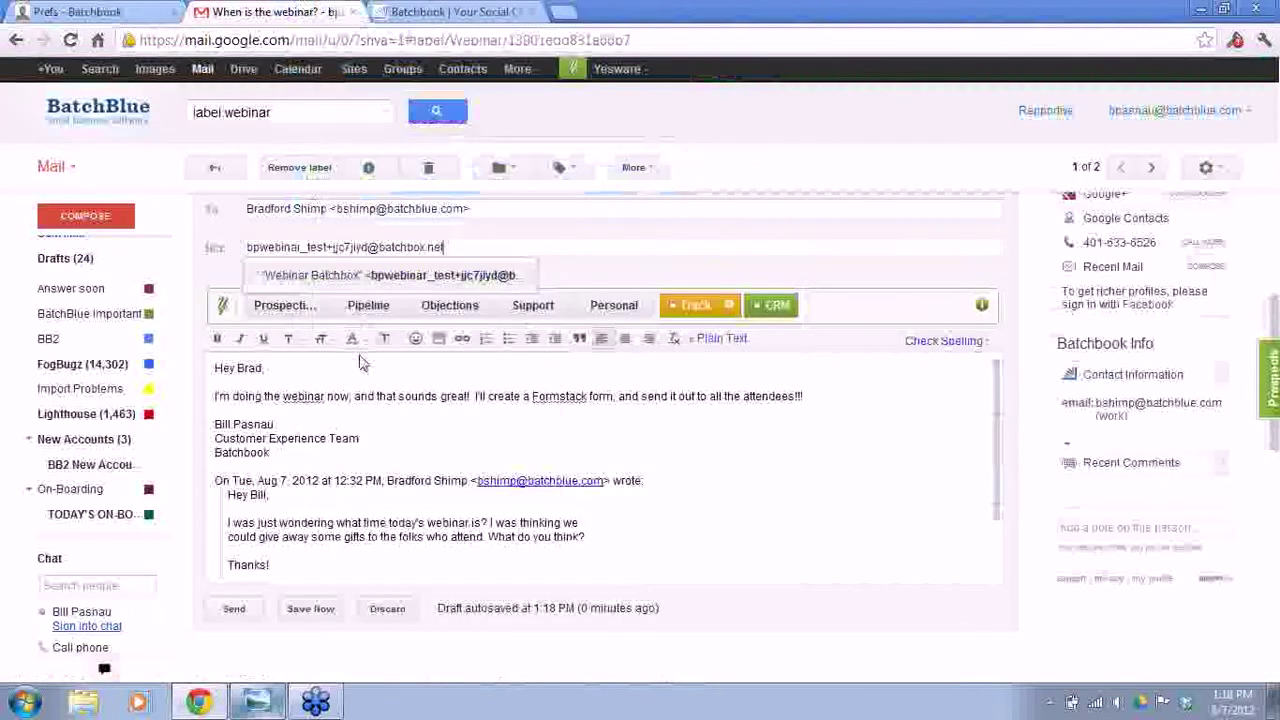
click(305, 277)
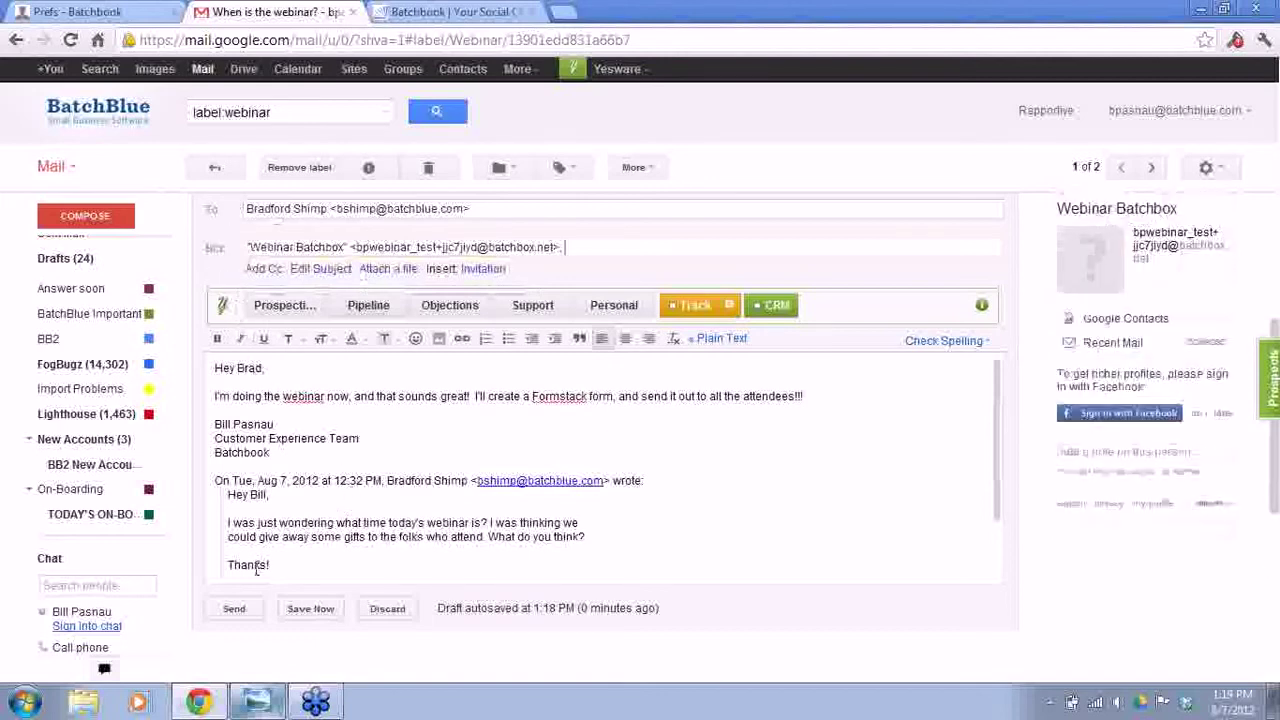
click(234, 610)
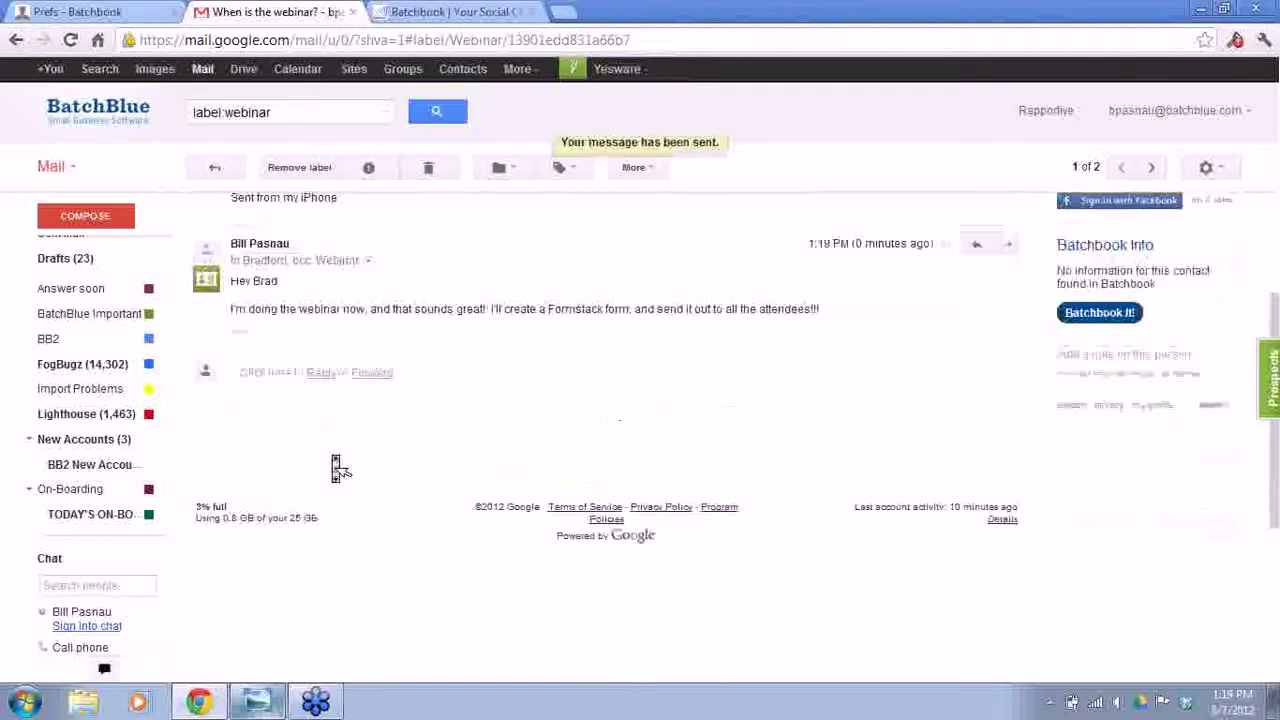
- From the contact's full record, open the 'Re: When is the webinar?' email in a new tab
click(82, 11)
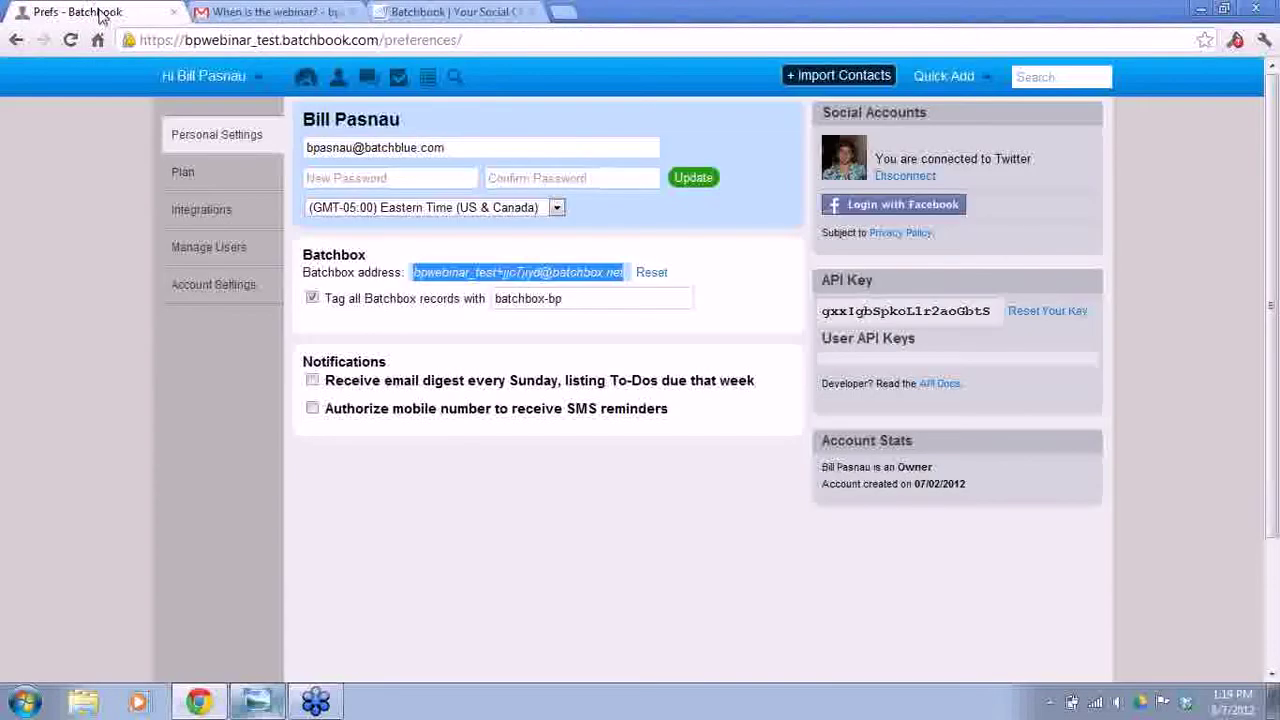
click(339, 88)
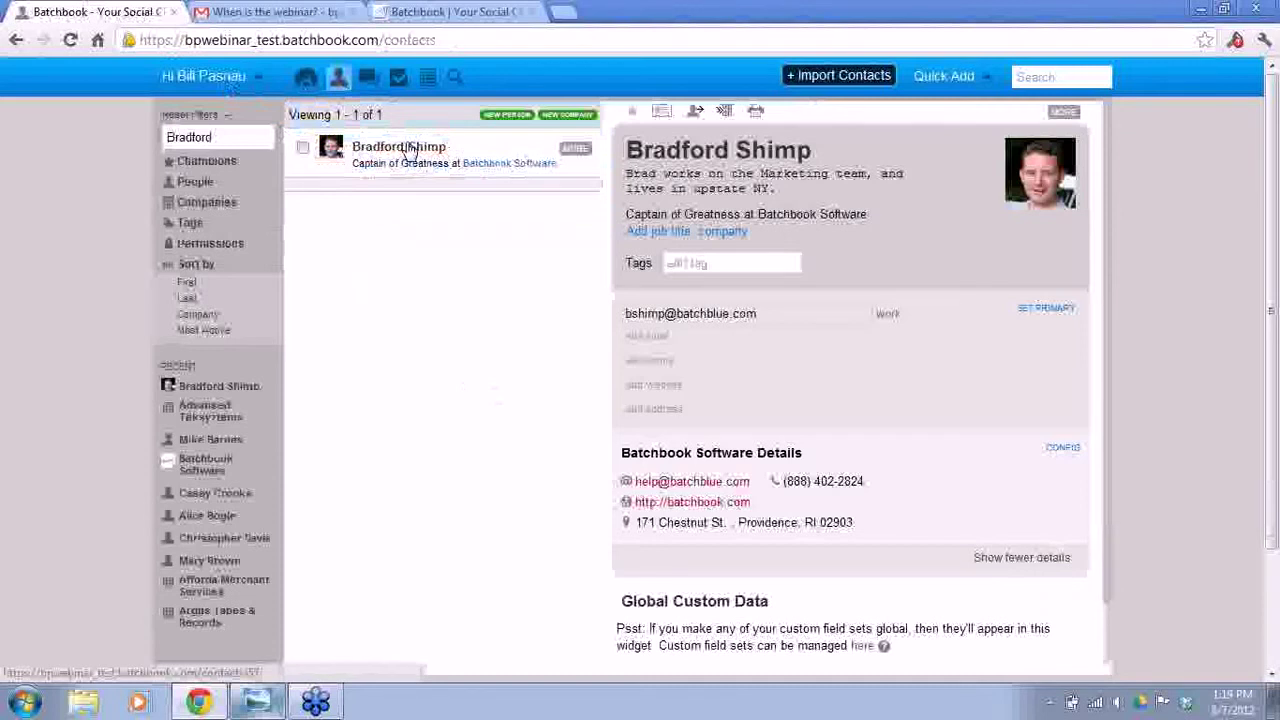
click(585, 156)
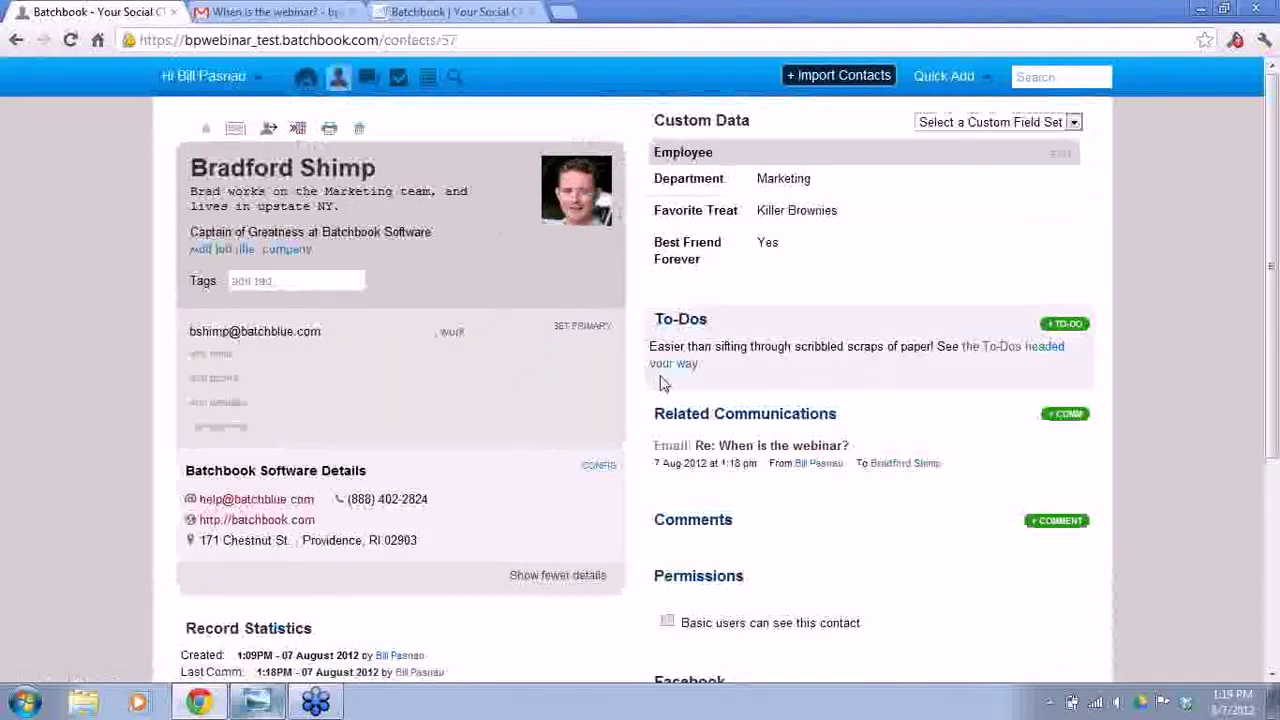
scroll(857, 392, down, 1)
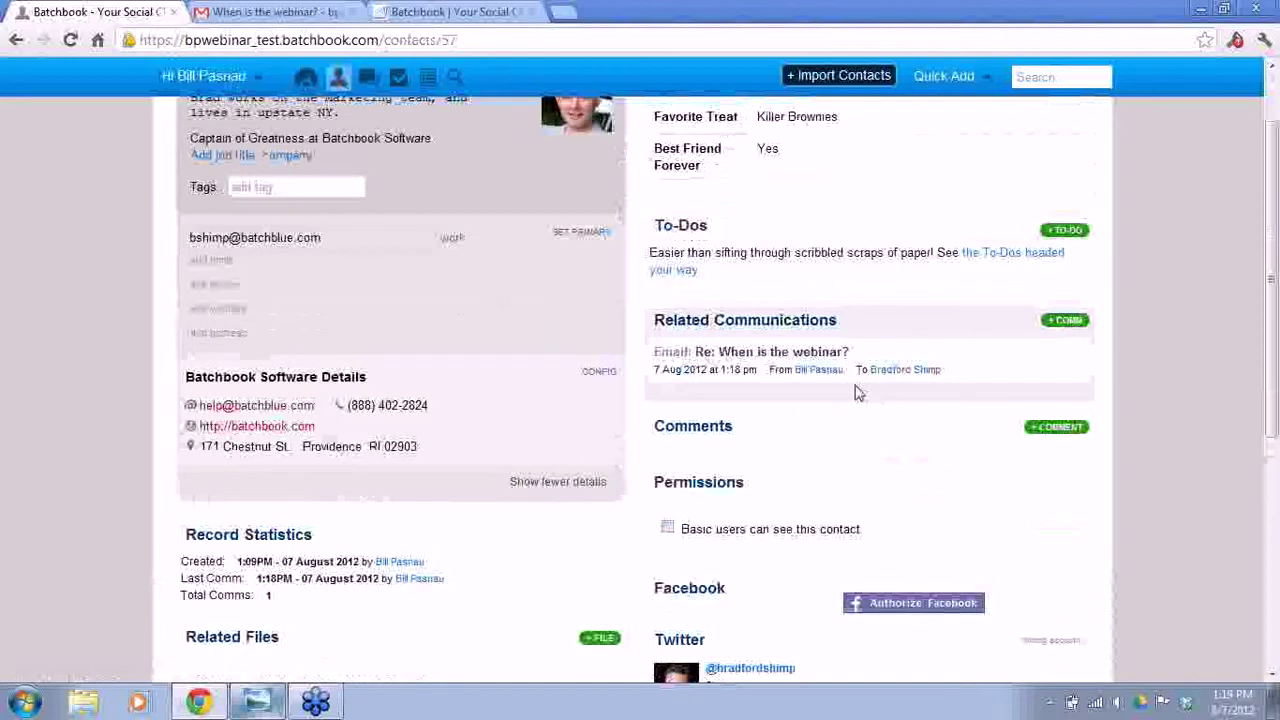
right_click(772, 352)
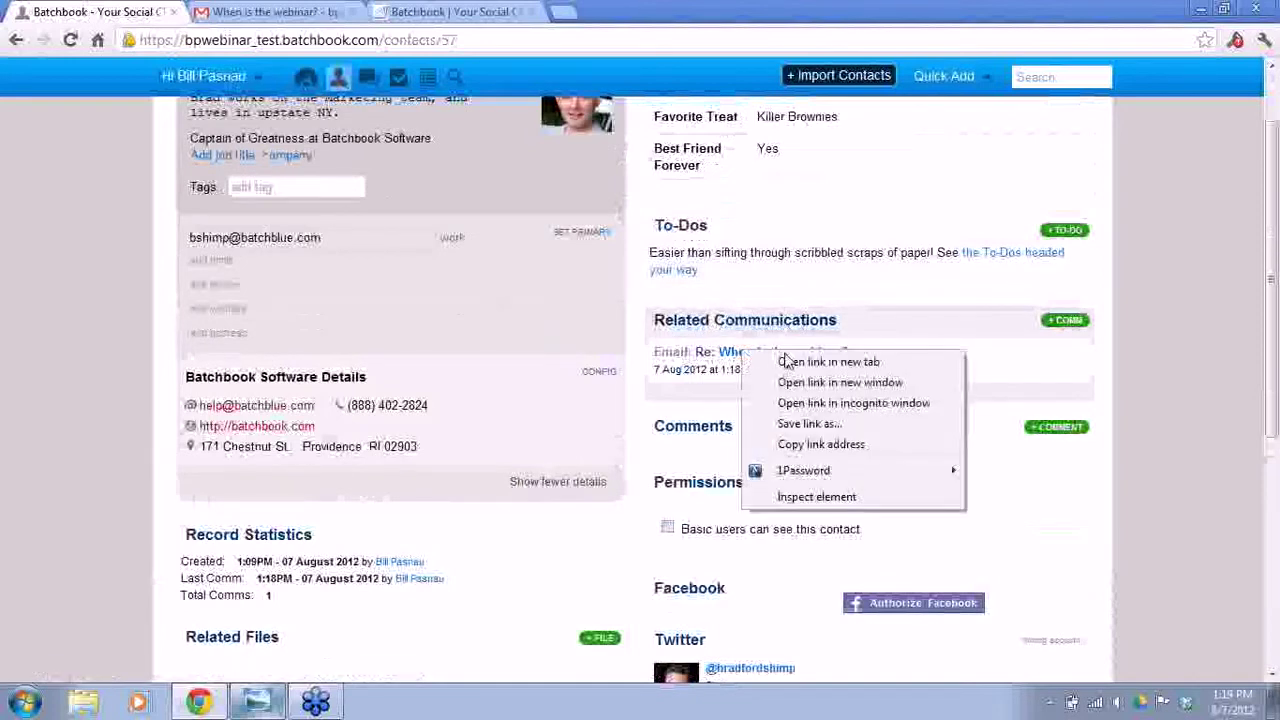
click(795, 362)
click(237, 11)
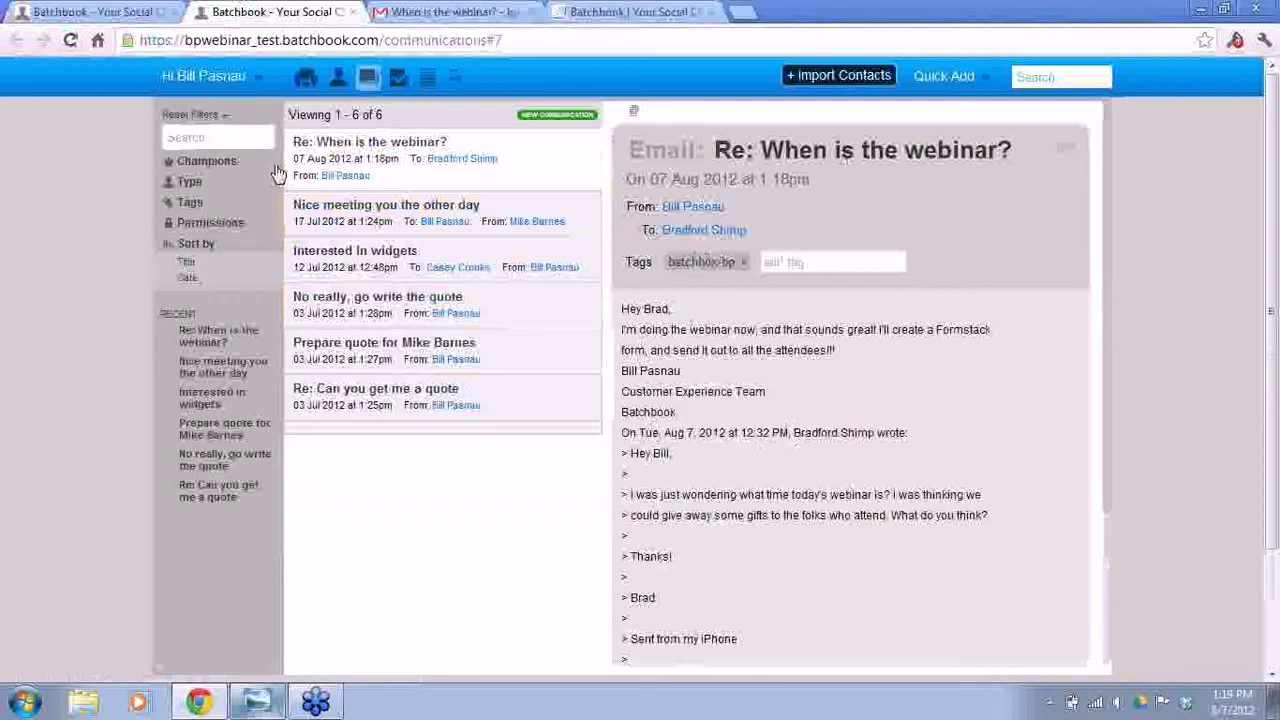
- Filter communications by the contact's name, clear the filter, and return to the record tab
click(232, 139)
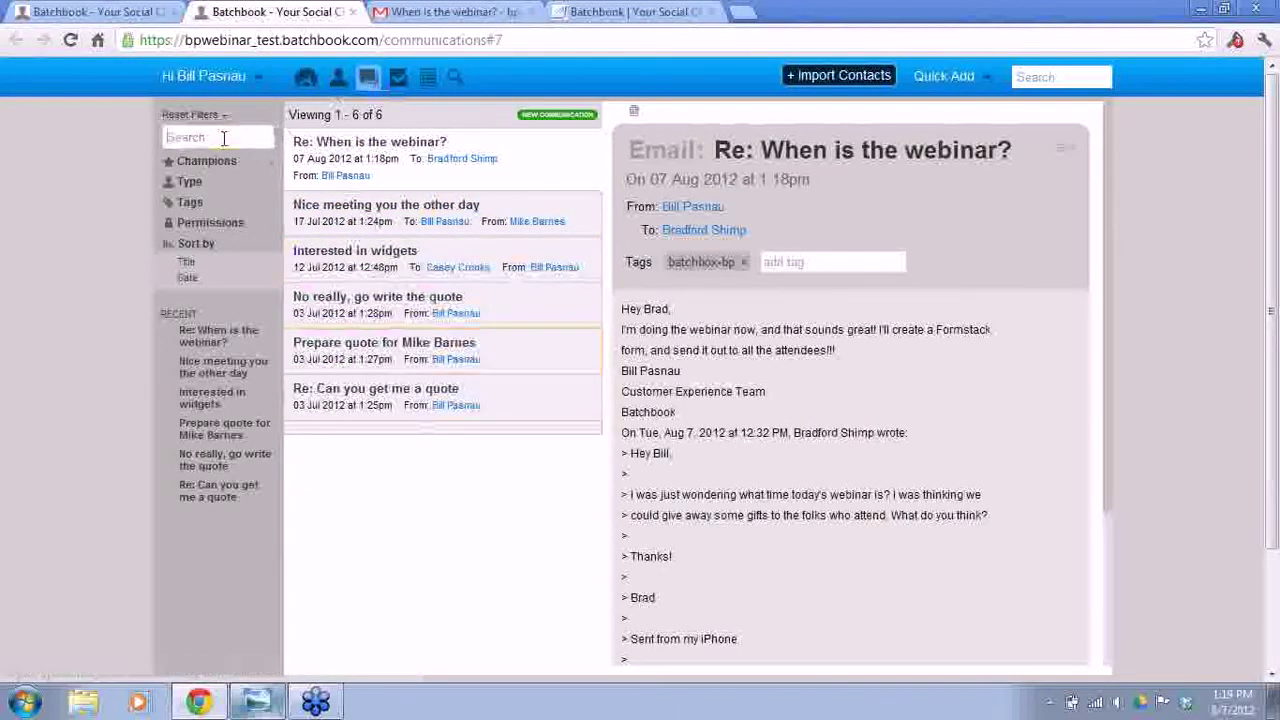
text(Bradford)
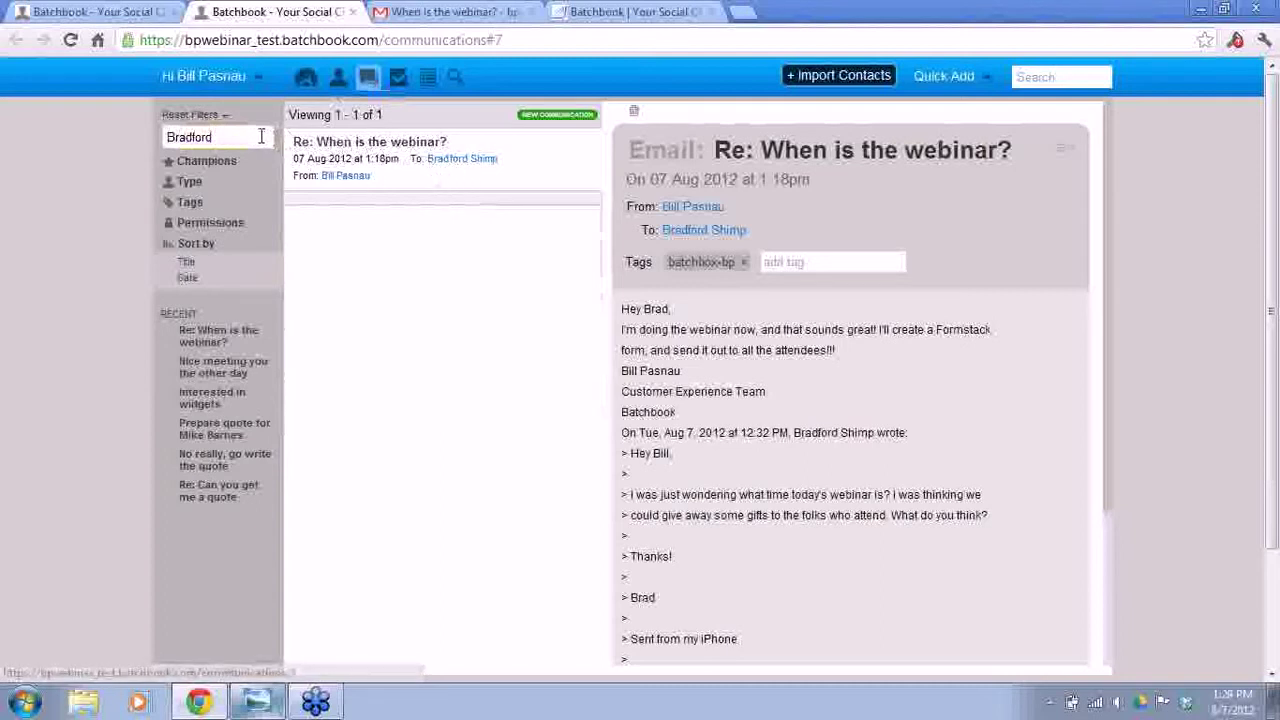
drag(258, 137, 76, 145)
key(BackSpace)
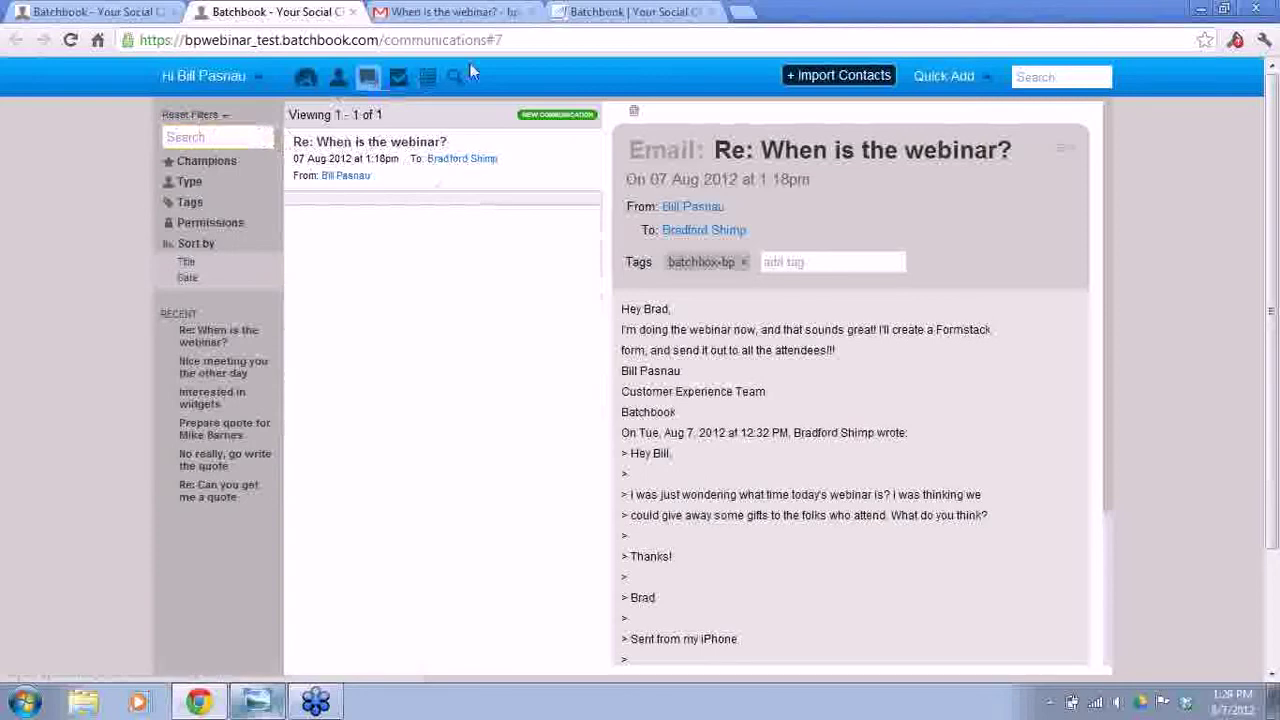
click(140, 8)
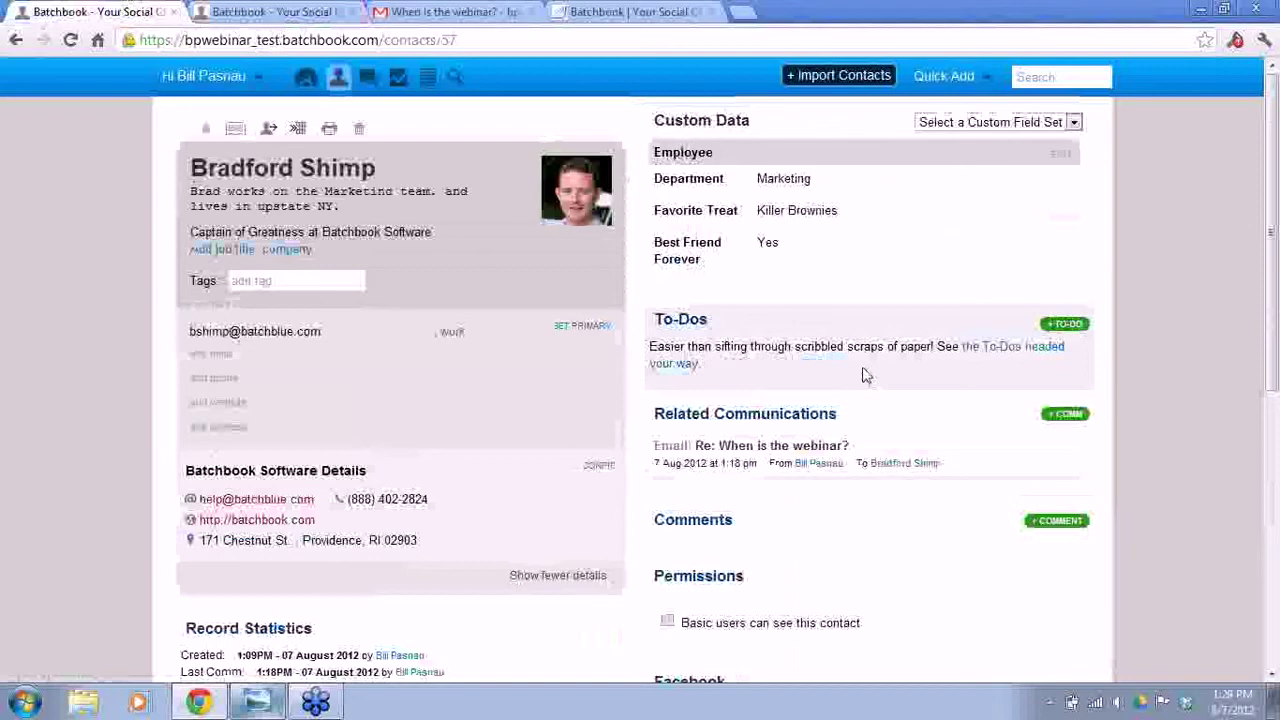
- Start a to-do named 'Create Formstack Form', with 'and sent to attendee' as its description
click(1068, 326)
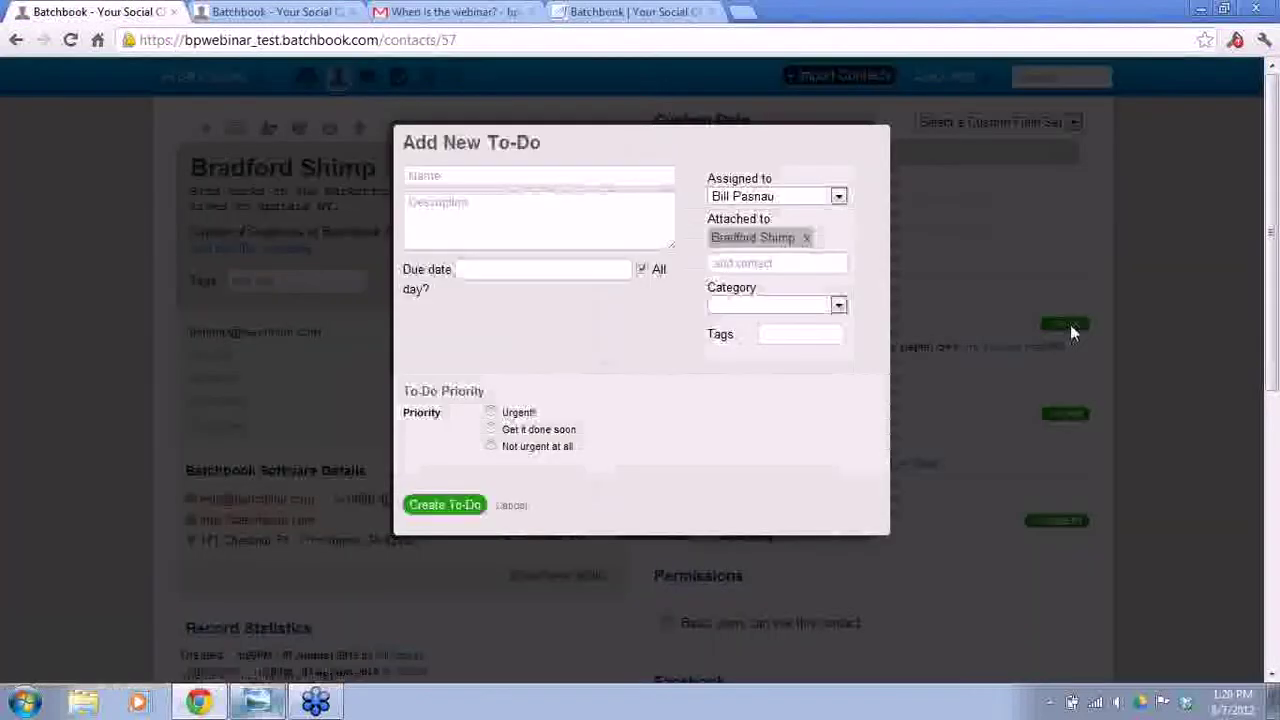
click(580, 177)
text(C)
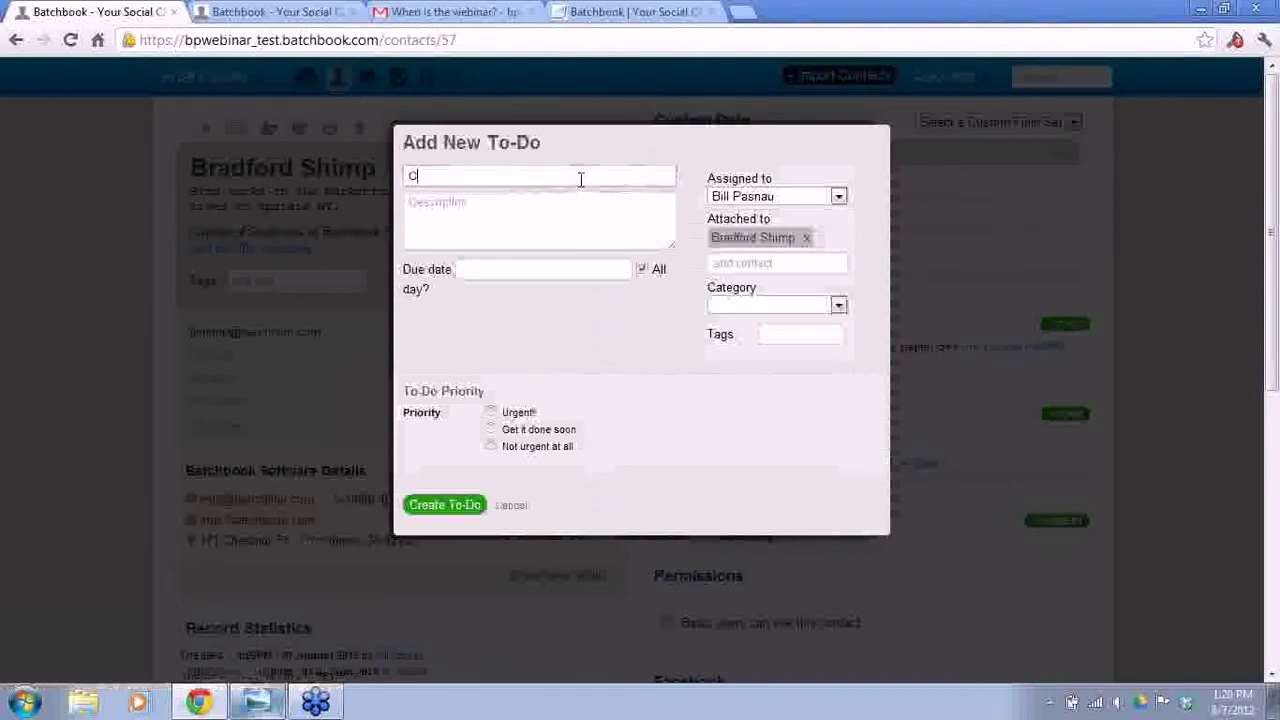
text(reate Formstack F)
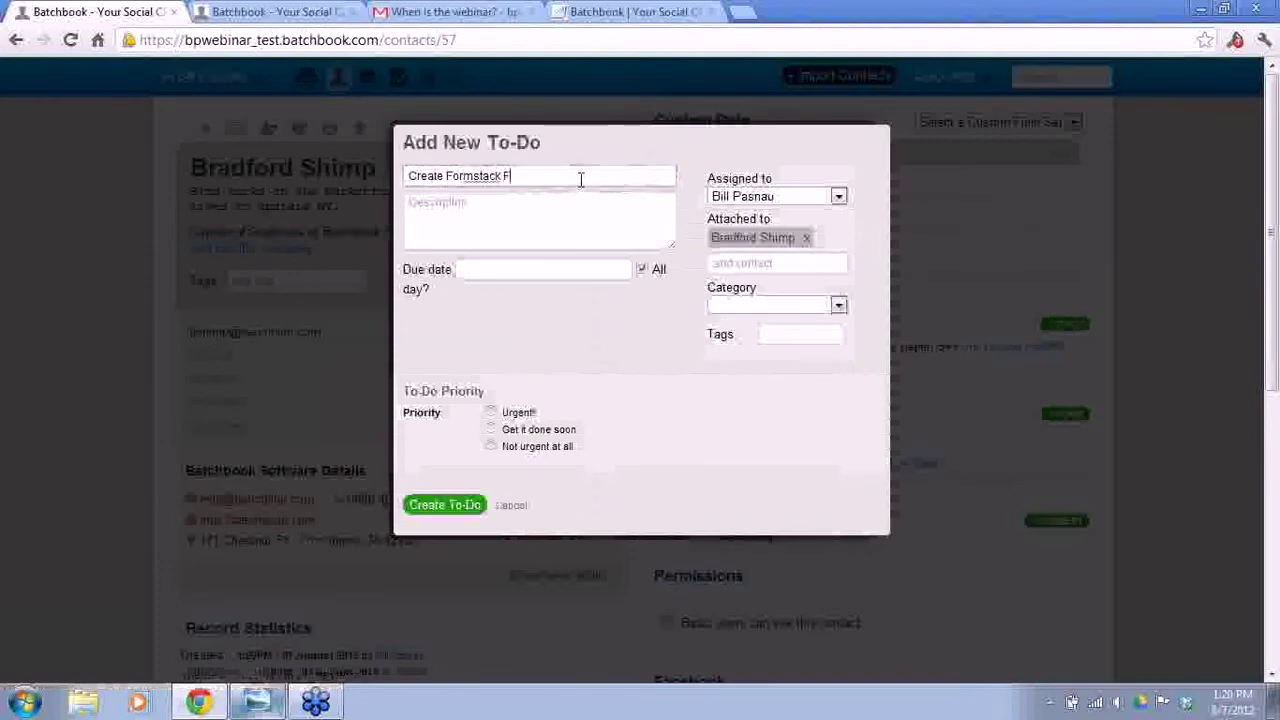
text(orm, and sent to attendees!)
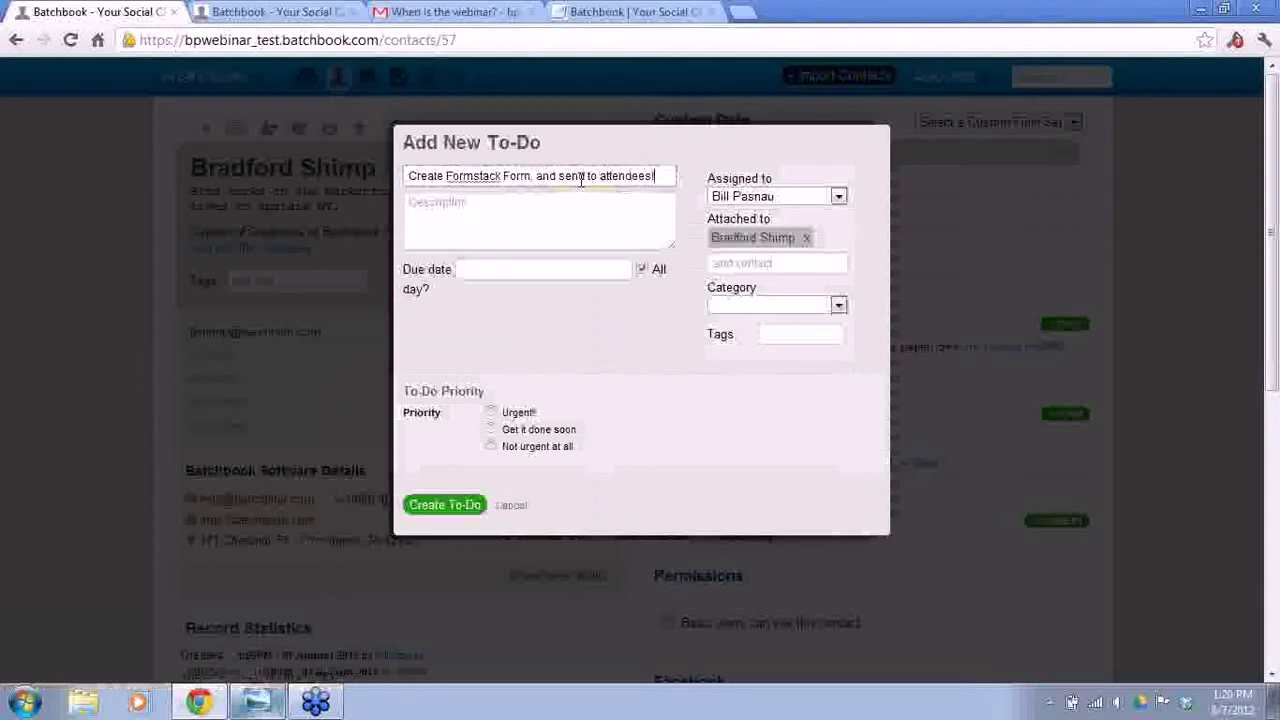
click(515, 215)
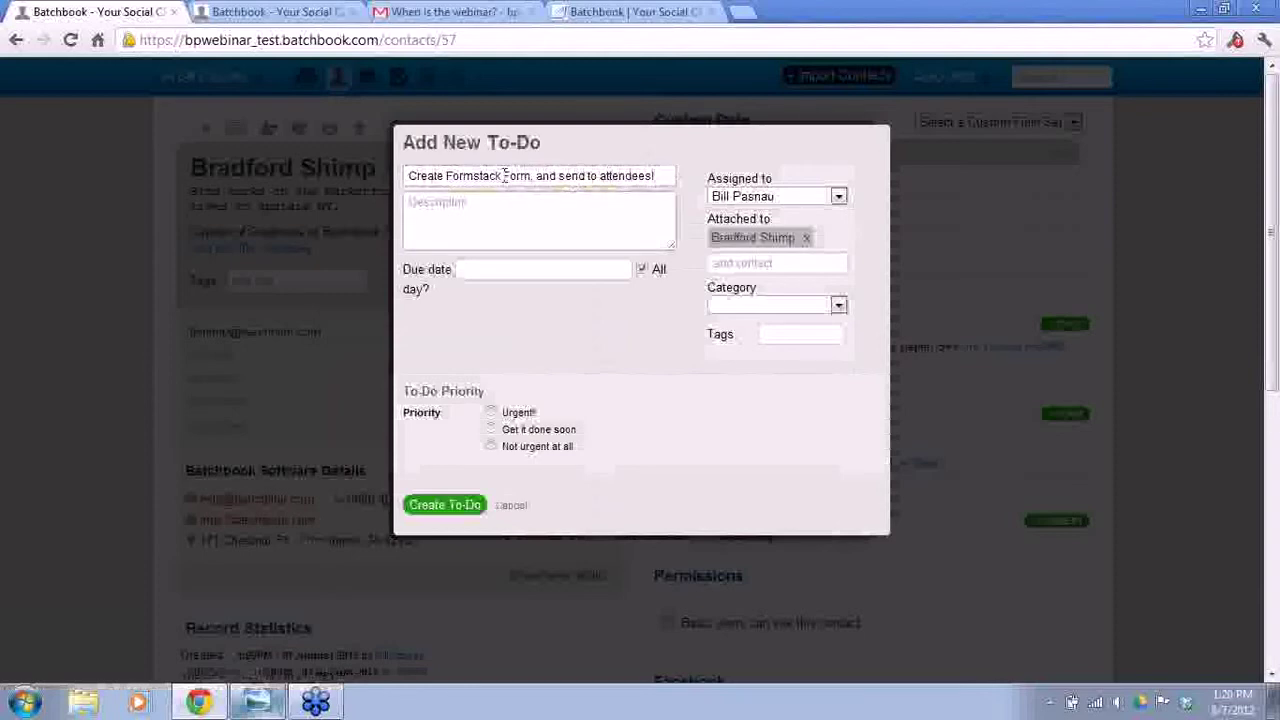
drag(533, 176, 656, 177)
drag(576, 180, 558, 216)
click(565, 180)
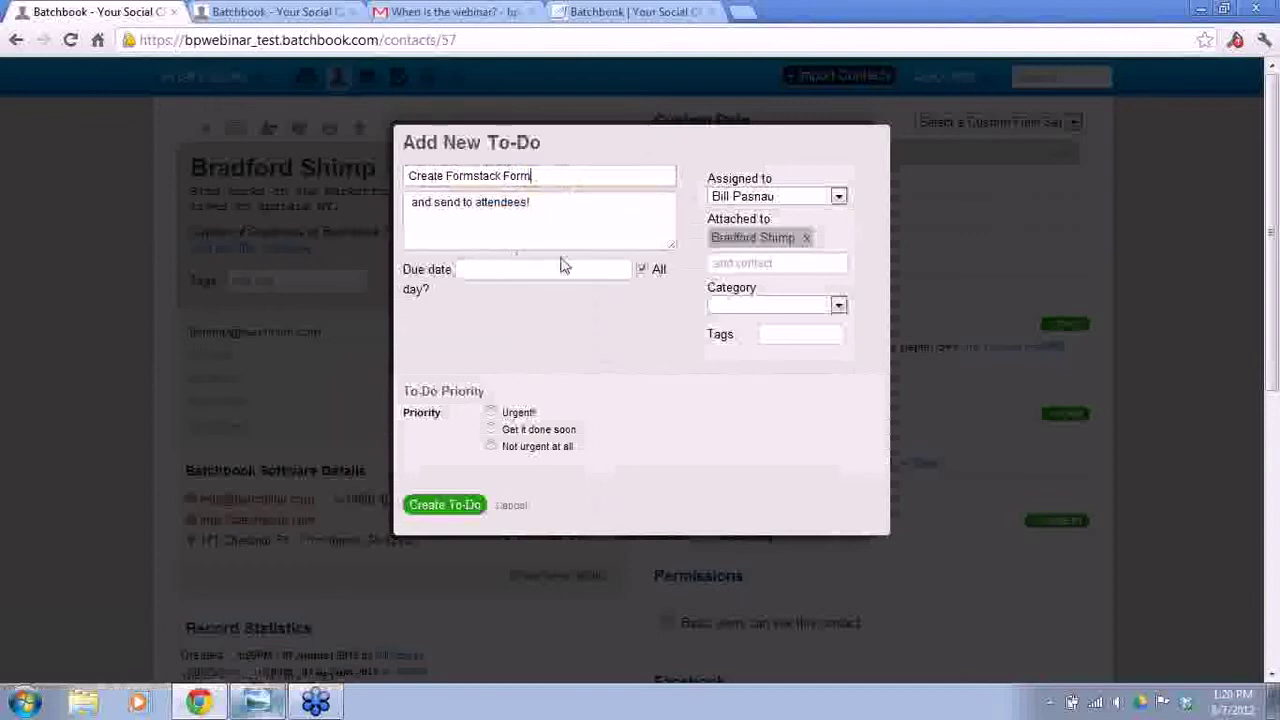
- Set the to-do's due date to 08/07/2012 at 3:00 pm
click(600, 269)
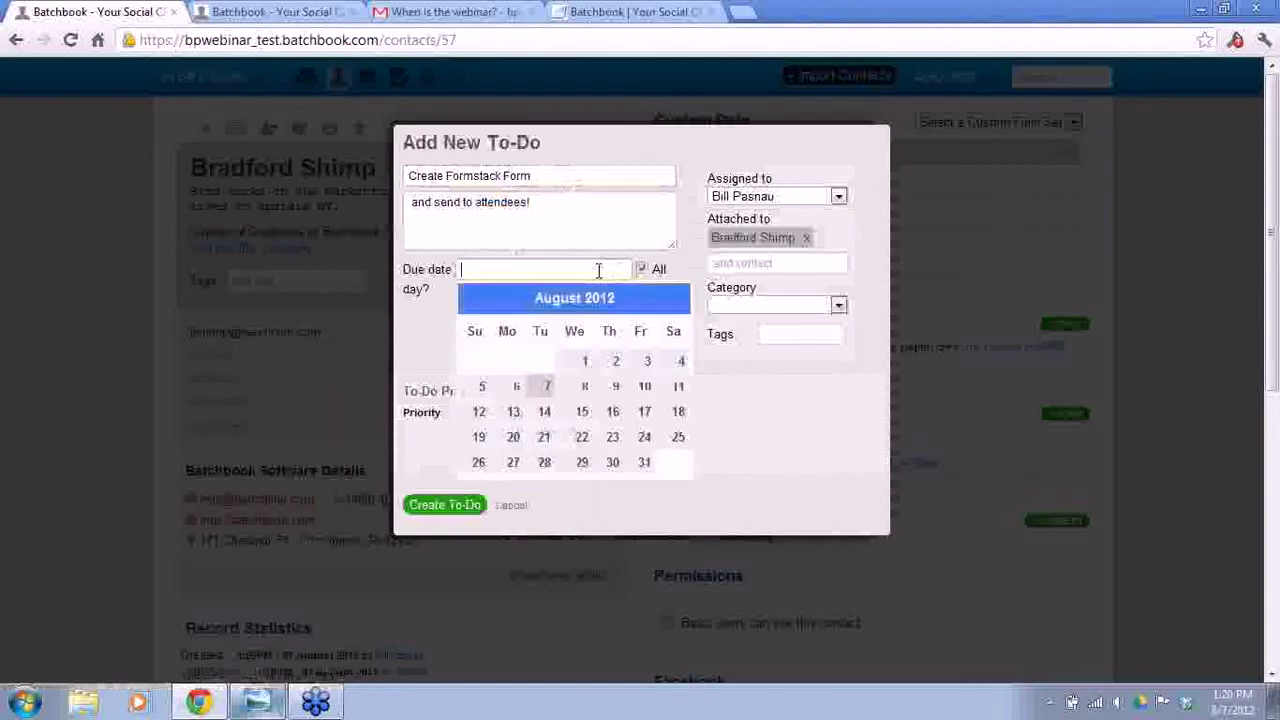
click(546, 388)
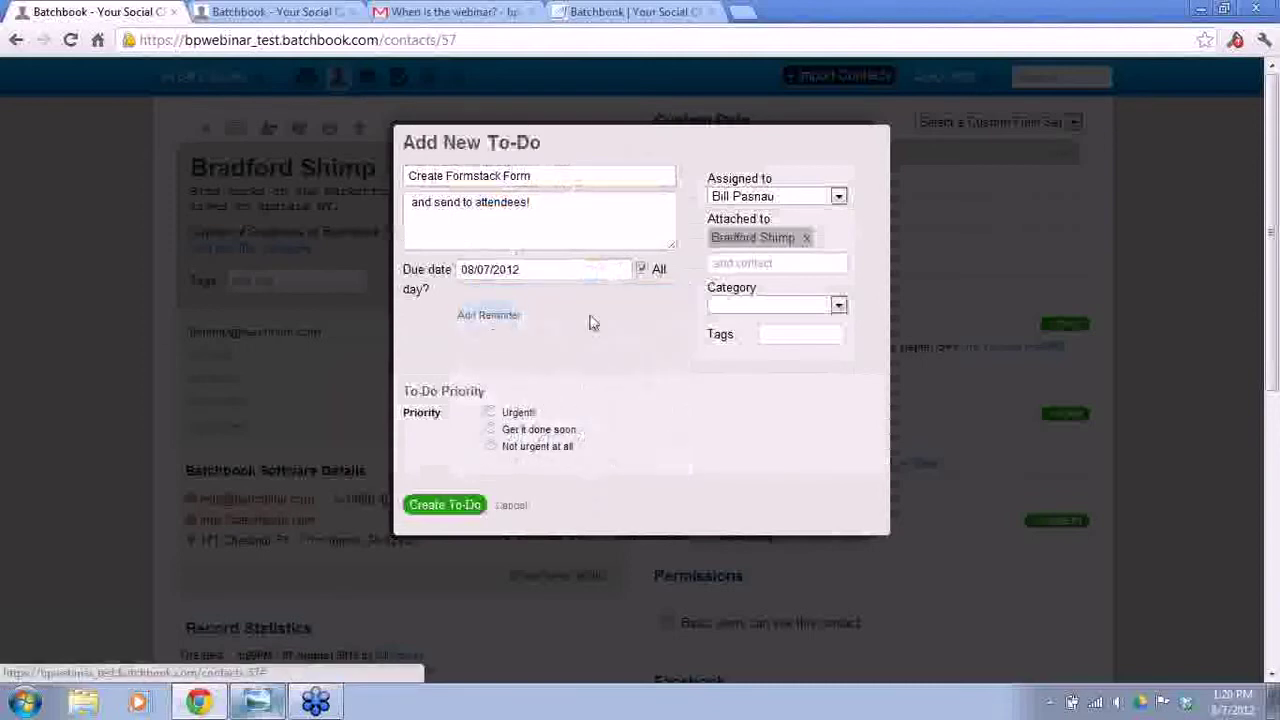
click(641, 269)
click(470, 316)
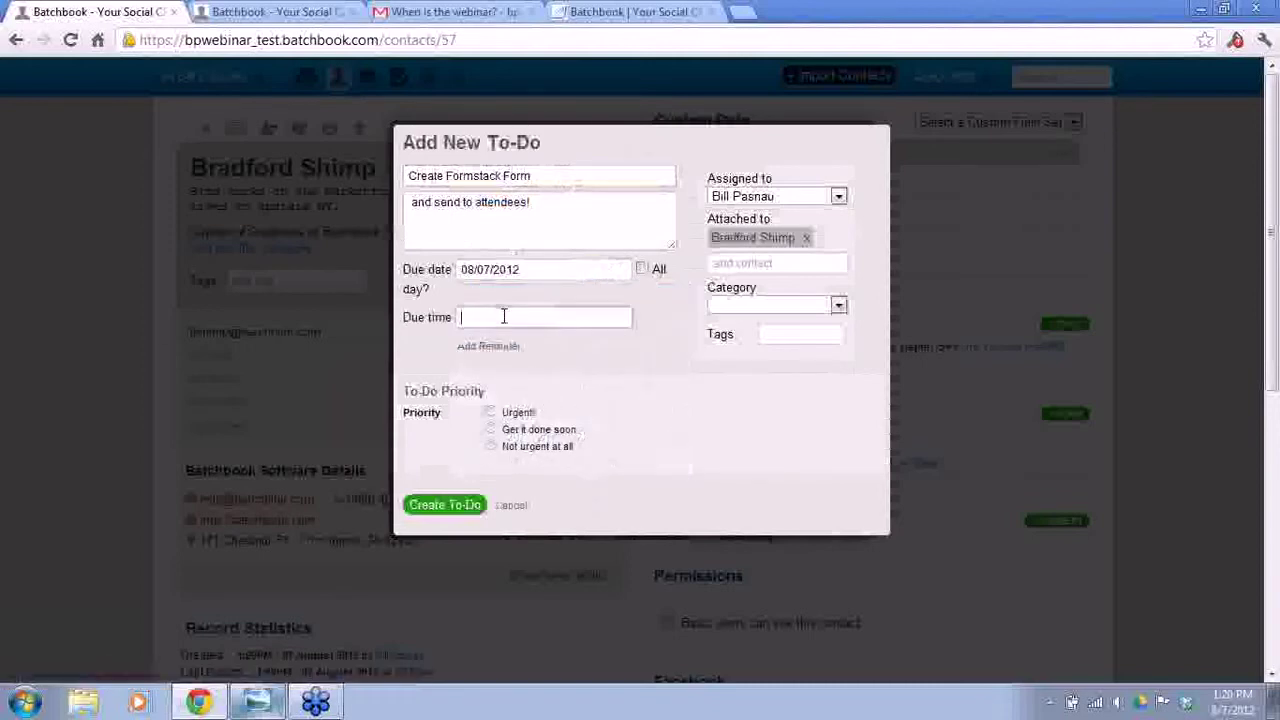
drag(544, 395, 594, 397)
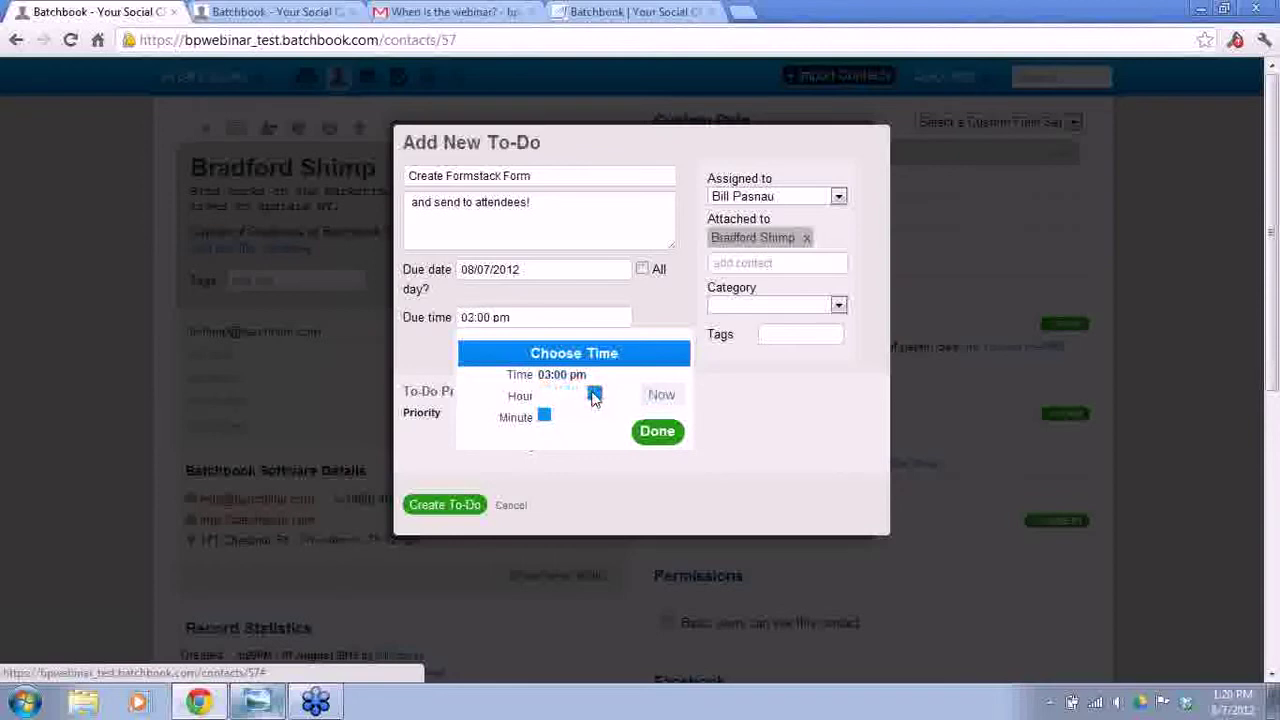
click(655, 432)
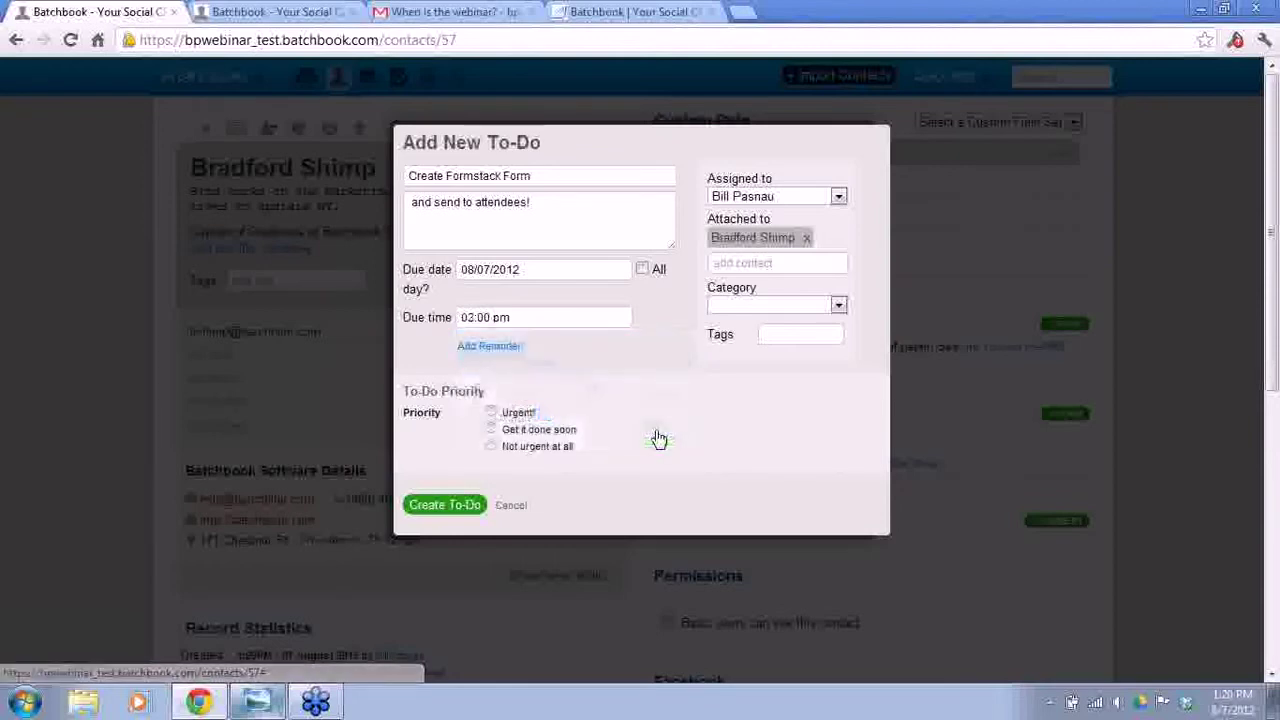
- Add a 15-minute email reminder to the to-do
click(485, 347)
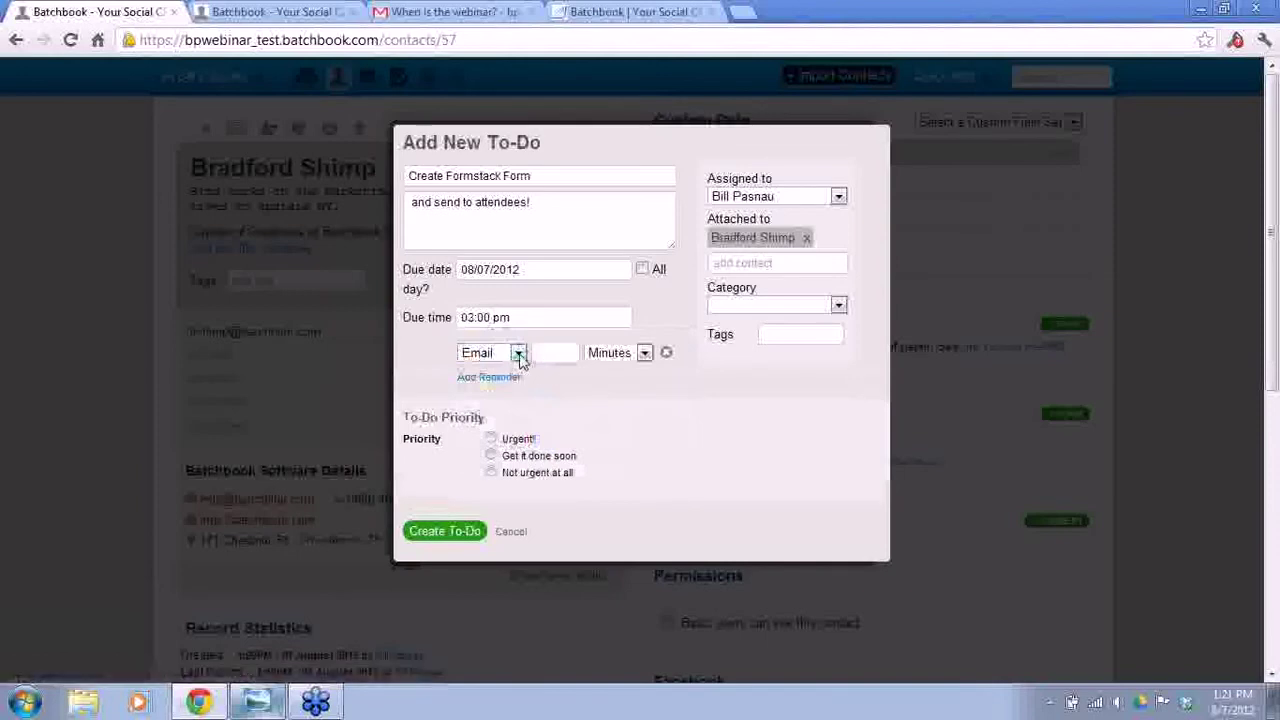
click(518, 355)
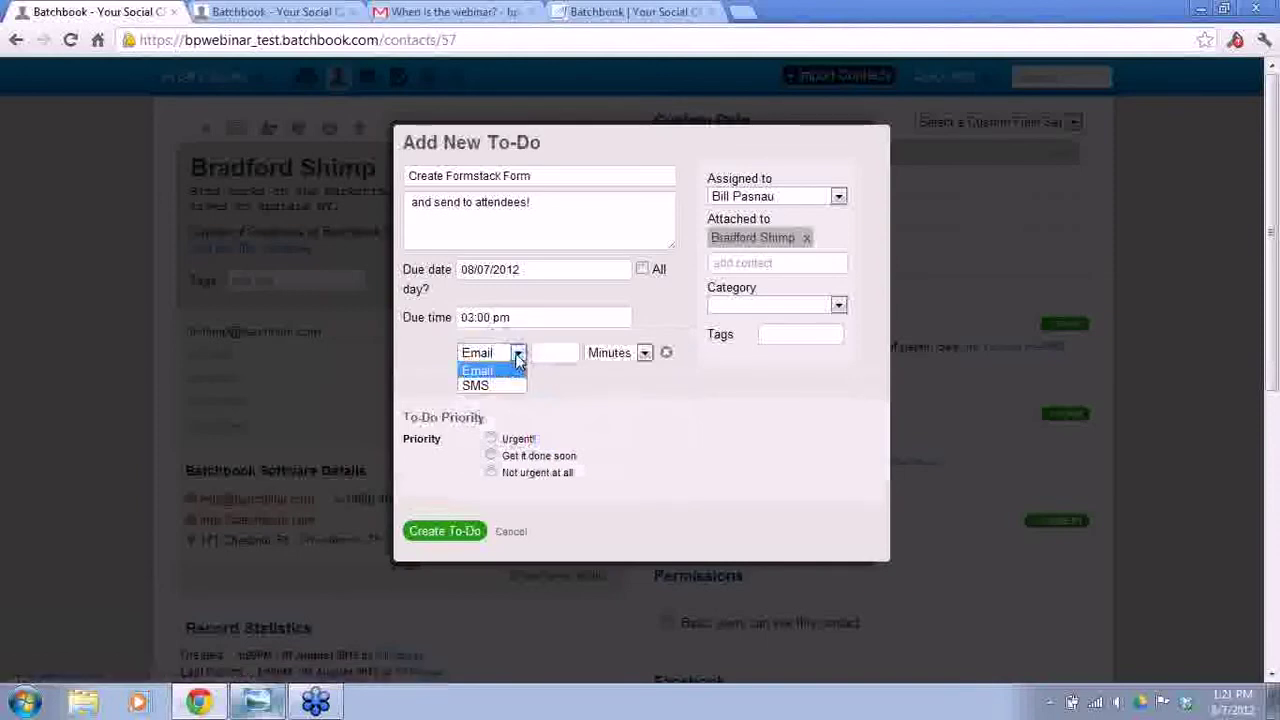
click(513, 372)
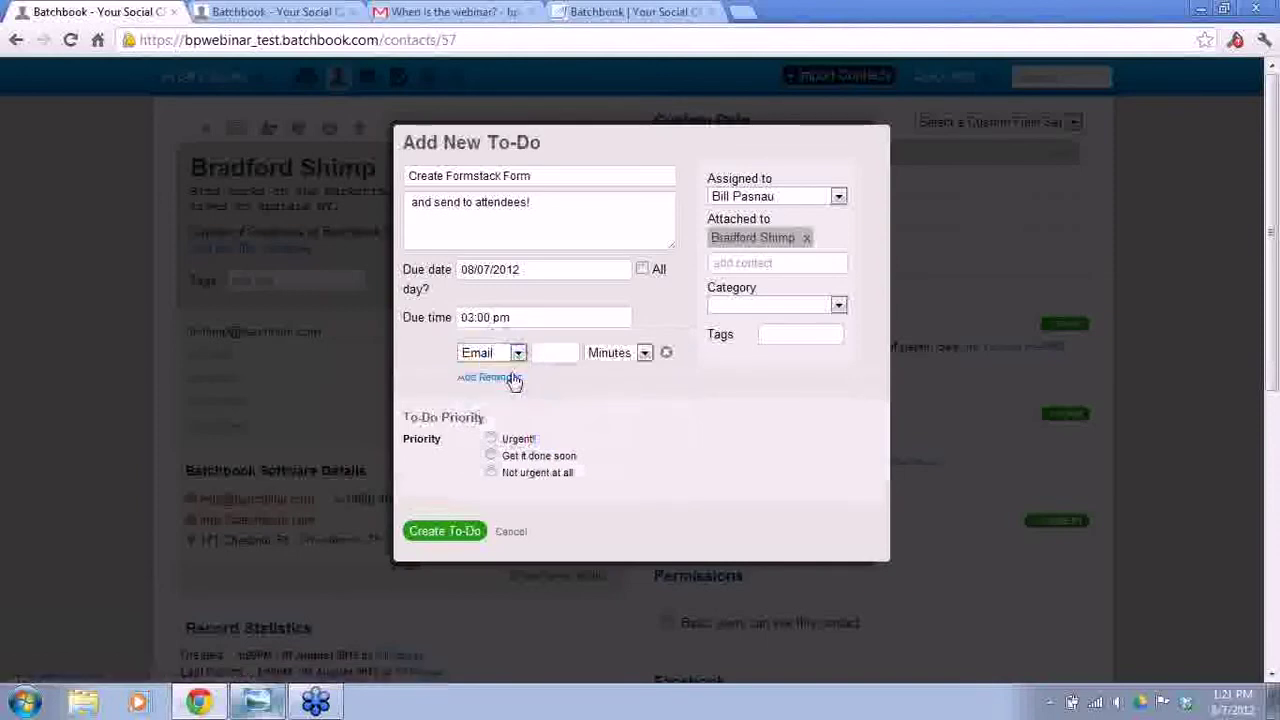
click(614, 354)
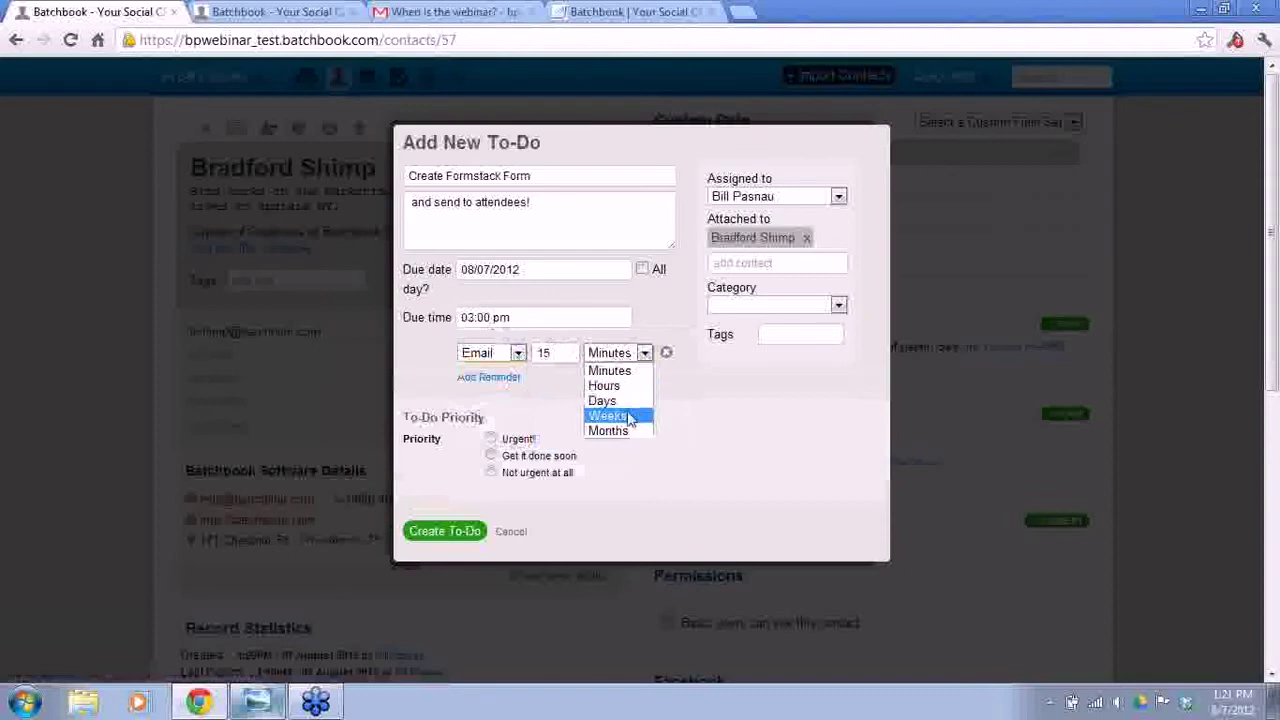
click(673, 397)
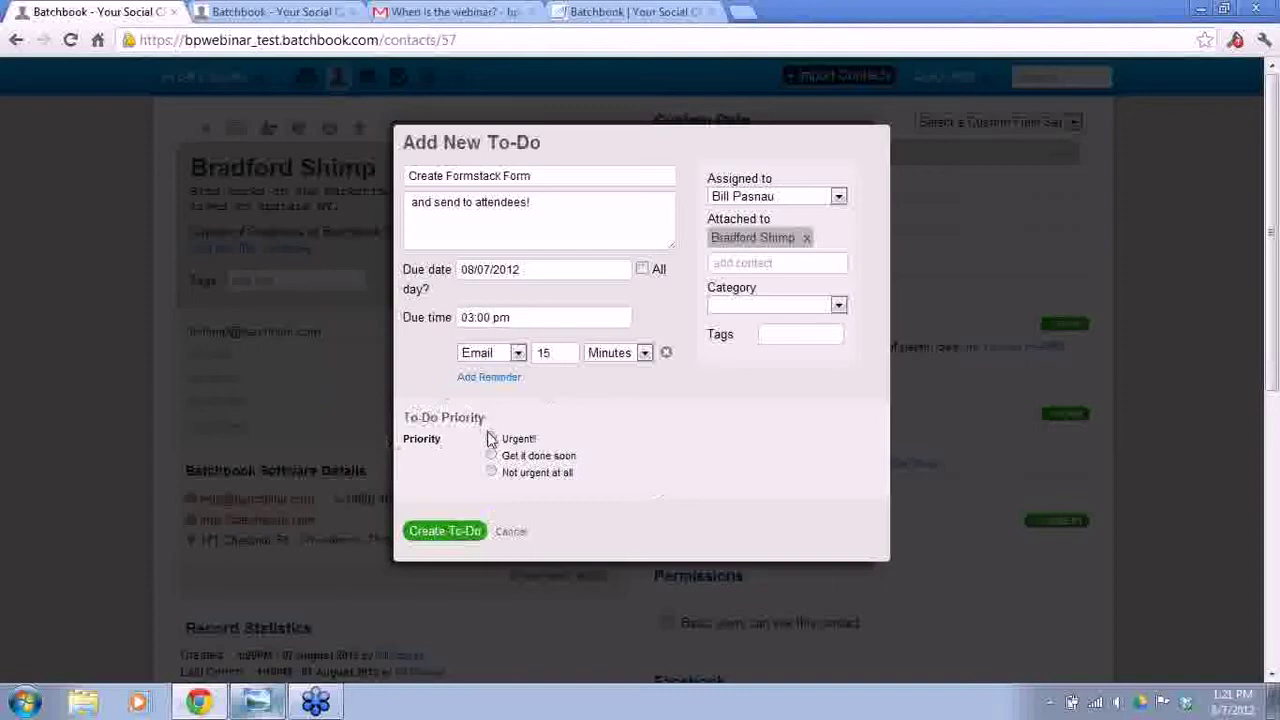
- Mark the to-do Urgent!, leave the category blank, keep the assignee, and create it
click(491, 438)
click(838, 306)
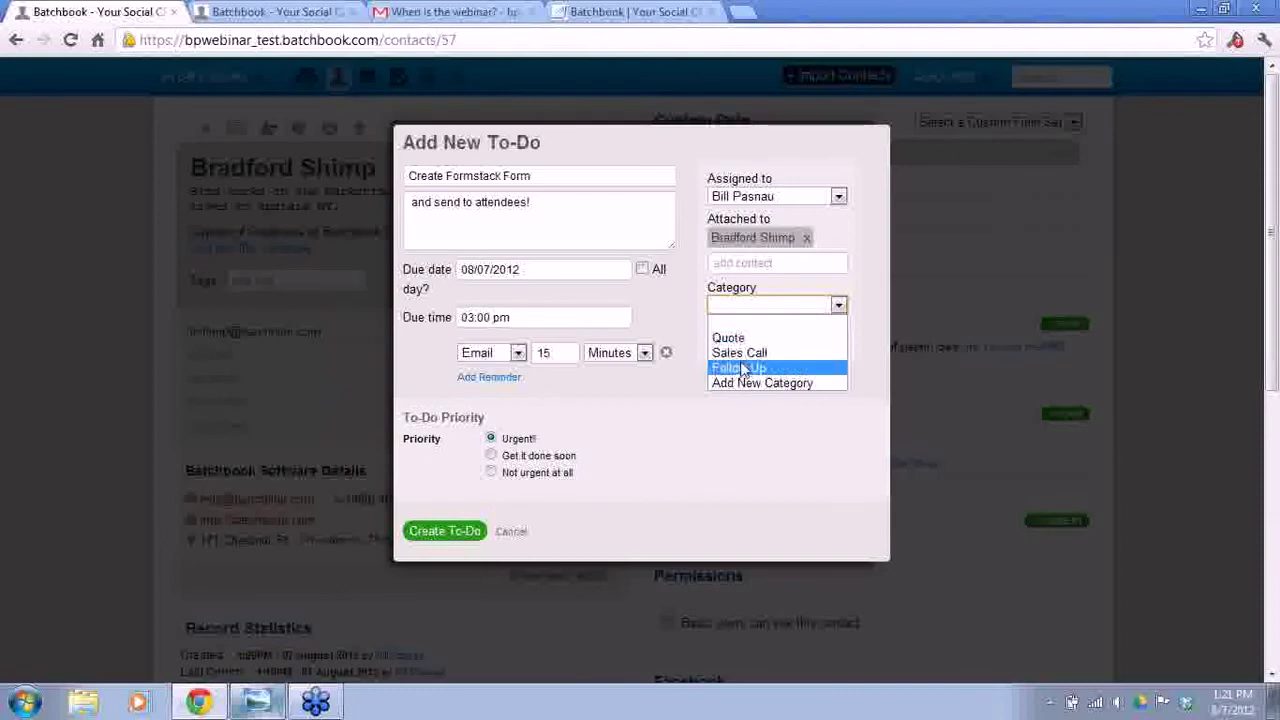
click(737, 443)
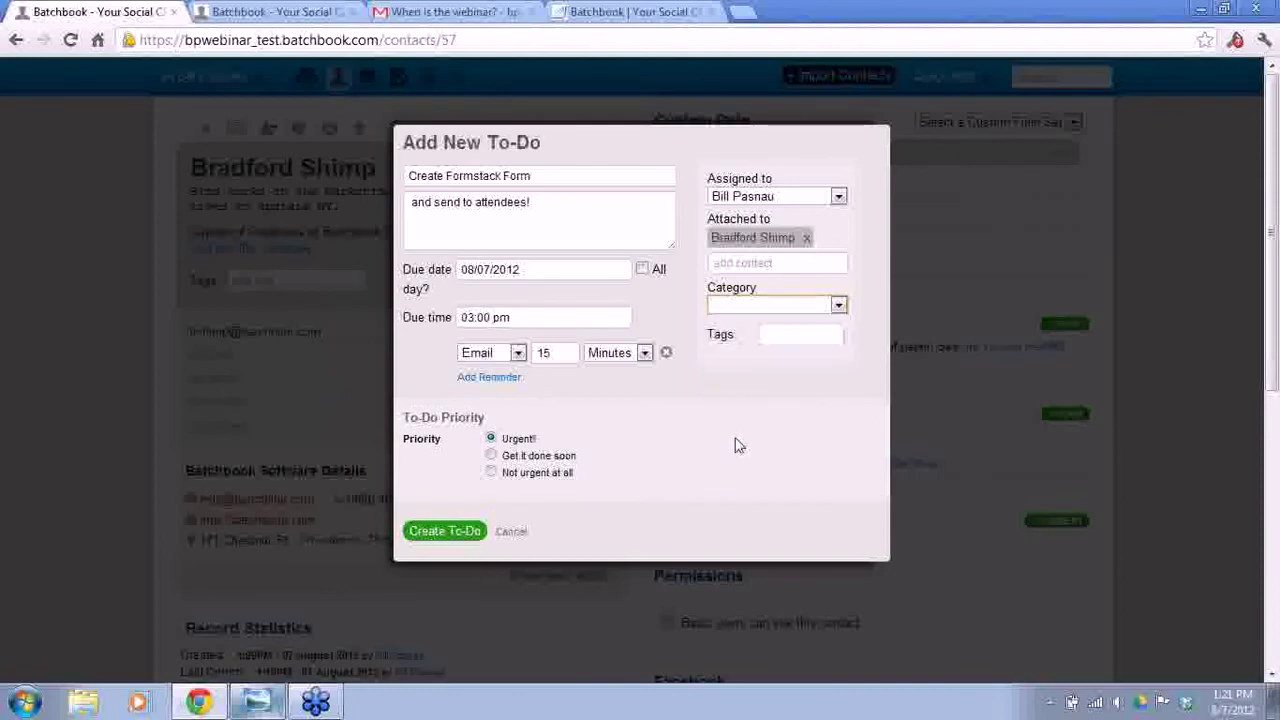
click(786, 198)
click(838, 197)
click(788, 197)
click(788, 197)
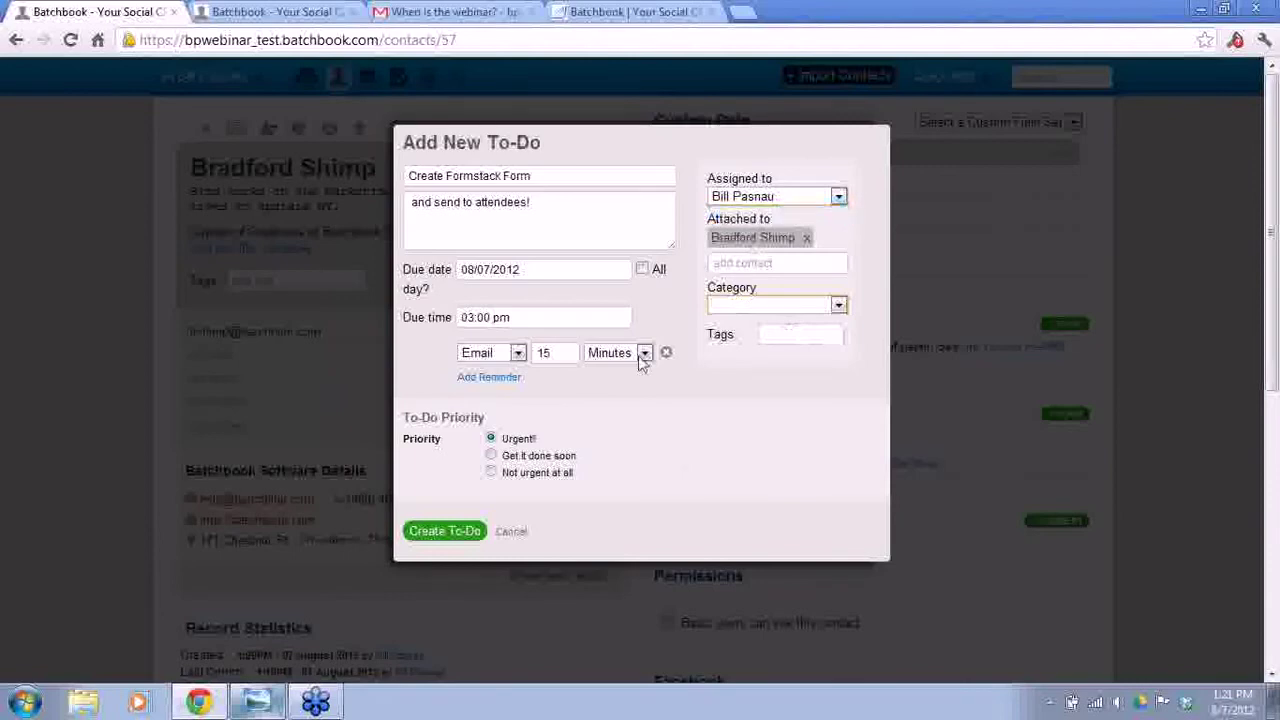
click(437, 533)
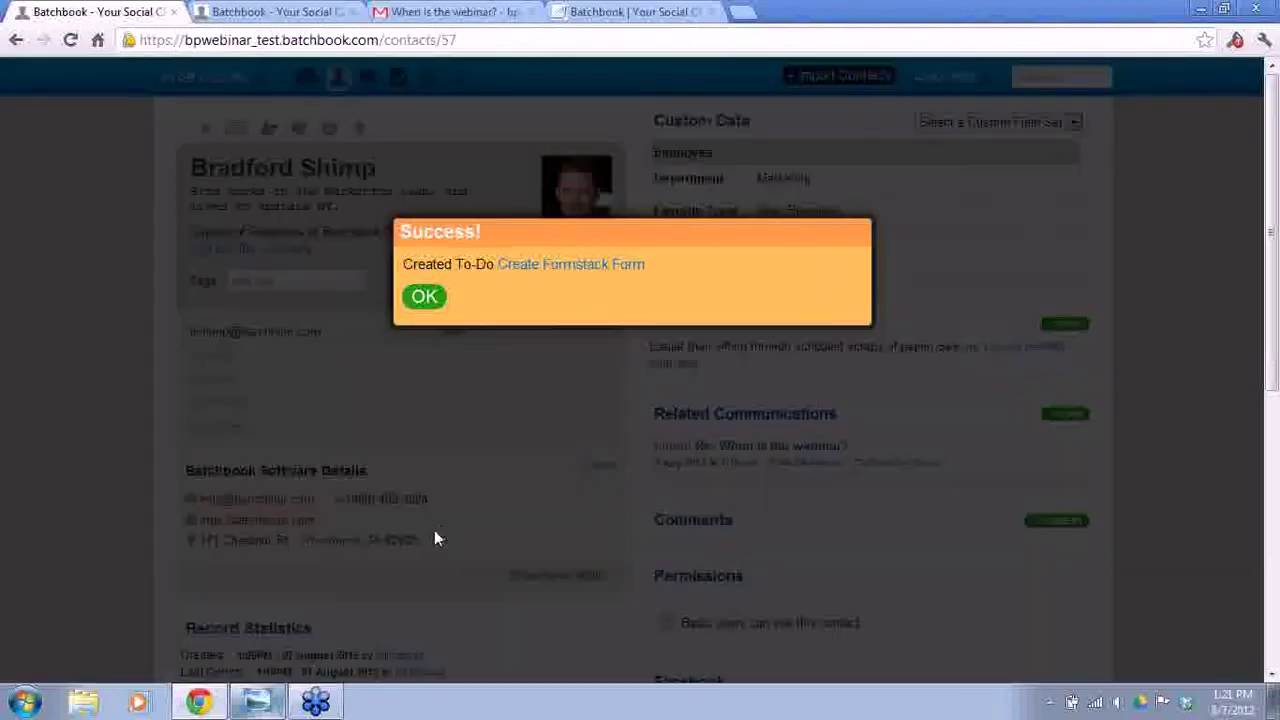
- Dismiss the confirmation, post a comment praising the contact, and return to the dashboard
click(424, 297)
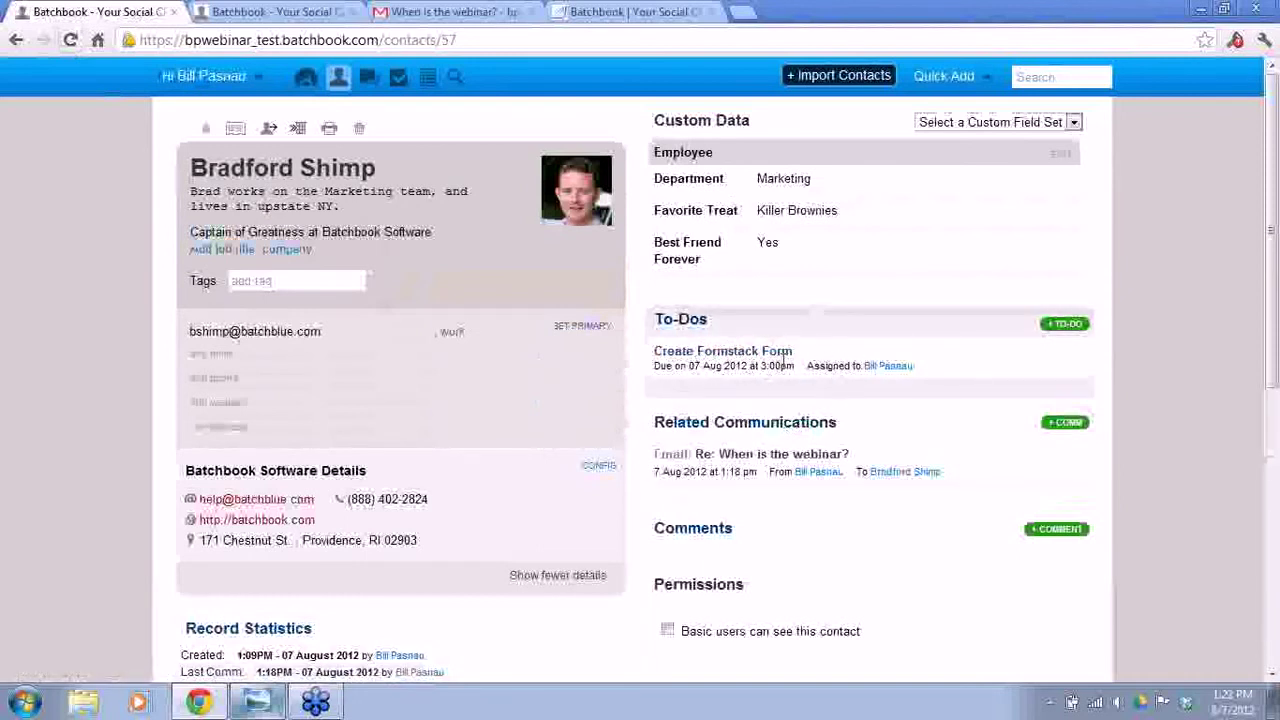
scroll(783, 365, down, 2)
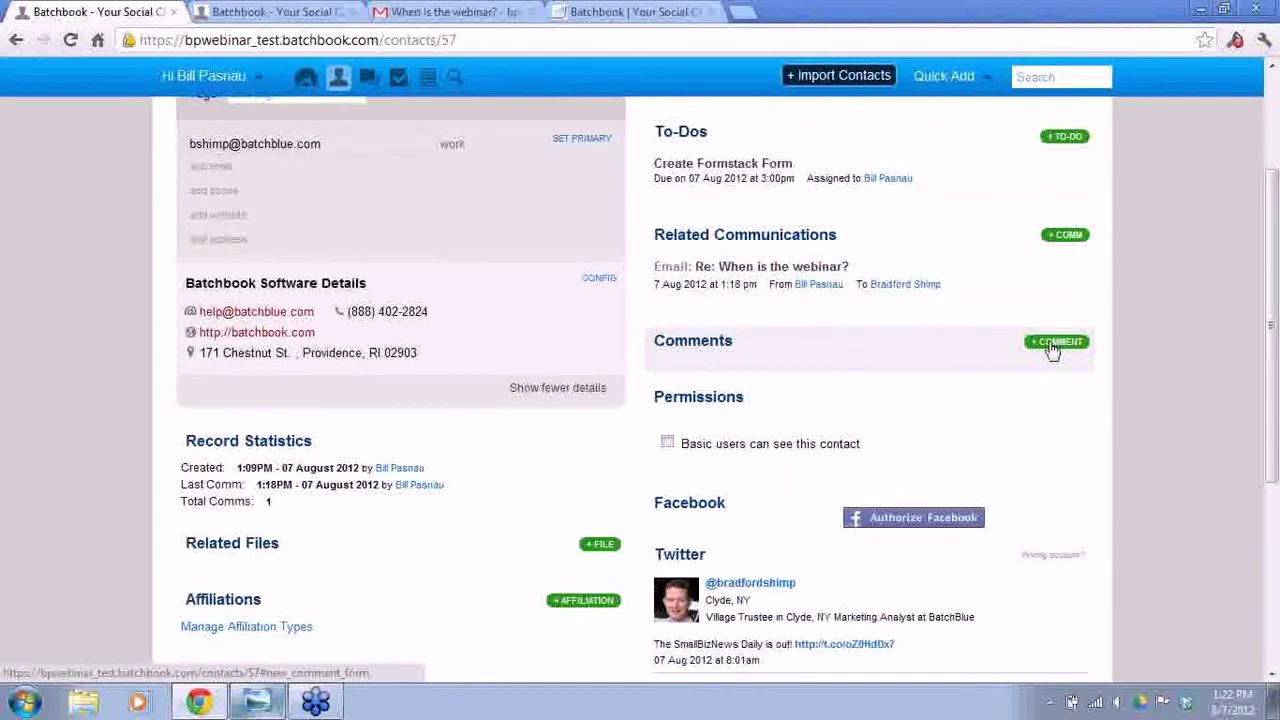
click(1052, 345)
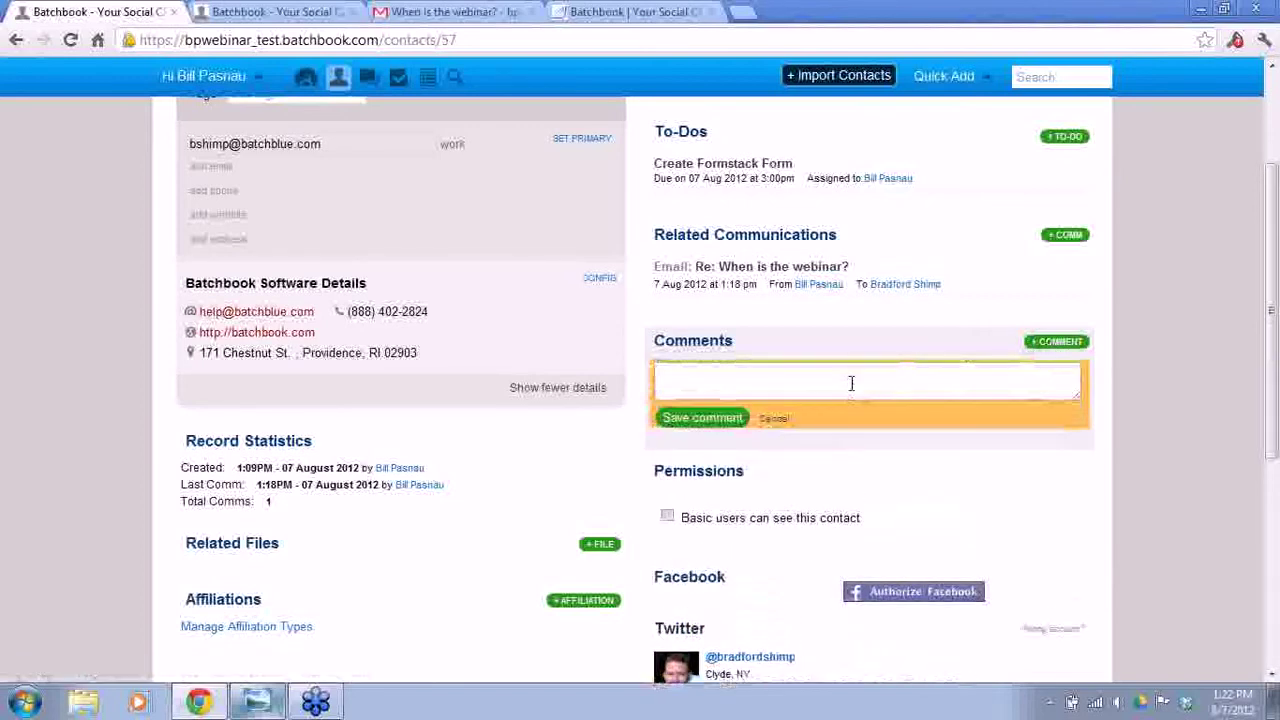
text(Brad is the coolest!)
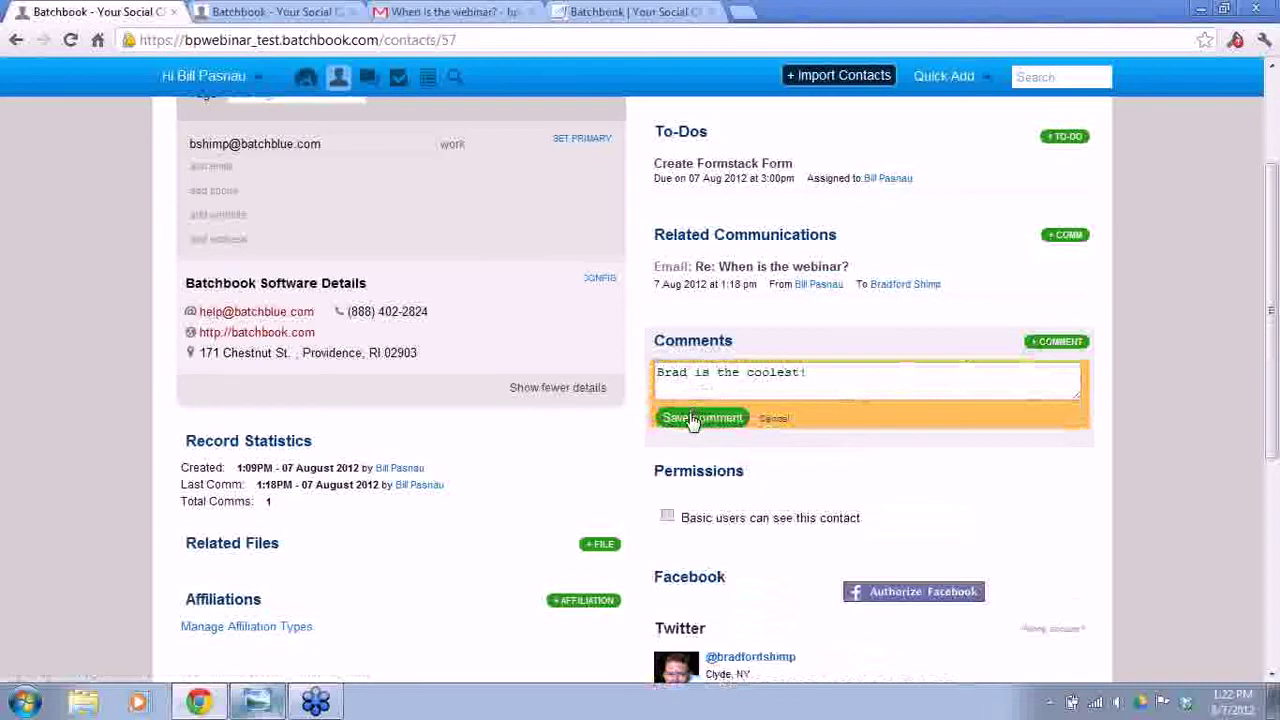
click(693, 419)
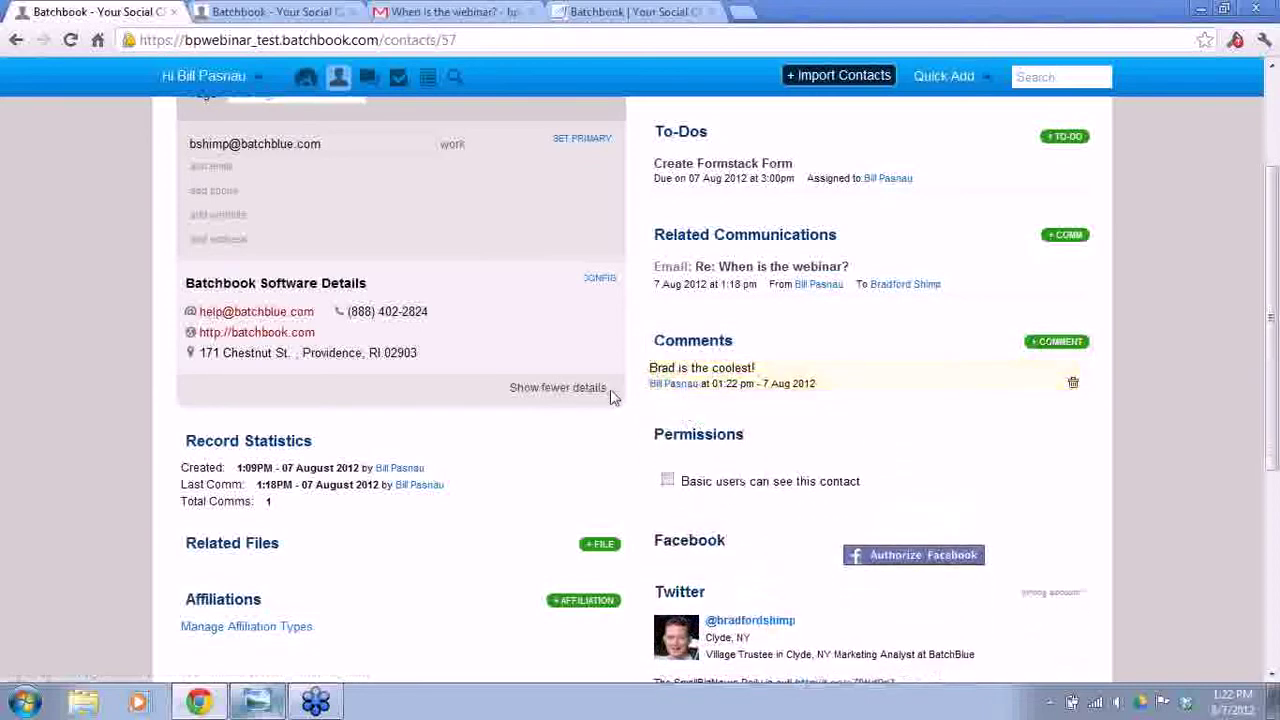
scroll(630, 425, up, 2)
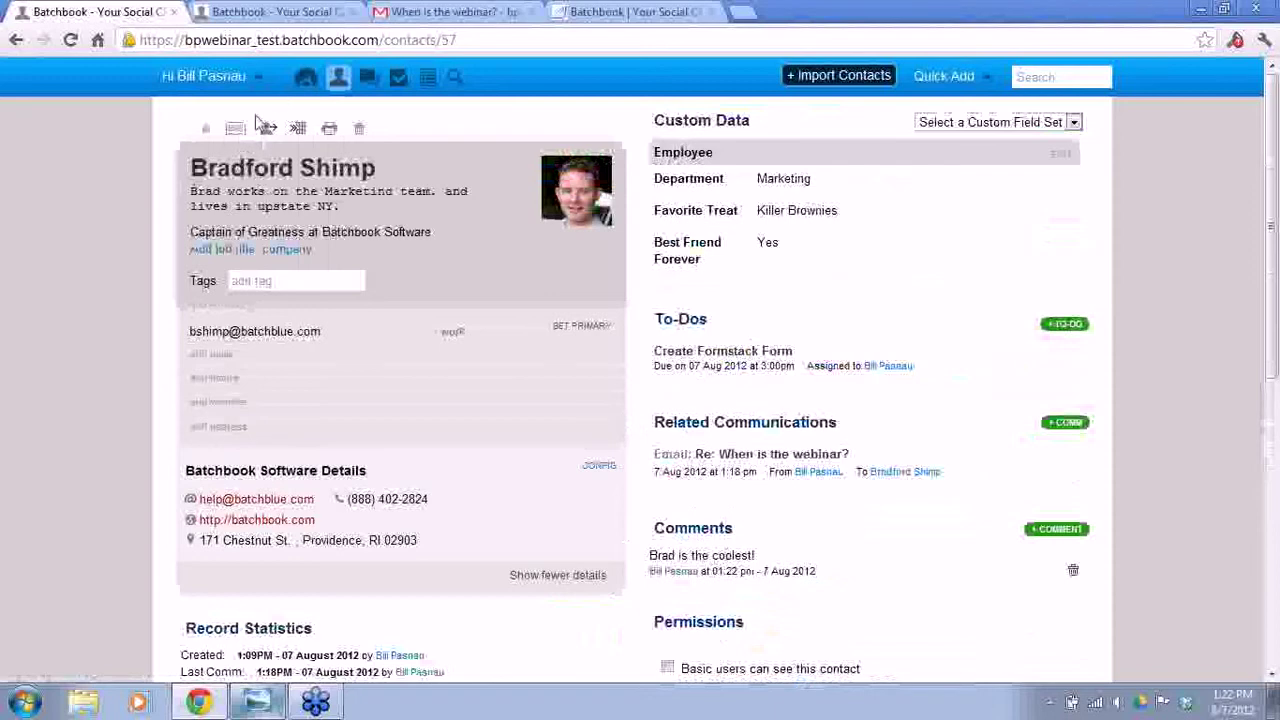
click(304, 80)
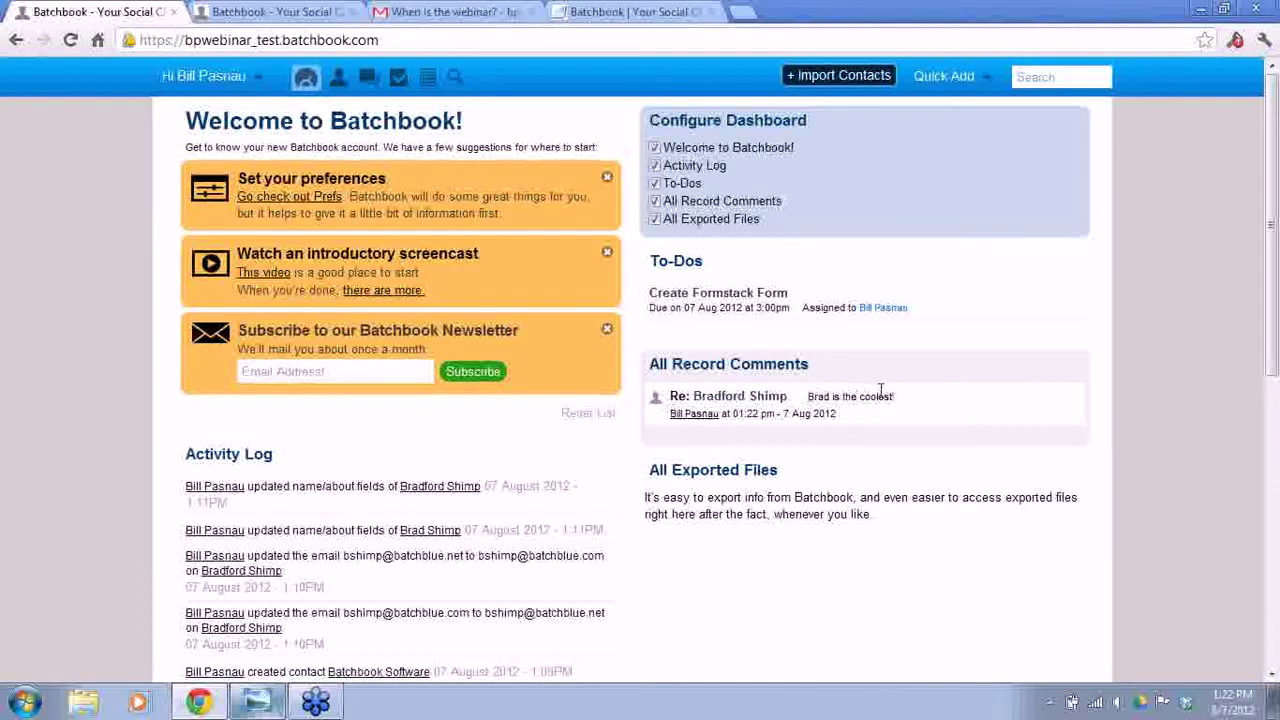
- Open the contact's record from the link under All Record Comments
click(755, 397)
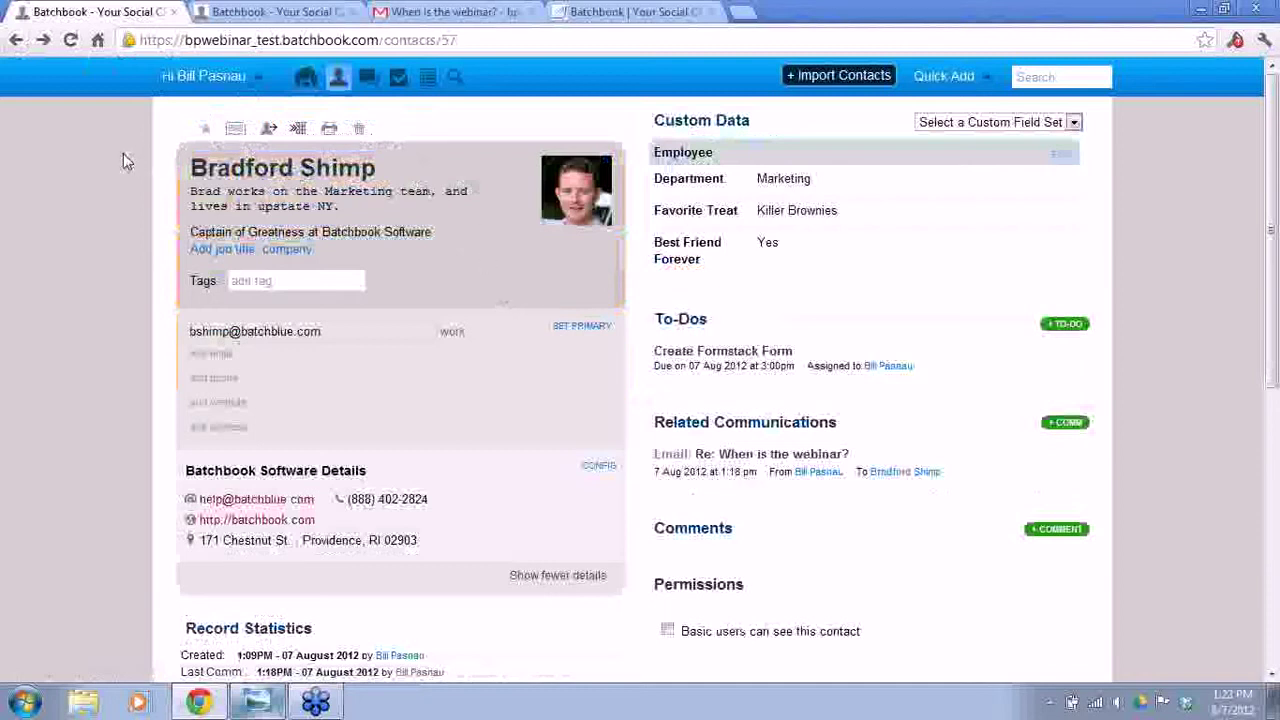
- Open Prefs/Integrations from the Hi user menu
click(256, 86)
click(197, 172)
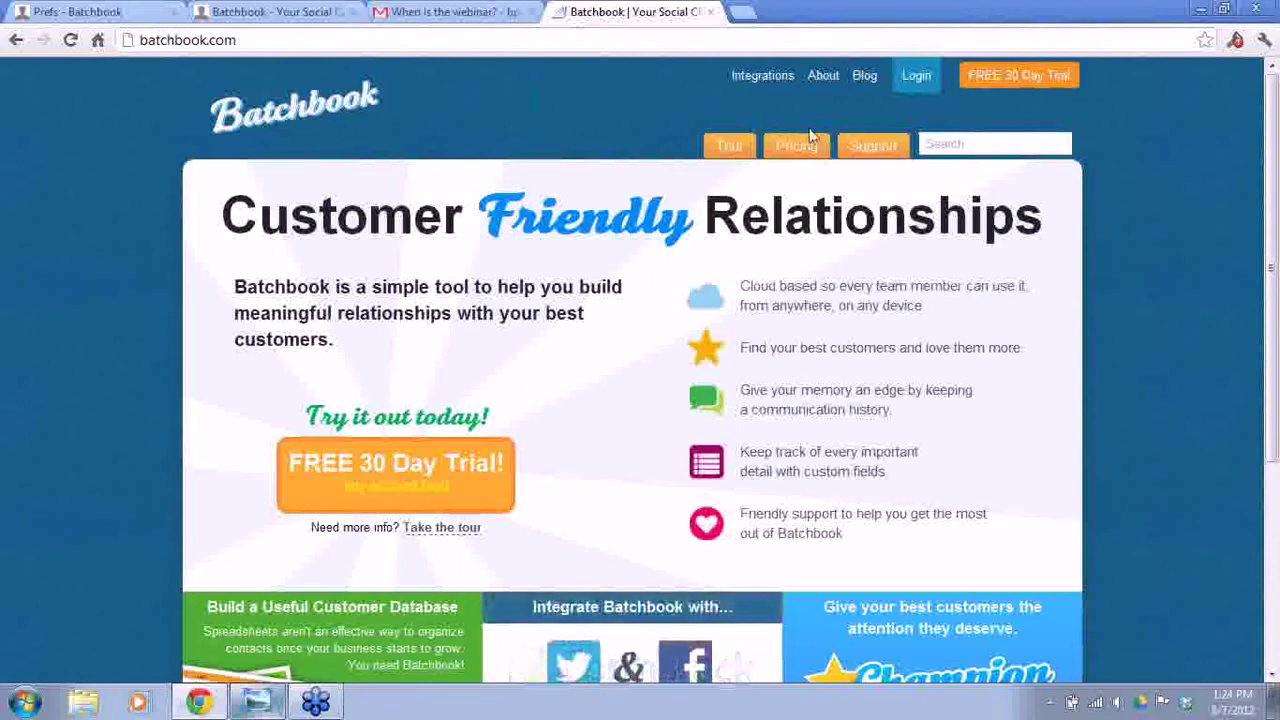
- Browse the website's Support section to the Screencasts & Webinars page, then return to the app tab
click(864, 150)
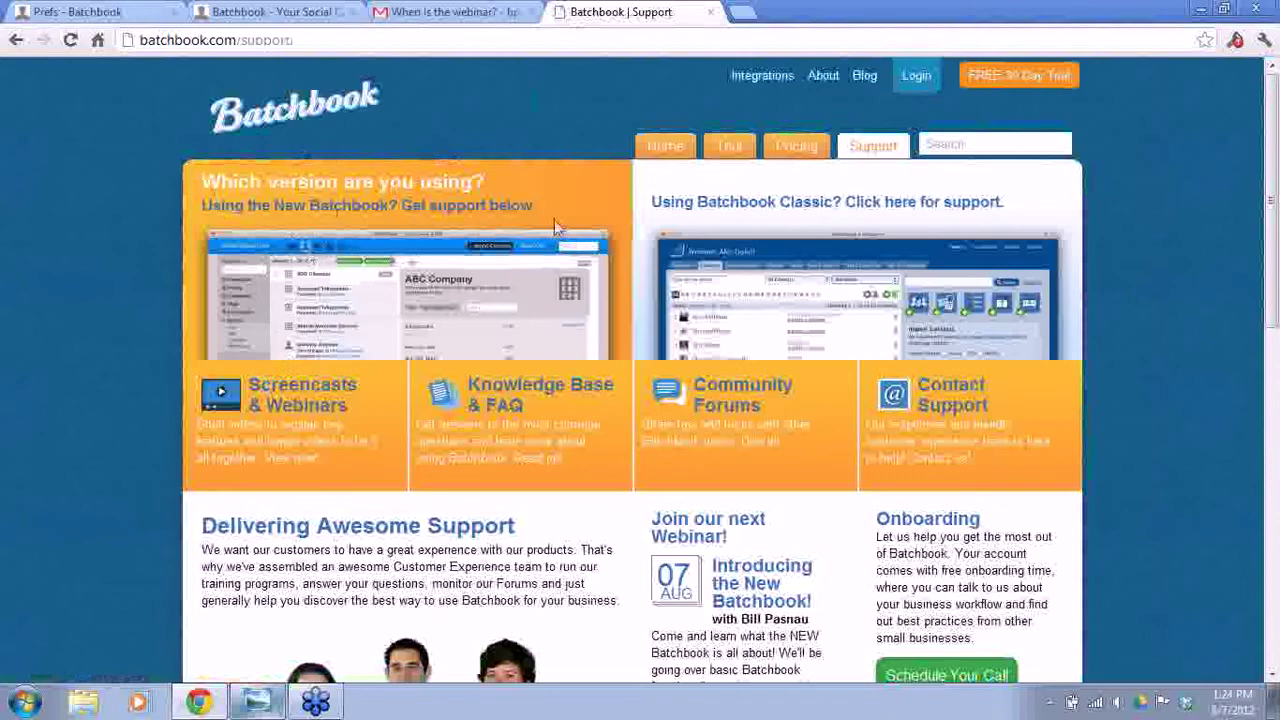
click(765, 250)
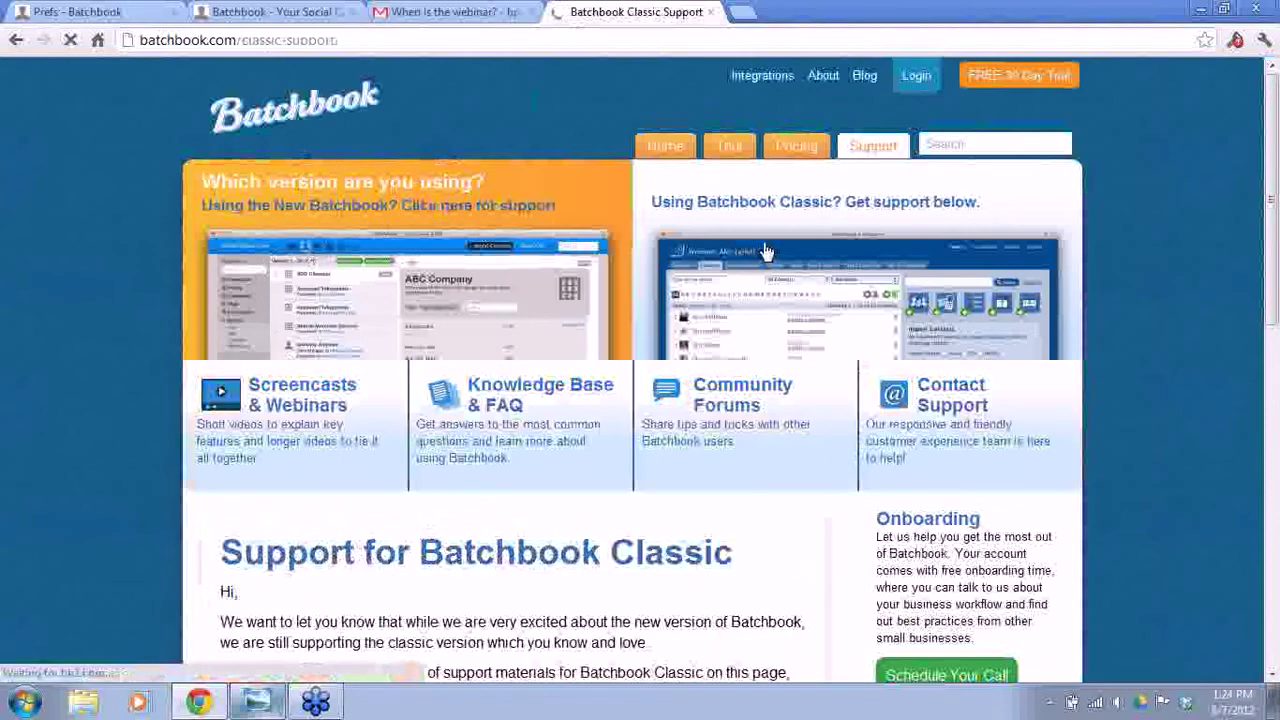
click(398, 210)
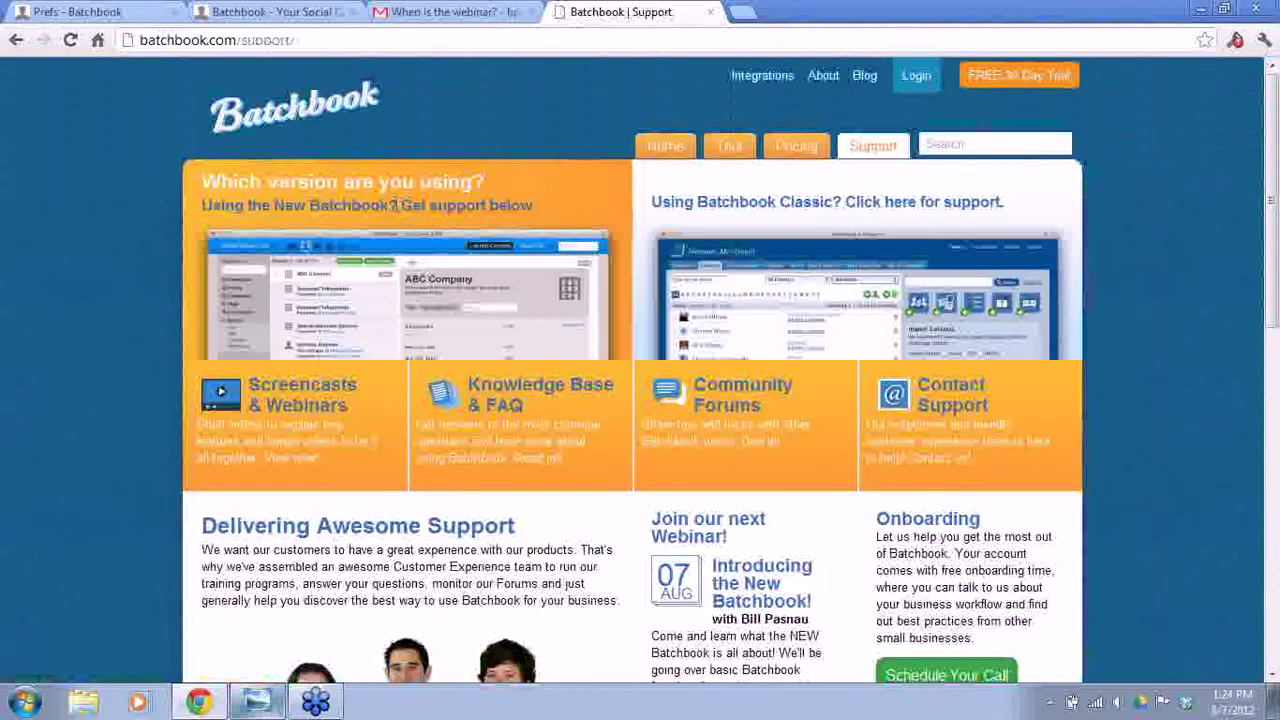
click(289, 403)
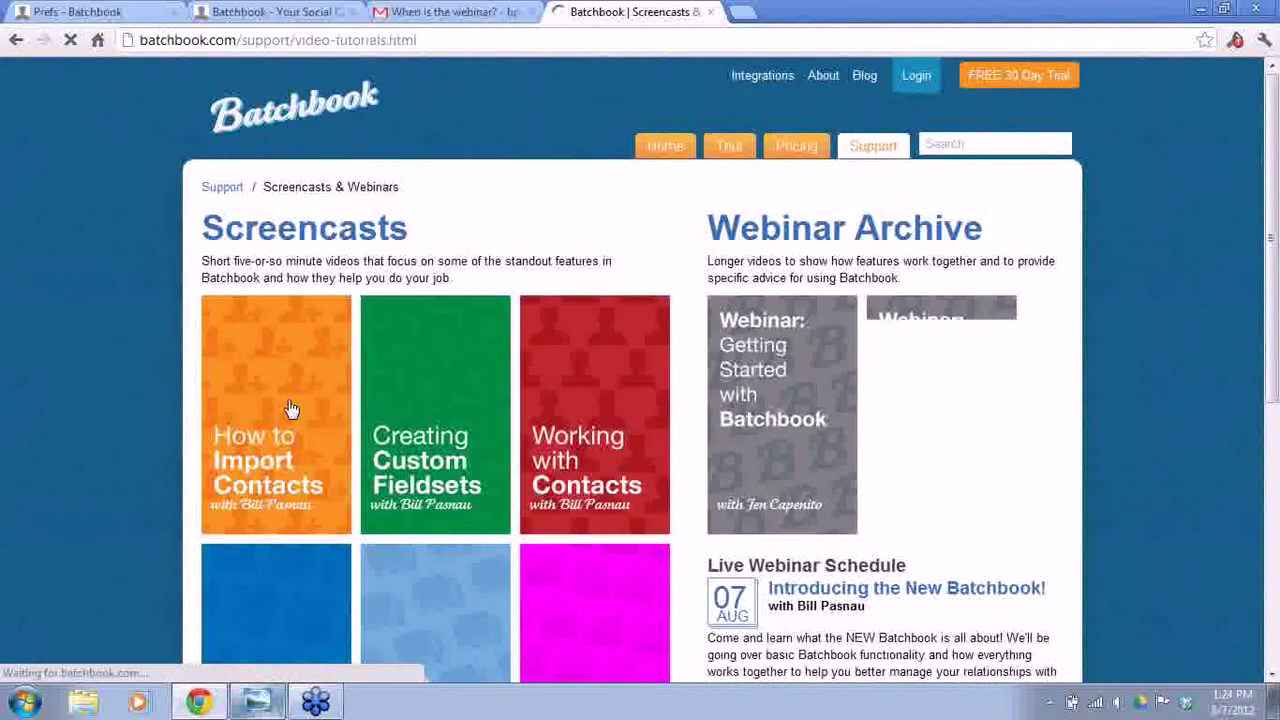
scroll(294, 409, down, 3)
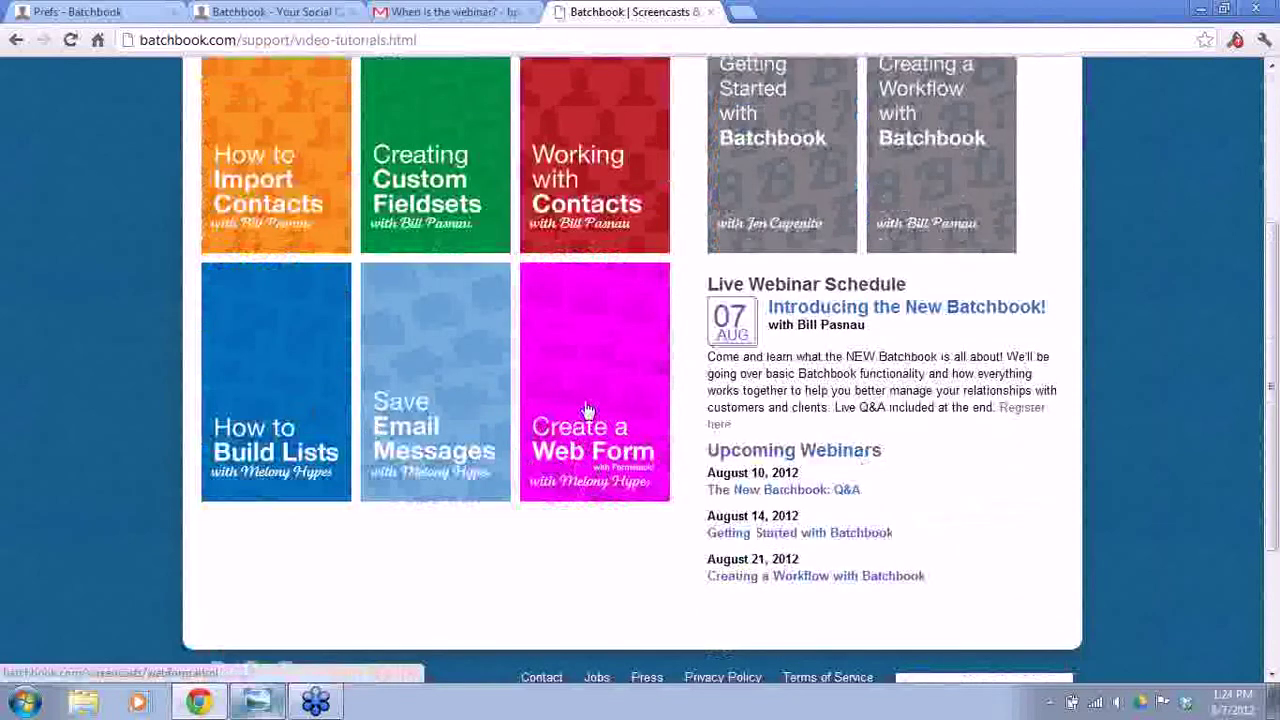
scroll(569, 340, up, 1)
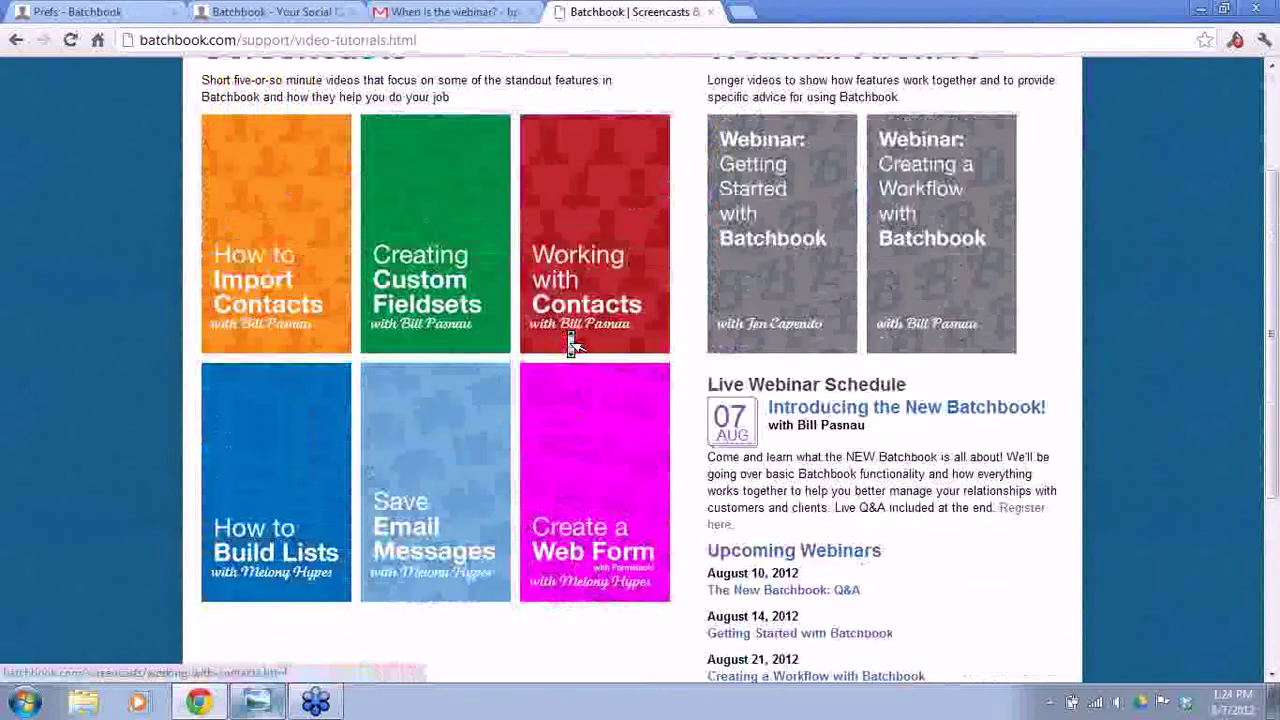
scroll(580, 342, up, 1)
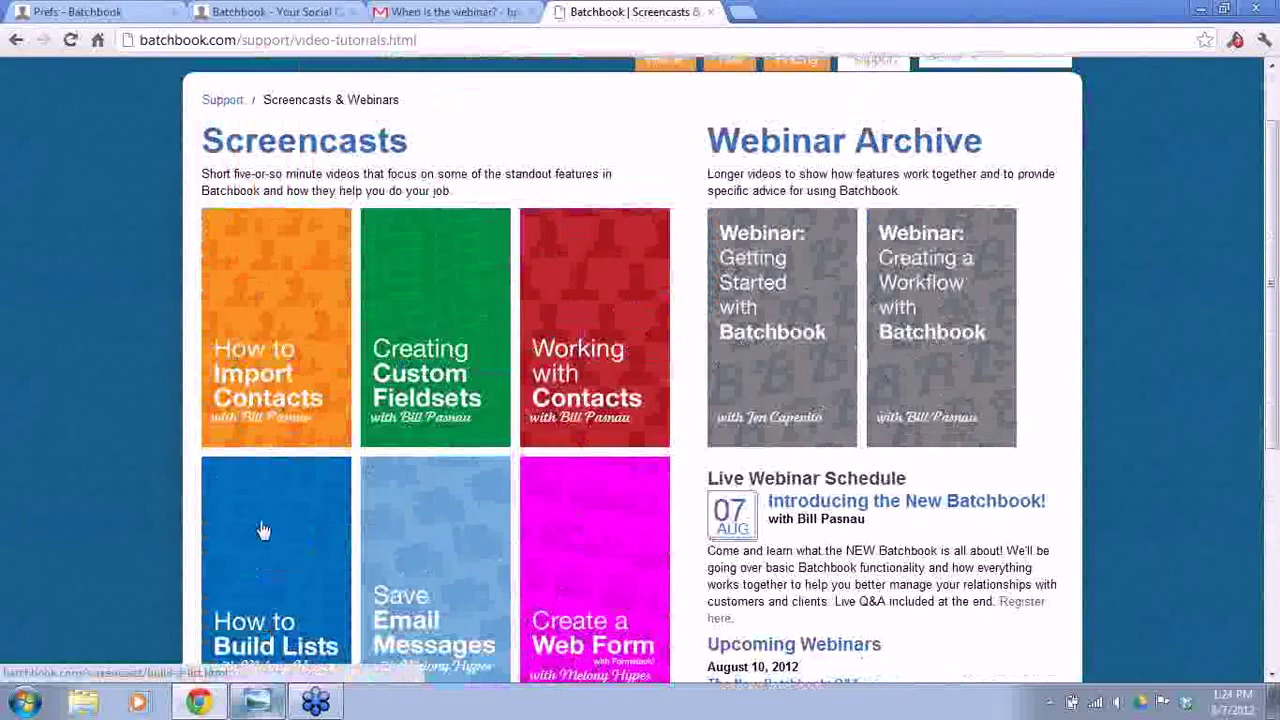
click(107, 10)
click(265, 11)
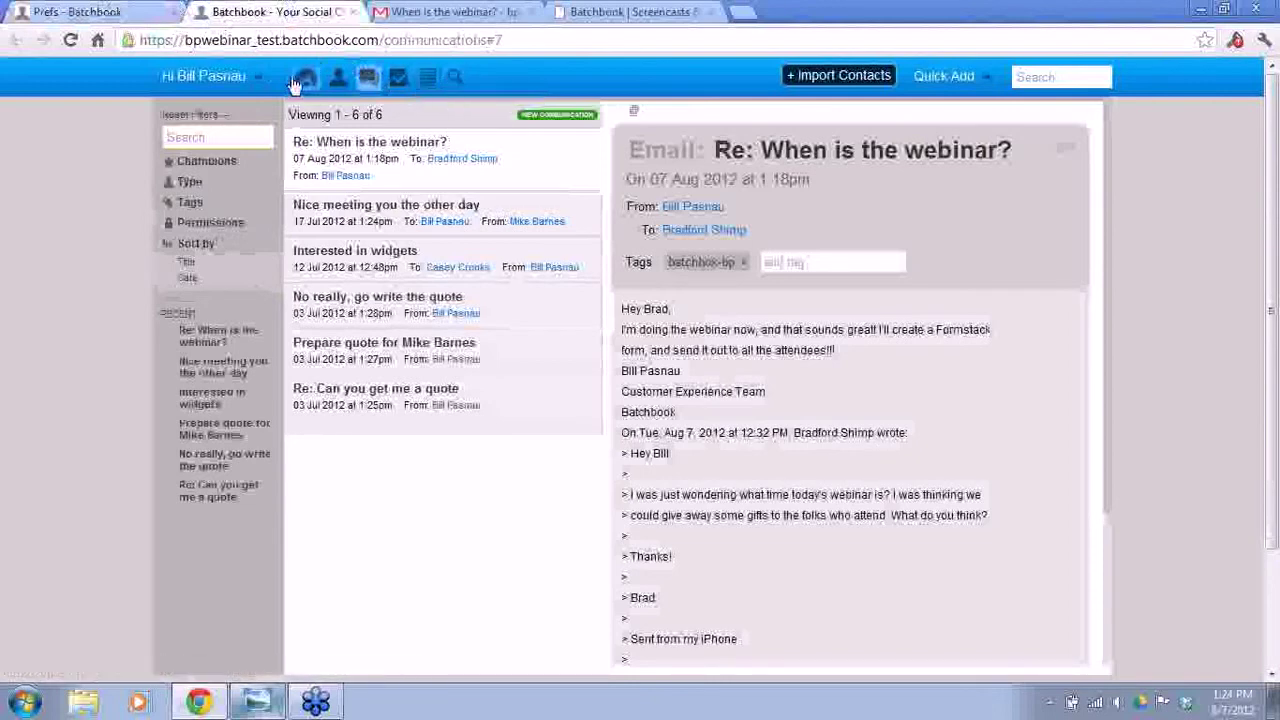
- Reopen the contact's full record from the contacts list, then launch Advanced search
click(339, 79)
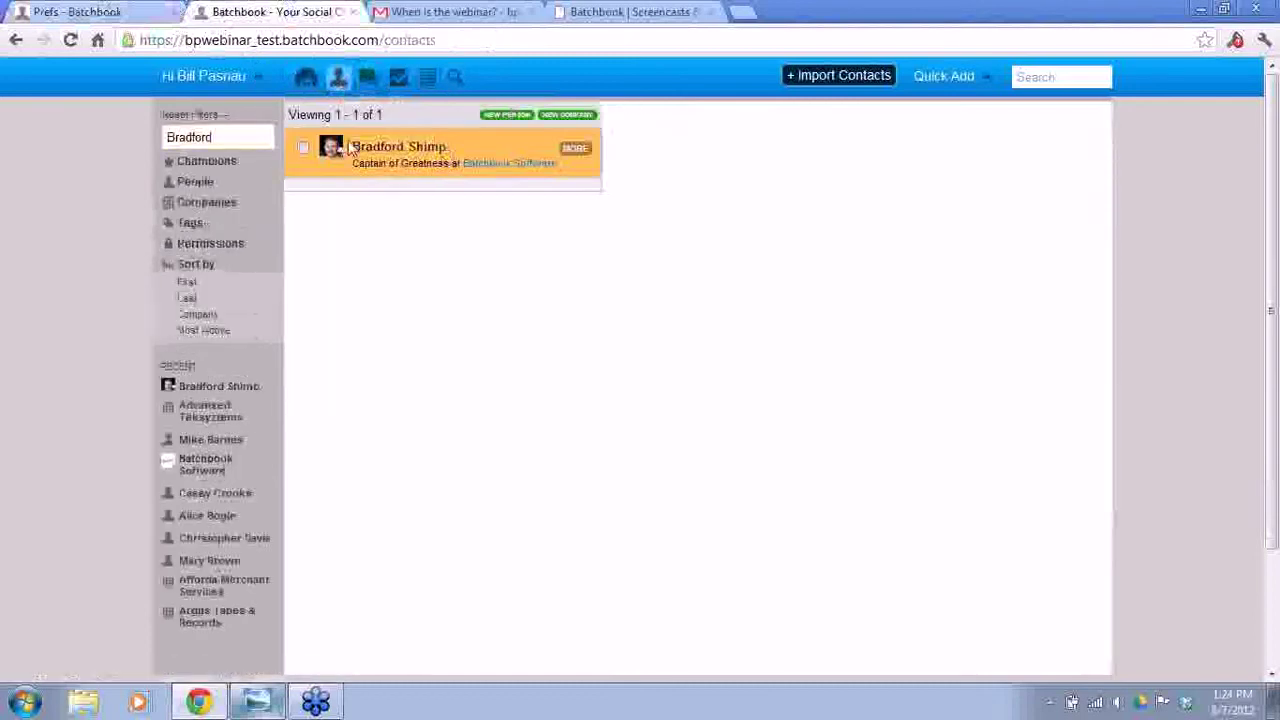
click(574, 151)
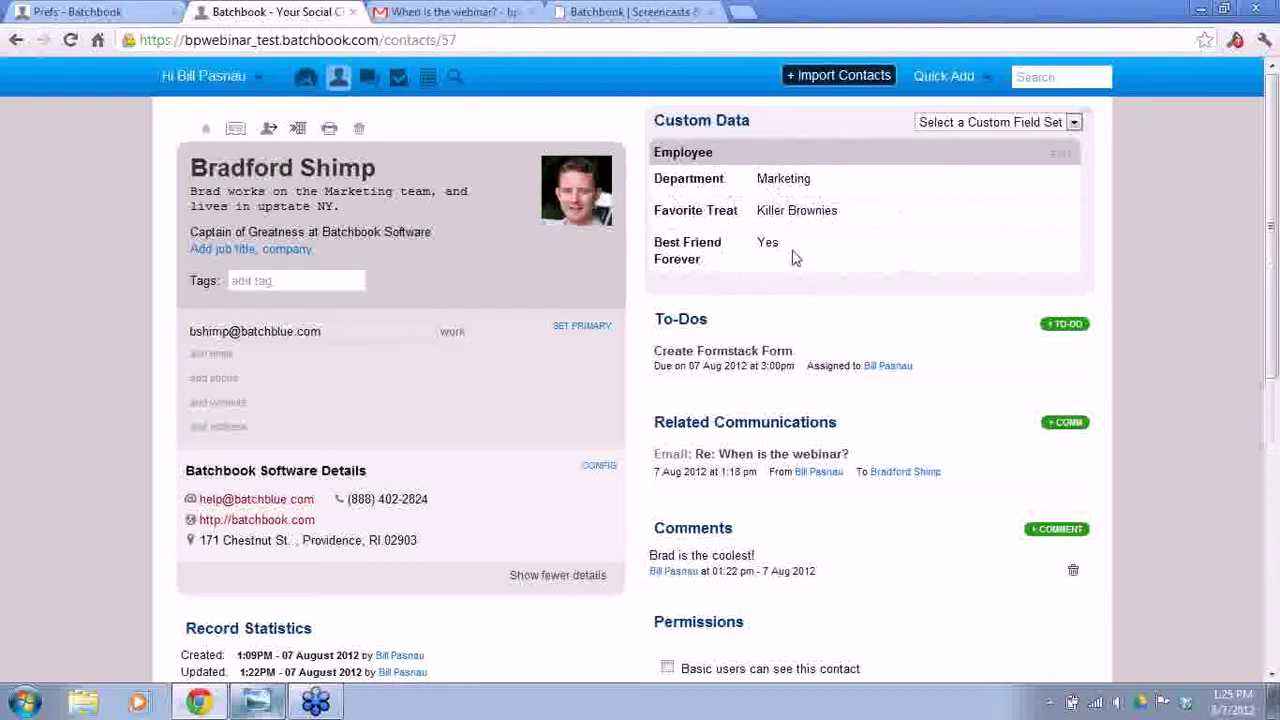
click(455, 80)
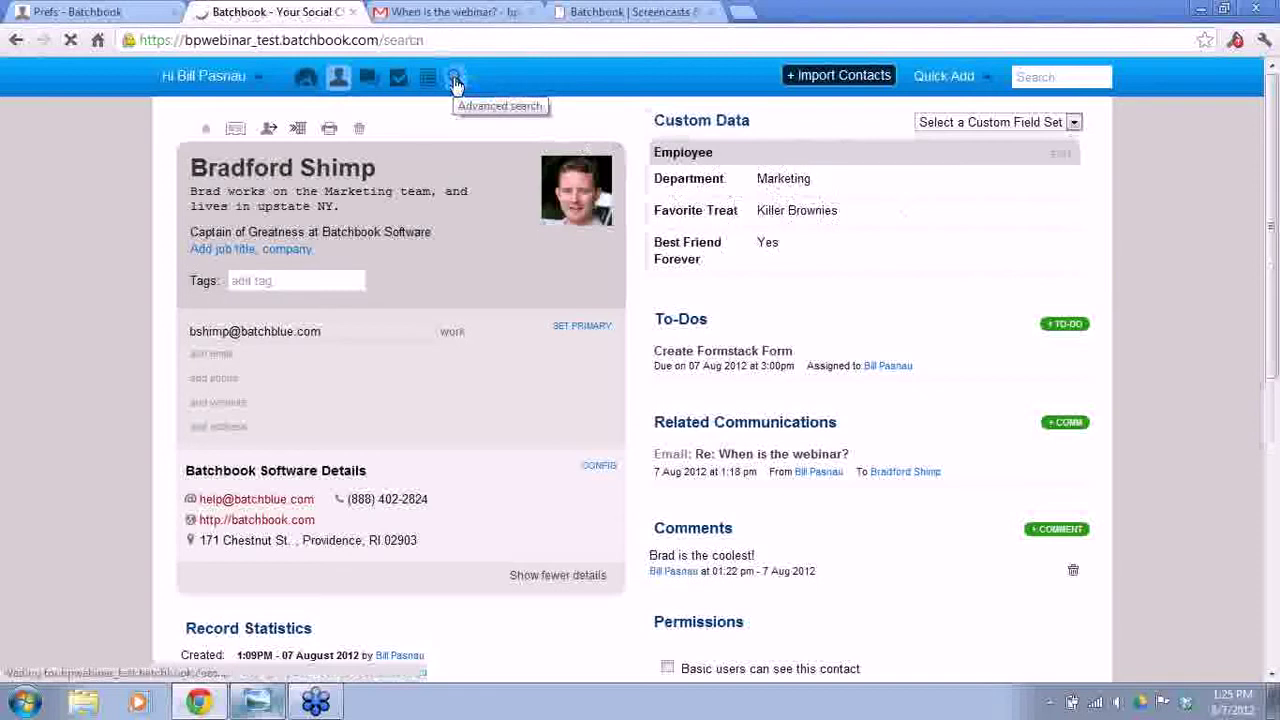
- Search on Employee > Department matching Marketing
click(375, 152)
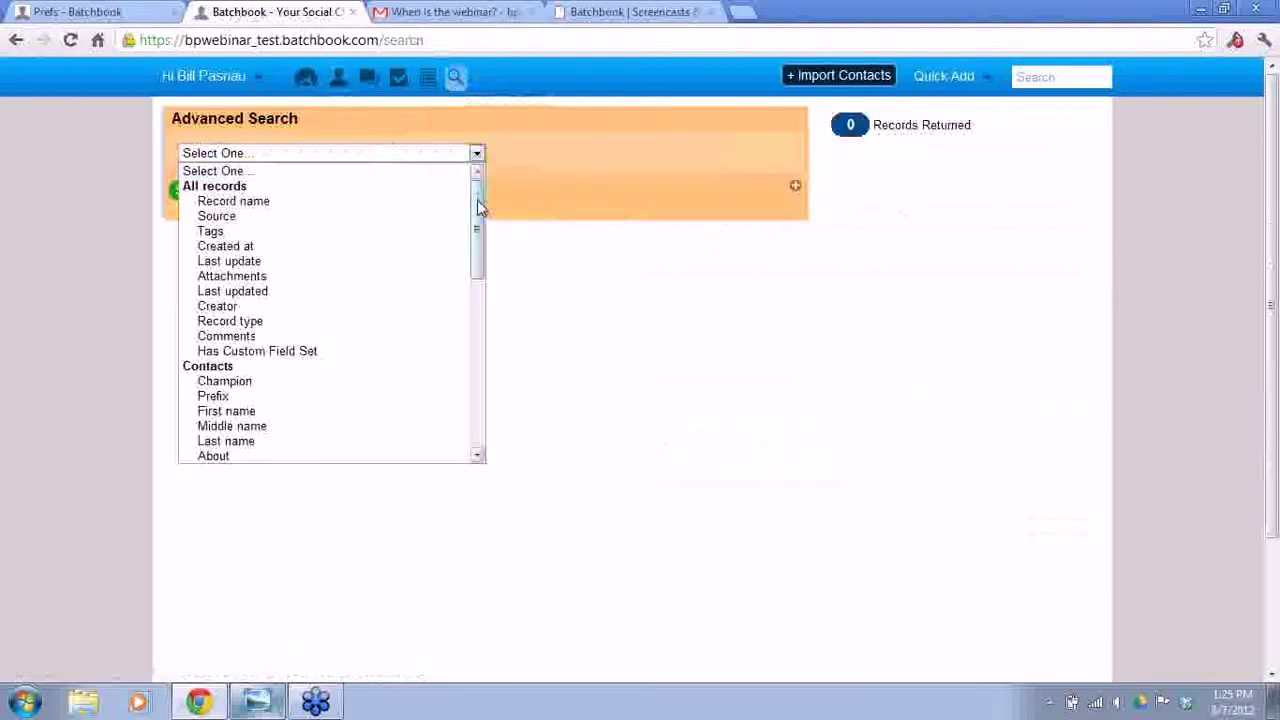
drag(478, 207, 478, 205)
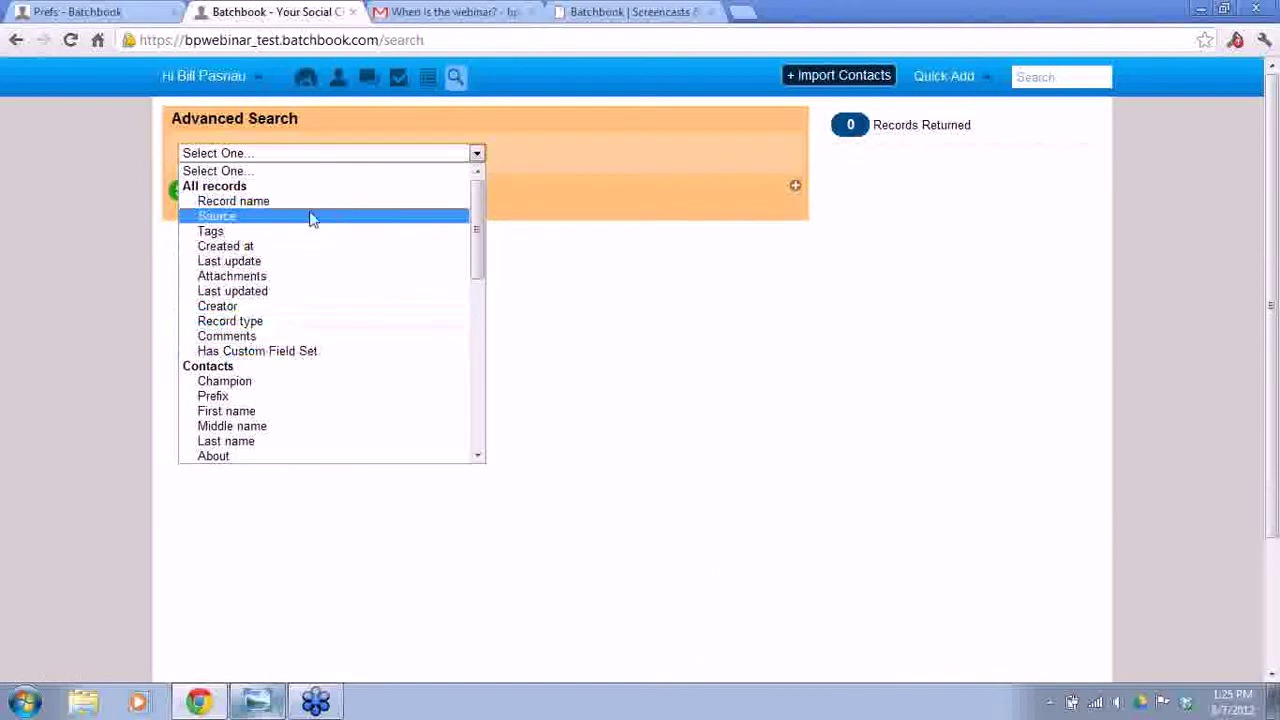
drag(478, 214, 475, 405)
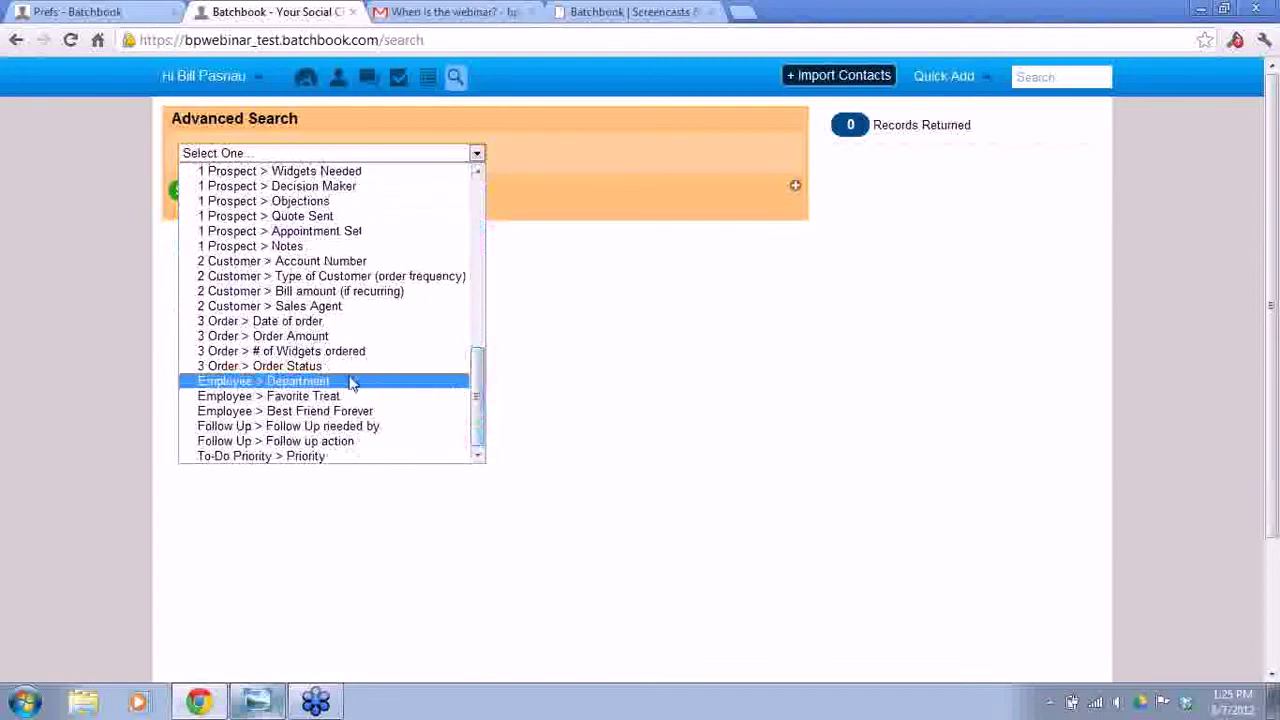
click(297, 383)
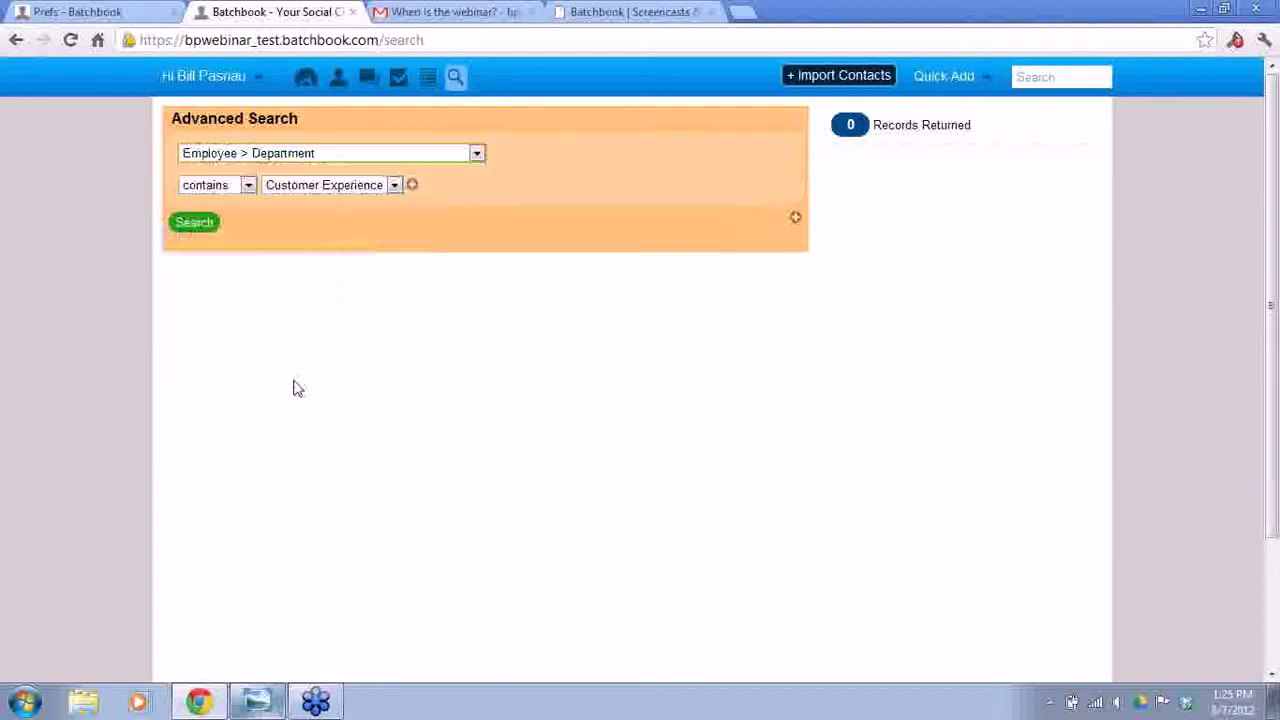
click(282, 188)
click(296, 214)
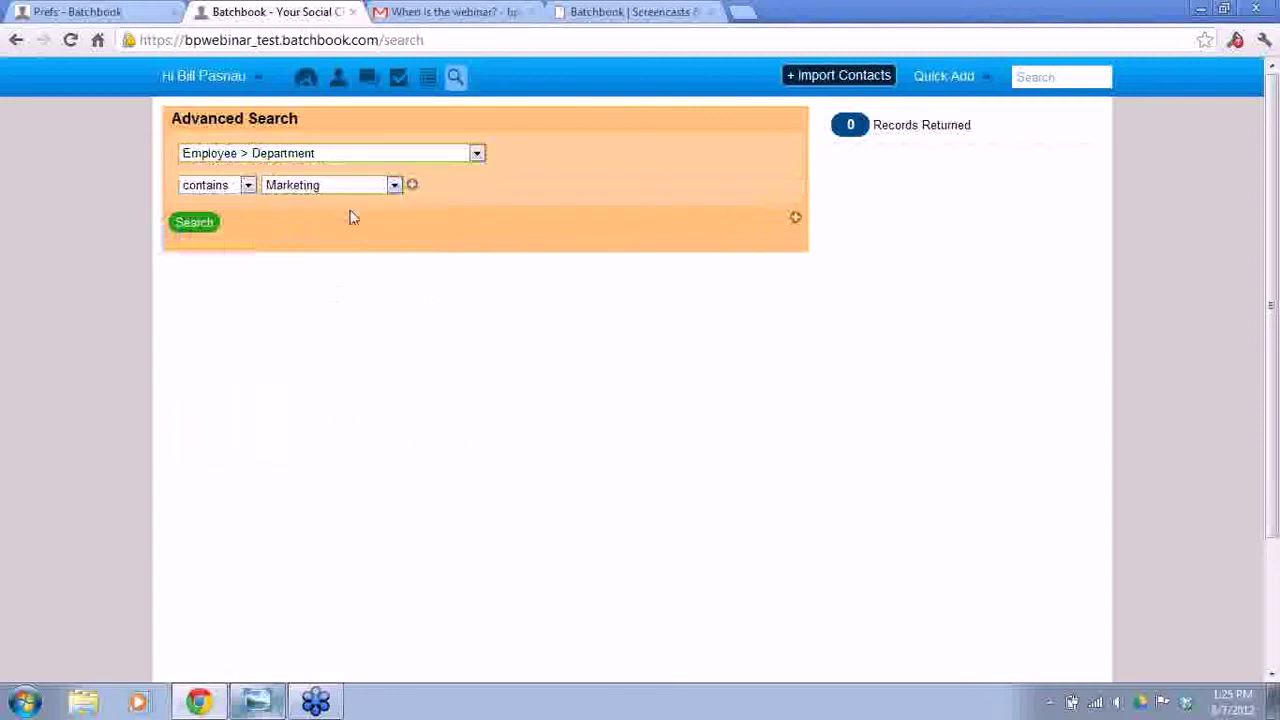
- Add a second condition on Employee > Favorite Treat (Killer Brownies)
click(795, 218)
click(476, 253)
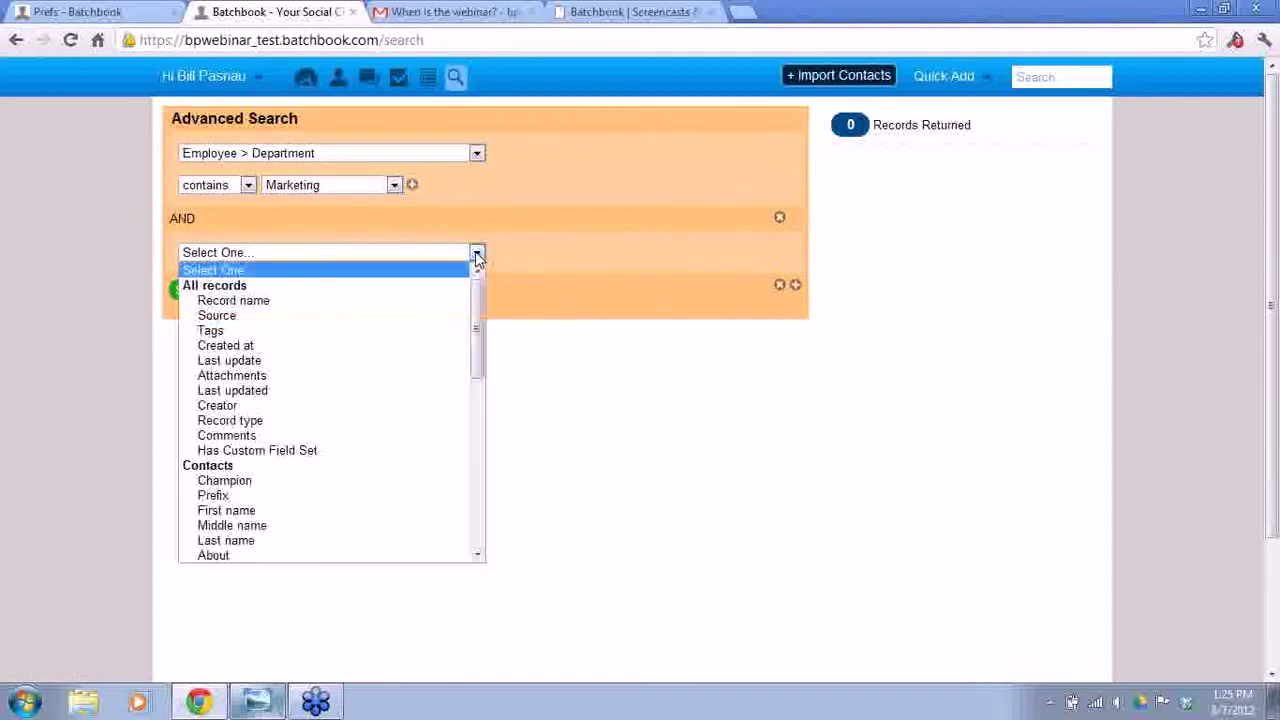
scroll(478, 308, down, 1)
drag(478, 308, 474, 523)
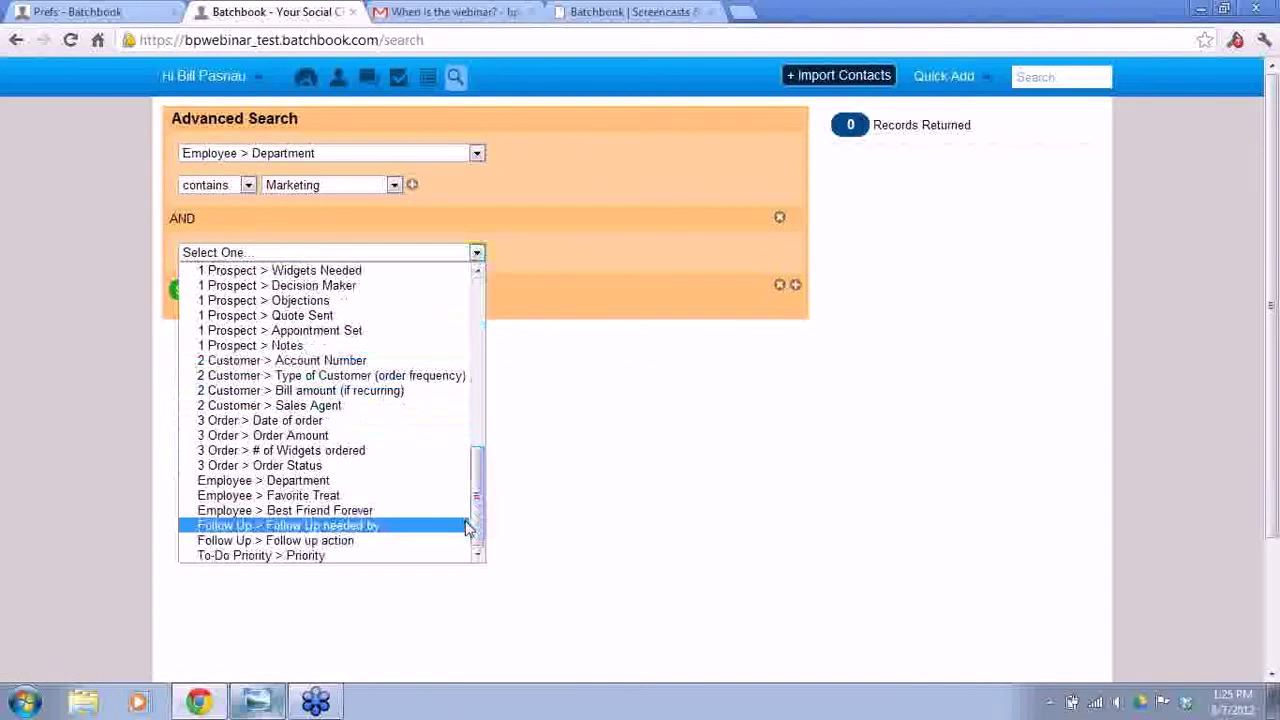
click(344, 498)
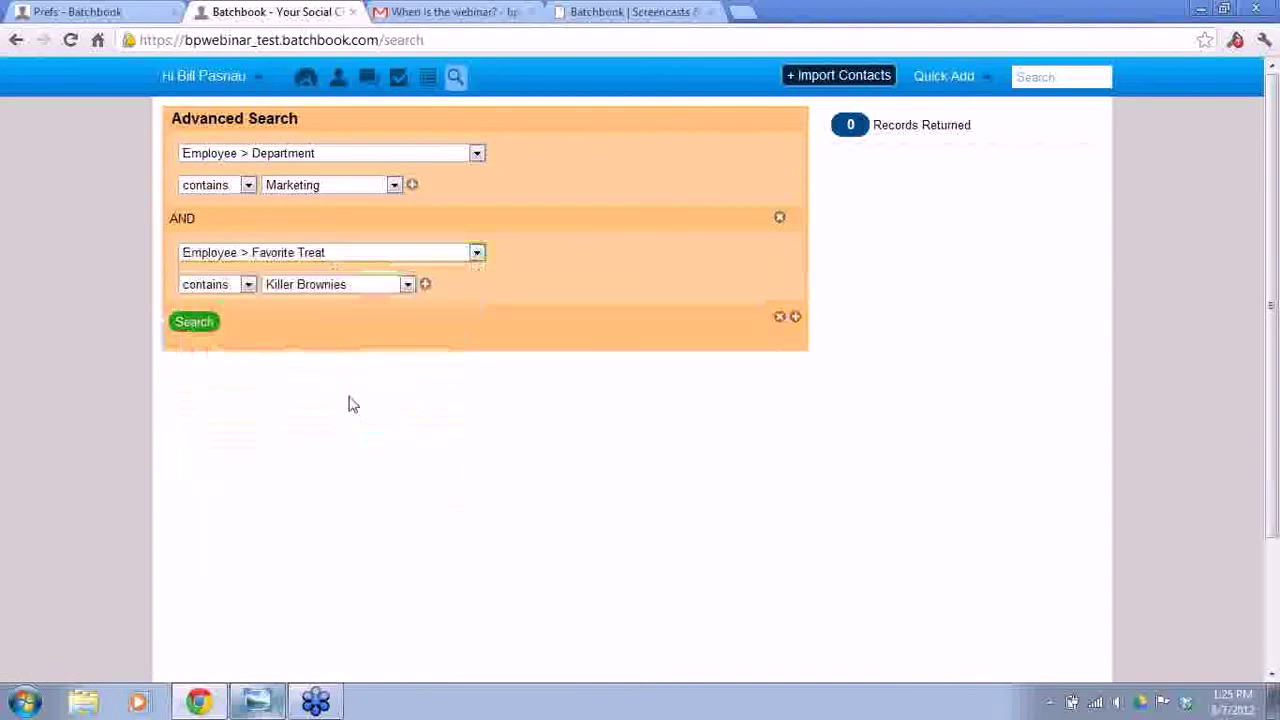
- Add an AND condition requiring Best Friend Forever is yes
click(795, 317)
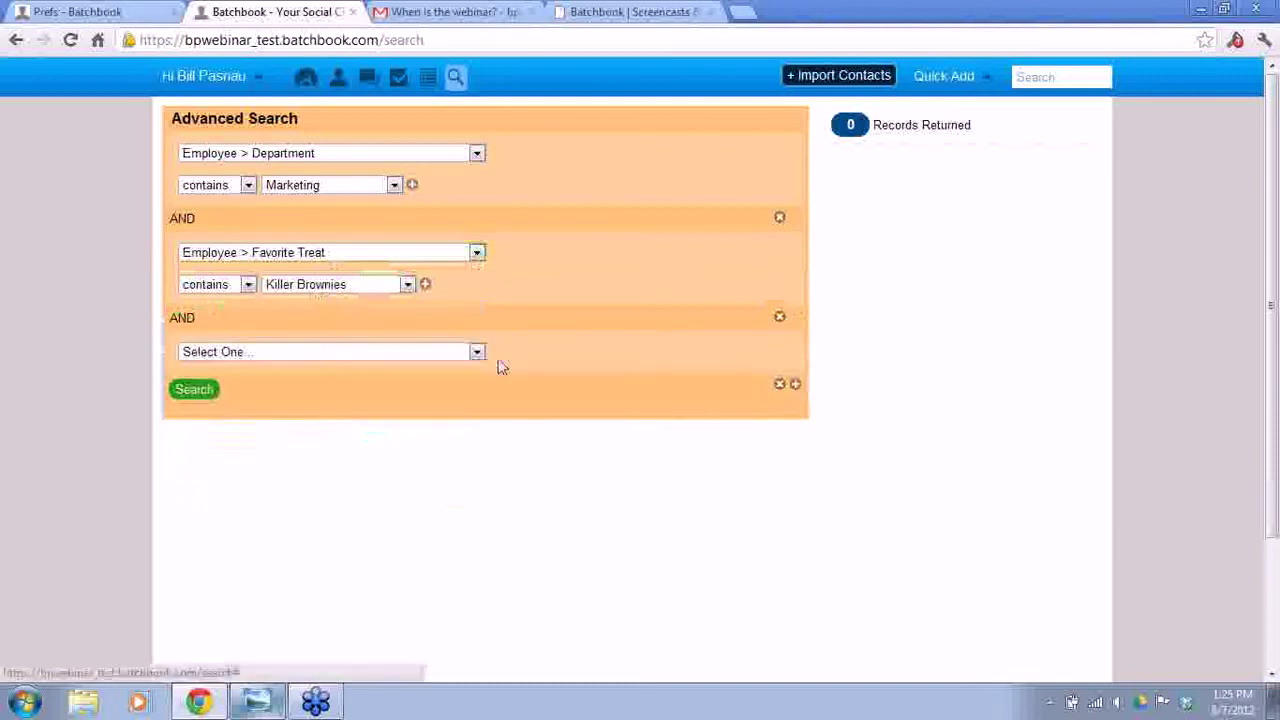
click(401, 354)
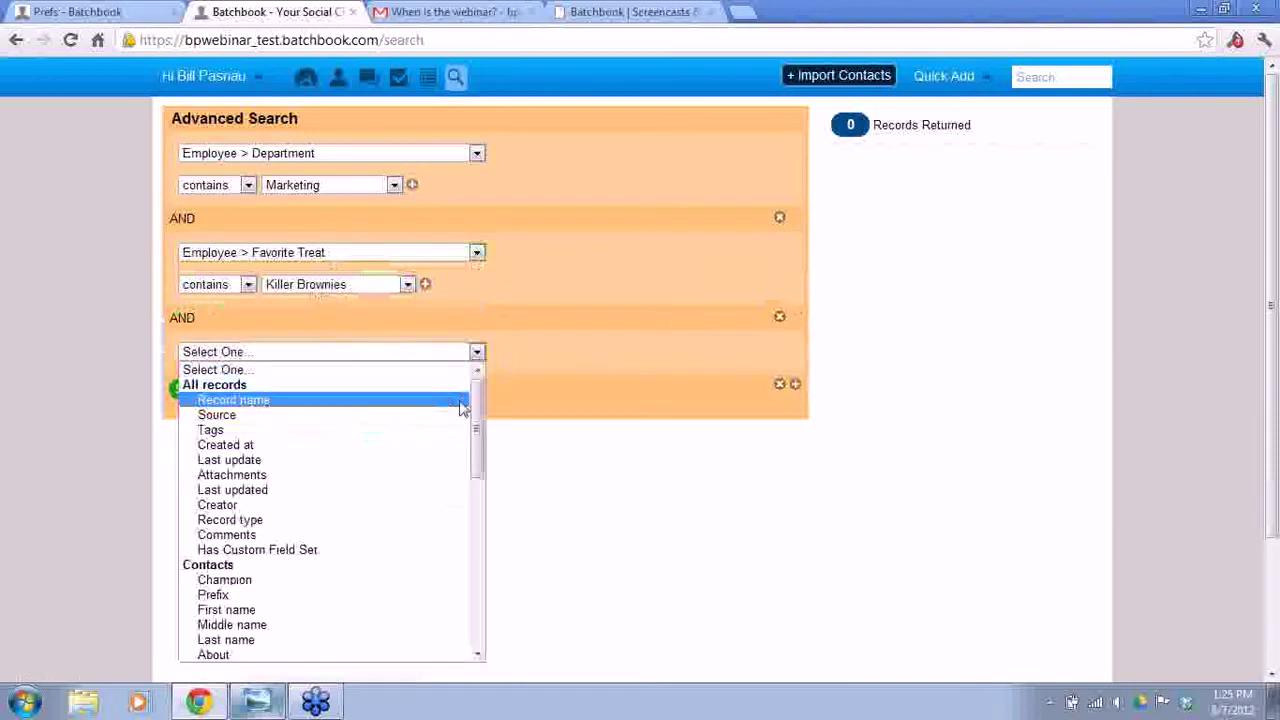
drag(476, 420, 477, 610)
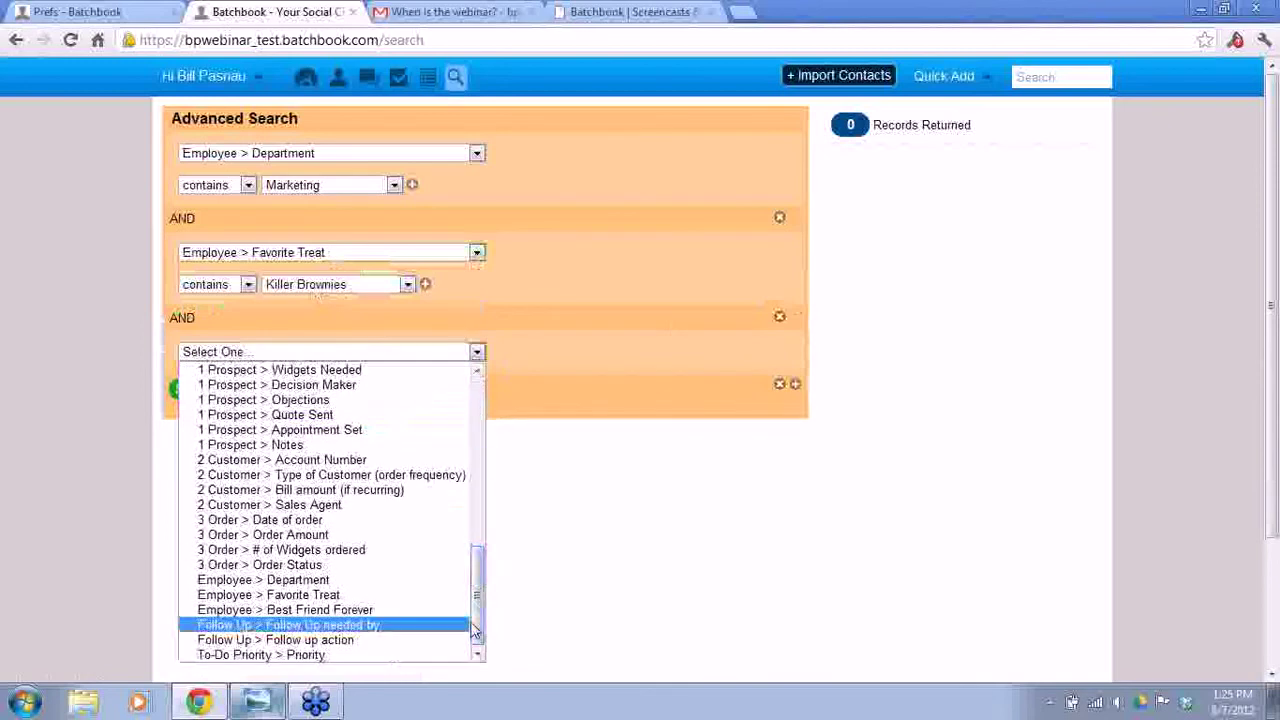
click(360, 614)
click(270, 384)
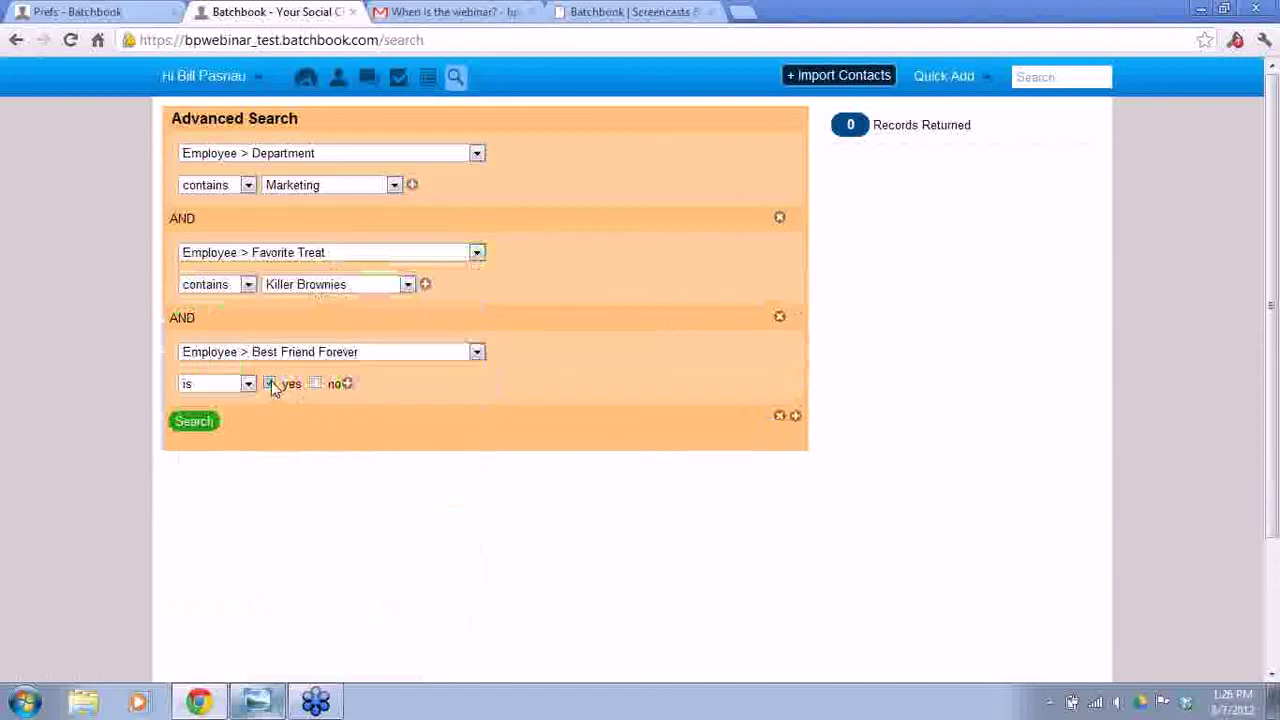
- Allow Cupcakes as an OR alternative to Killer Brownies and run the search
click(425, 287)
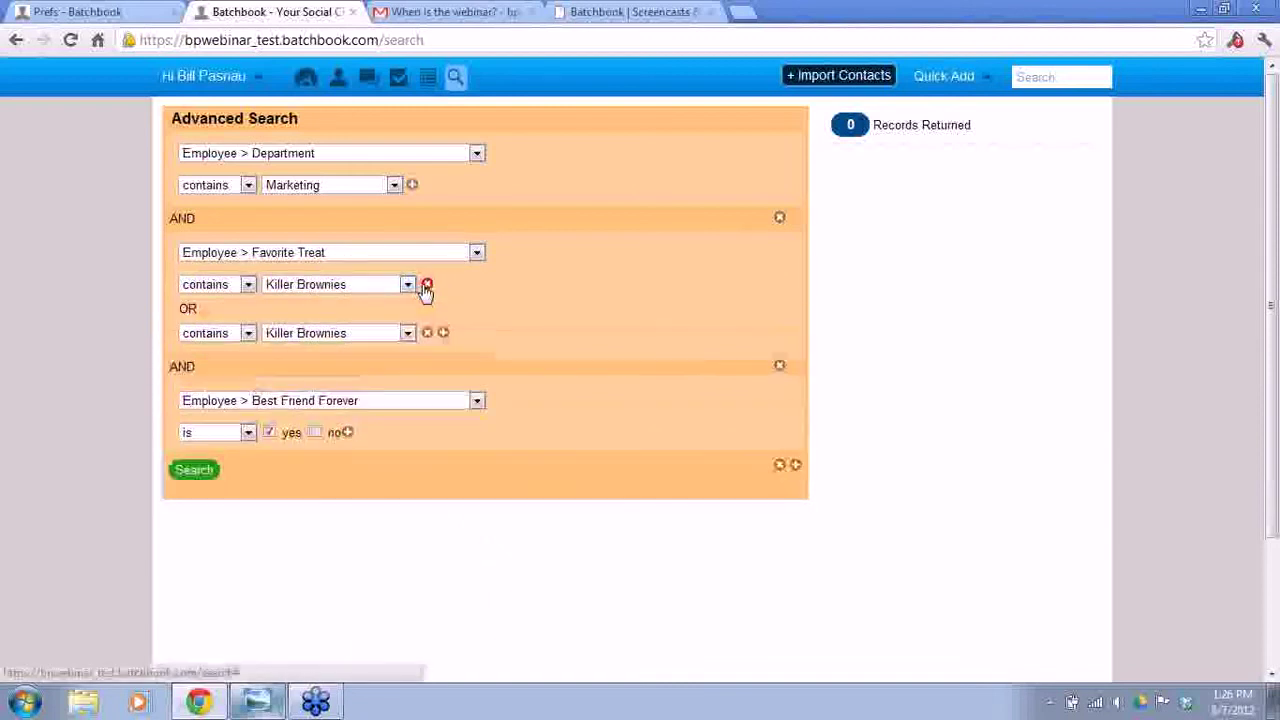
click(330, 340)
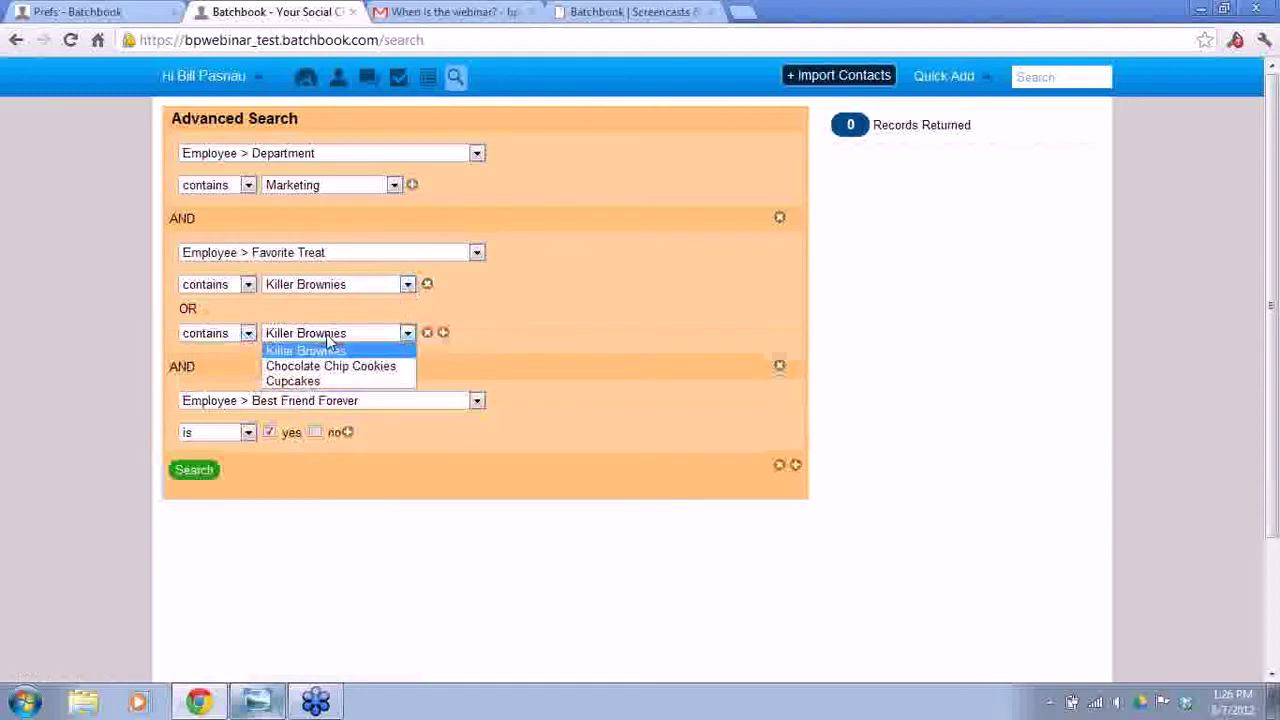
click(314, 384)
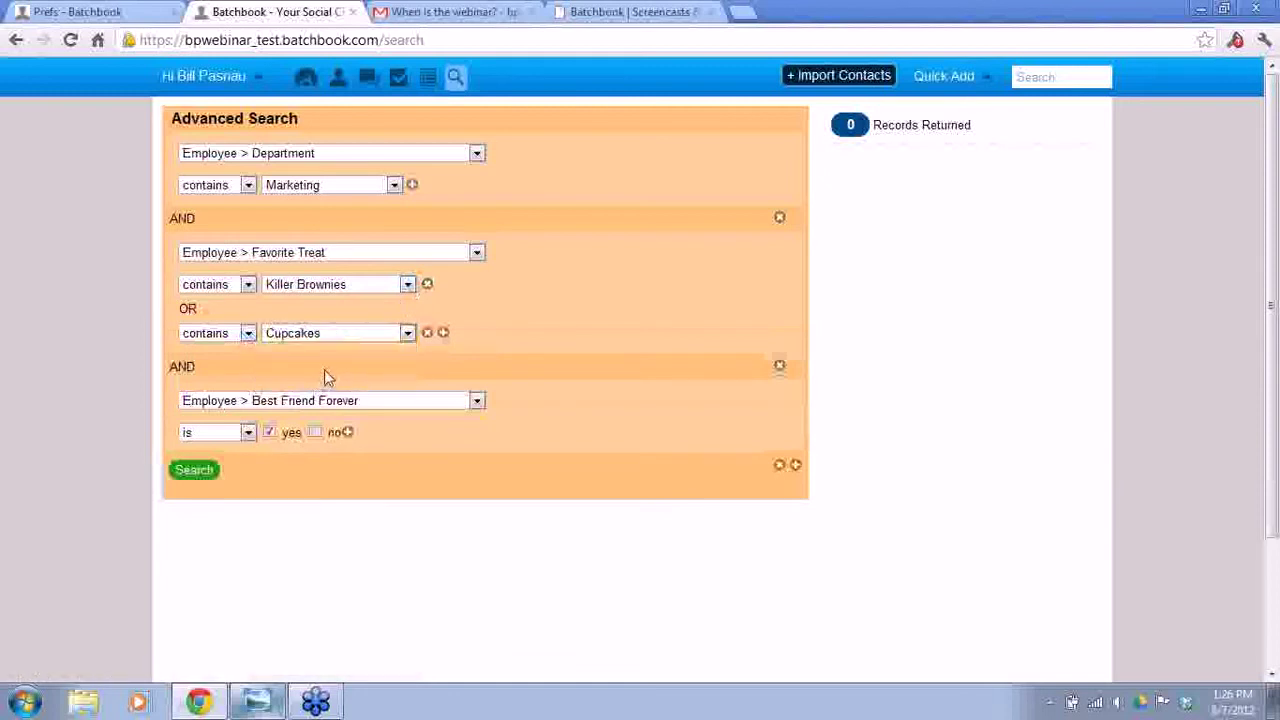
click(197, 470)
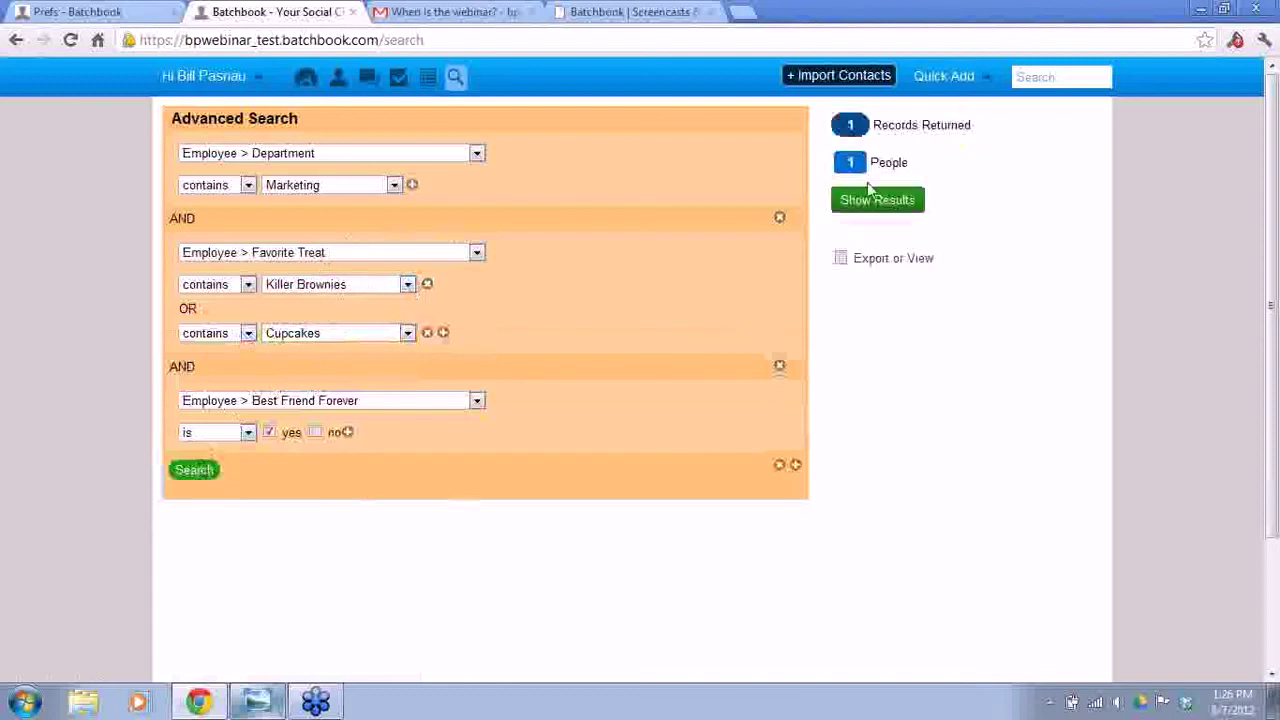
- Save the single result as list 'Employees of Batchbook', described as brownie-loving bff's on the marketing team
click(889, 200)
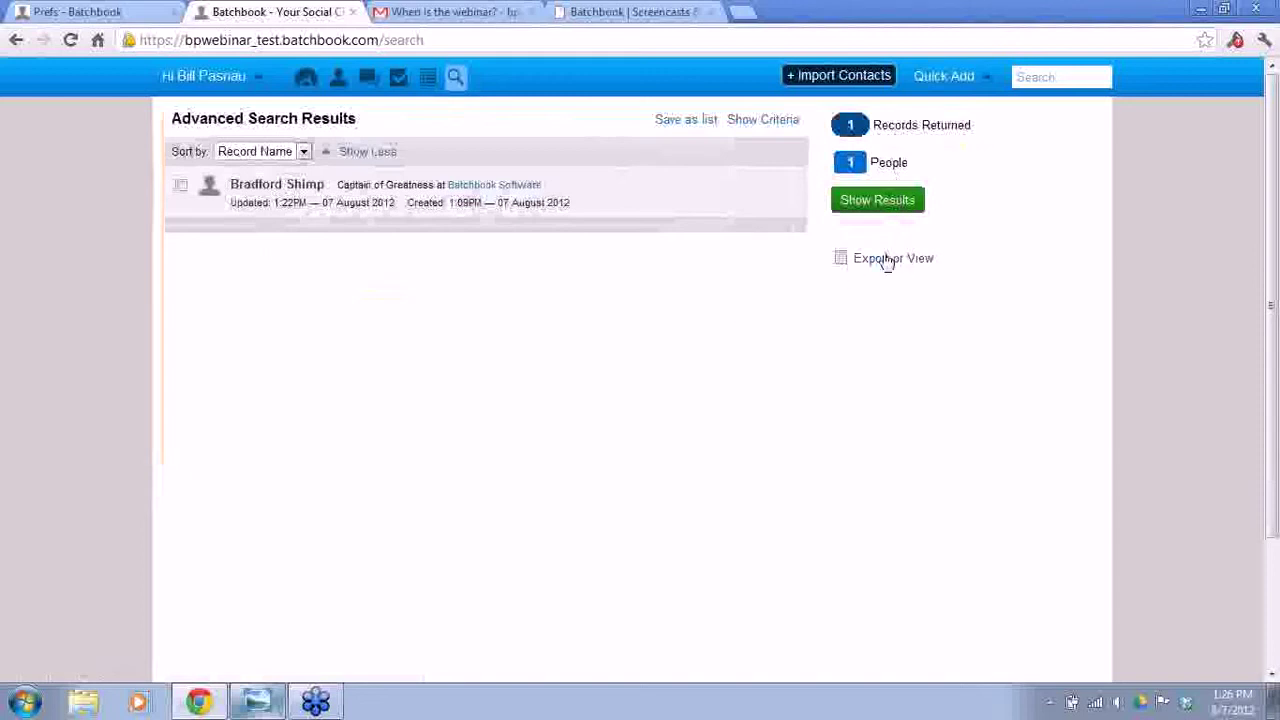
click(686, 125)
click(519, 166)
text(Employees of Batchbook)
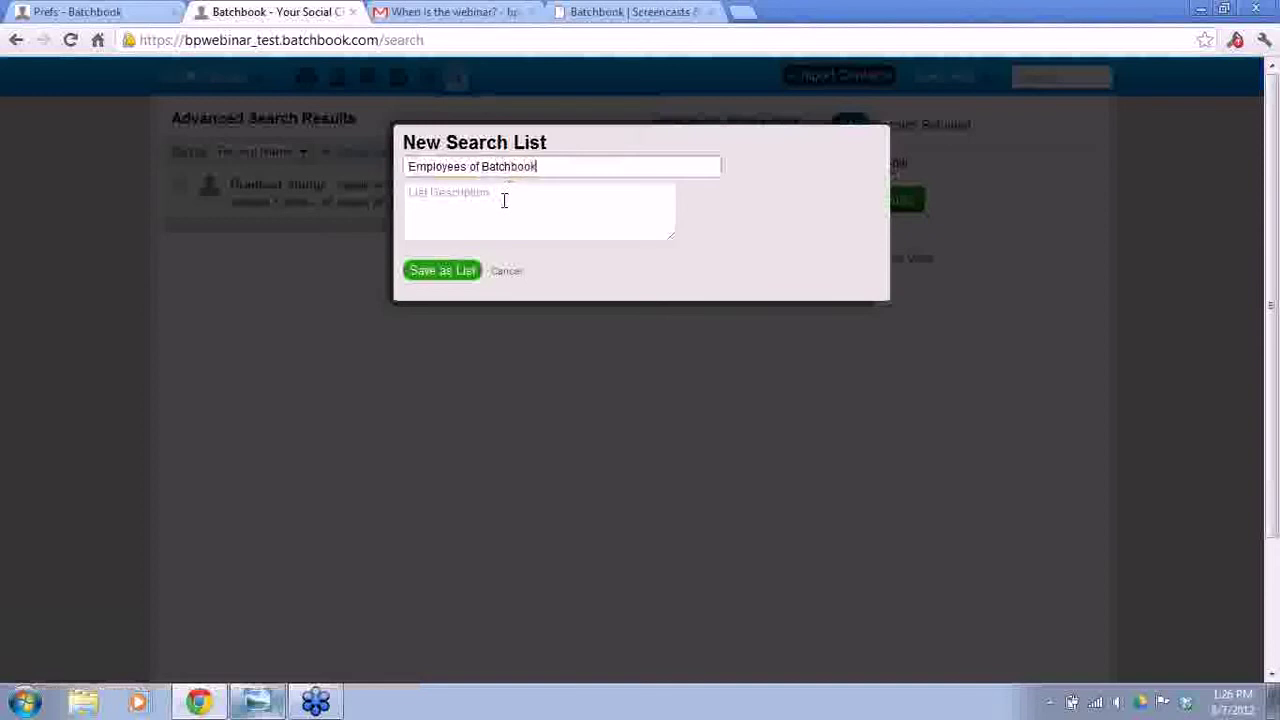
click(503, 200)
text(...who like killer brownies and are bff)
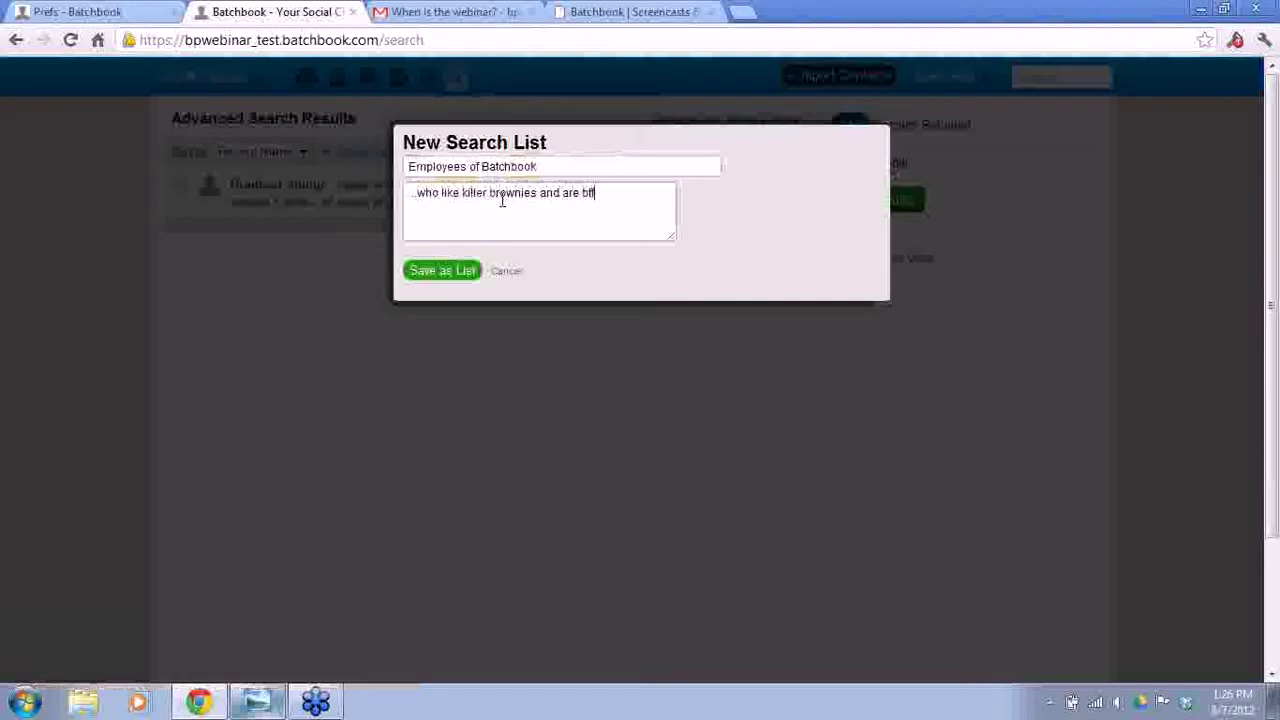
text(rketing team.)
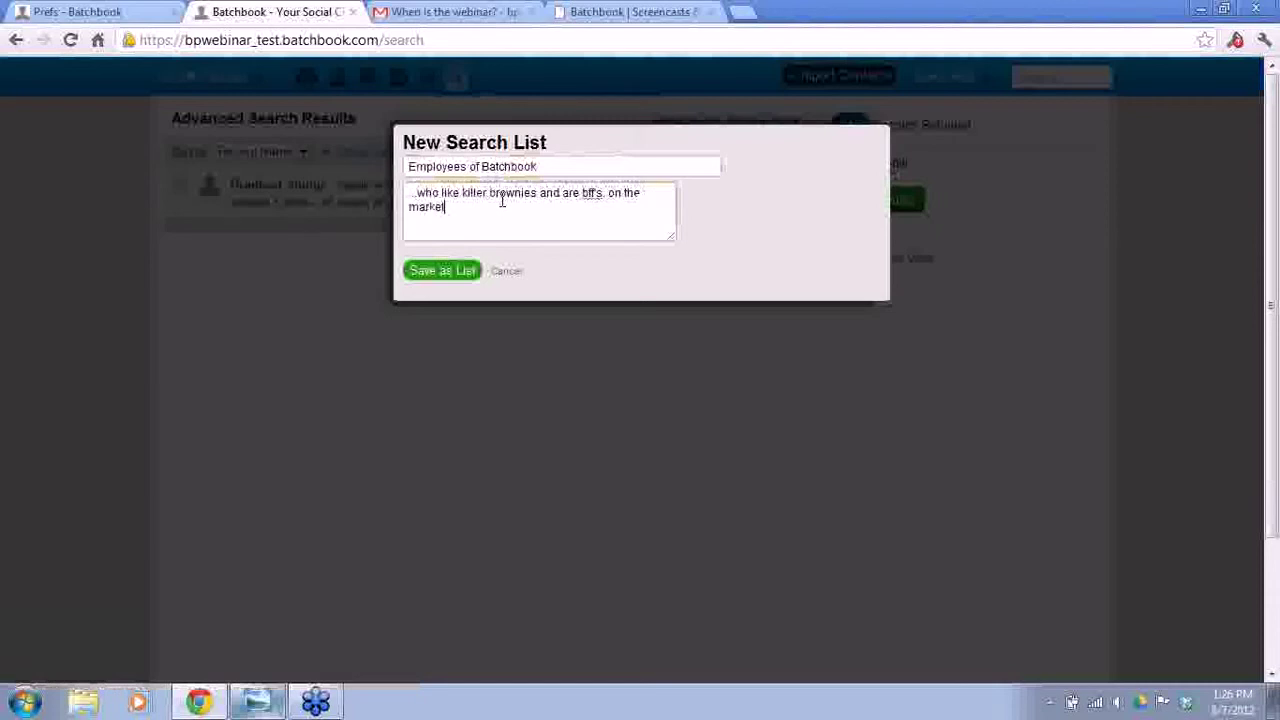
click(442, 273)
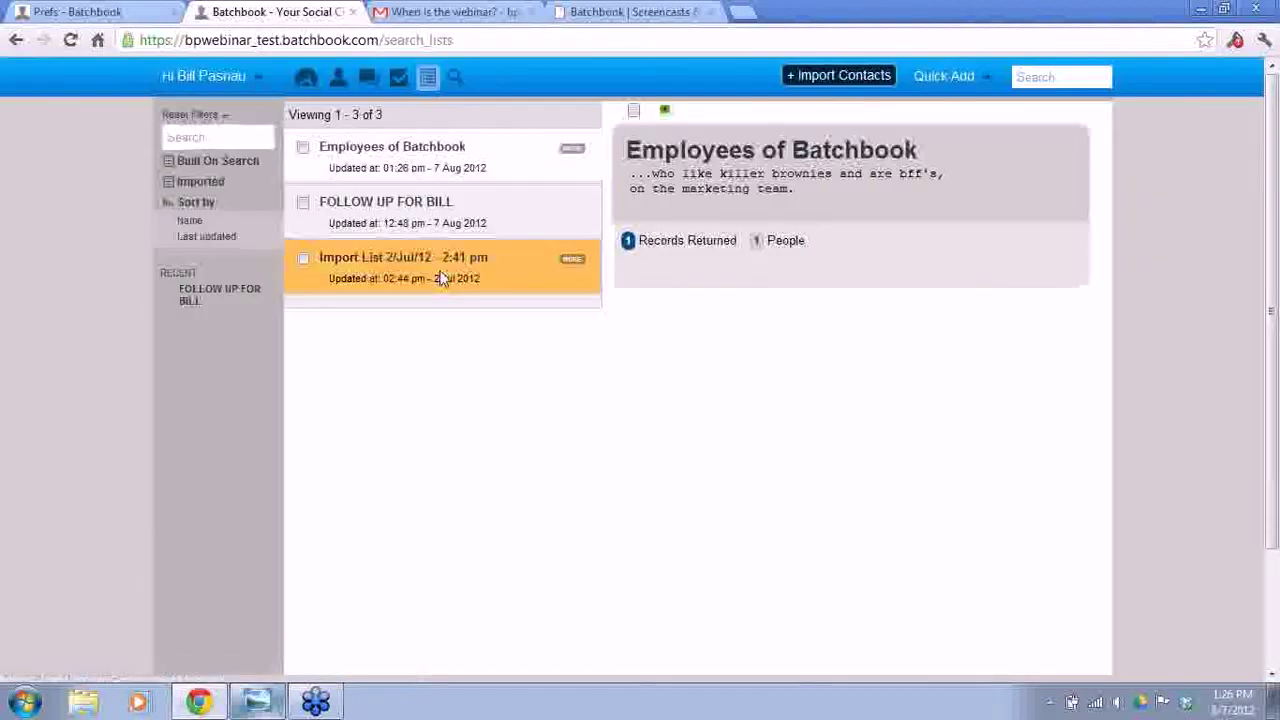
- Open the Employees of Batchbook list, view its criteria, return to results, and begin a CSV export
click(578, 155)
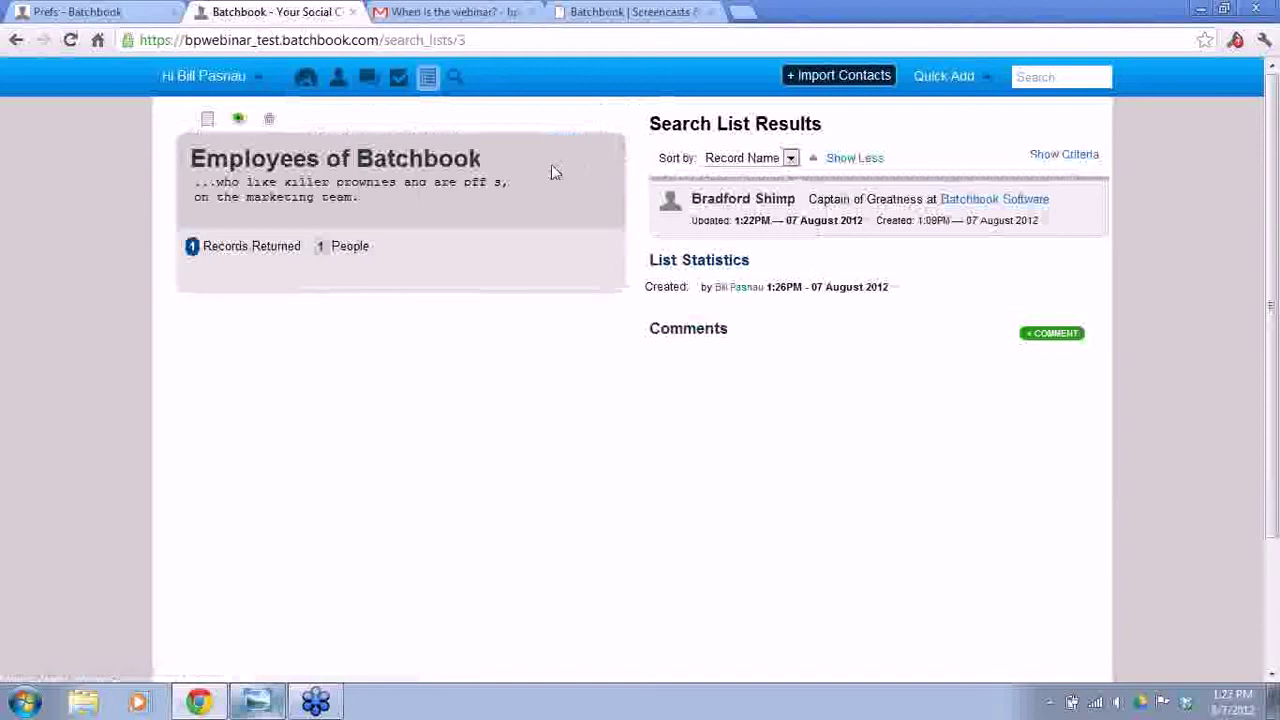
click(1064, 156)
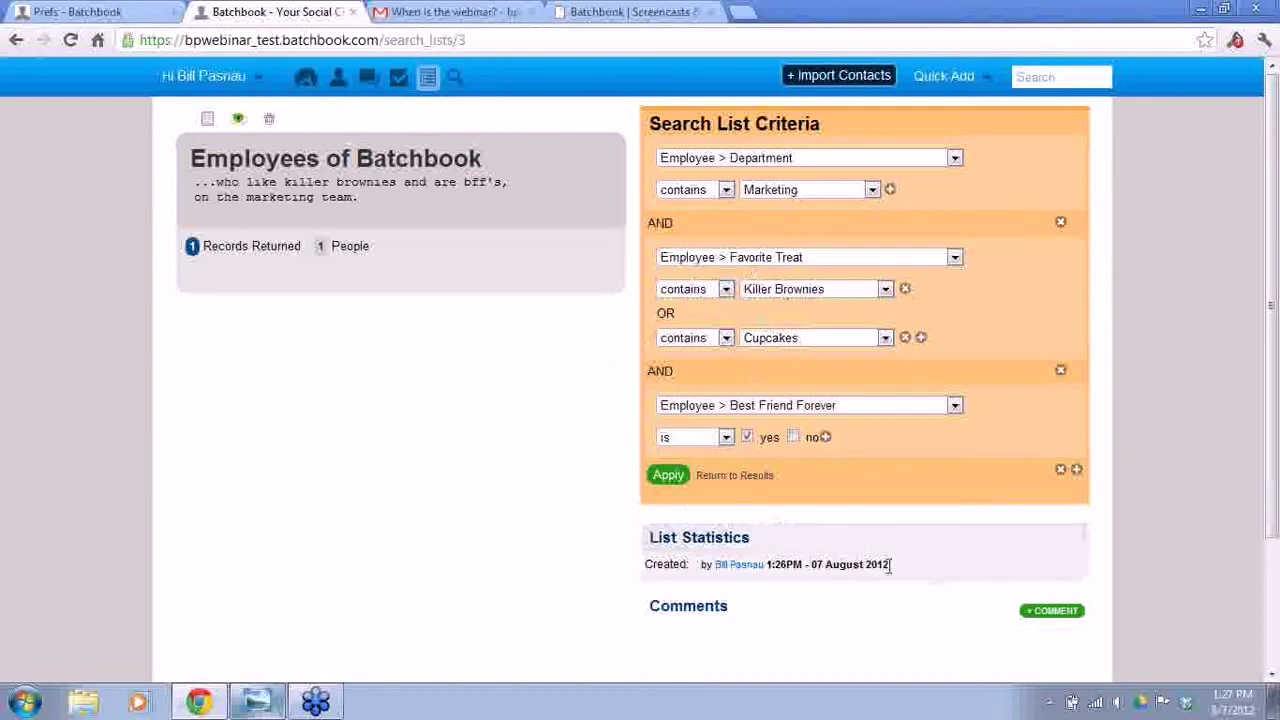
click(733, 477)
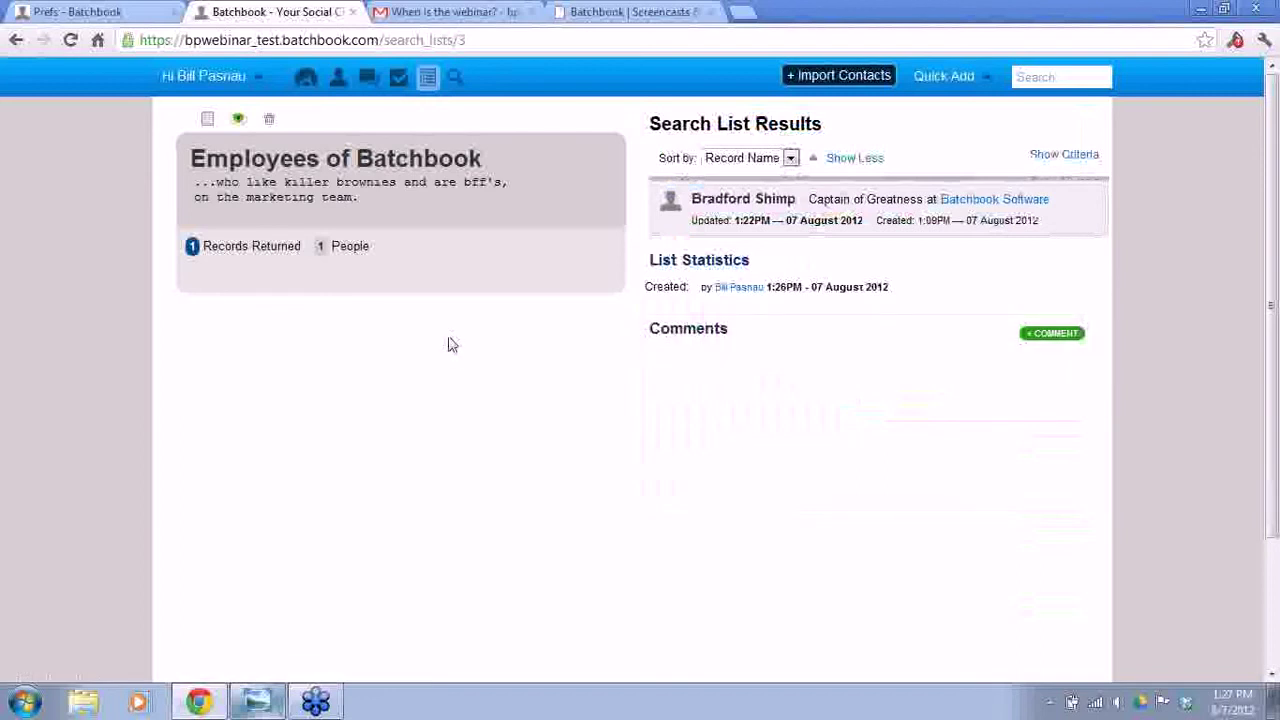
click(208, 122)
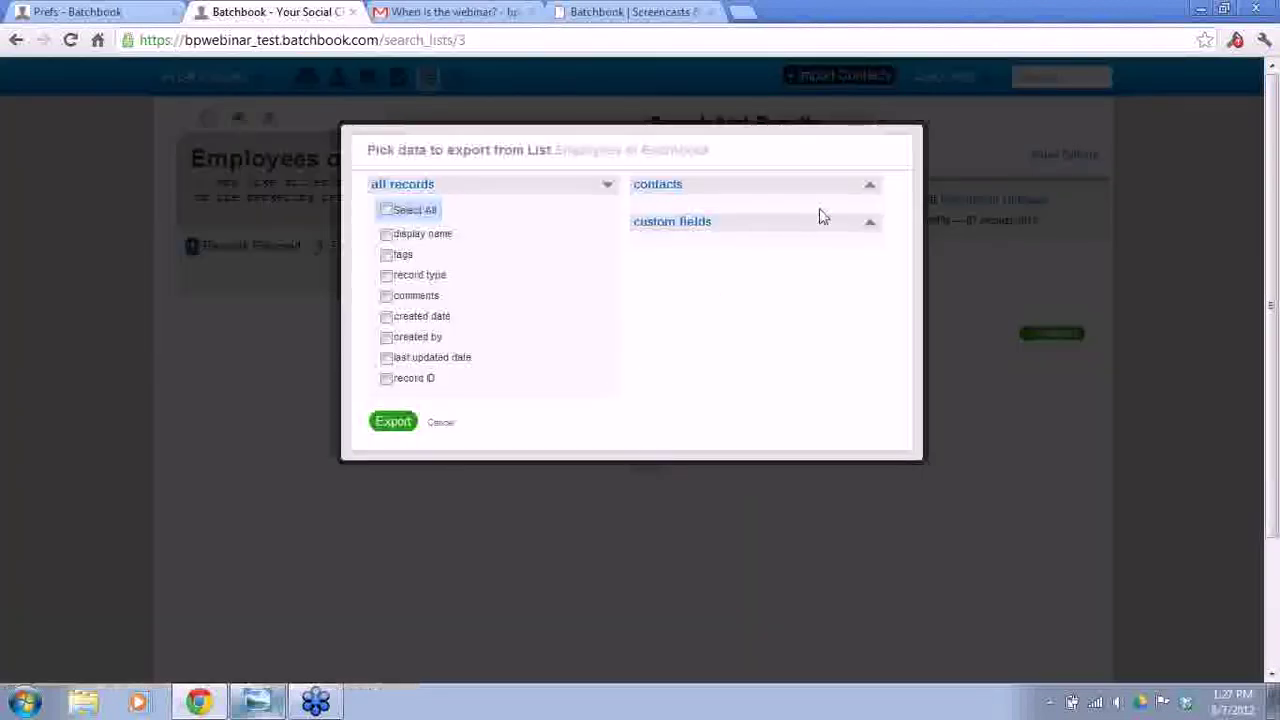
- Pick the people first name, last name and primary location email fields for export
click(672, 187)
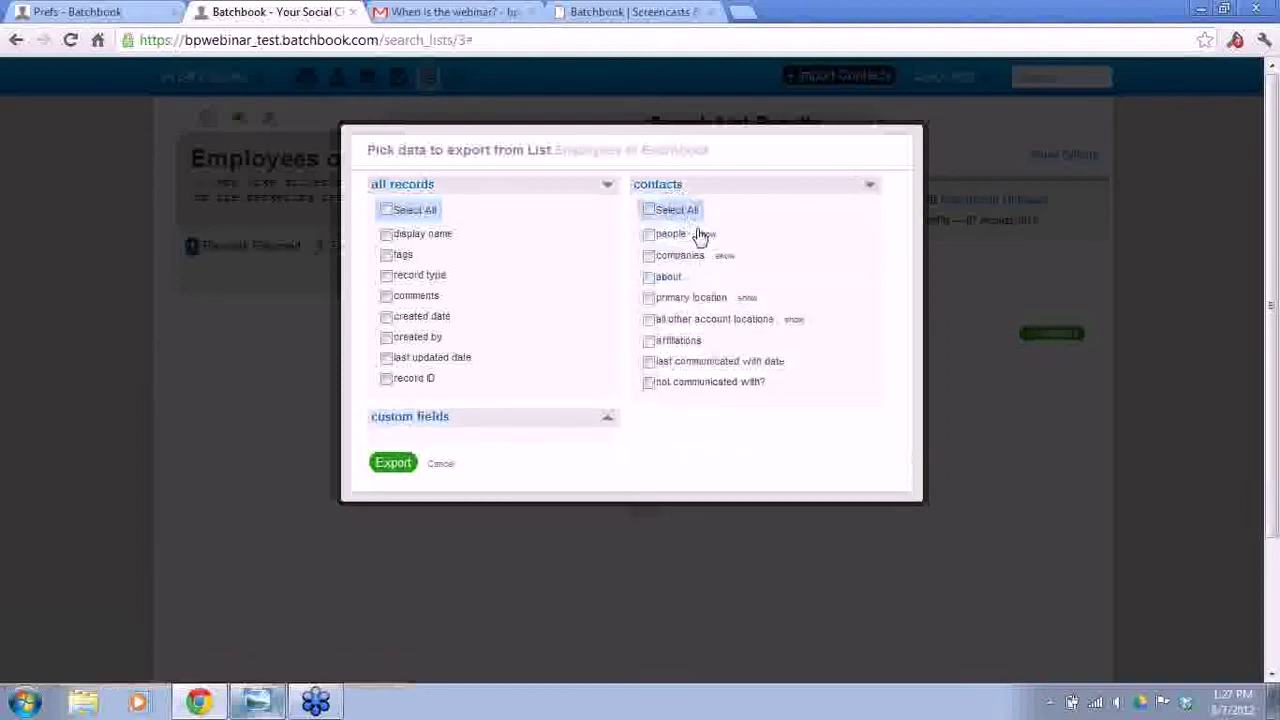
click(704, 236)
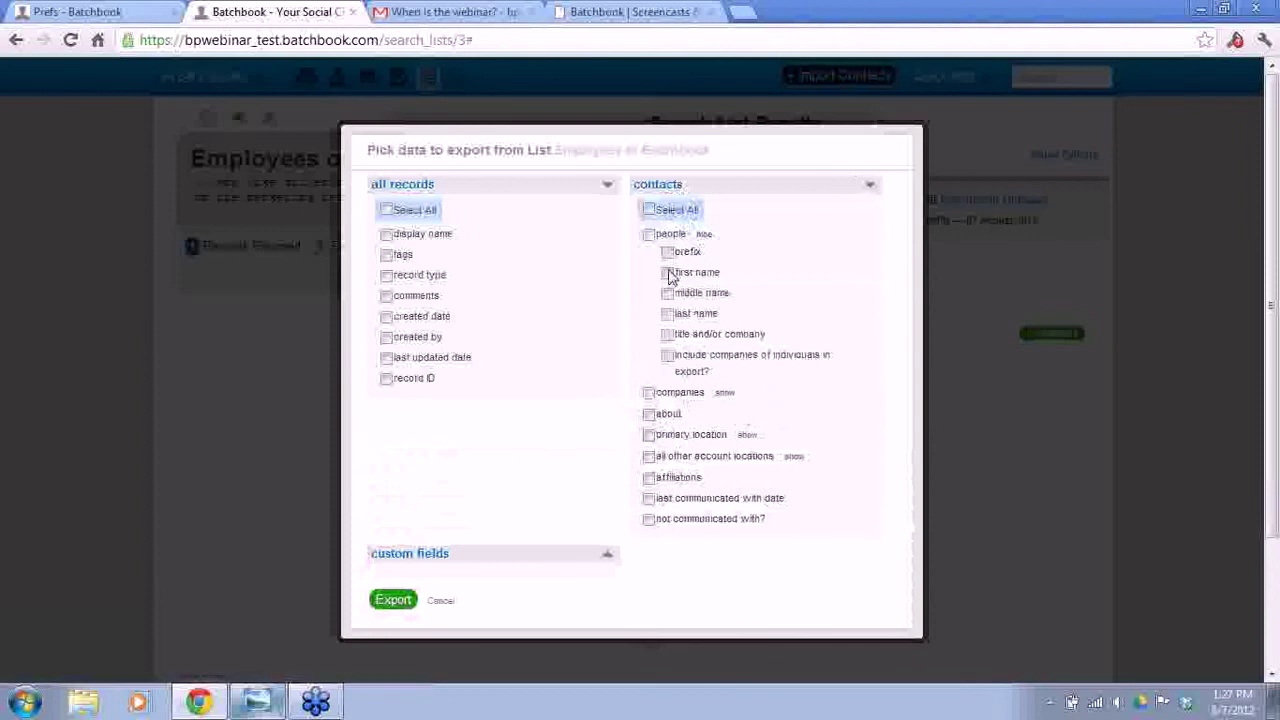
click(667, 273)
click(667, 314)
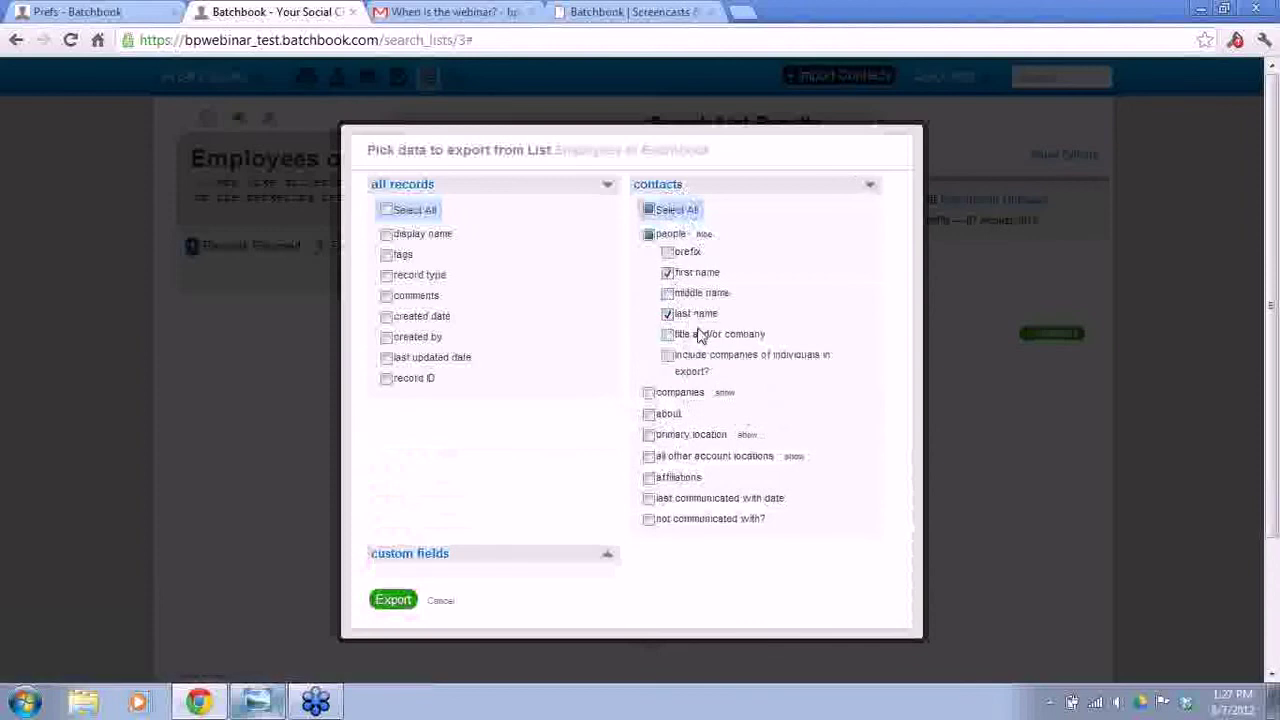
scroll(800, 428, down, 1)
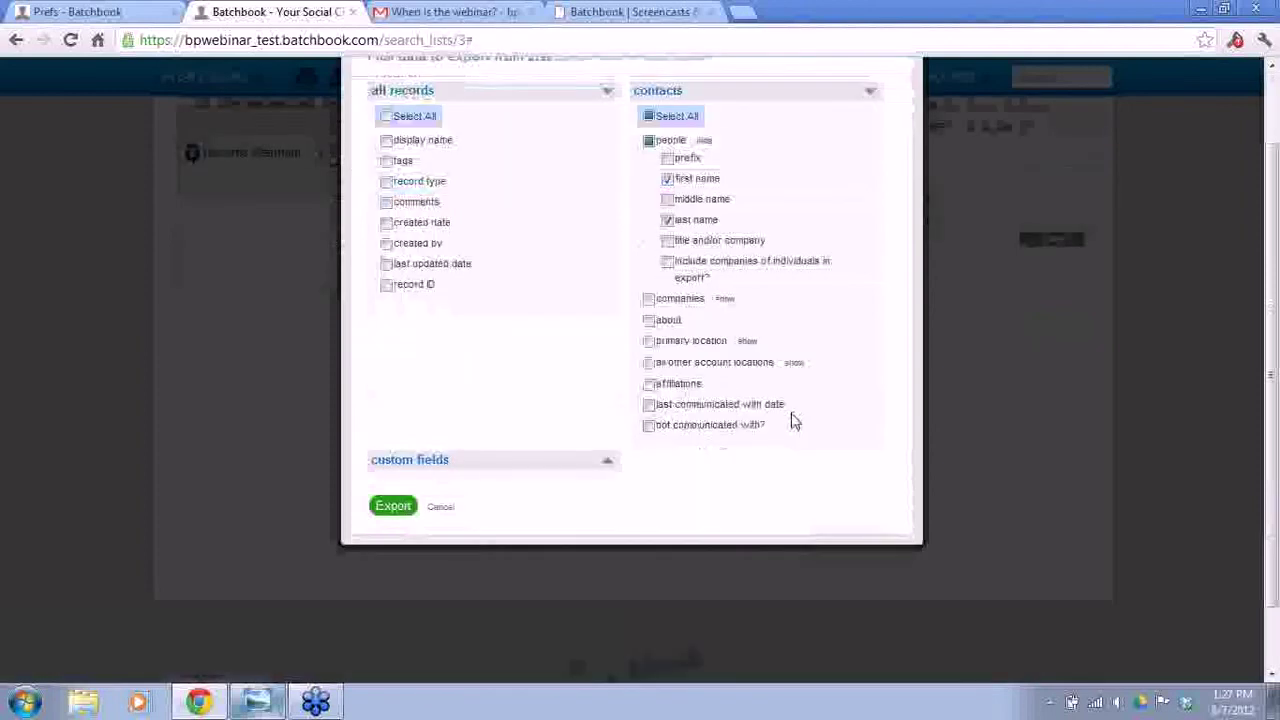
click(748, 342)
click(667, 358)
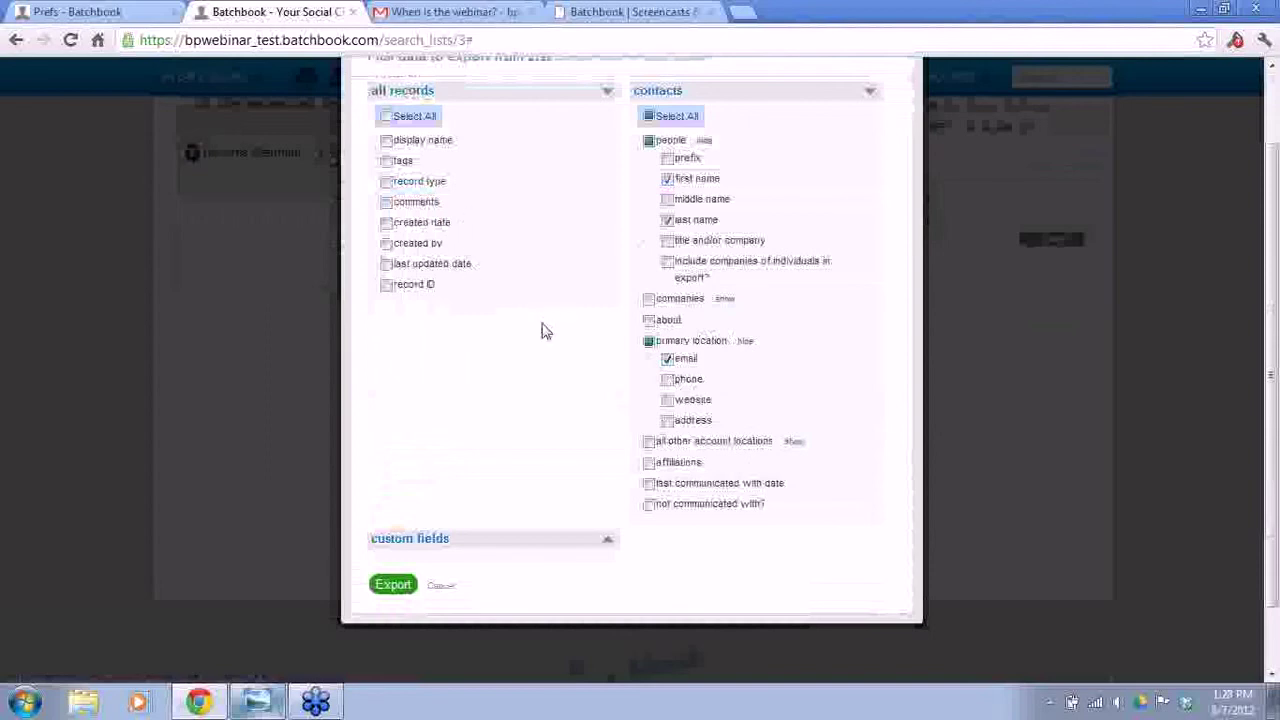
- Add all Employee custom fields, export the CSV, and open it in Excel
scroll(543, 334, down, 1)
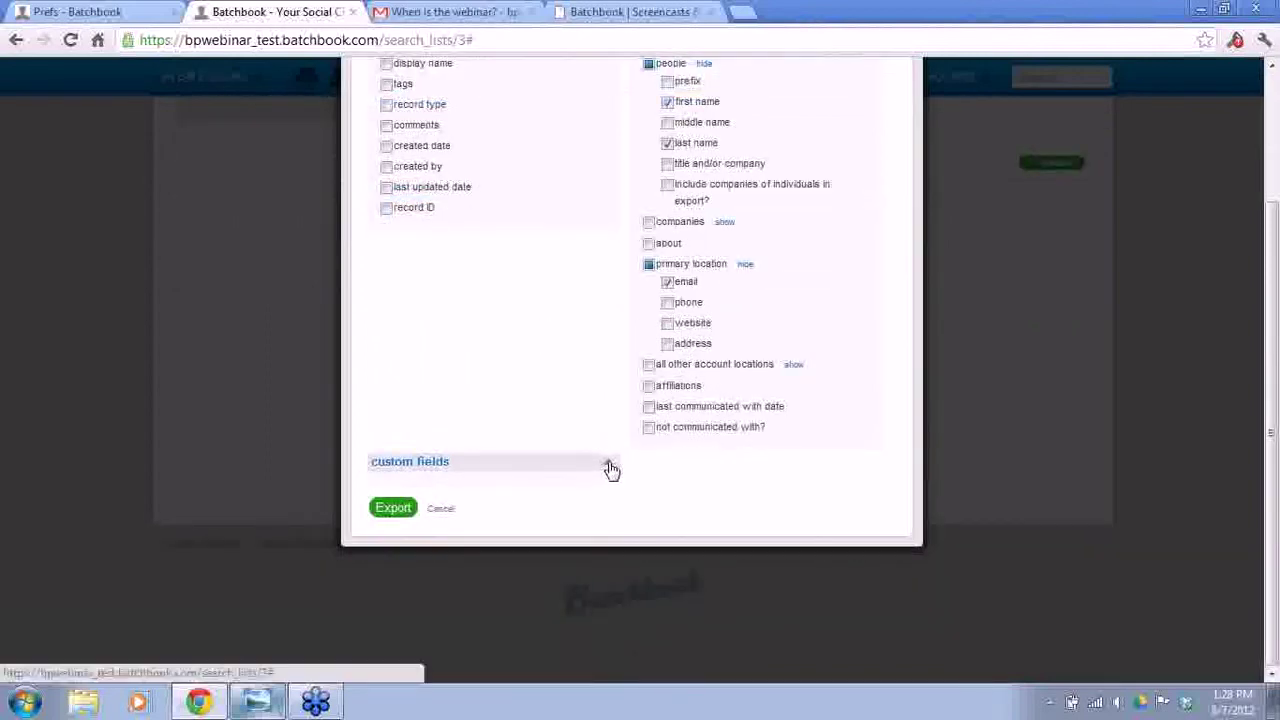
click(607, 463)
scroll(543, 375, down, 2)
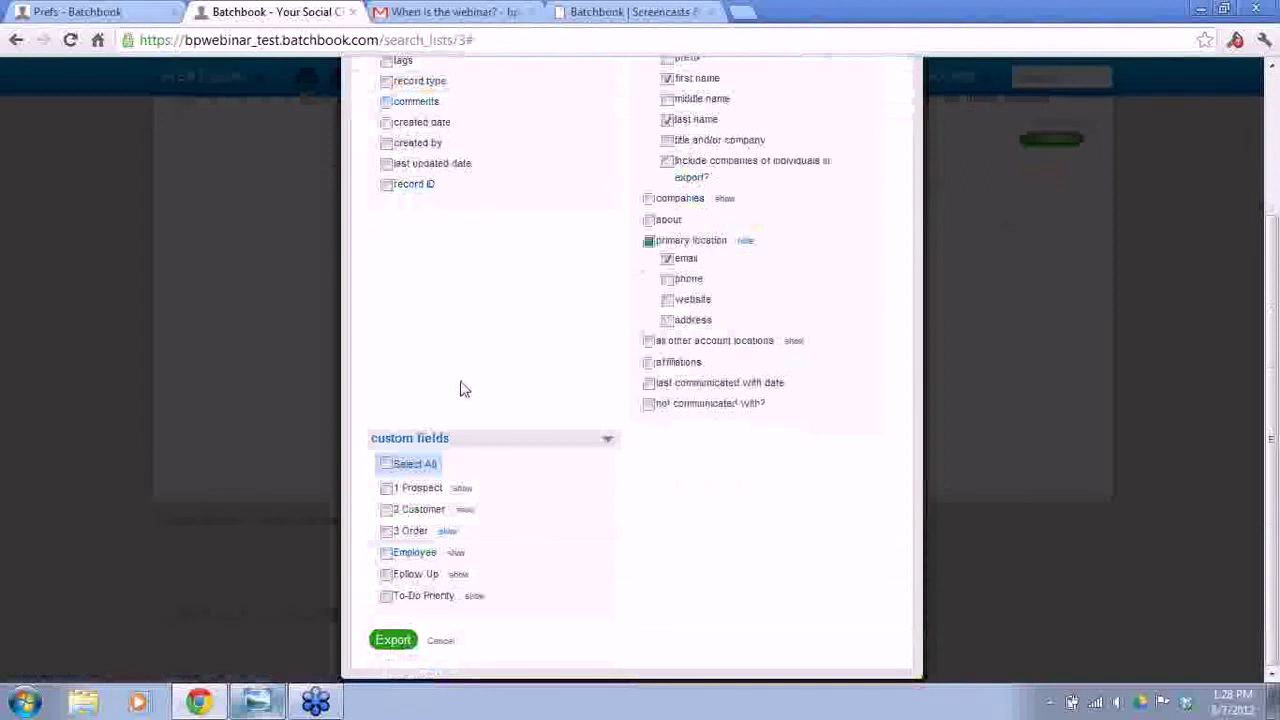
click(458, 556)
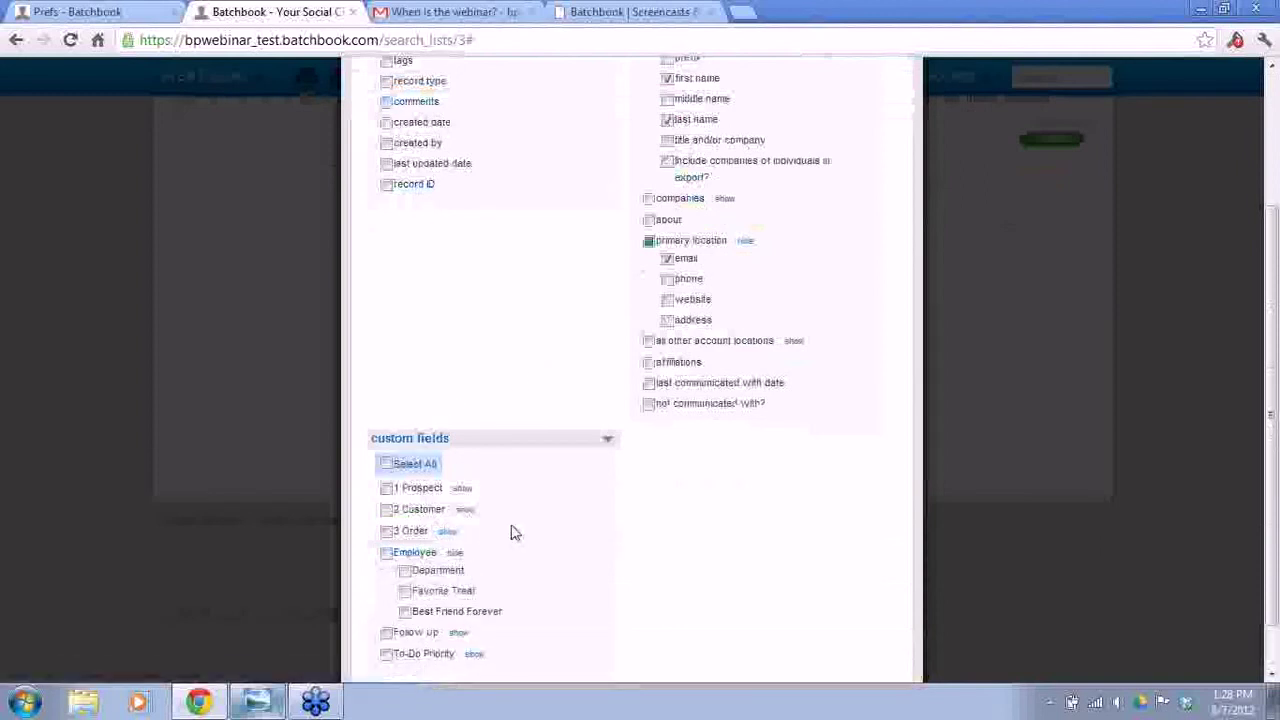
scroll(511, 531, down, 1)
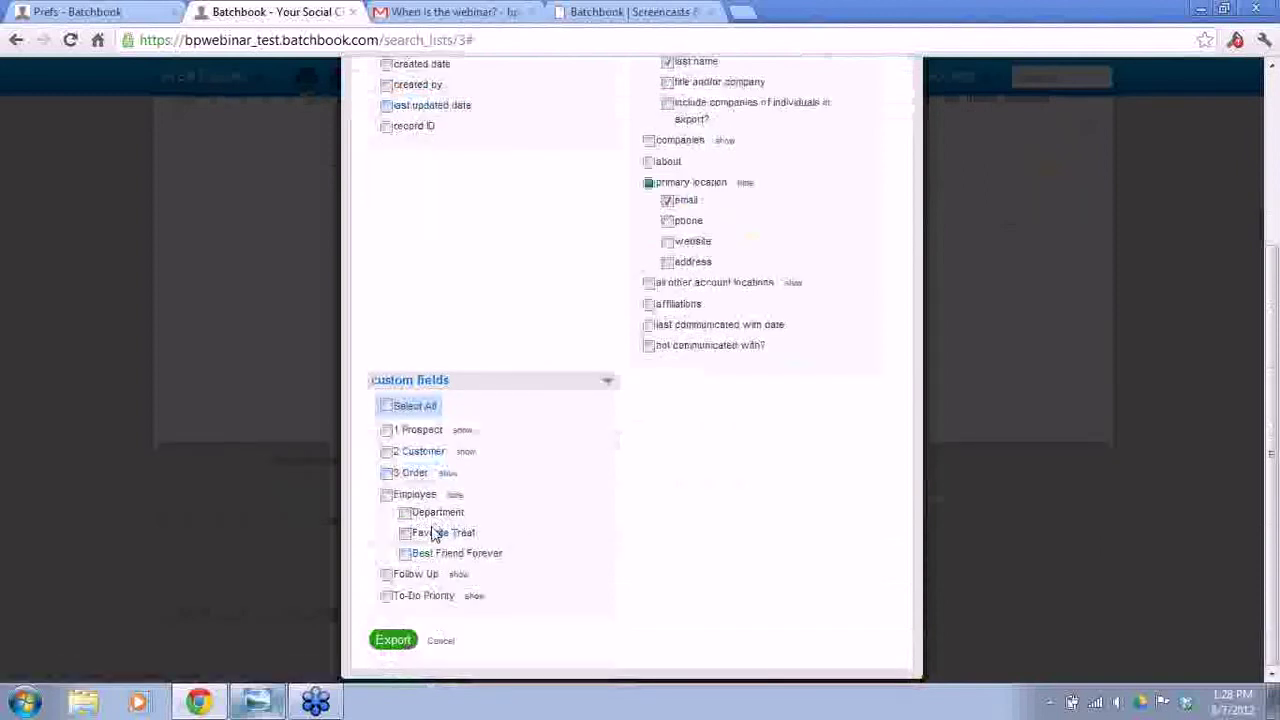
click(387, 495)
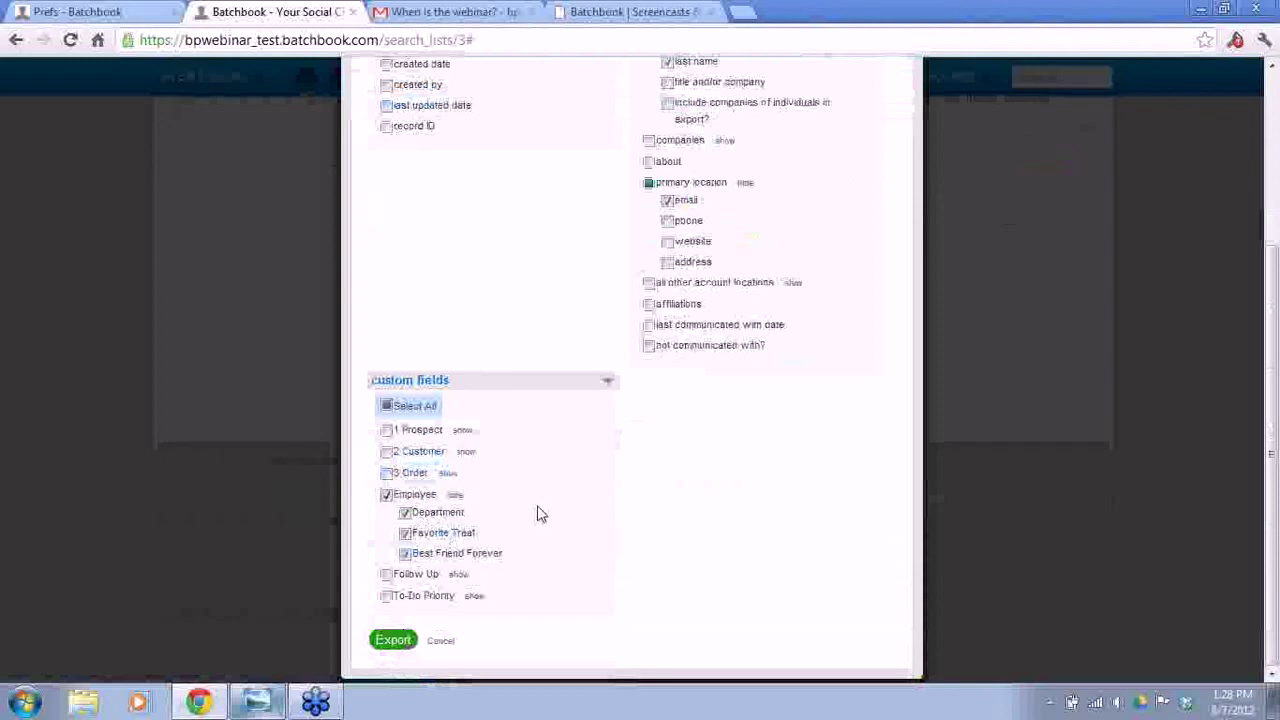
click(394, 641)
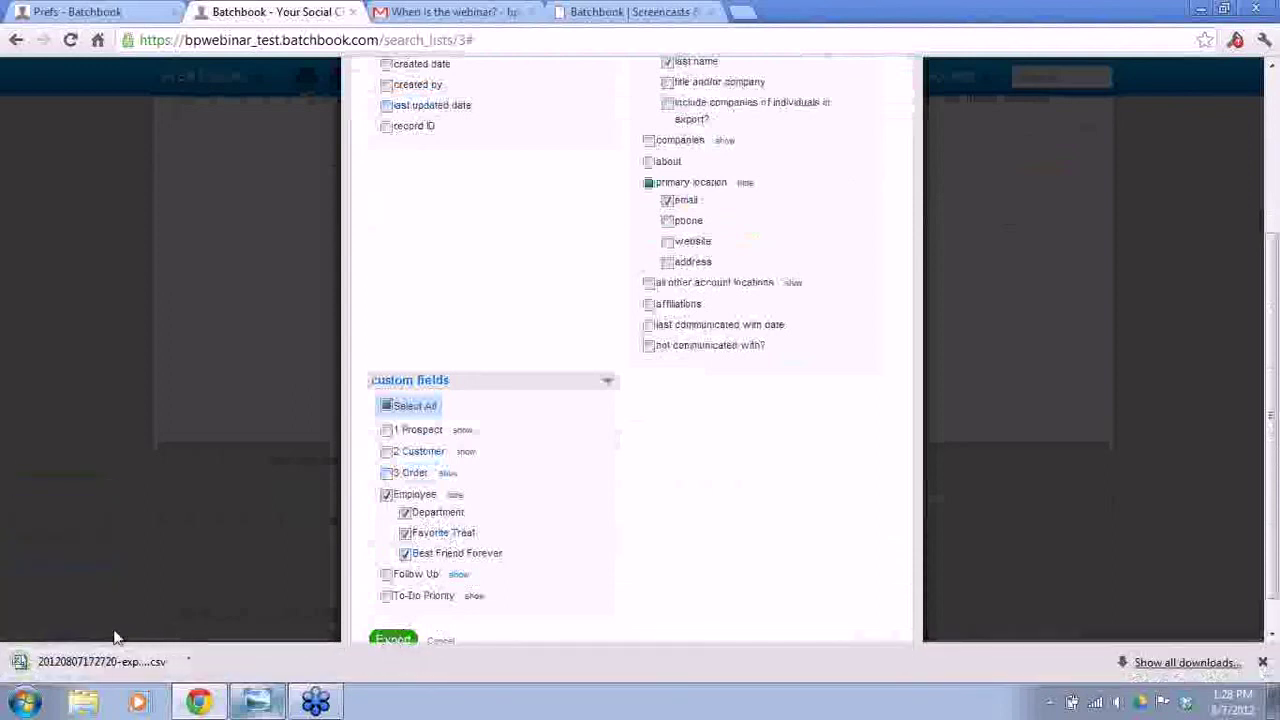
click(78, 663)
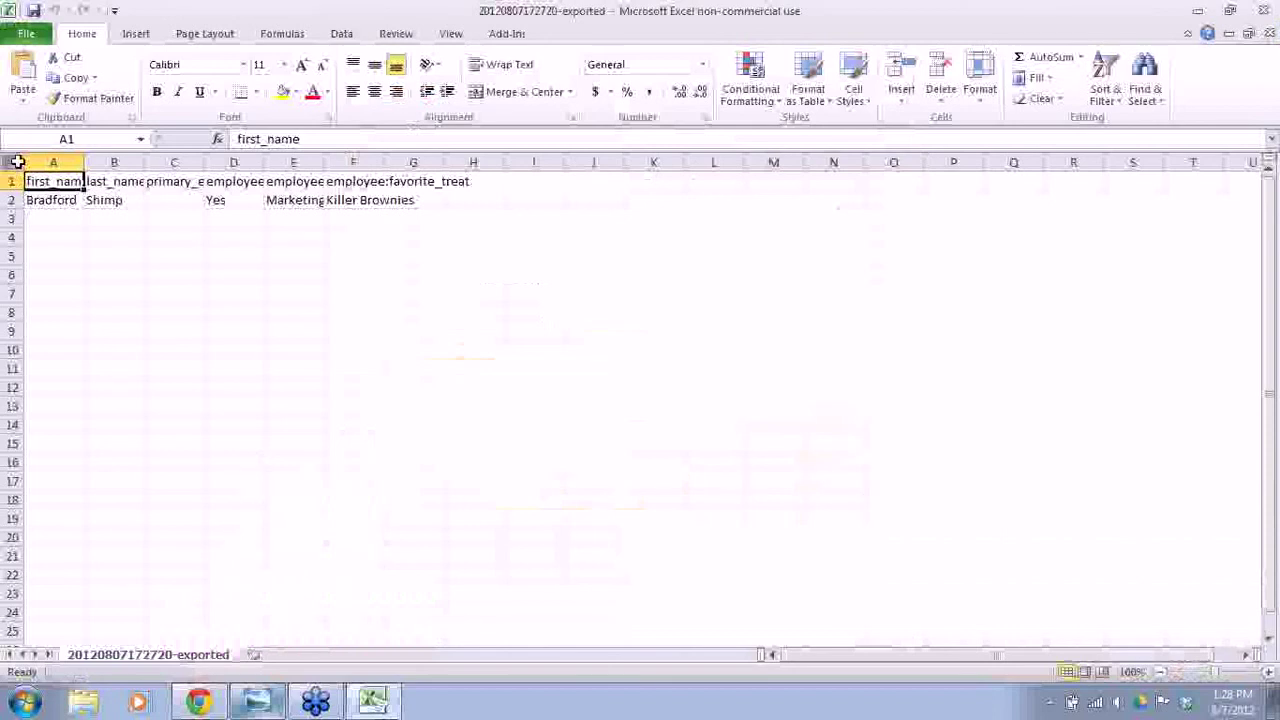
- Autofit all CSV columns in Excel to show full headers, then minimize Excel
click(12, 161)
double_click(86, 161)
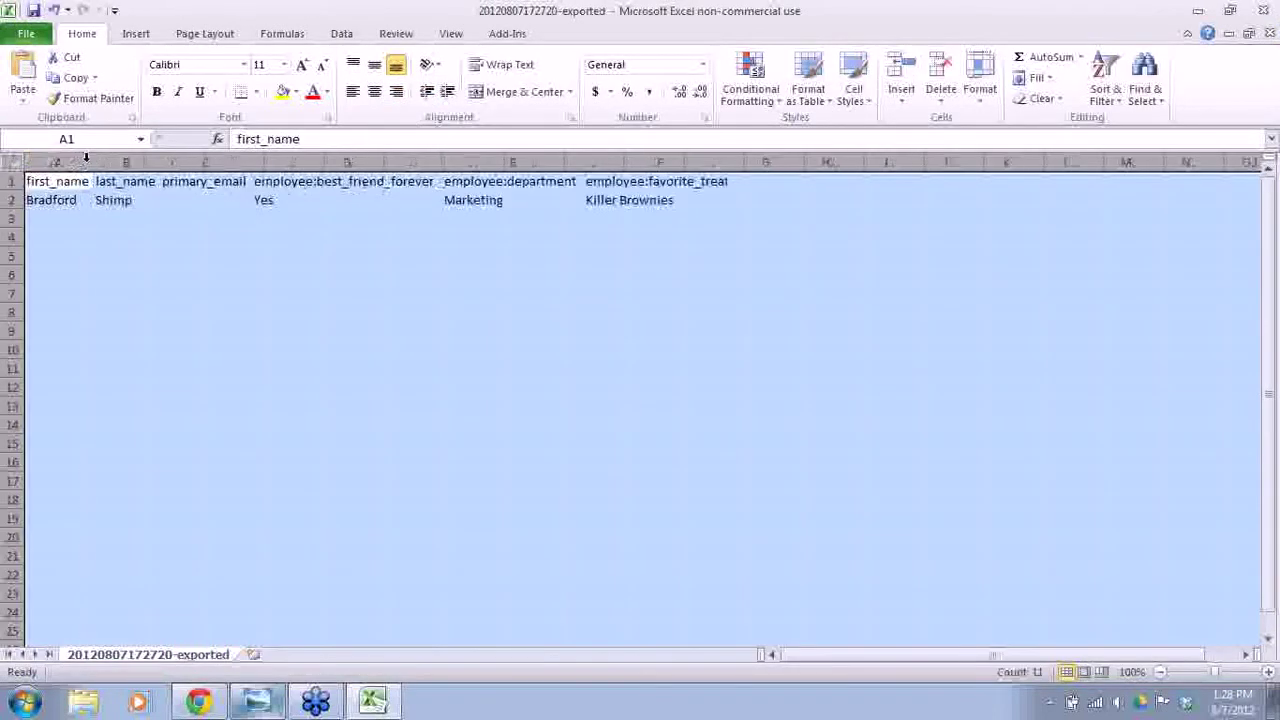
click(338, 315)
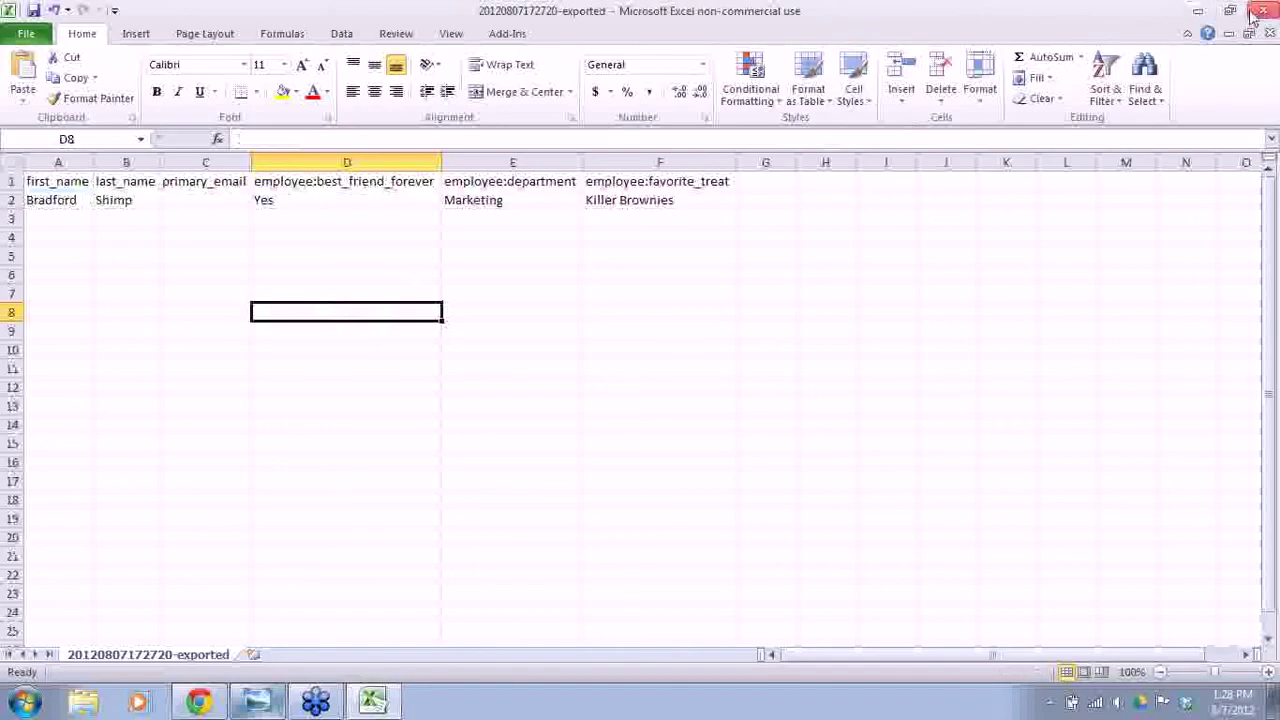
click(1206, 12)
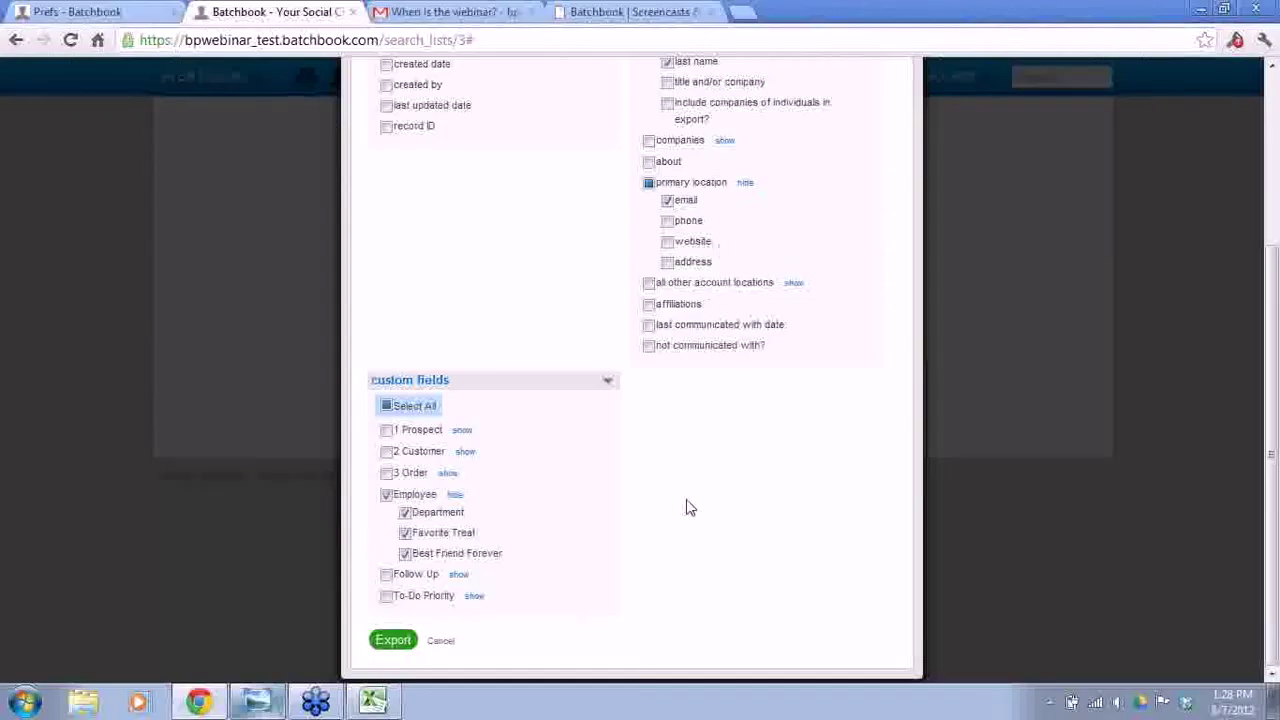
- Cancel the export dialog, visit the Dashboard, and return to the Employees of Batchbook list
click(443, 642)
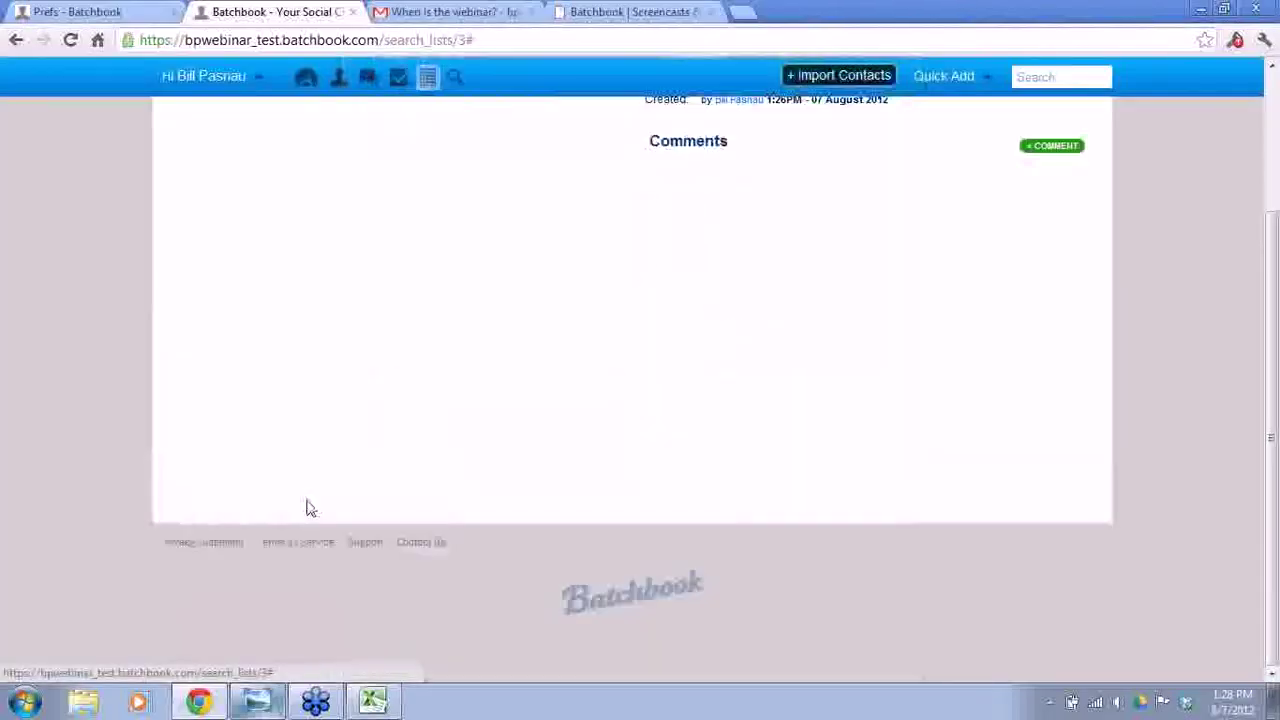
click(306, 82)
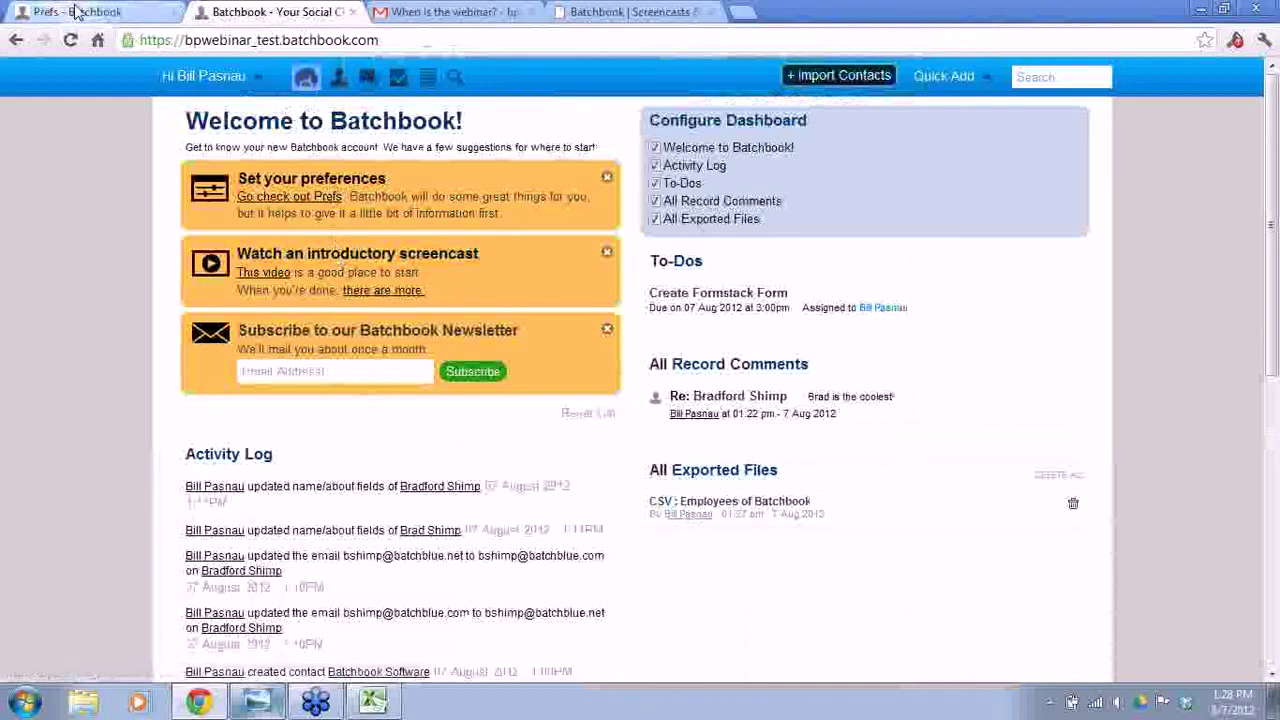
click(17, 42)
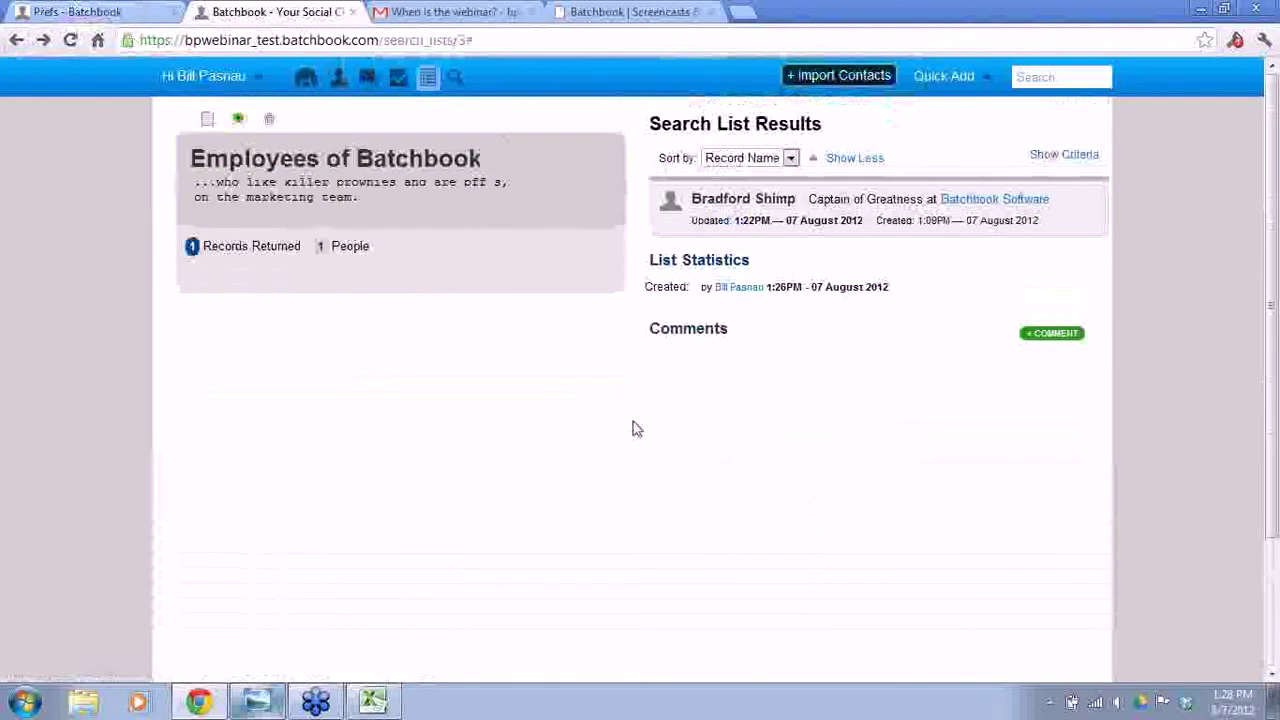
click(340, 78)
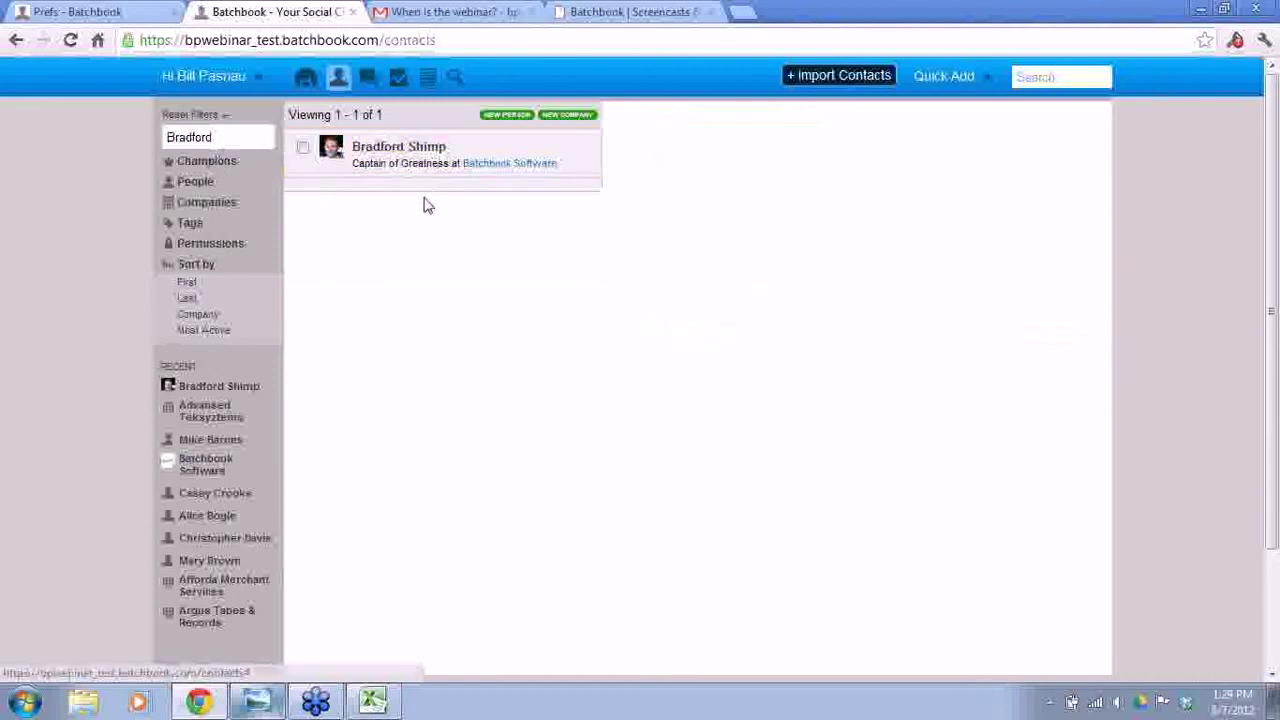
- Open the Batchbook Software contact's full record and flag it as a Champion
click(424, 202)
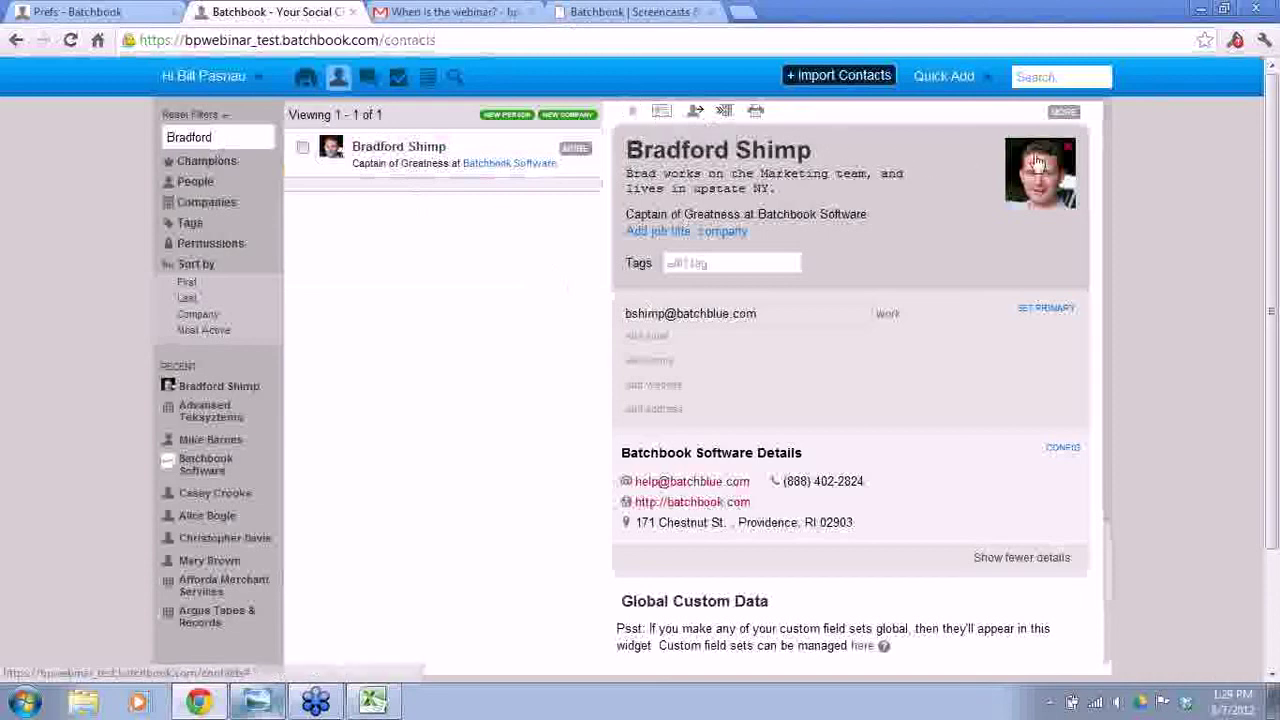
click(1064, 114)
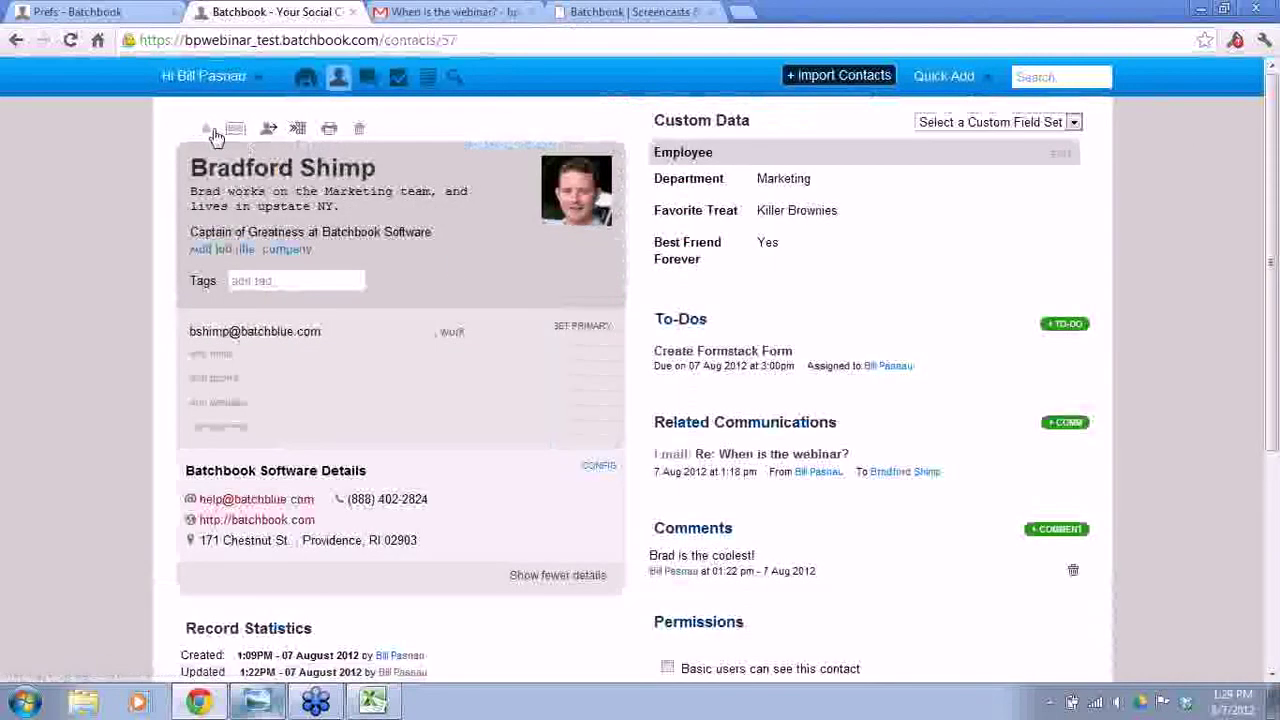
click(206, 131)
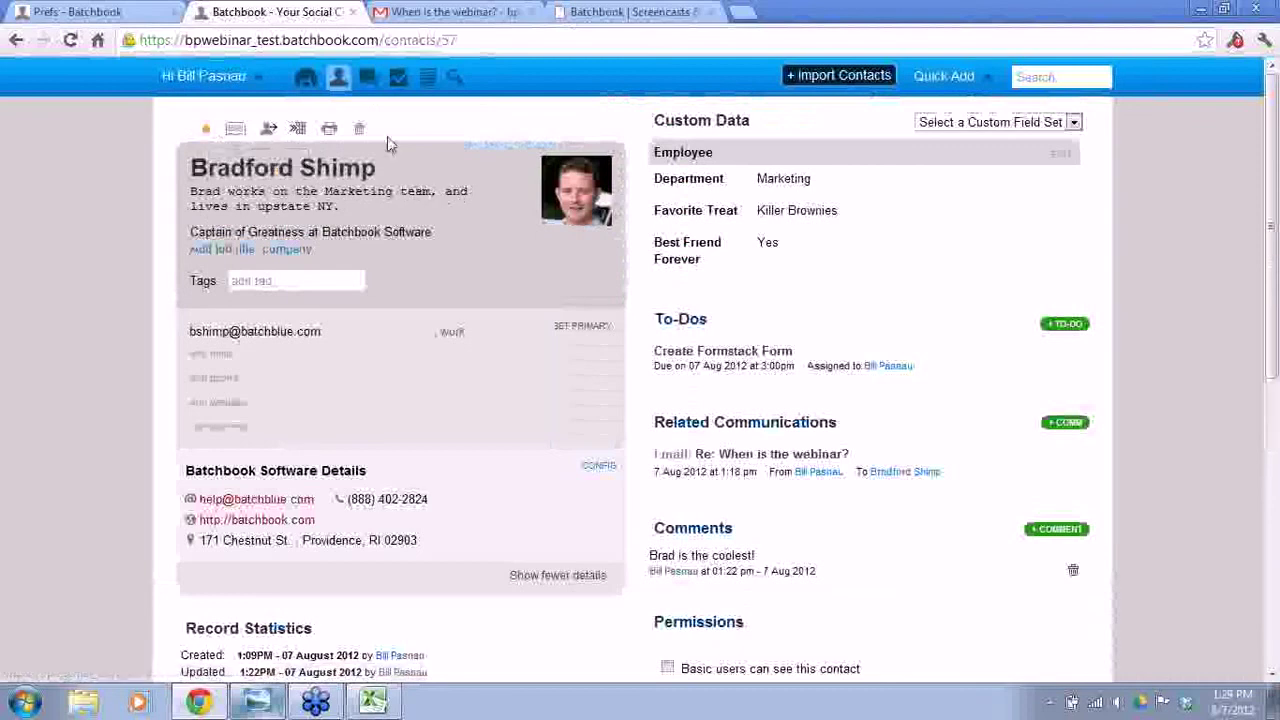
- Clear the People search, reset filters to all 49 contacts, and show only Champions
click(338, 78)
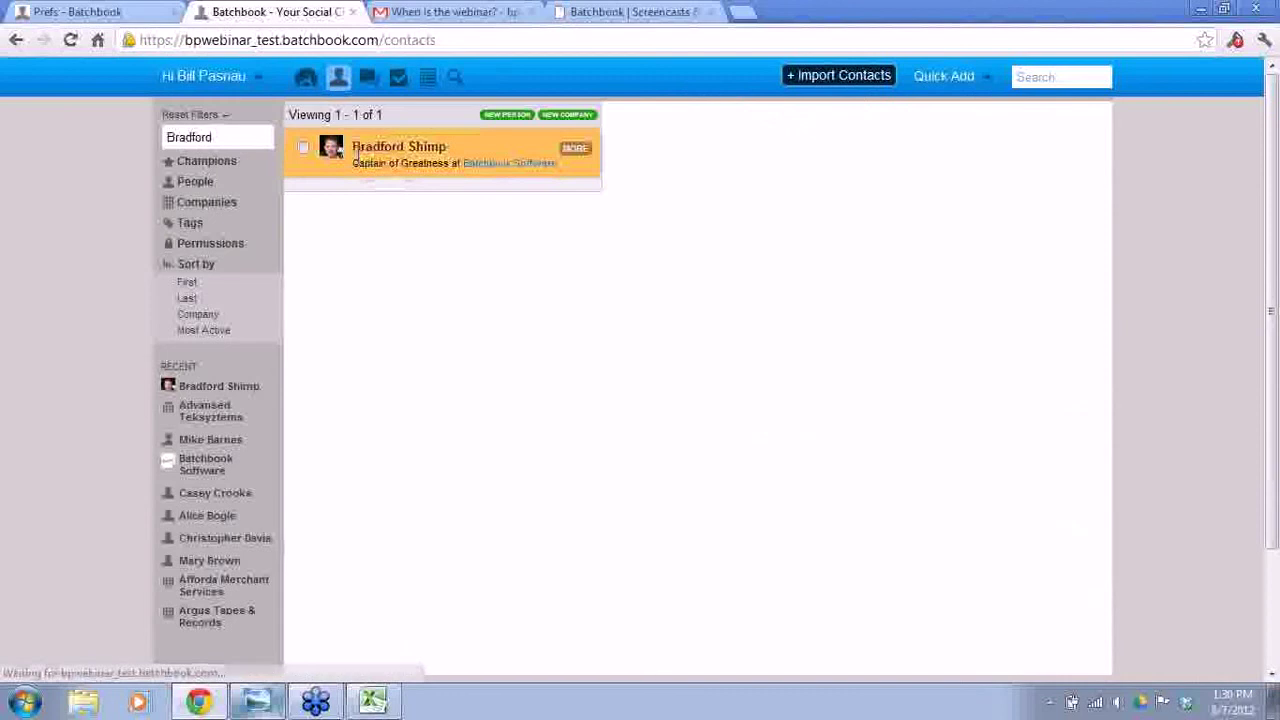
double_click(188, 137)
key(BackSpace)
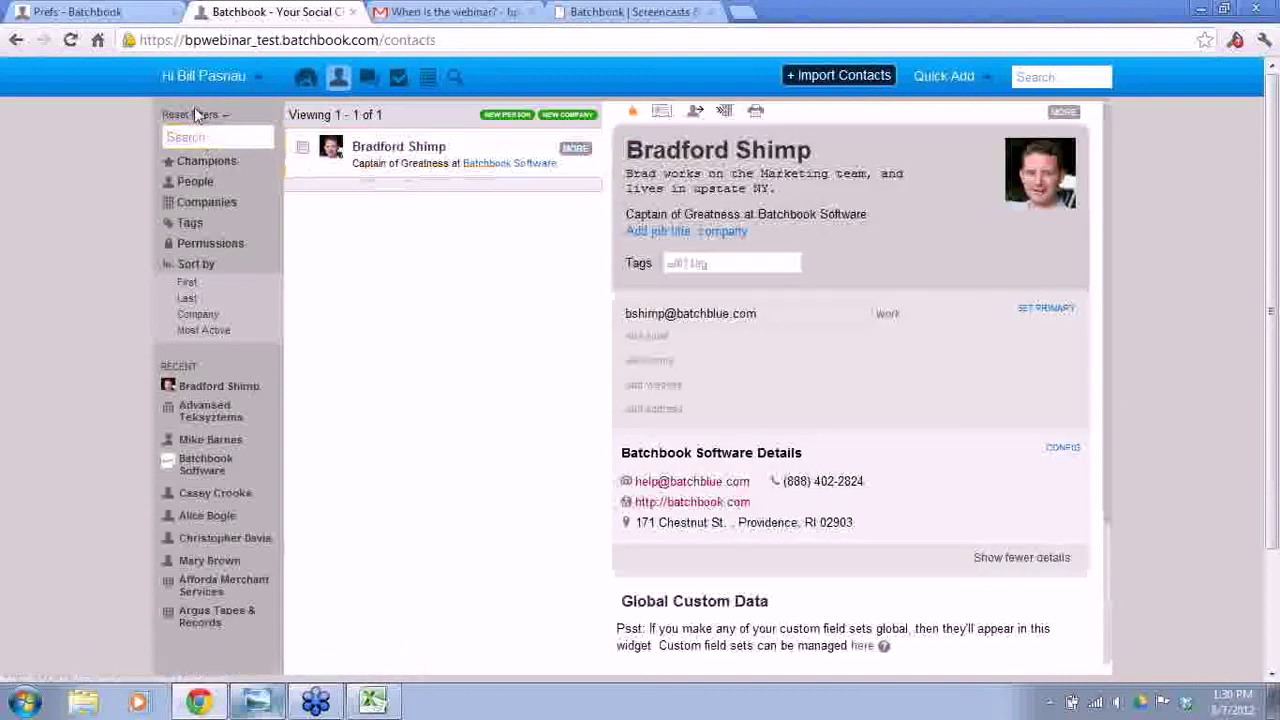
click(197, 116)
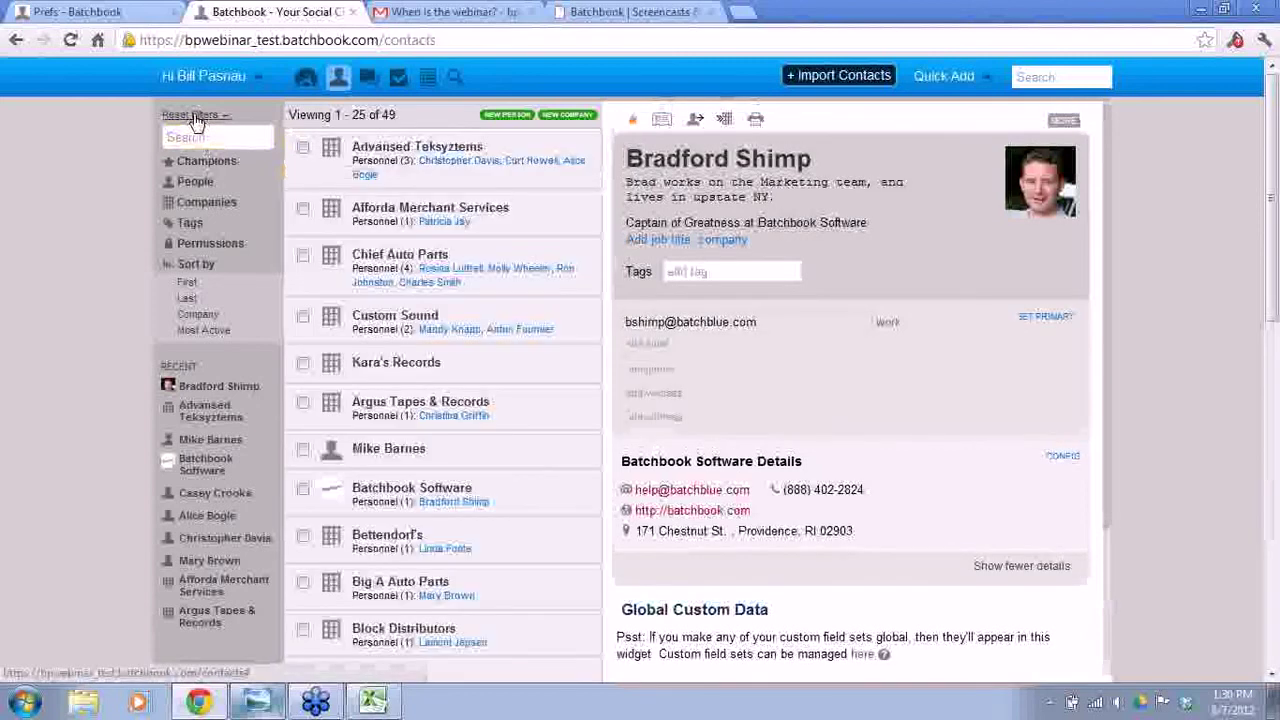
click(203, 164)
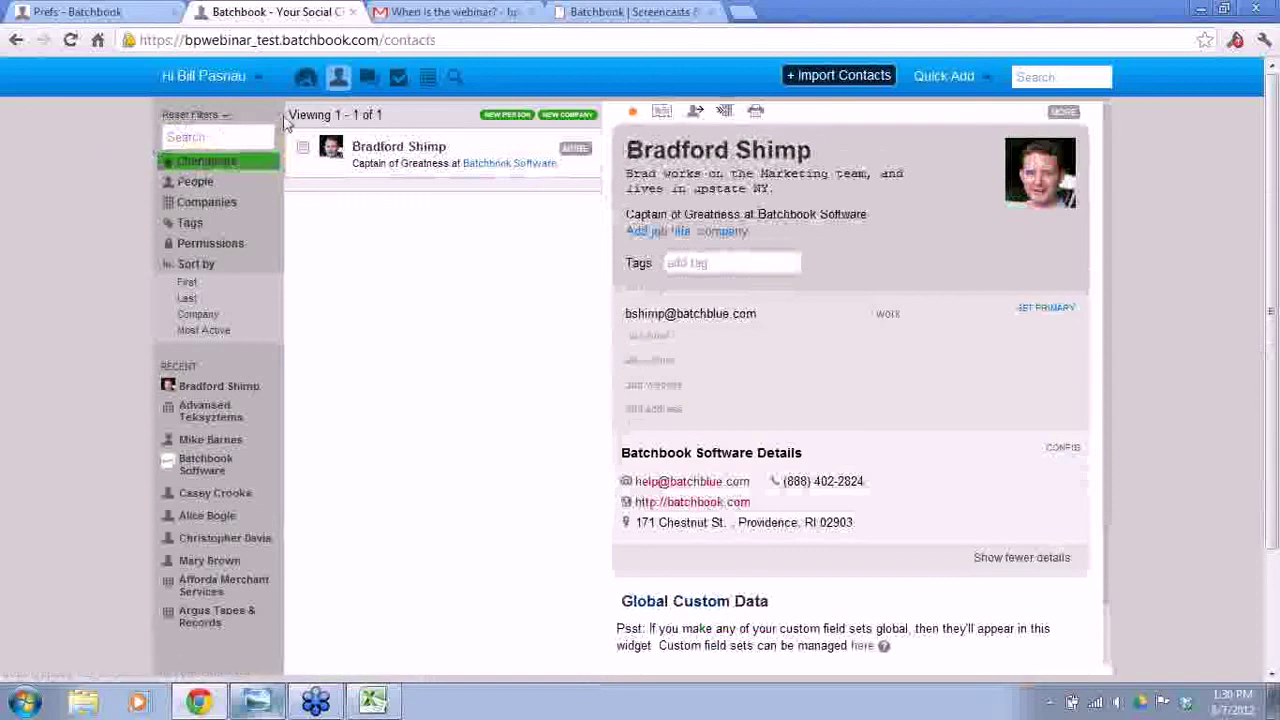
click(370, 84)
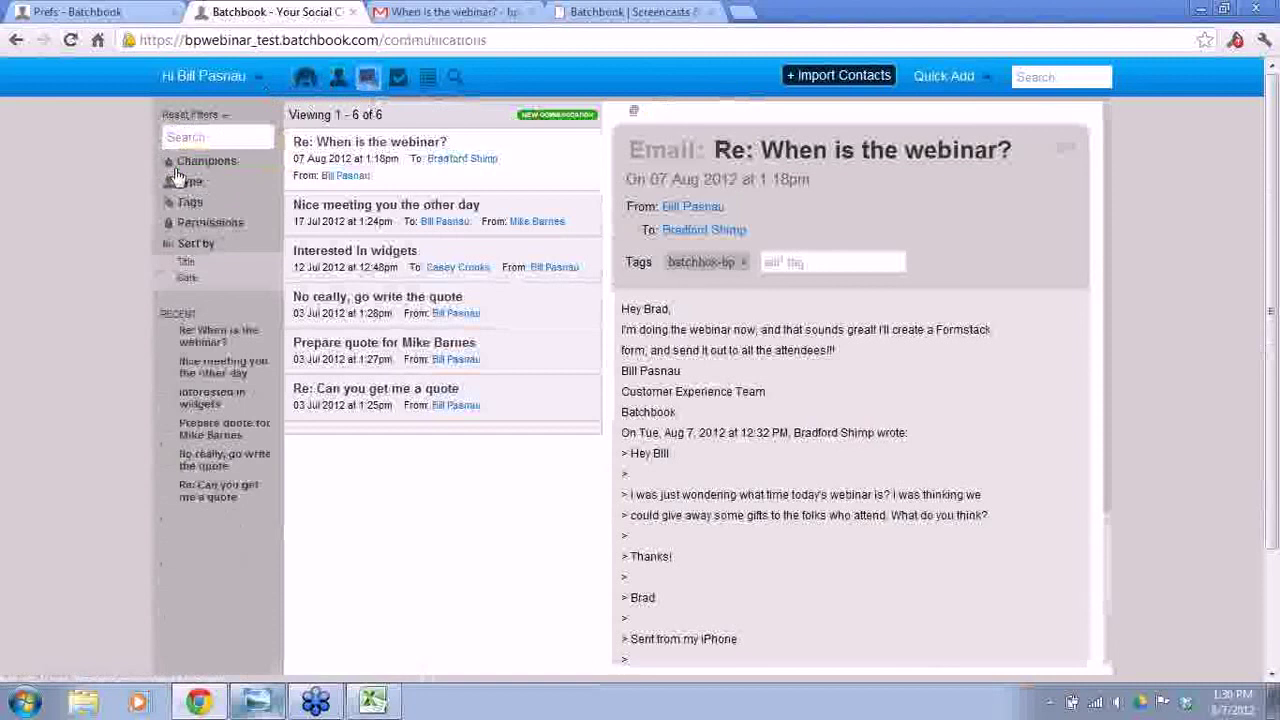
- Try the Champions filter on communications and to-dos, then go to the saved lists page
click(212, 164)
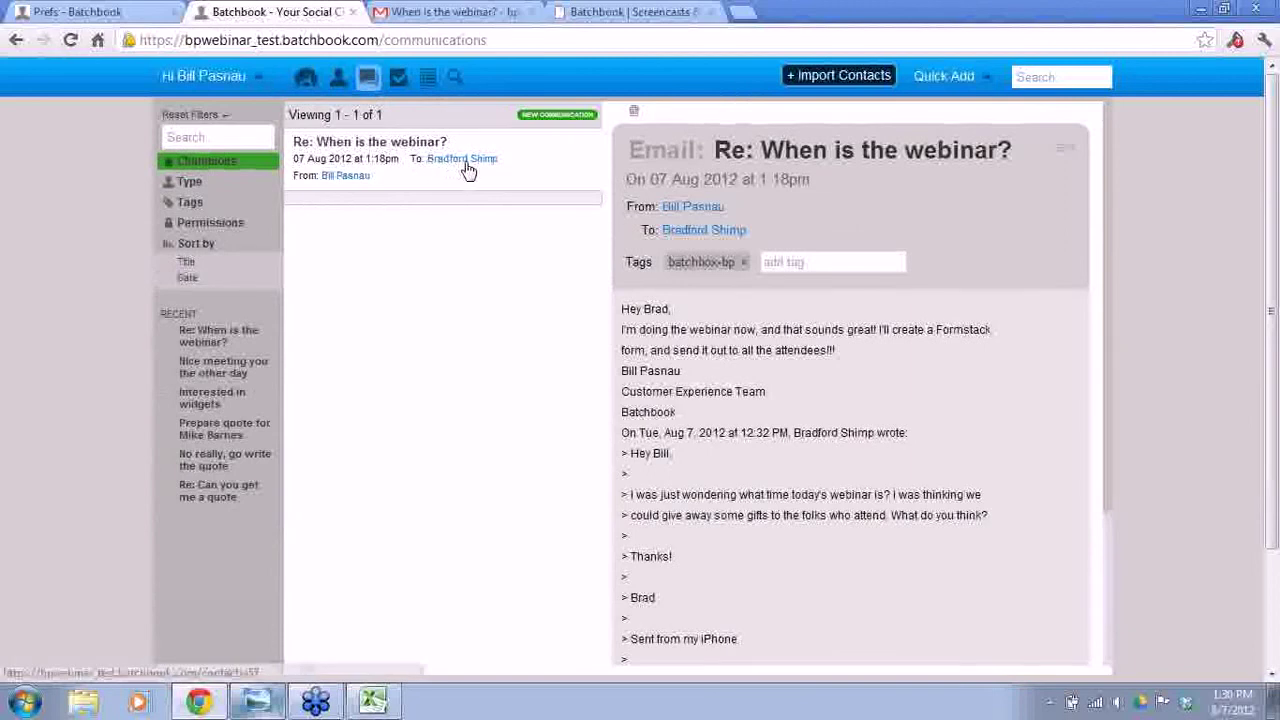
click(240, 165)
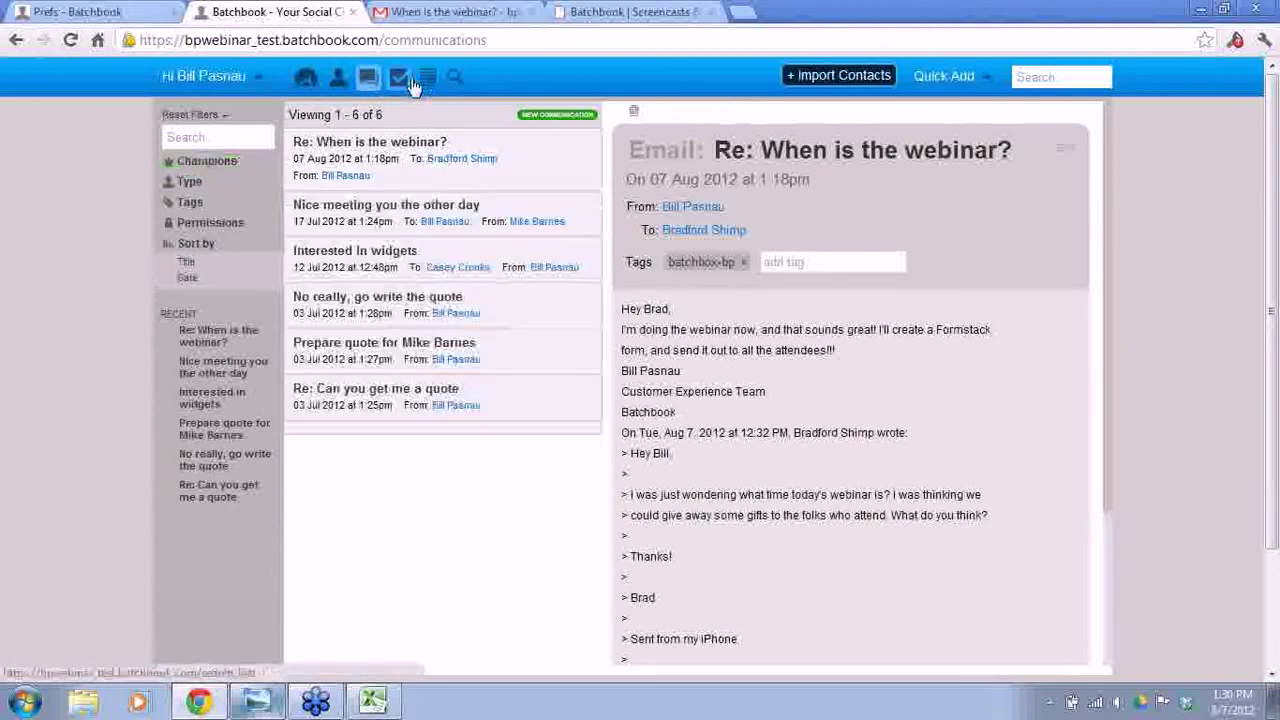
click(400, 80)
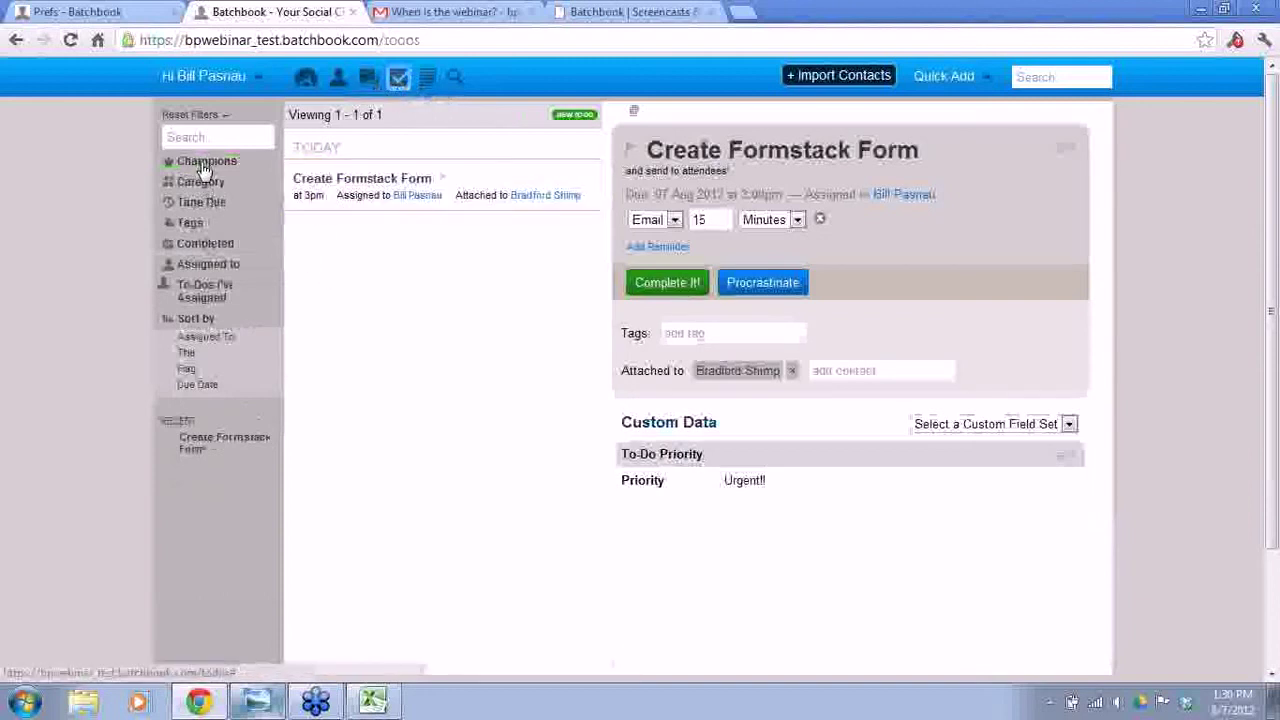
click(203, 165)
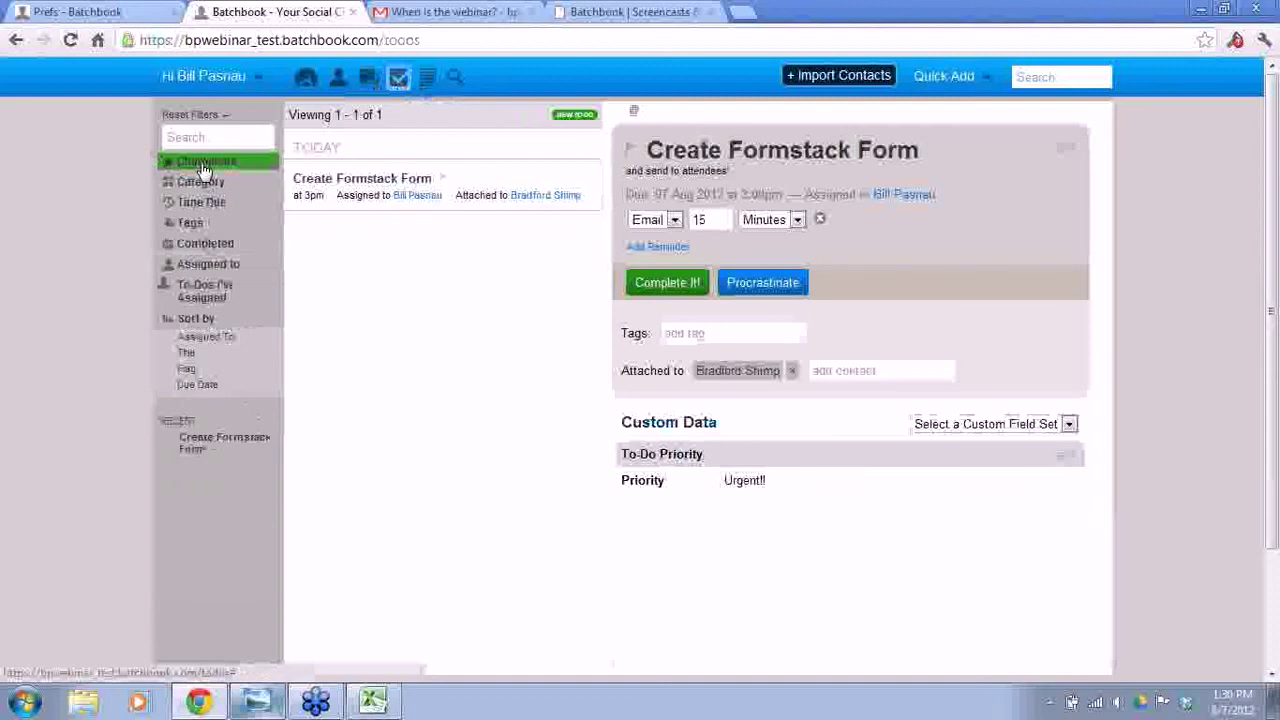
click(427, 80)
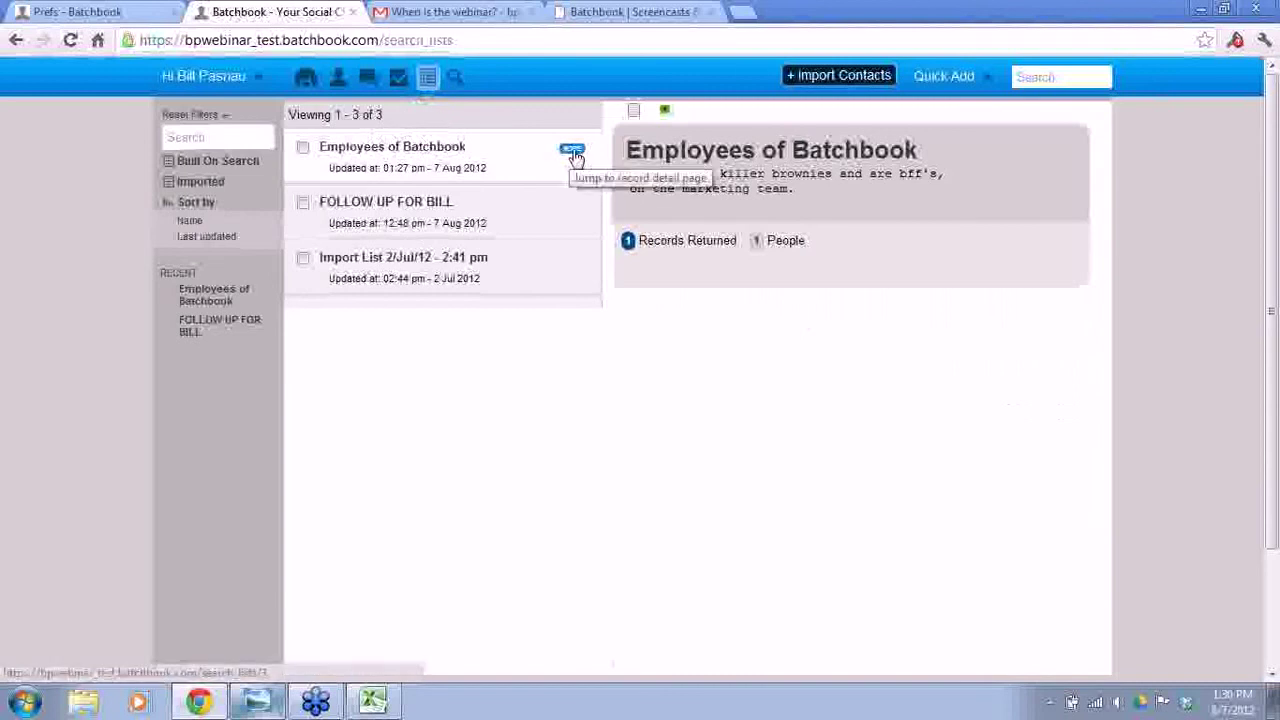
- Add a new Champion criterion row to the Employees of Batchbook list's criteria
click(575, 156)
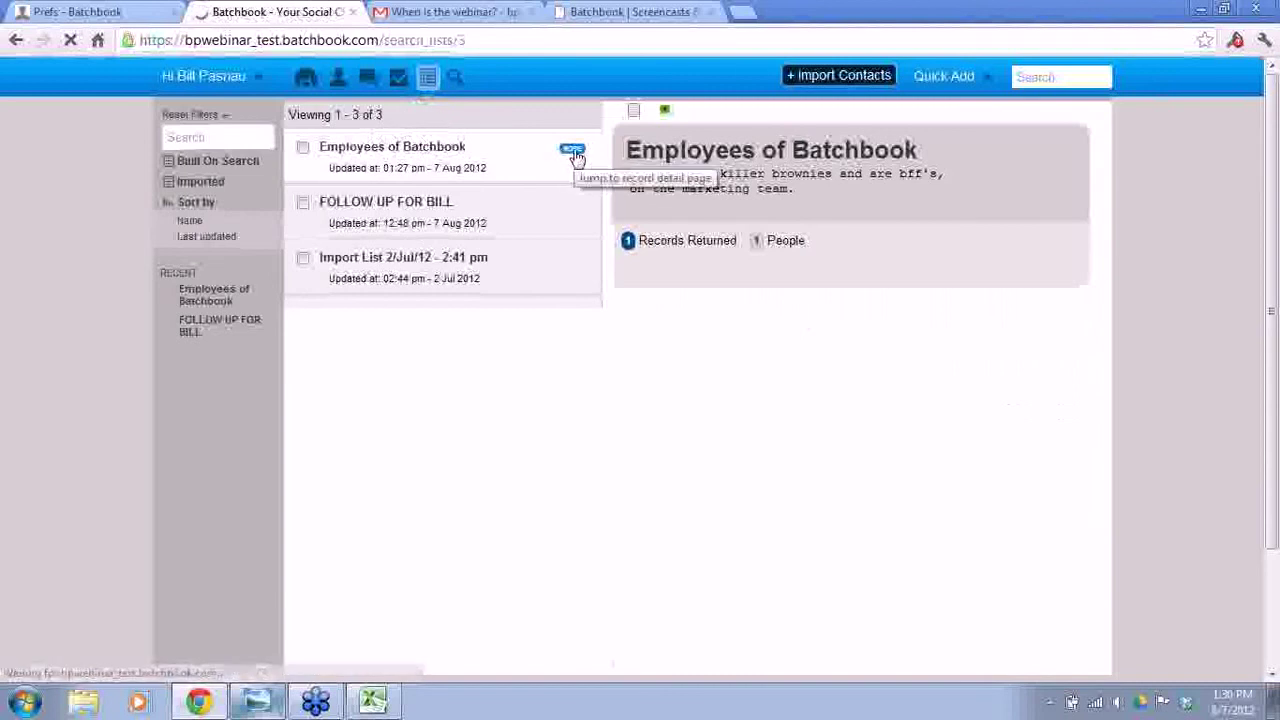
click(1082, 160)
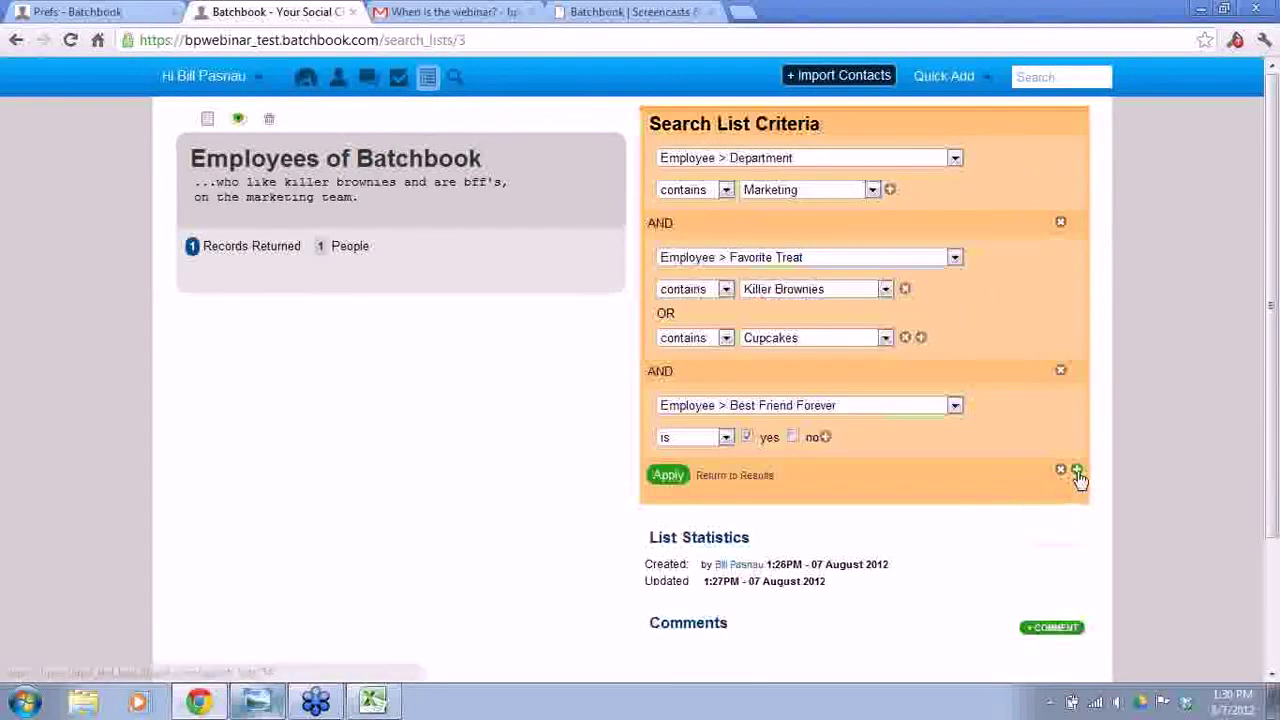
click(1076, 469)
scroll(822, 472, down, 2)
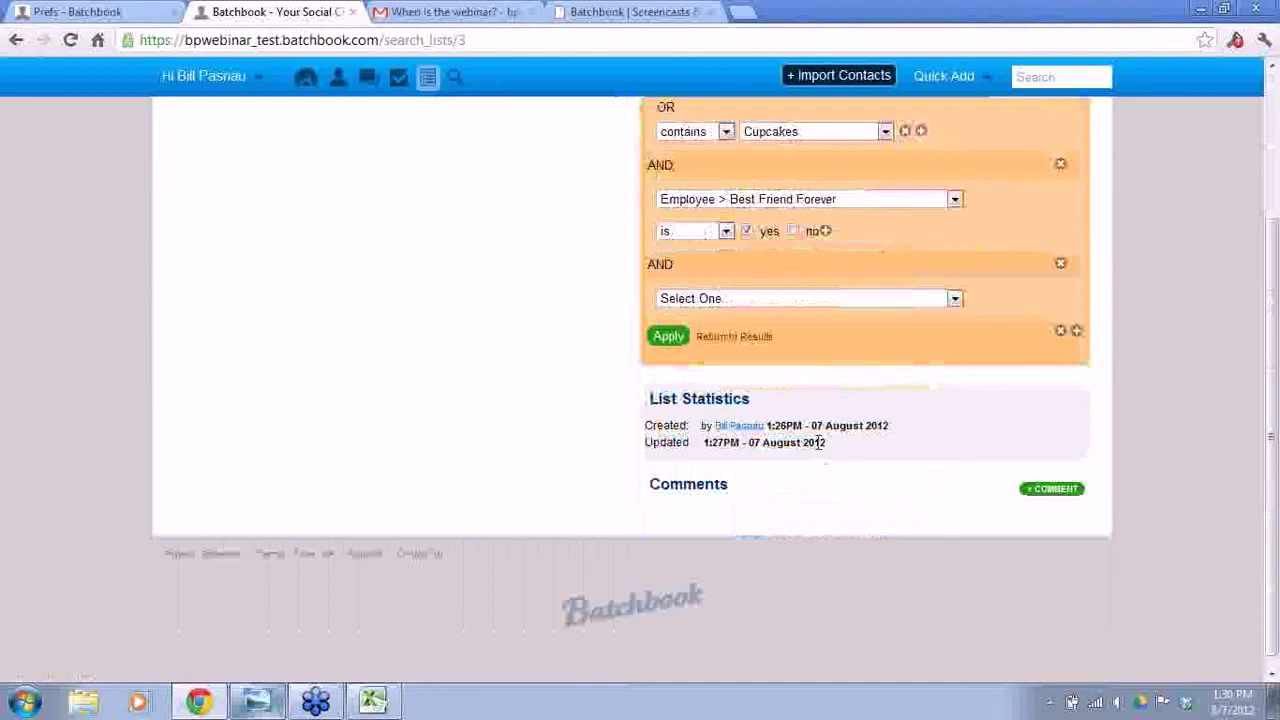
click(837, 298)
drag(953, 347, 951, 406)
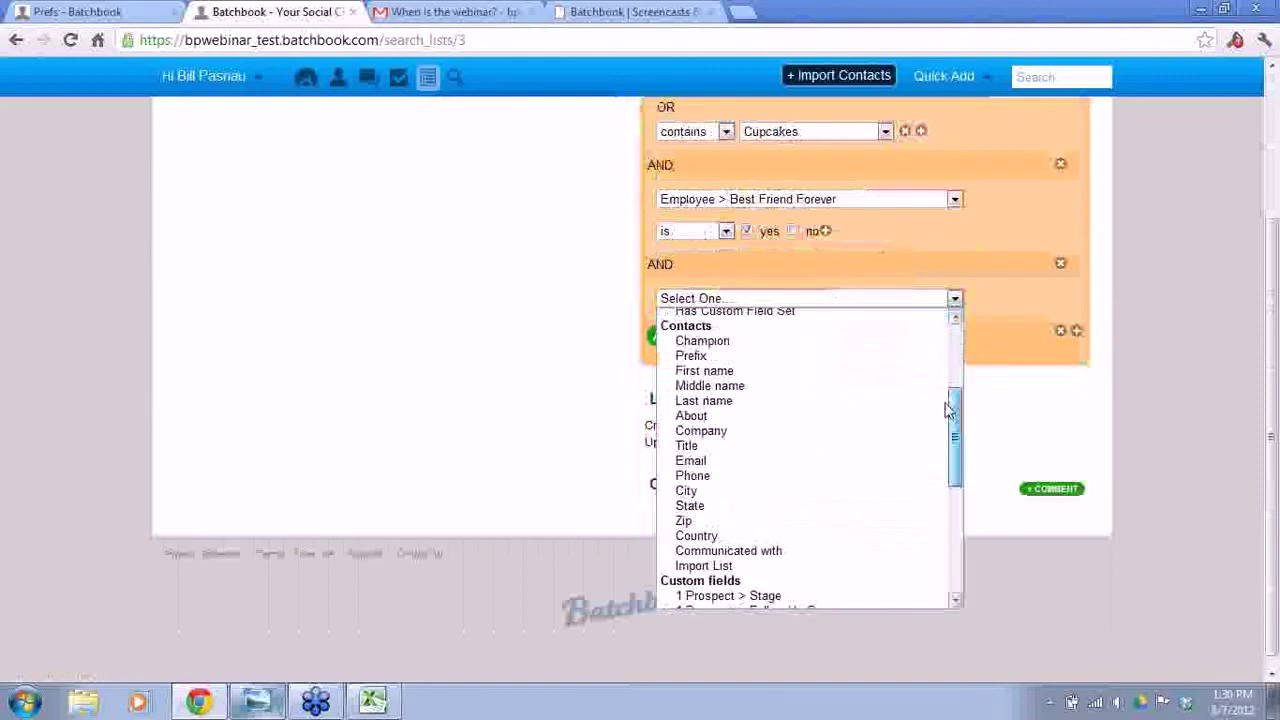
click(728, 342)
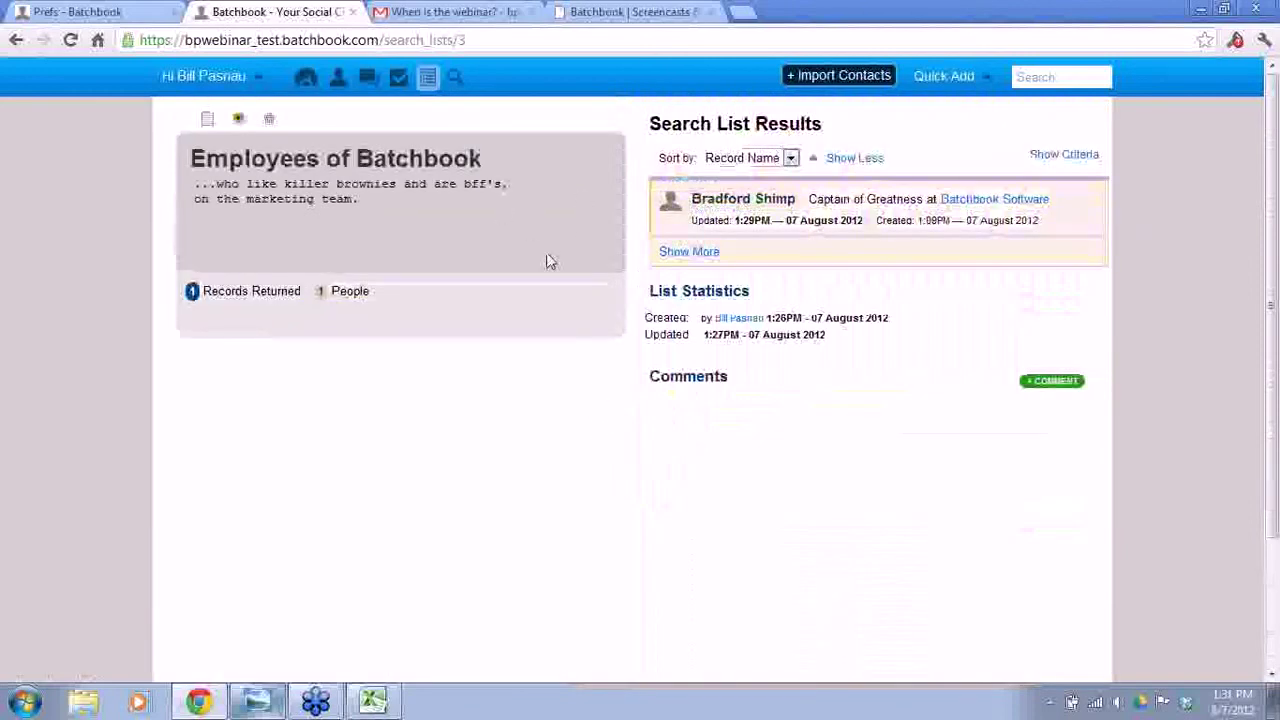
- Set the Champion criterion to 'is not', apply it, and view the 0-record results
click(1052, 157)
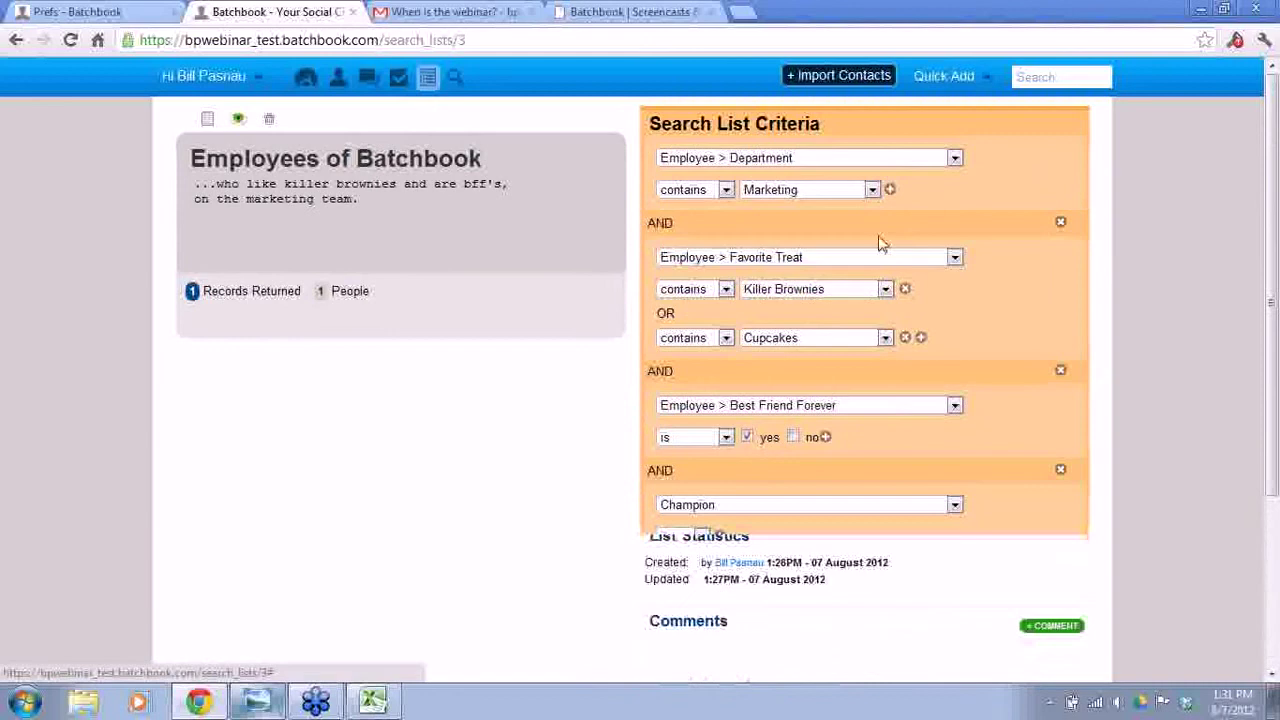
click(701, 536)
click(672, 565)
click(667, 576)
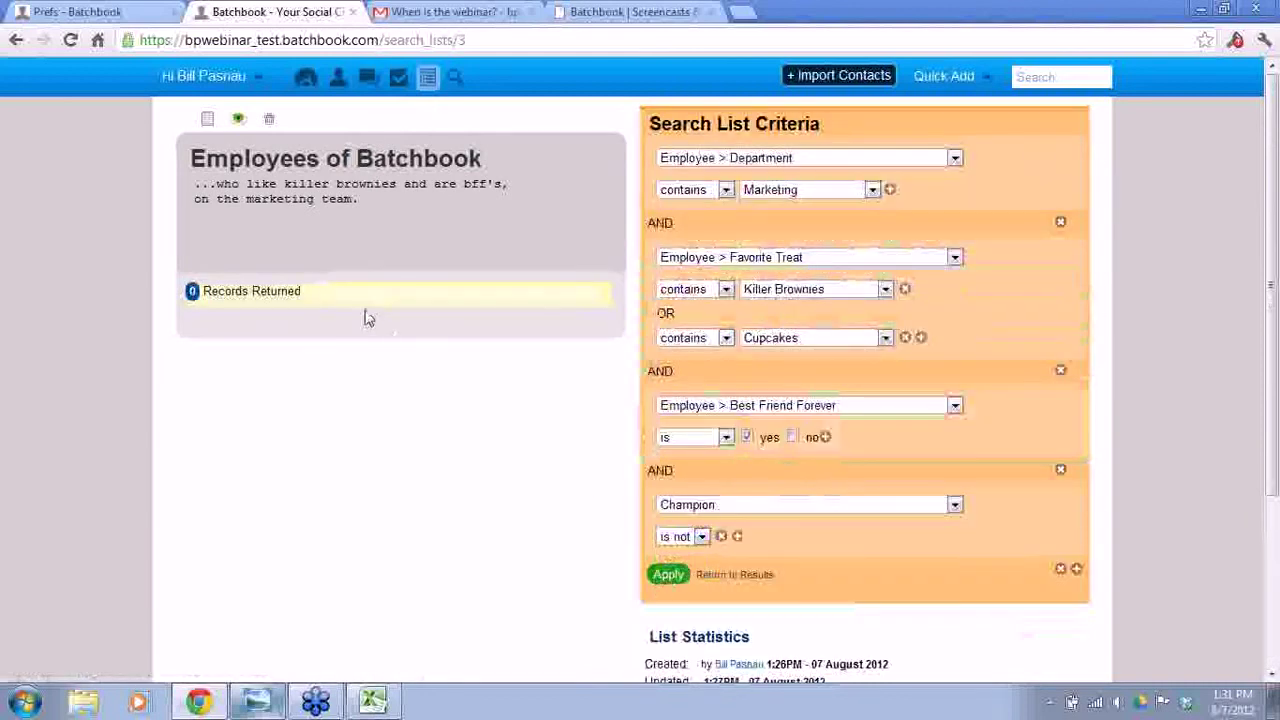
click(716, 578)
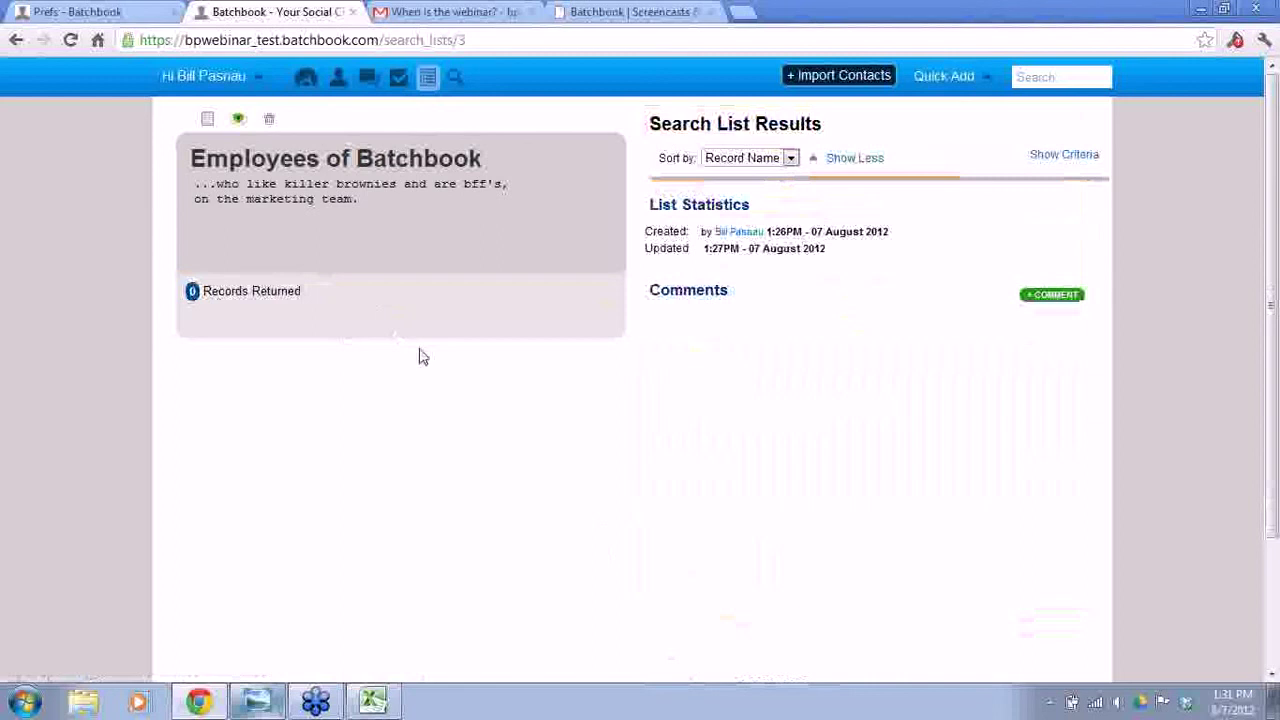
click(969, 80)
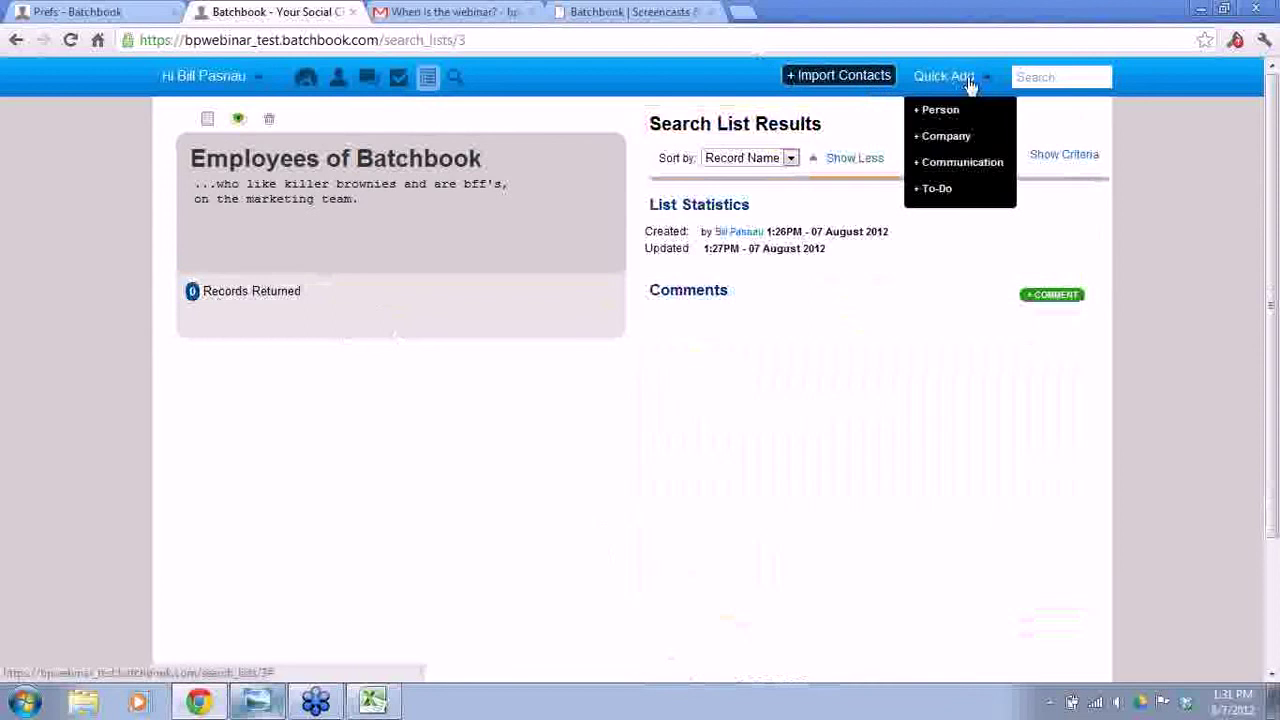